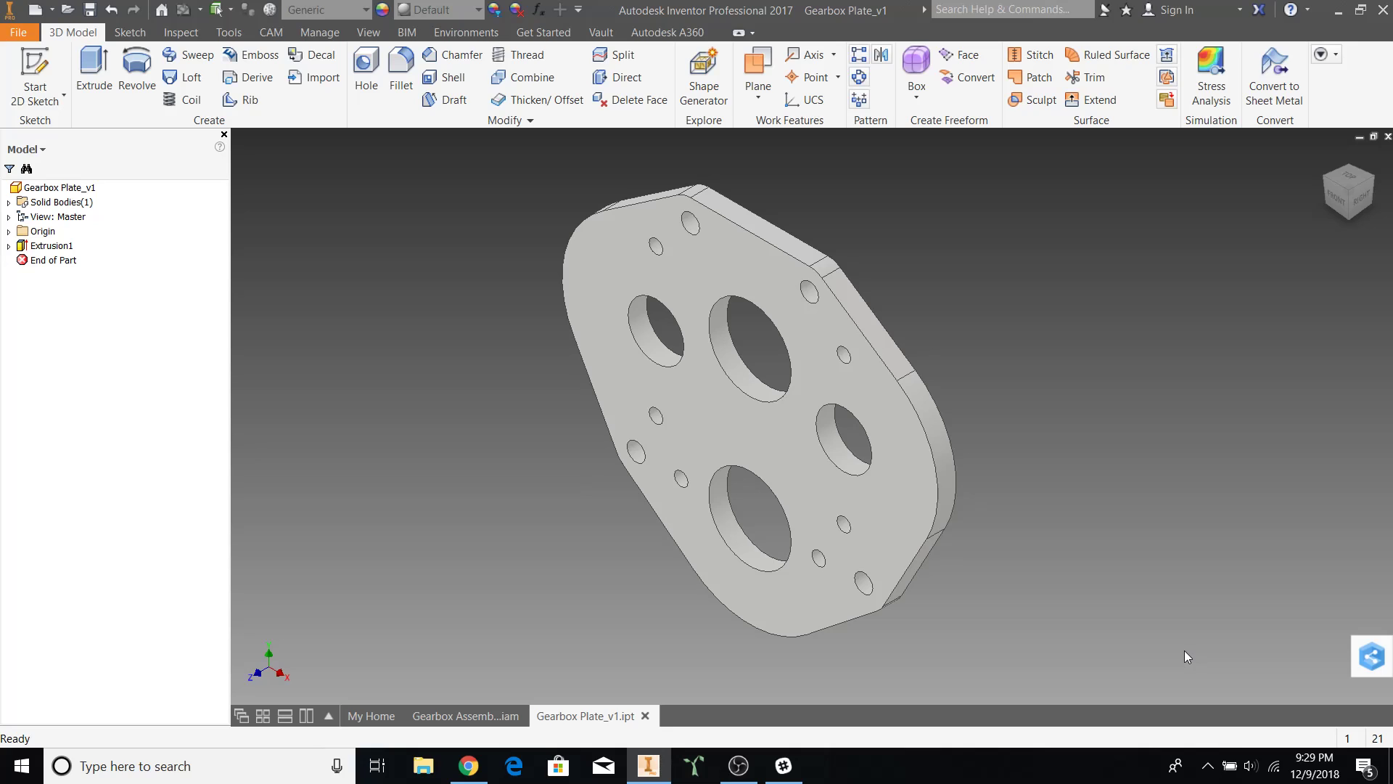
# - Check the plate in the gearbox assembly, then return to the Gearbox Plate_v1 part
pyautogui.click(410, 711)
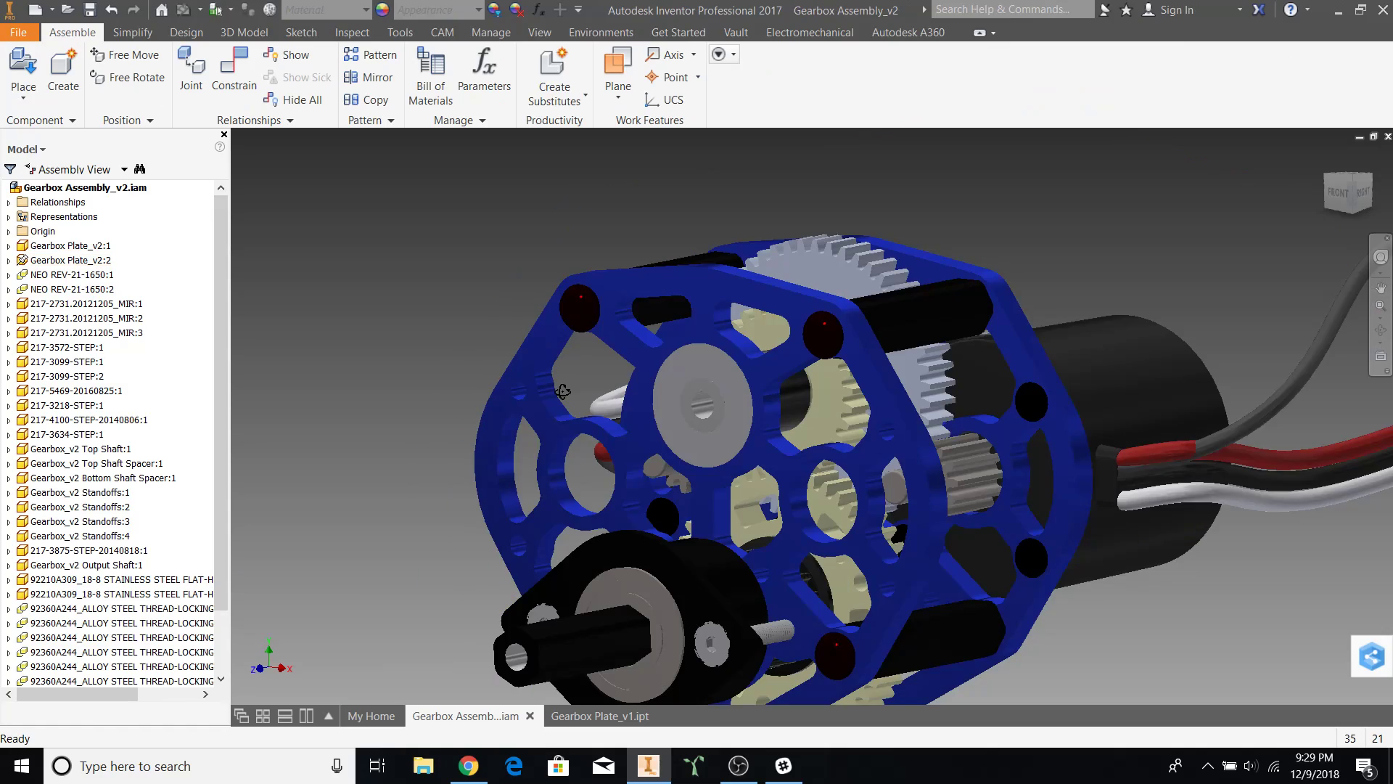
pyautogui.keyDown('shift'); pyautogui.moveTo(562, 391); pyautogui.dragTo(739, 408, button='middle'); pyautogui.keyUp('shift')
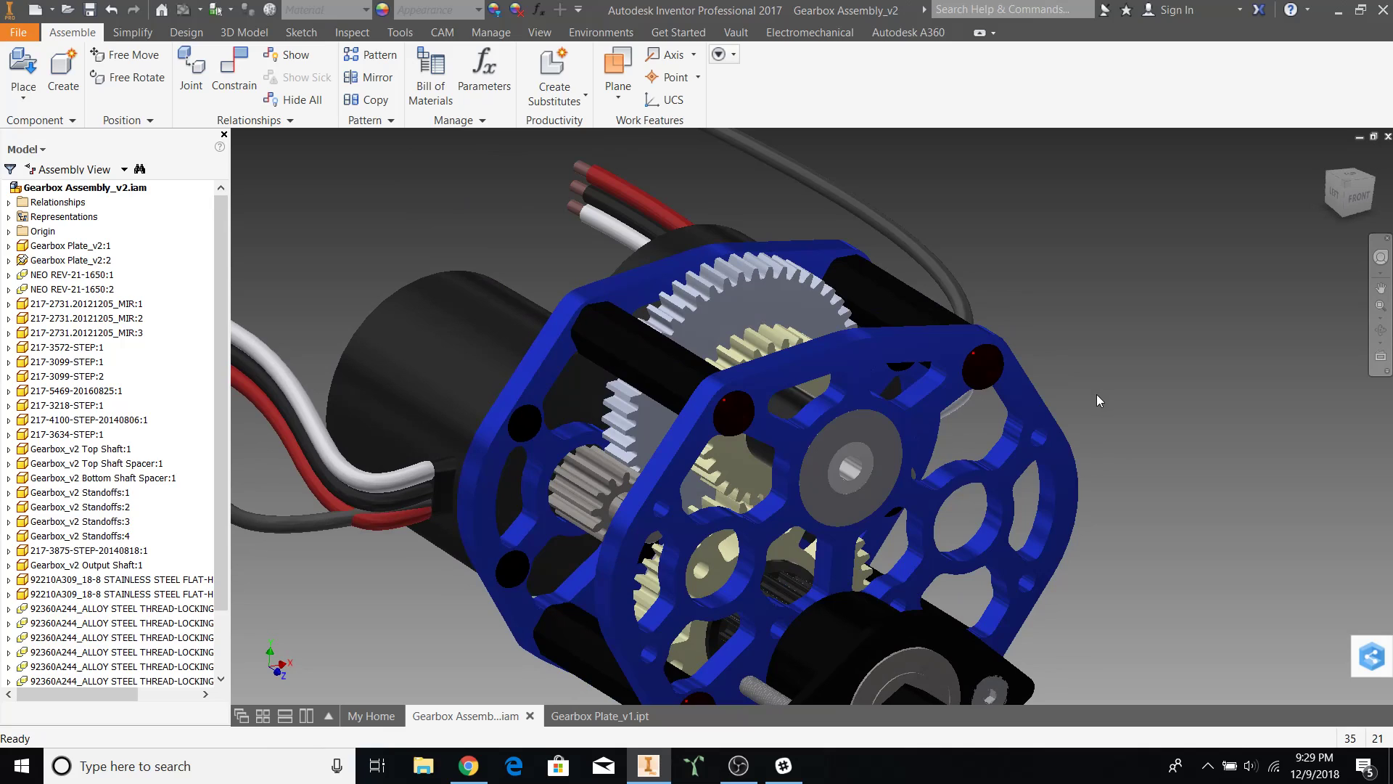
pyautogui.click(599, 716)
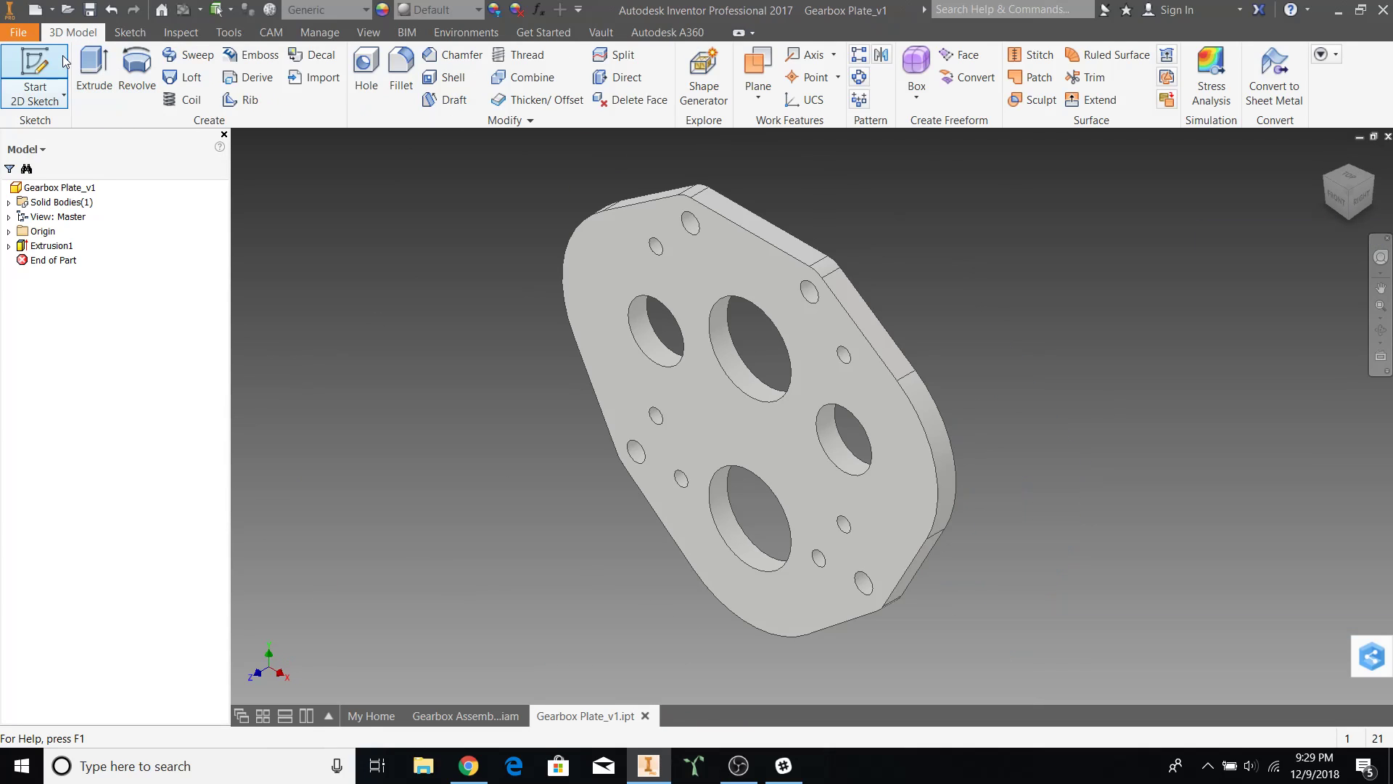
# - Start Sketch3 on the plate's face and project its outline and all hole edges
pyautogui.click(35, 80)
pyautogui.click(675, 260)
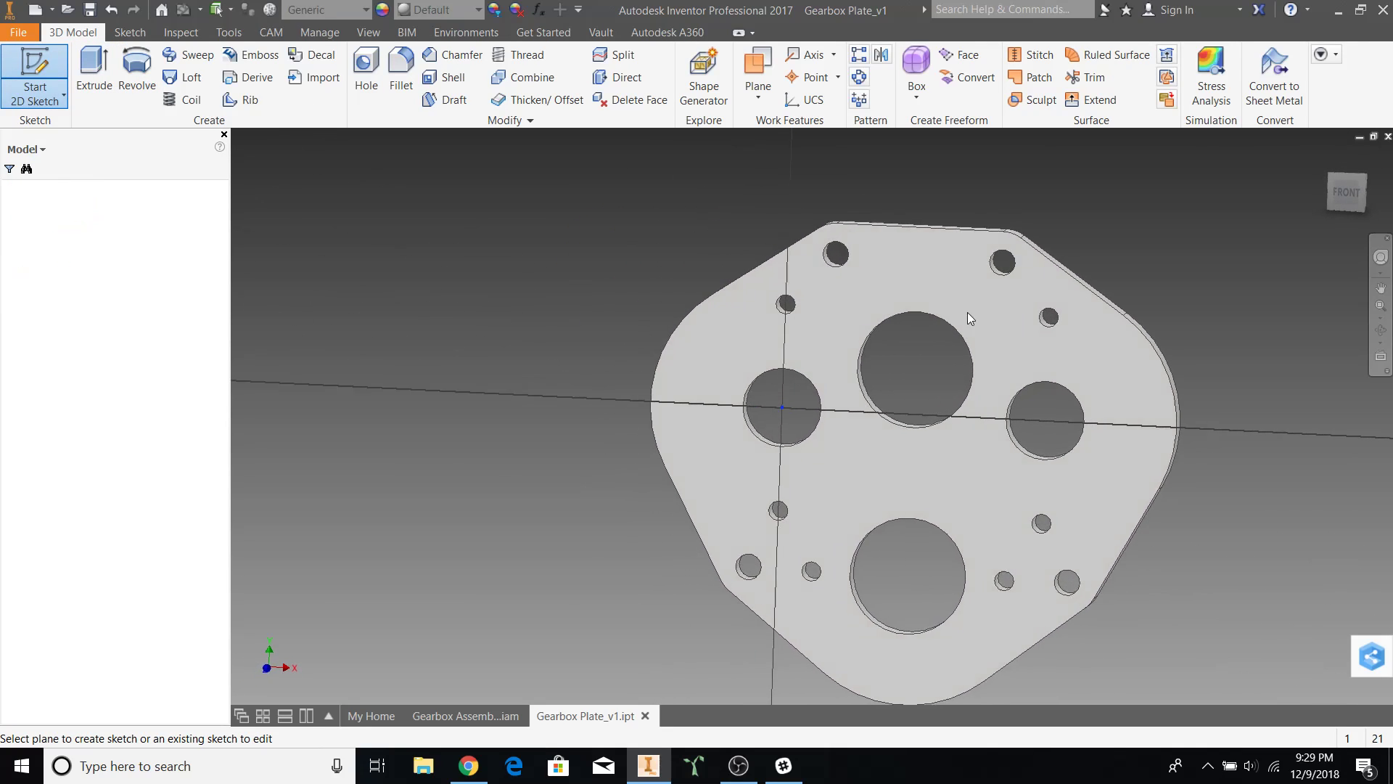
pyautogui.moveTo(1257, 454); pyautogui.dragTo(949, 398, button='middle')
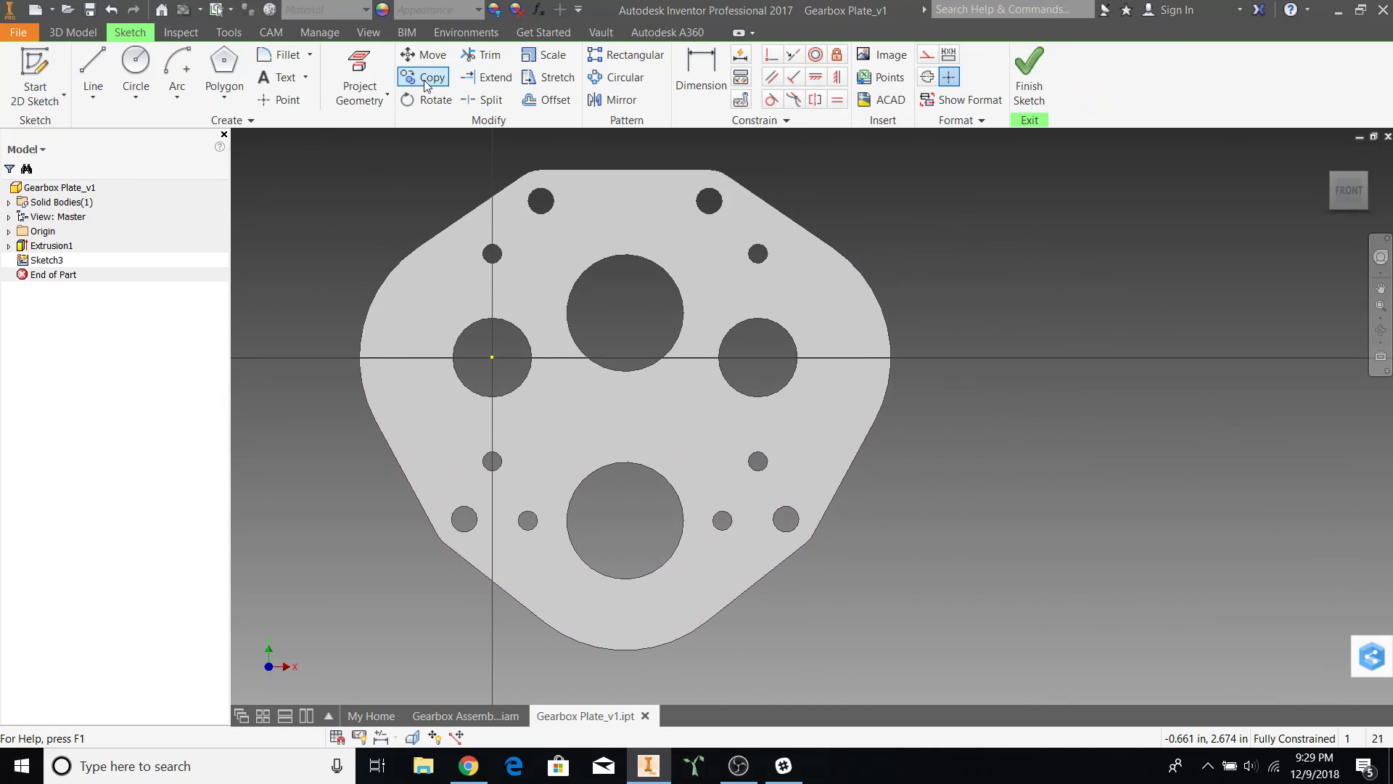
pyautogui.click(359, 78)
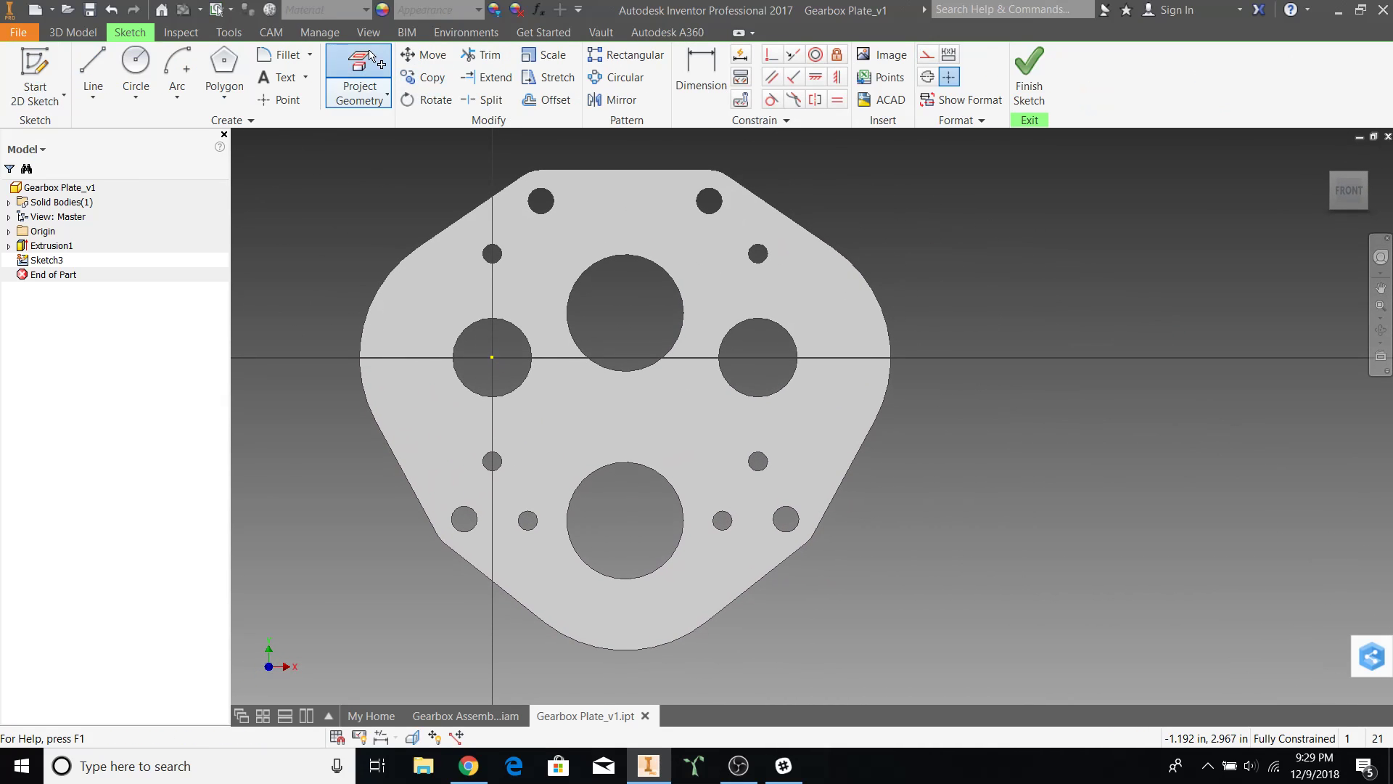
pyautogui.click(613, 241)
# - Offset the plate's outer outline 0.25 inward
pyautogui.click(552, 103)
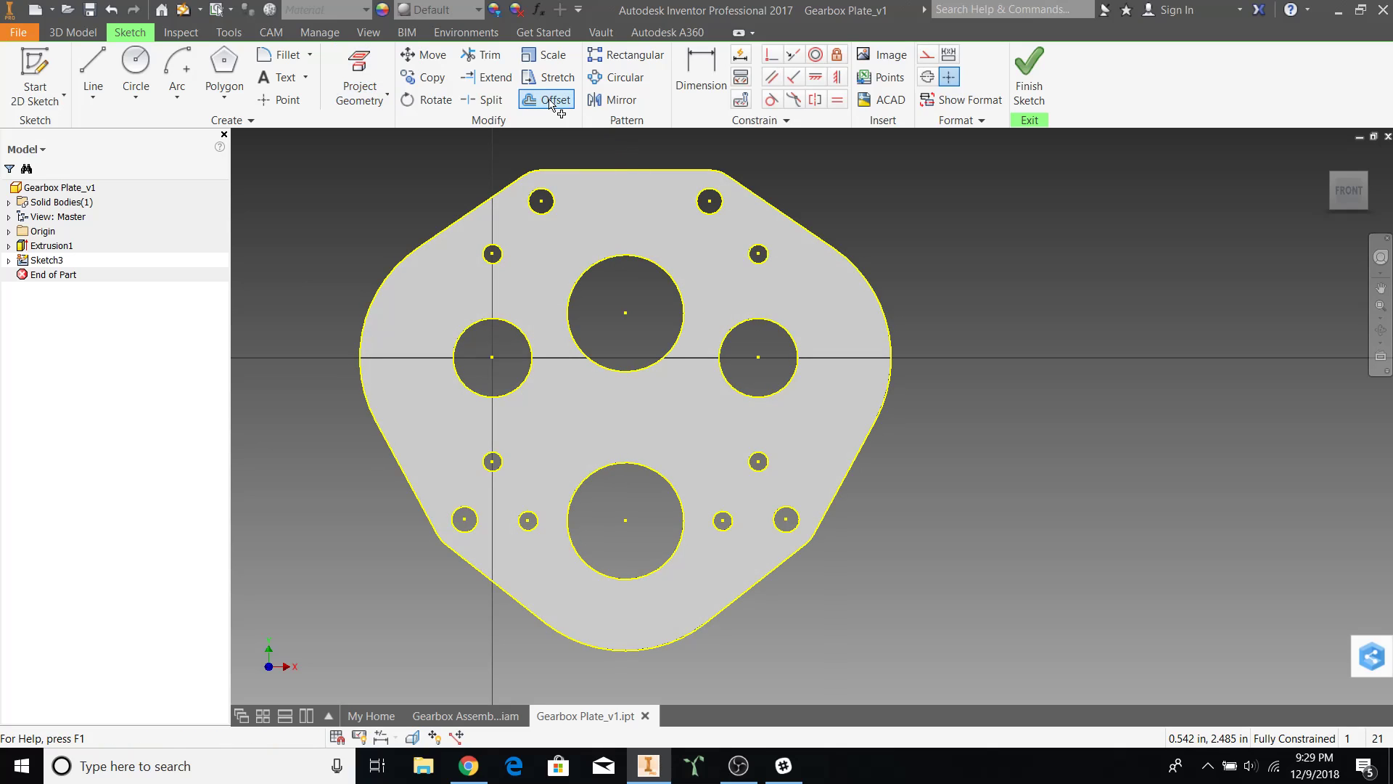
pyautogui.click(595, 172)
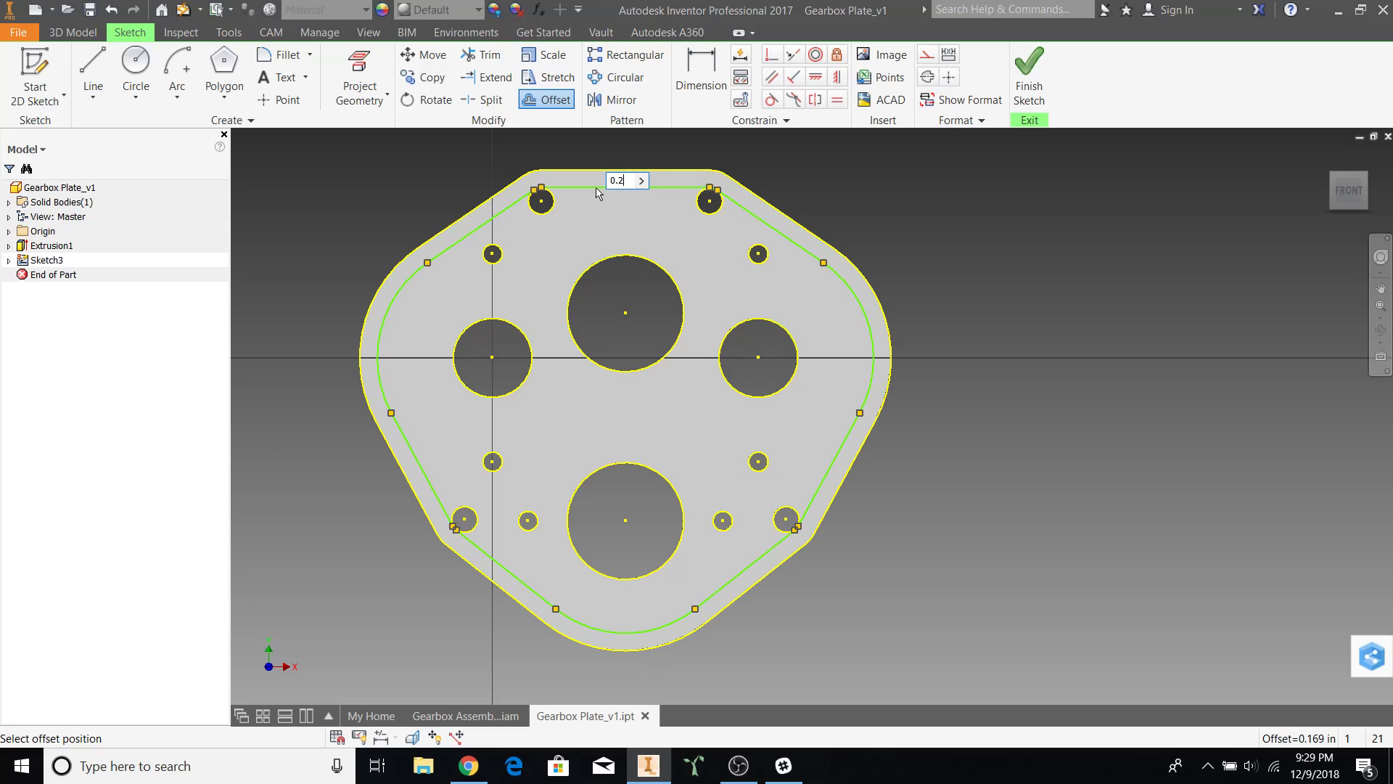
pyautogui.press('Return')
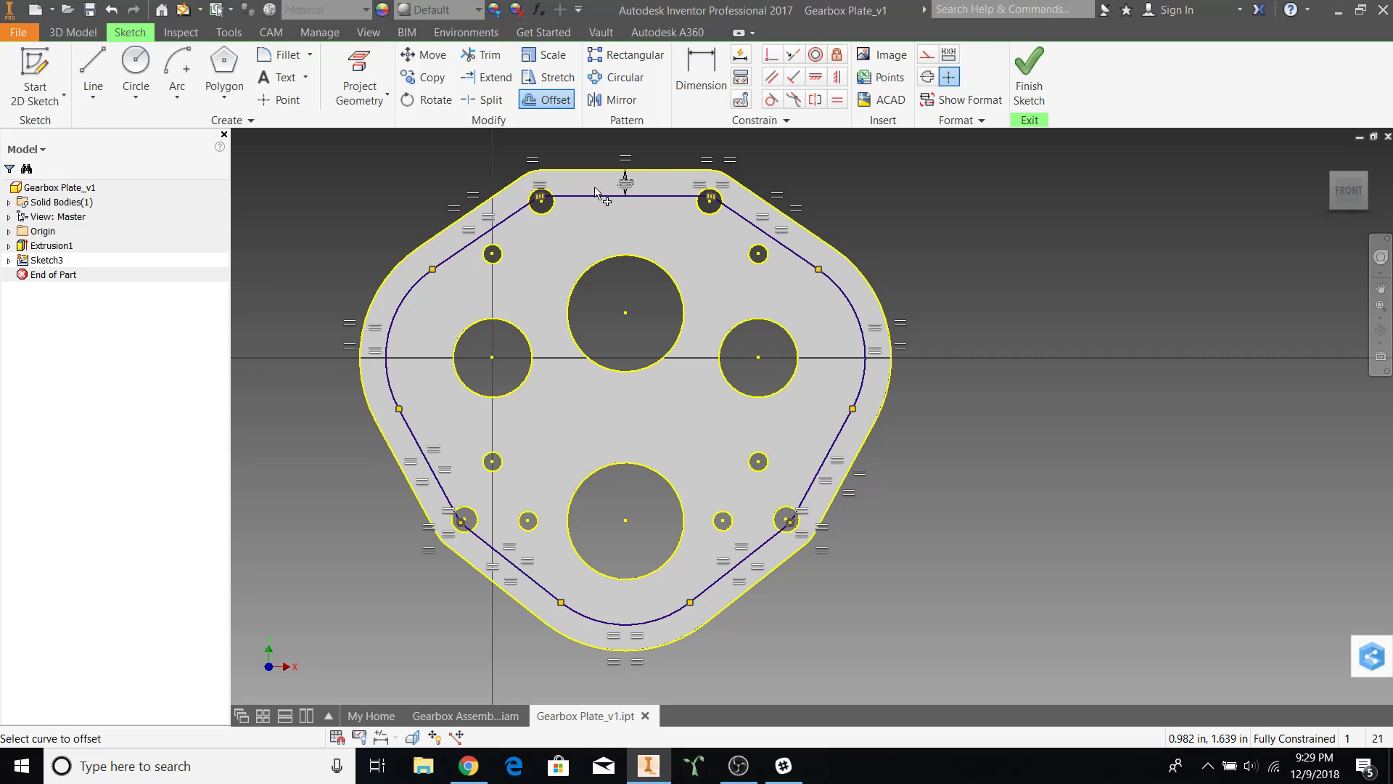
# - Offset the top-left, large upper centre, small upper-left and left middle holes by 1/8
pyautogui.click(550, 217)
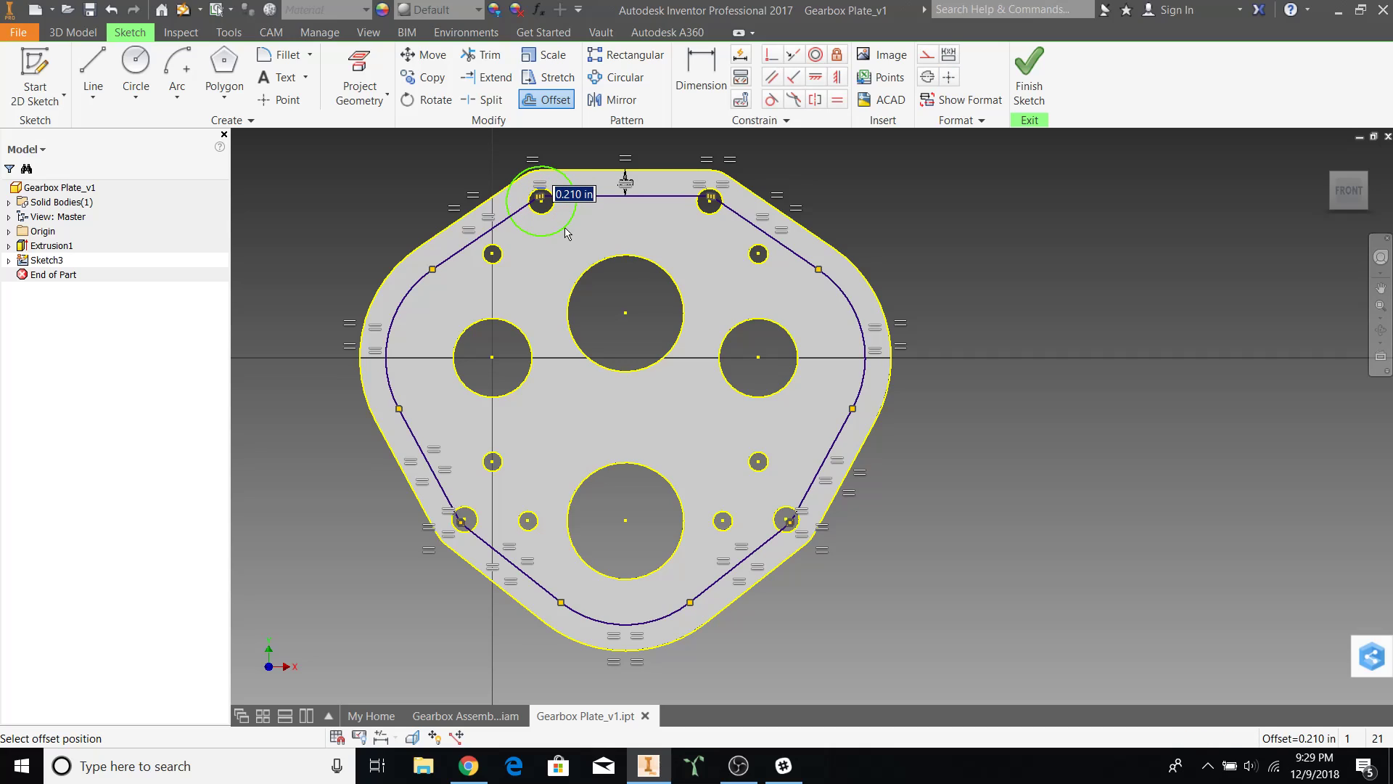
pyautogui.write('1/8')
pyautogui.press('Return')
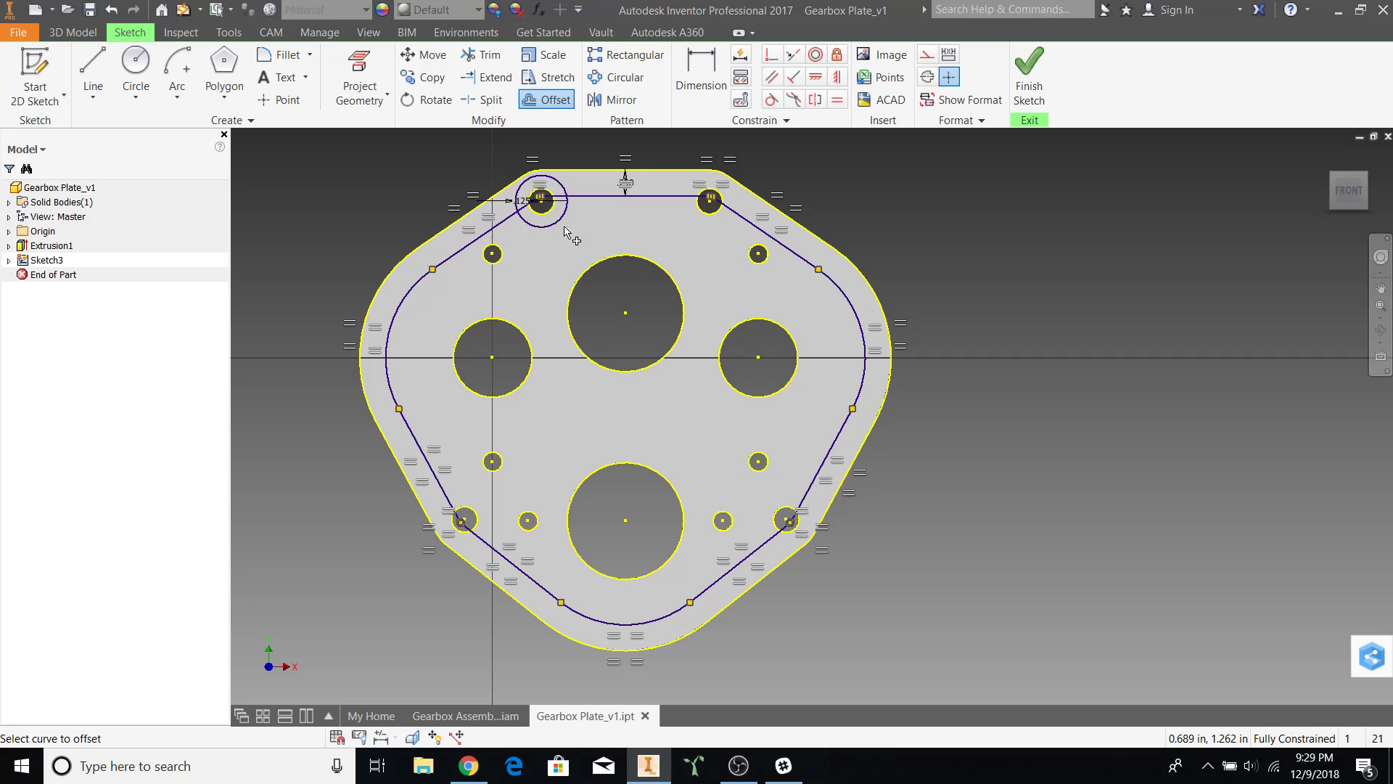
pyautogui.click(574, 284)
pyautogui.write('1/')
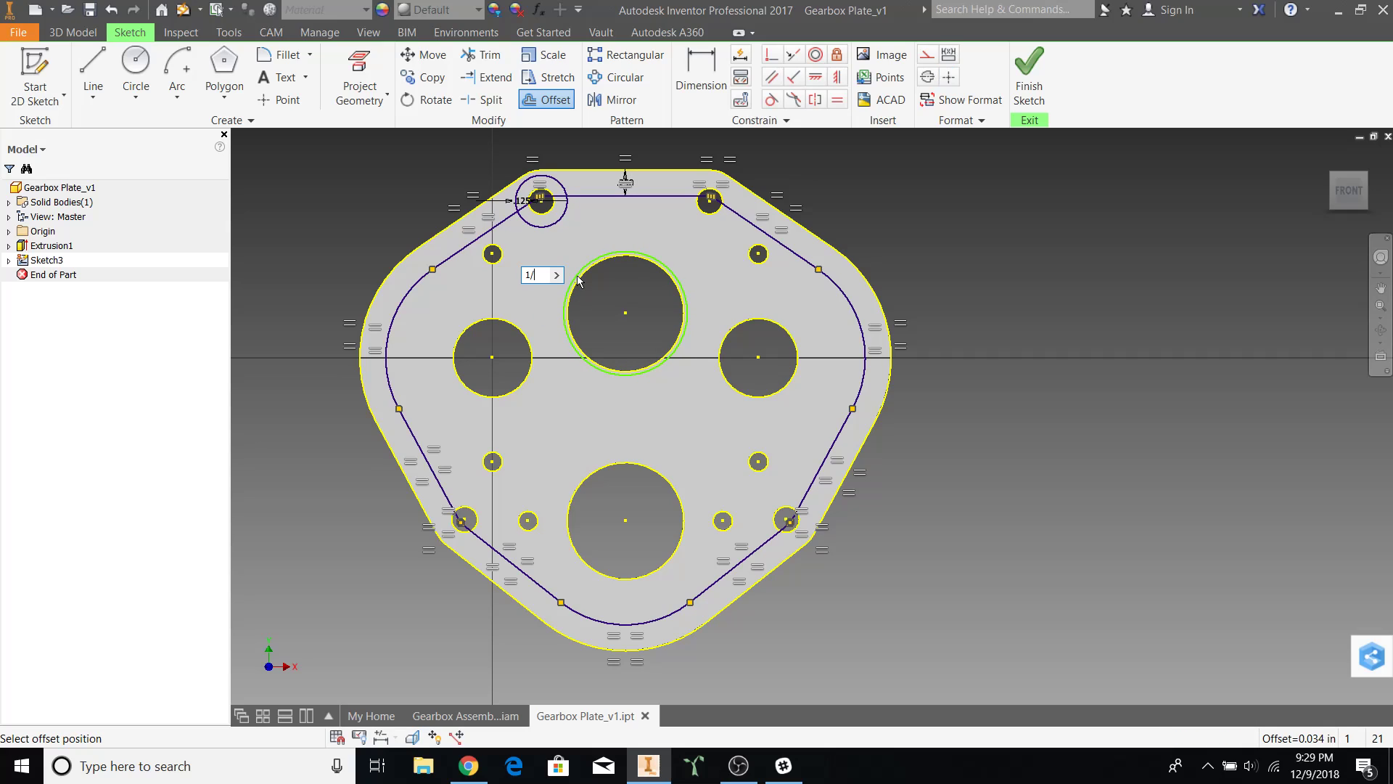
pyautogui.write('8')
pyautogui.press('Return')
pyautogui.click(496, 260)
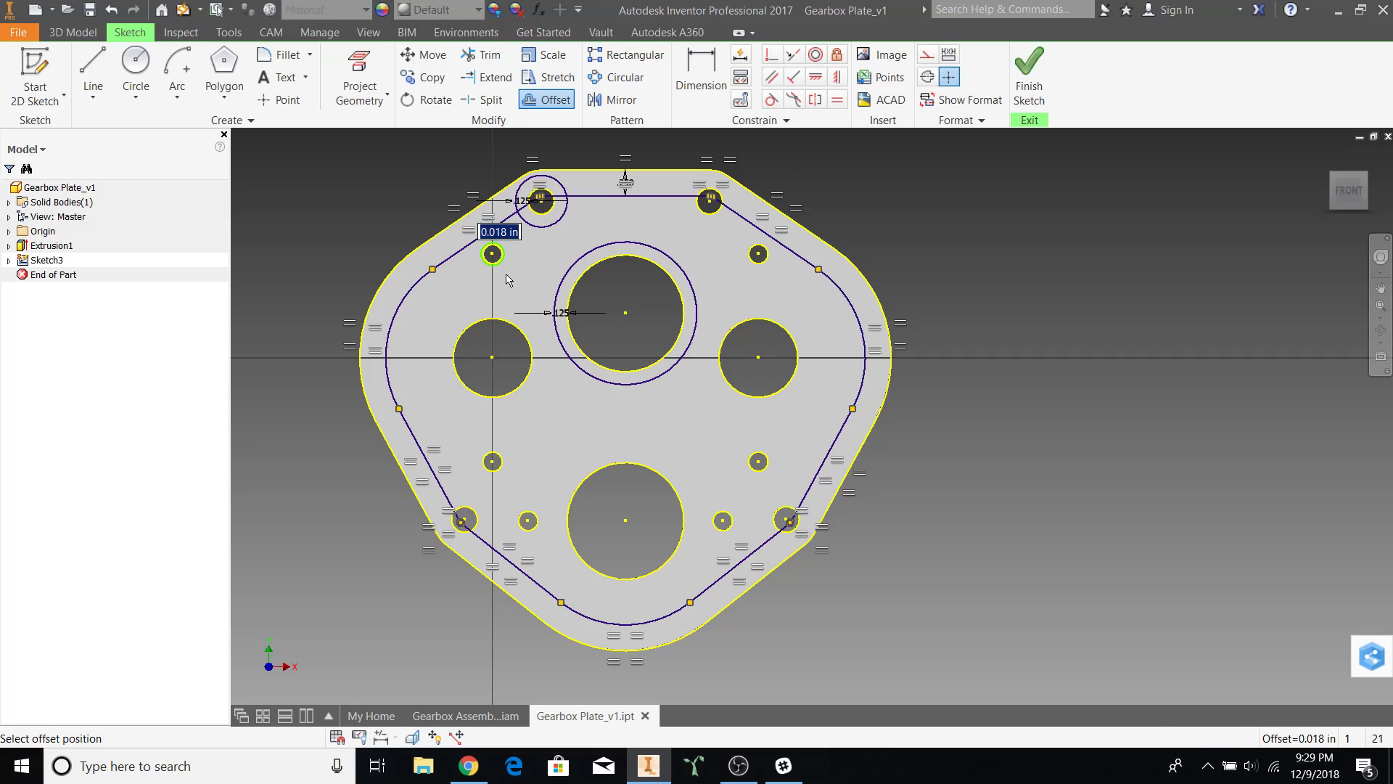
pyautogui.write('1/8')
pyautogui.press('Return')
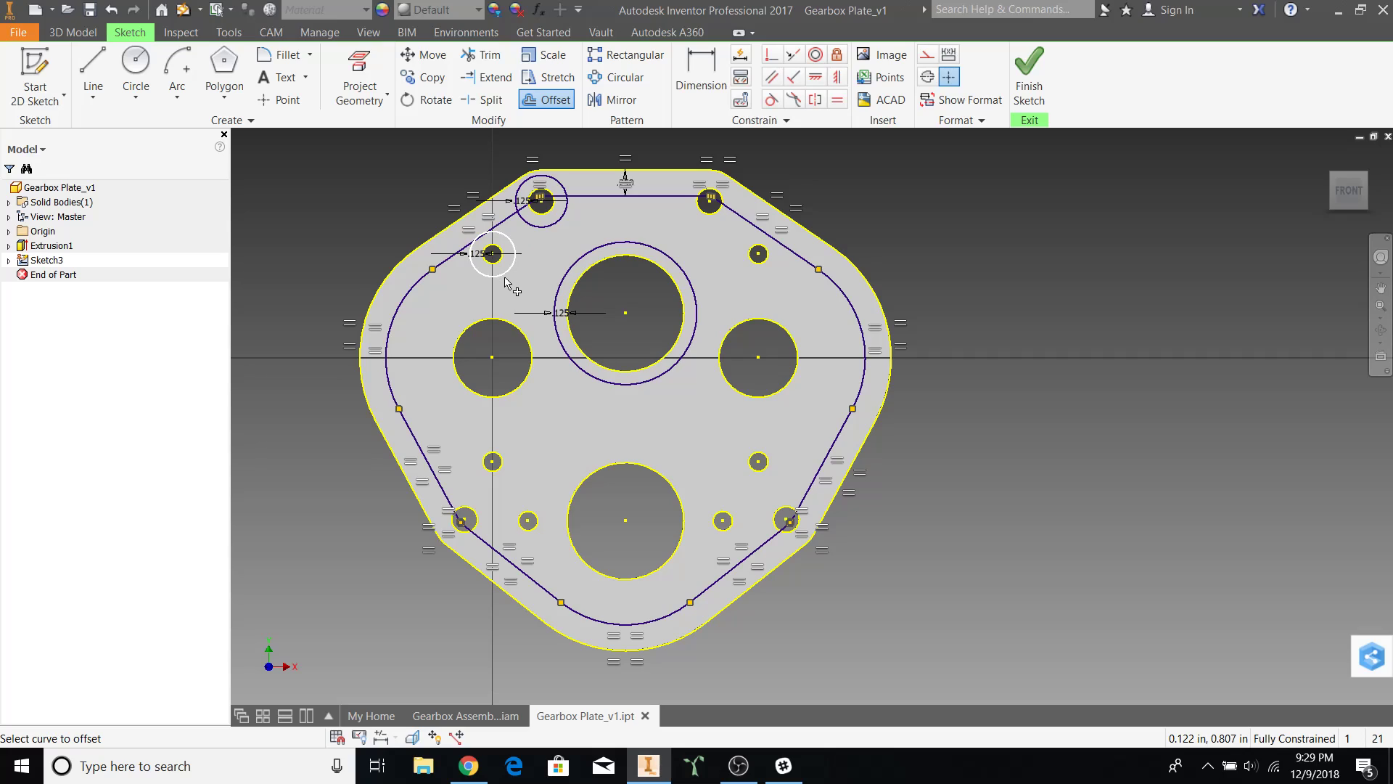
pyautogui.click(509, 330)
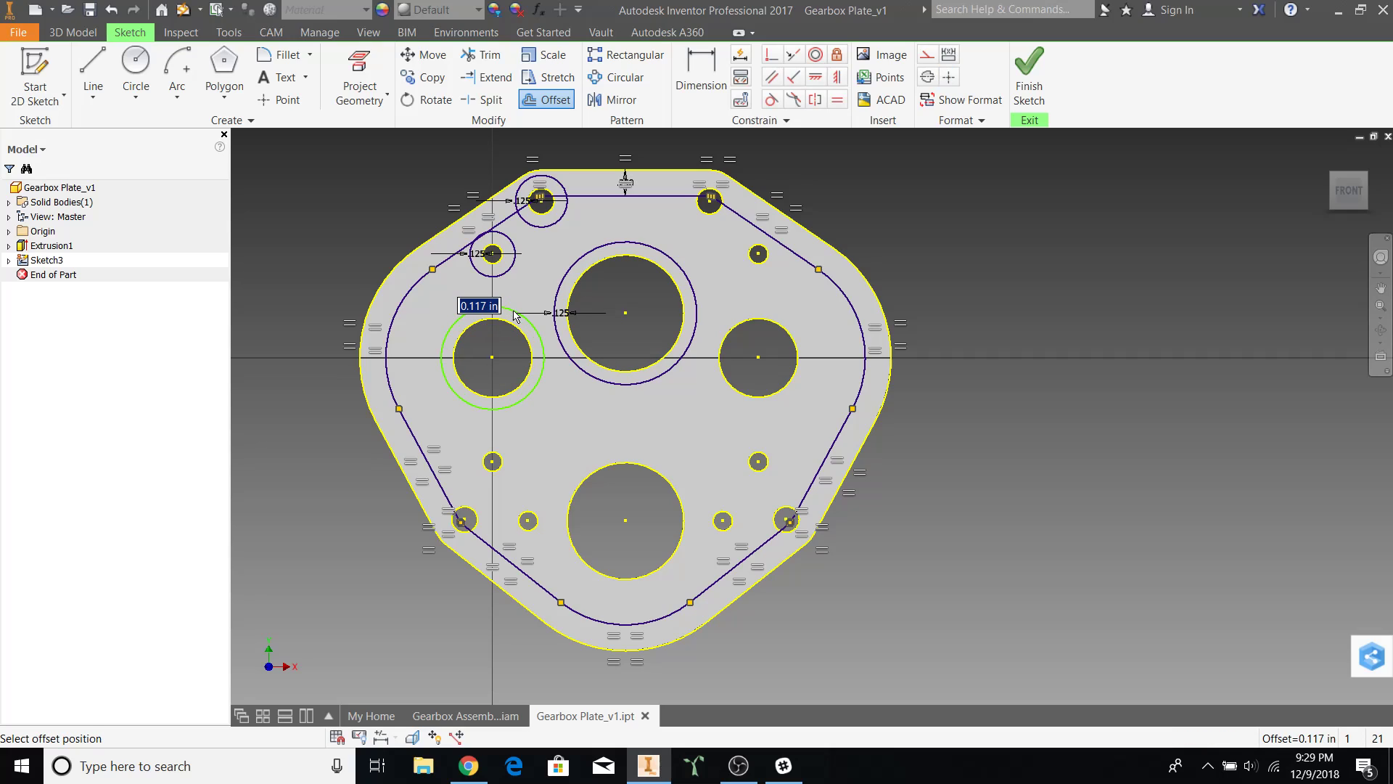
# - Add 1/8 offset rings around the lower-left holes and the large bottom hole
pyautogui.write('1/8')
pyautogui.press('Return')
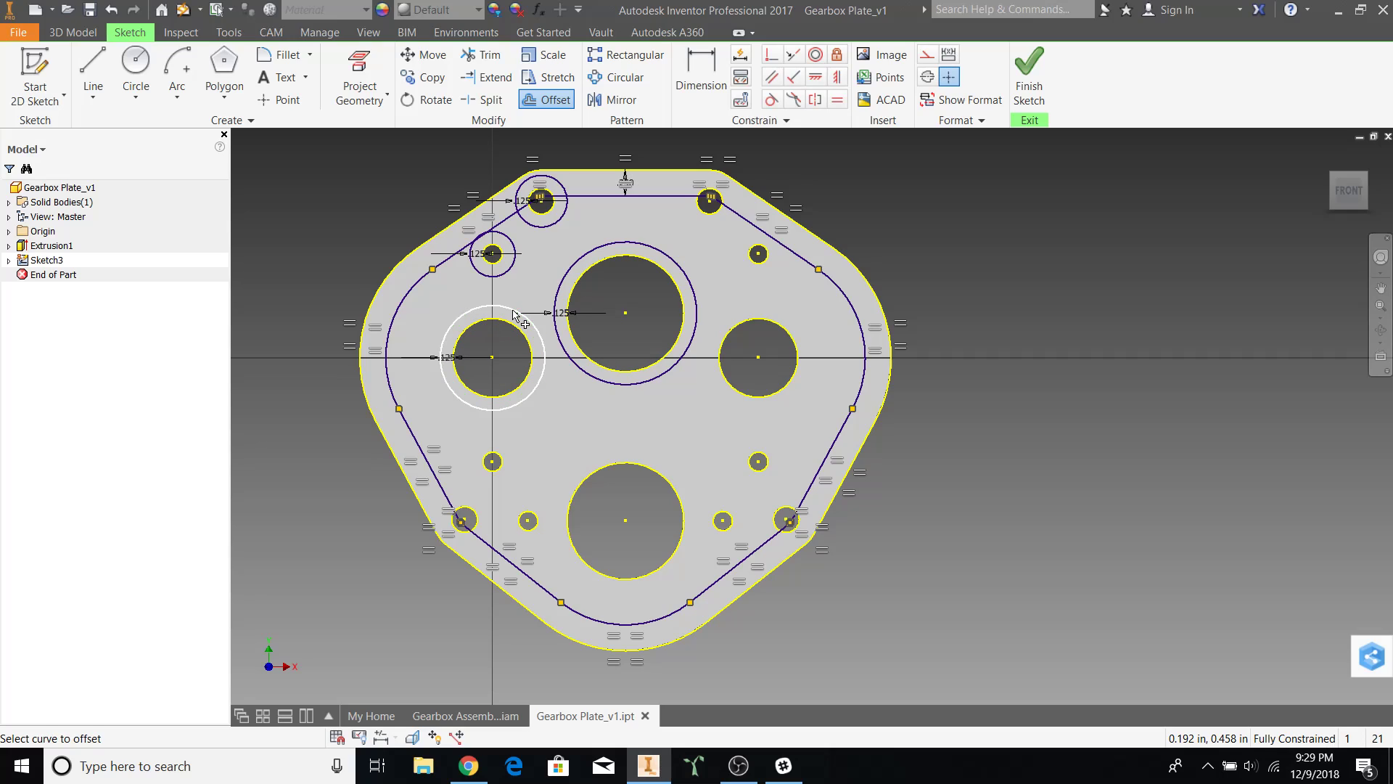
pyautogui.click(493, 450)
pyautogui.write('1/8')
pyautogui.press('Return')
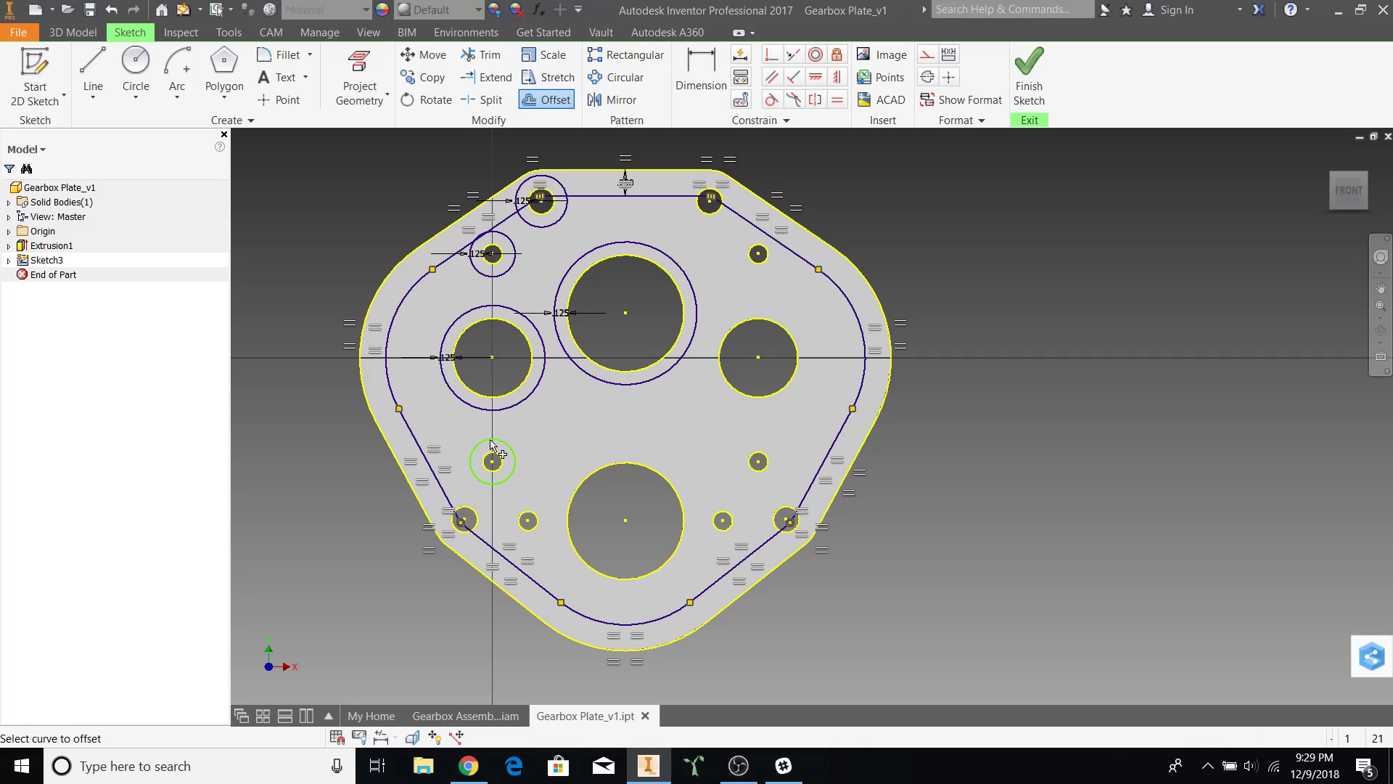
pyautogui.click(475, 516)
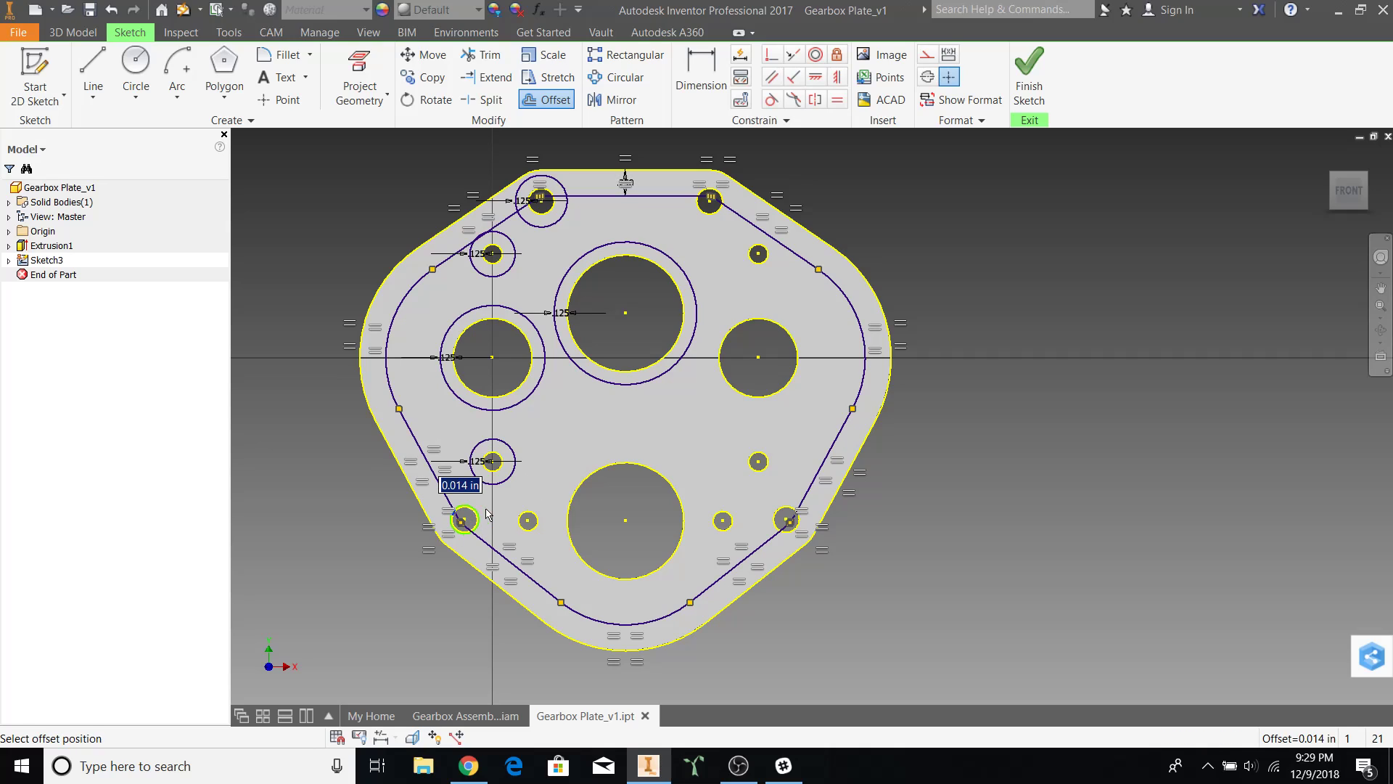
pyautogui.write('1/8')
pyautogui.press('Return')
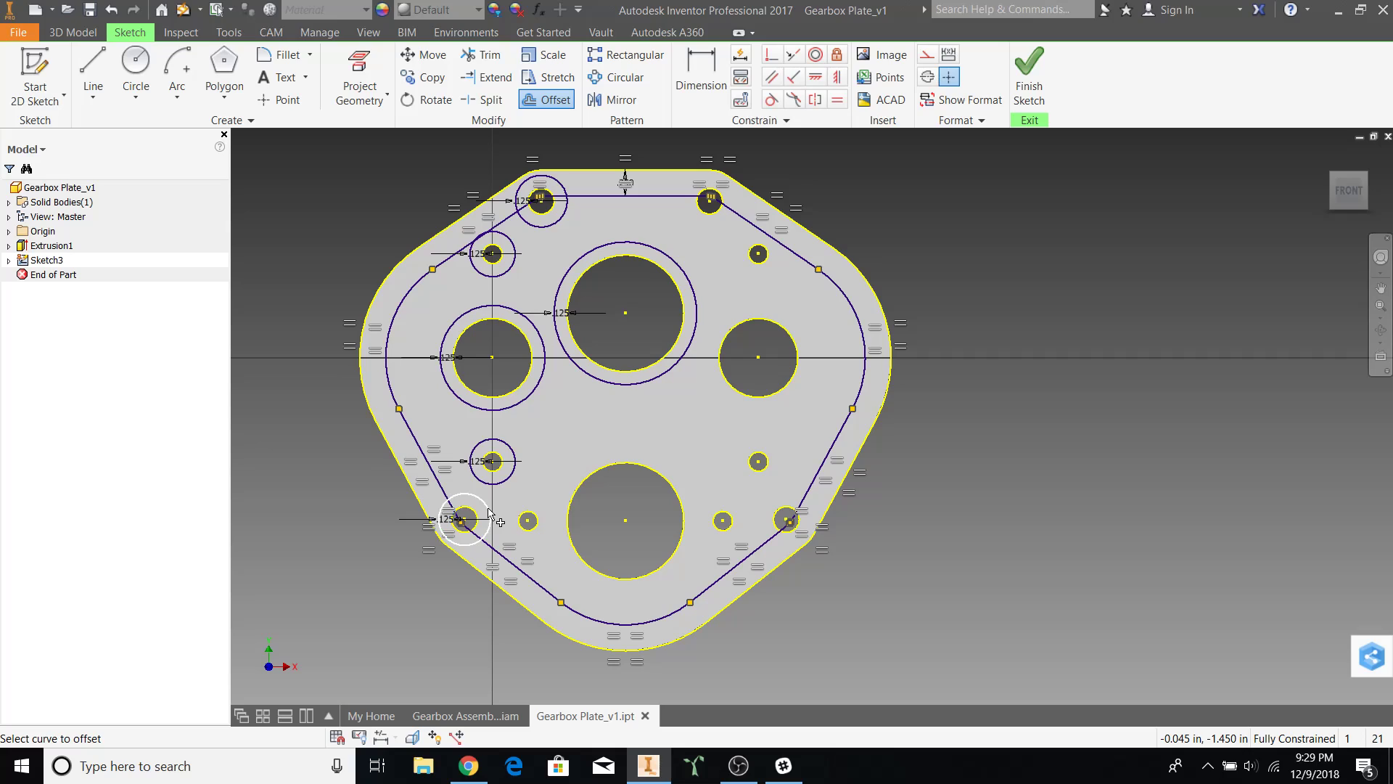
pyautogui.click(535, 516)
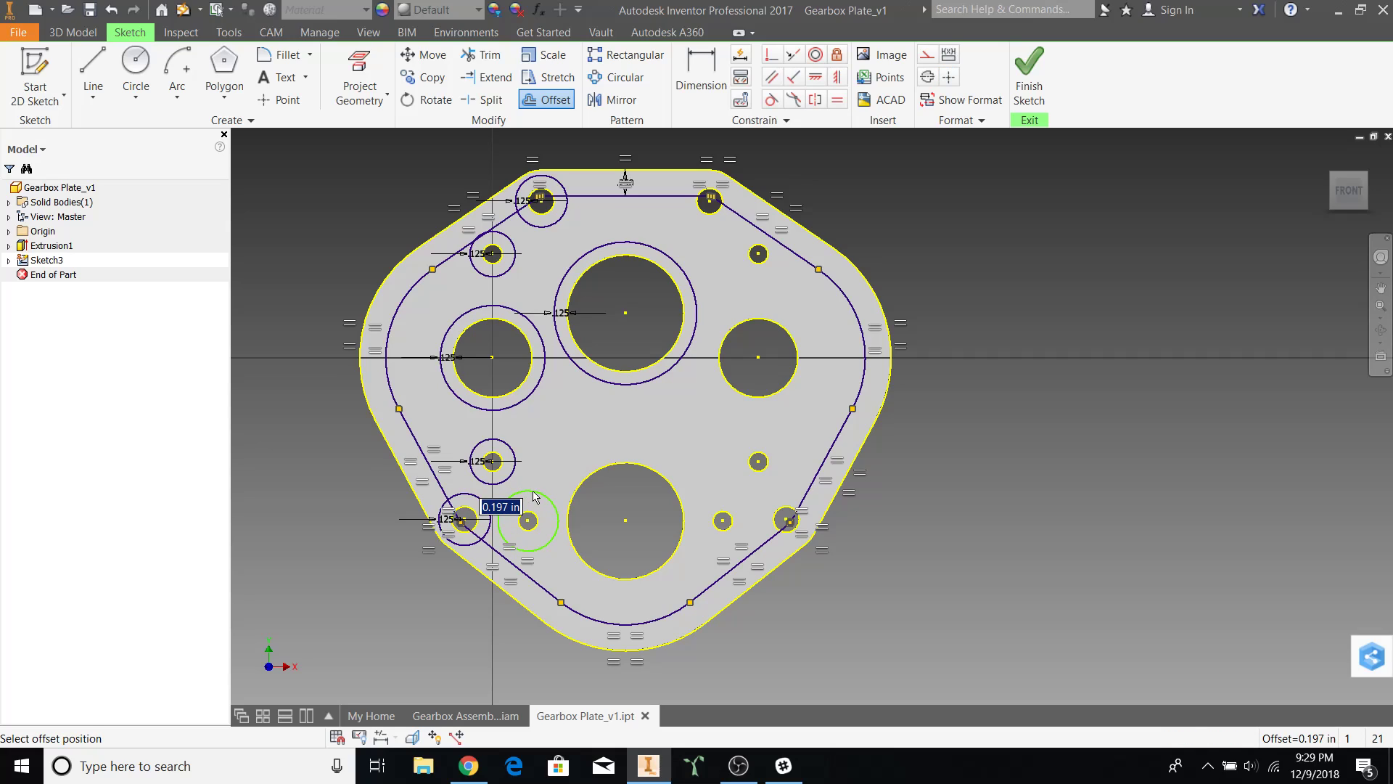
pyautogui.write('1/8')
pyautogui.press('Return')
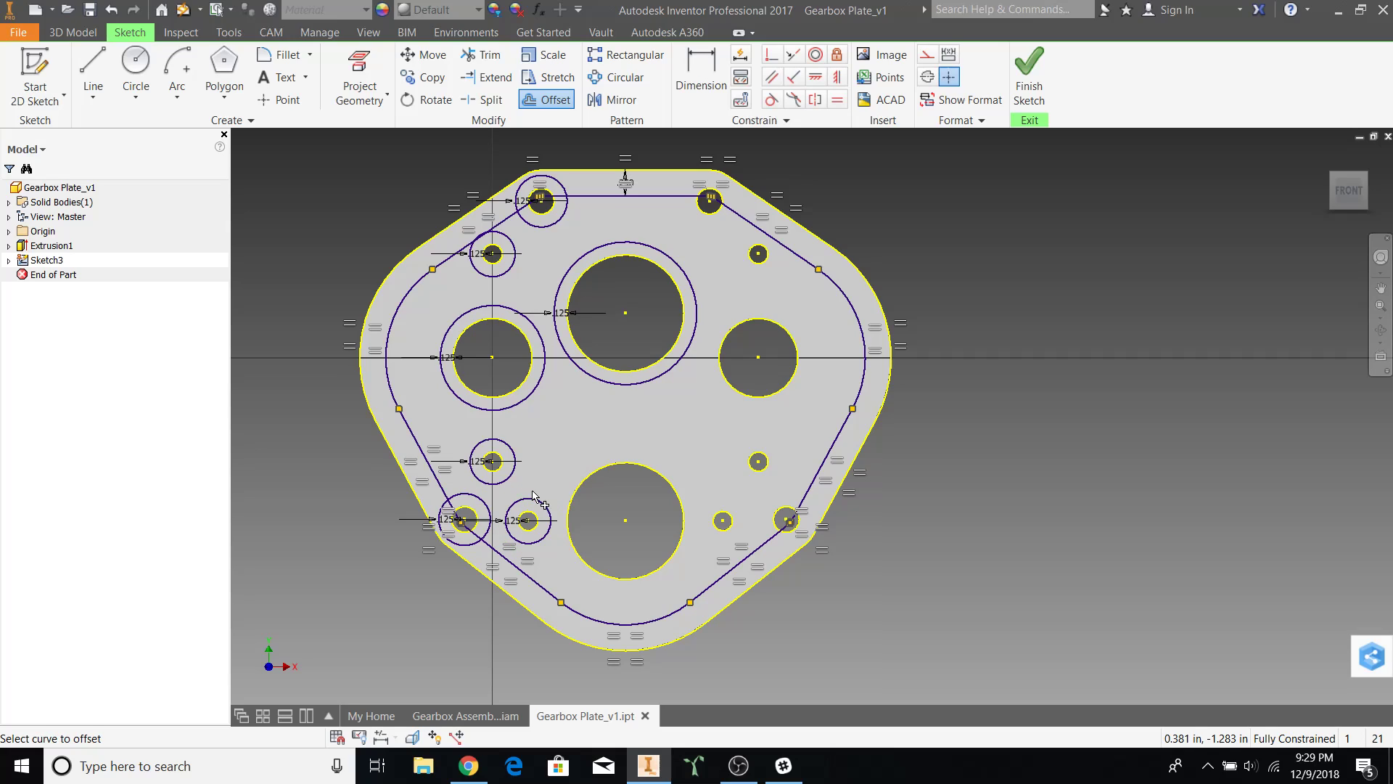
pyautogui.click(578, 486)
# - Add 1/8 offset rings around the right middle, small right, bottom-right and lower-right corner holes
pyautogui.write('1/8')
pyautogui.press('Return')
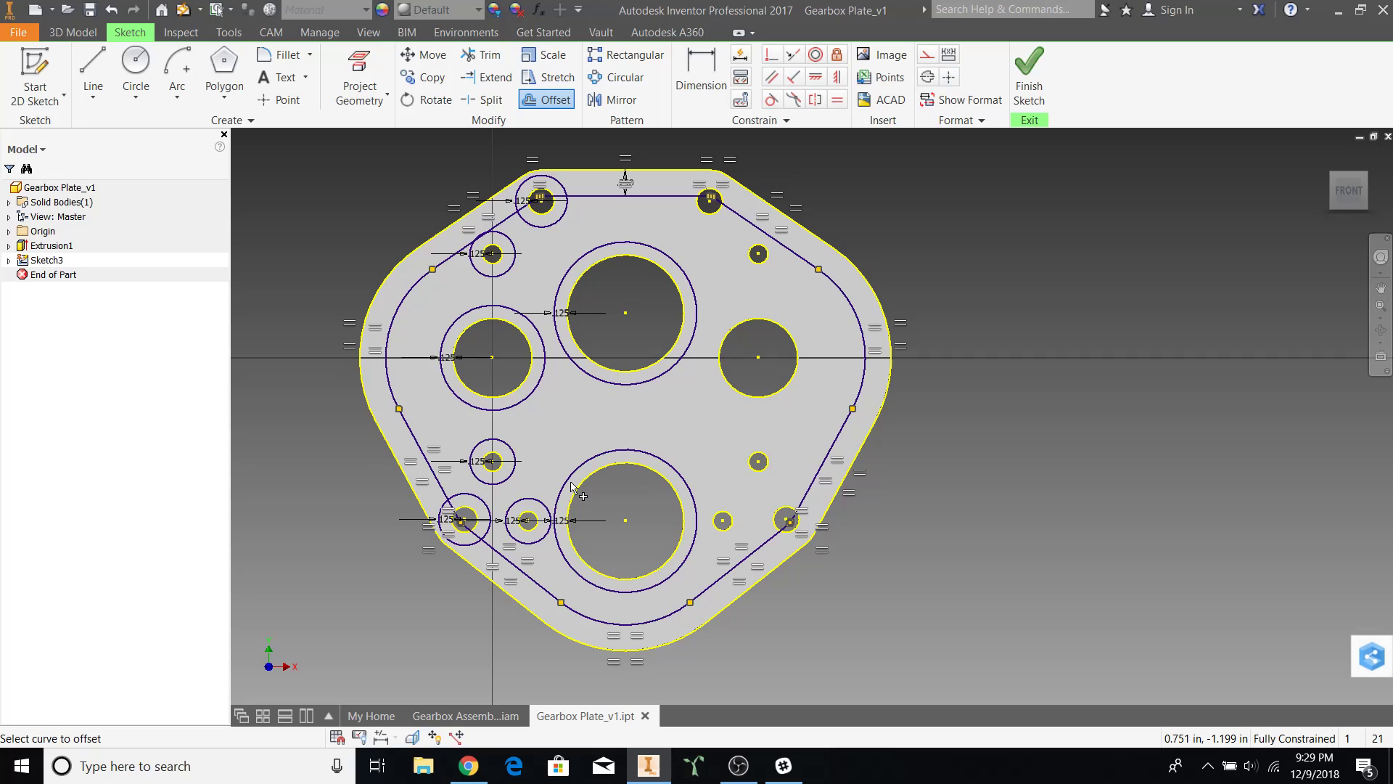
pyautogui.click(739, 392)
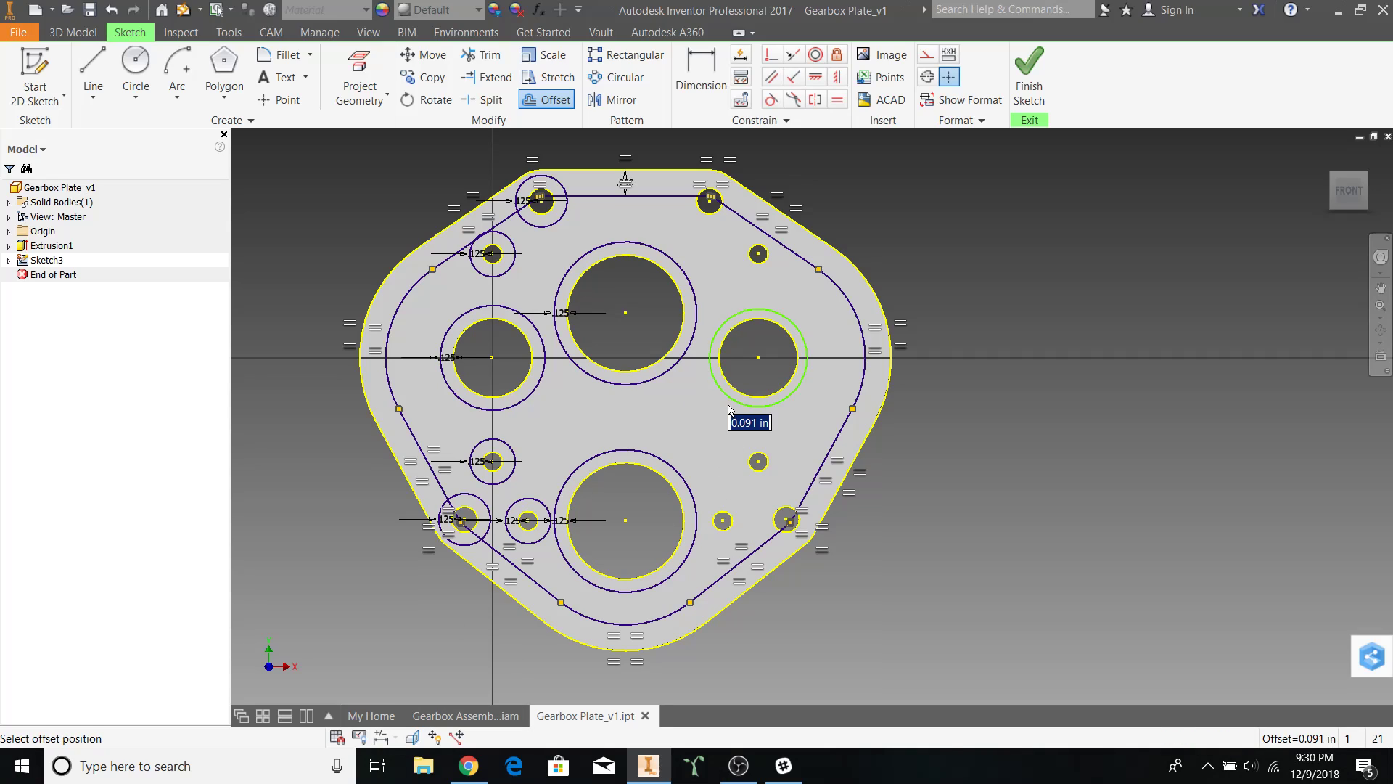
pyautogui.write('1/8')
pyautogui.press('Return')
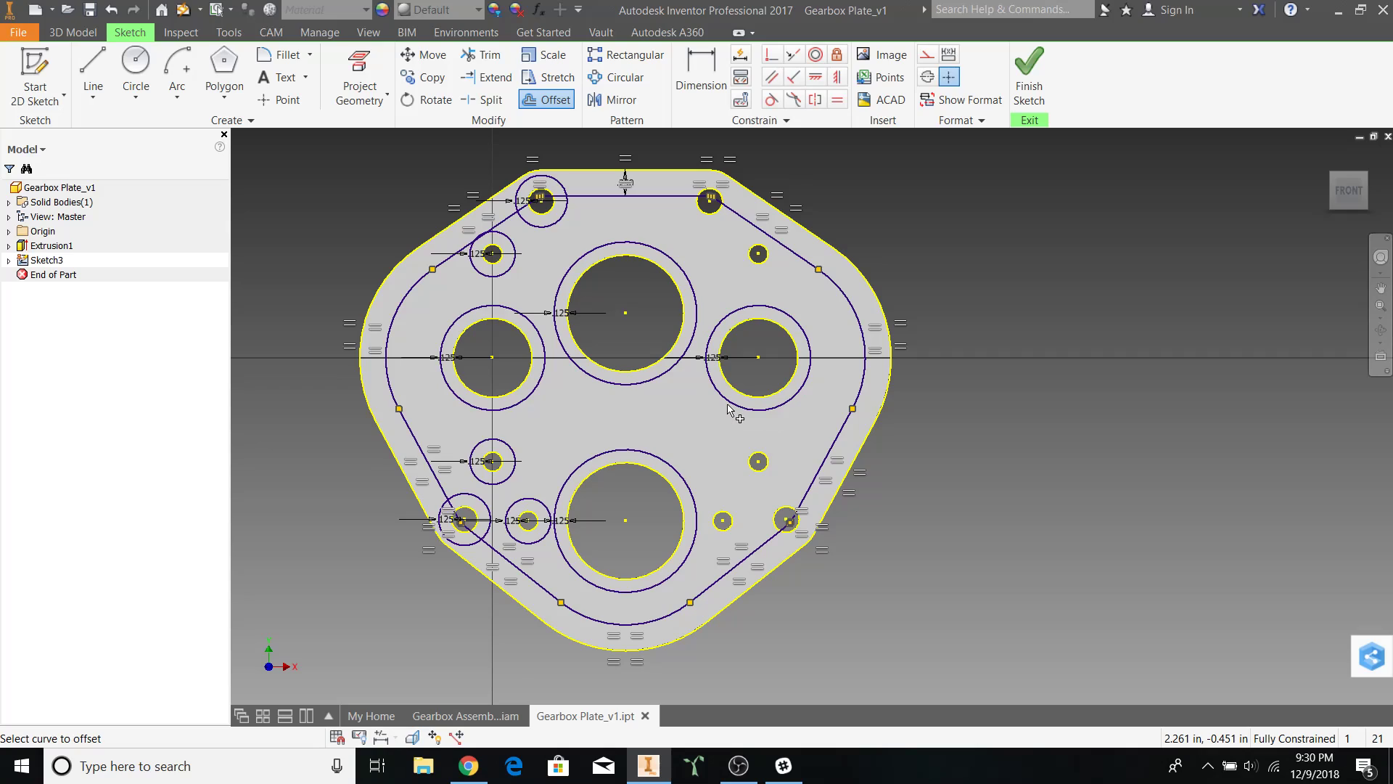
pyautogui.click(765, 451)
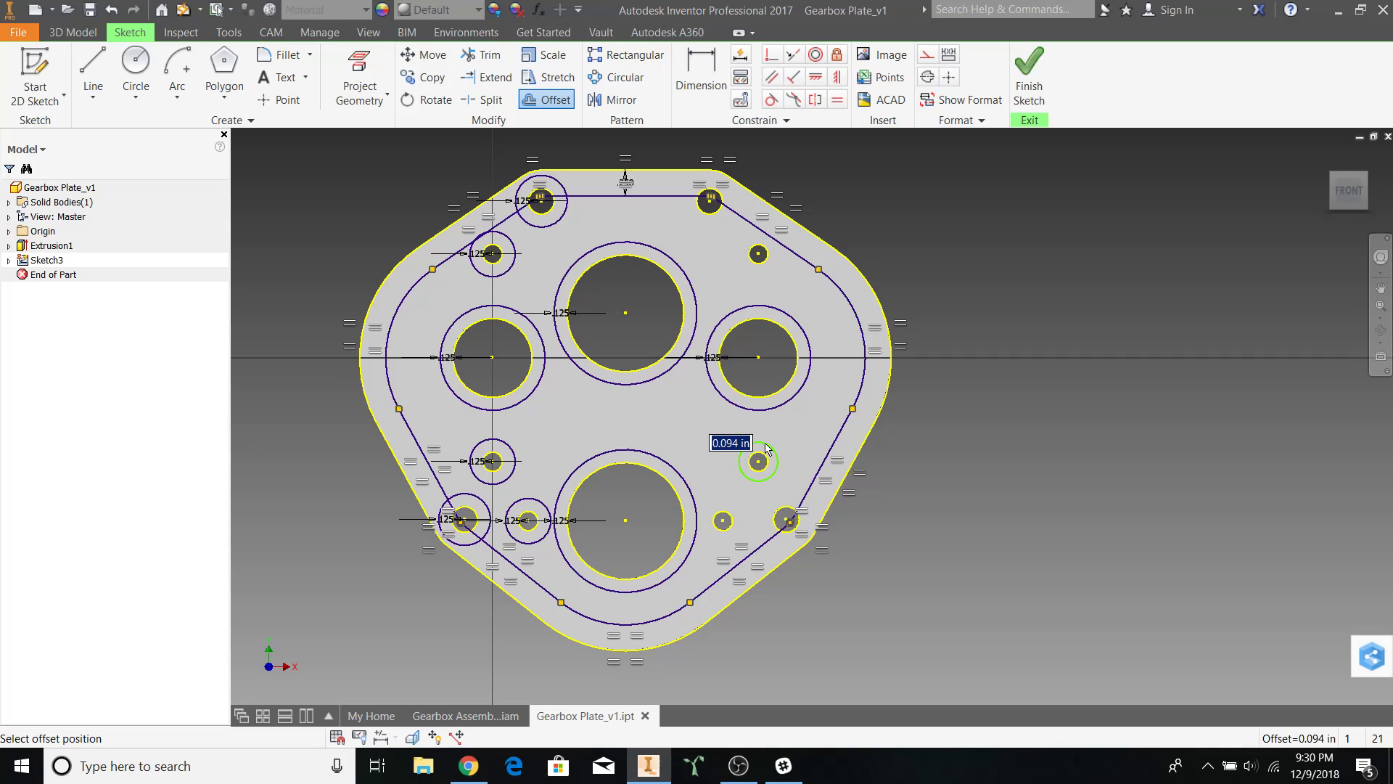
pyautogui.press('Return')
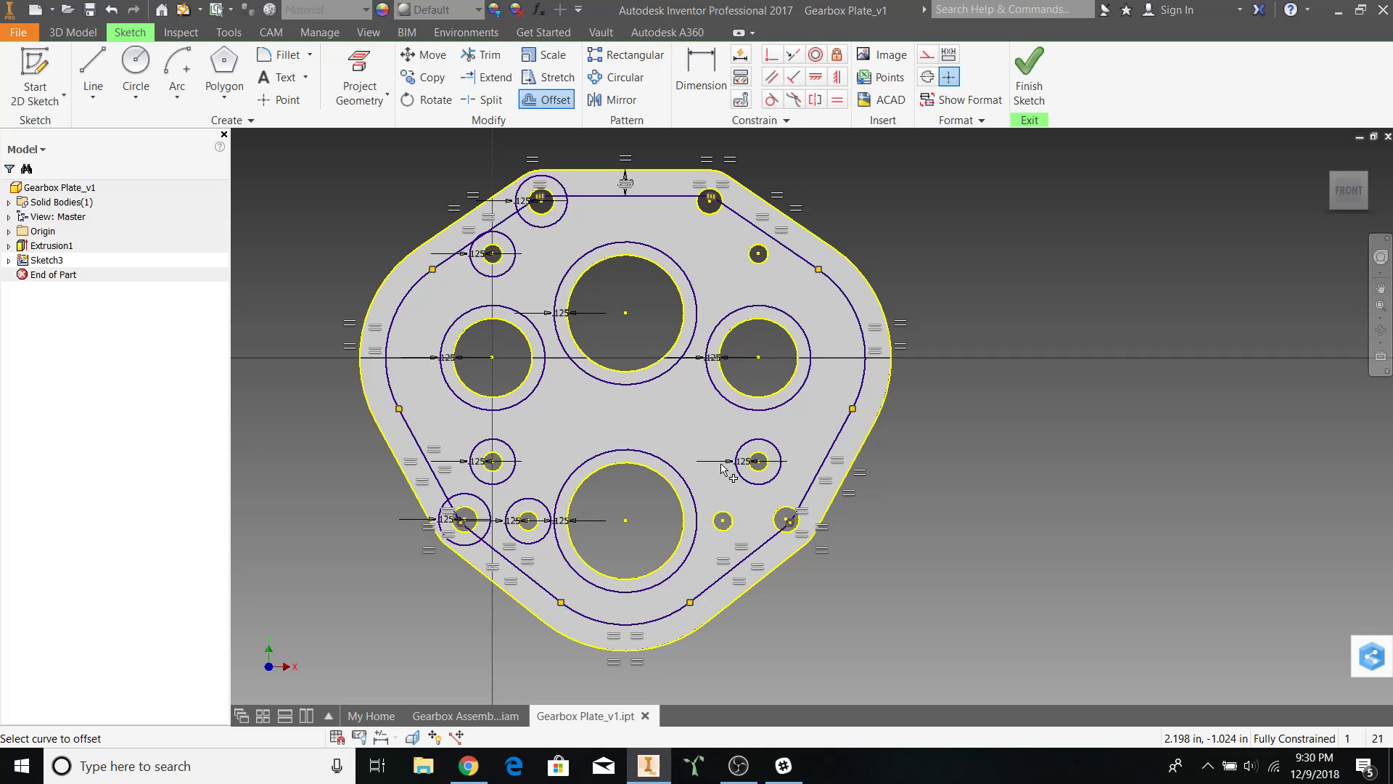
pyautogui.click(719, 519)
pyautogui.write('1/8')
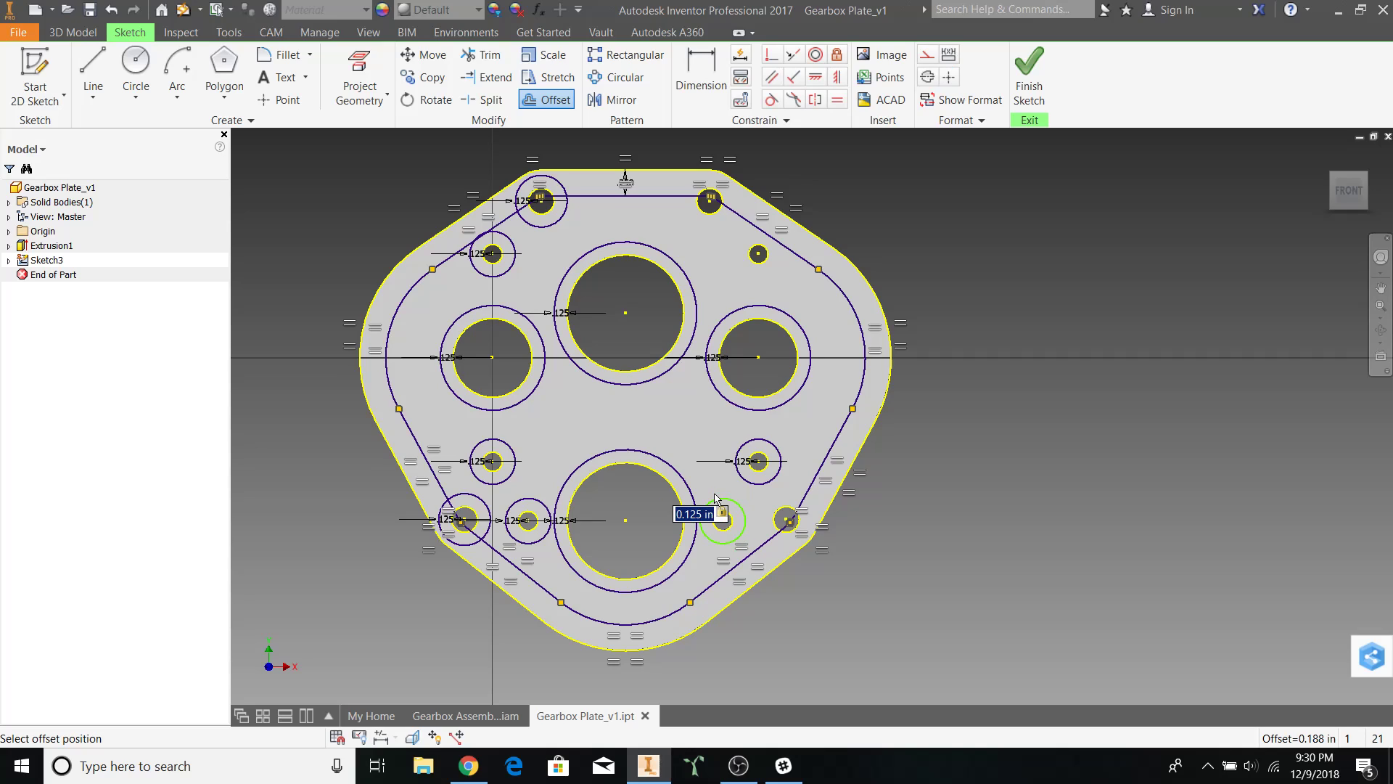
pyautogui.press('Return')
pyautogui.click(783, 510)
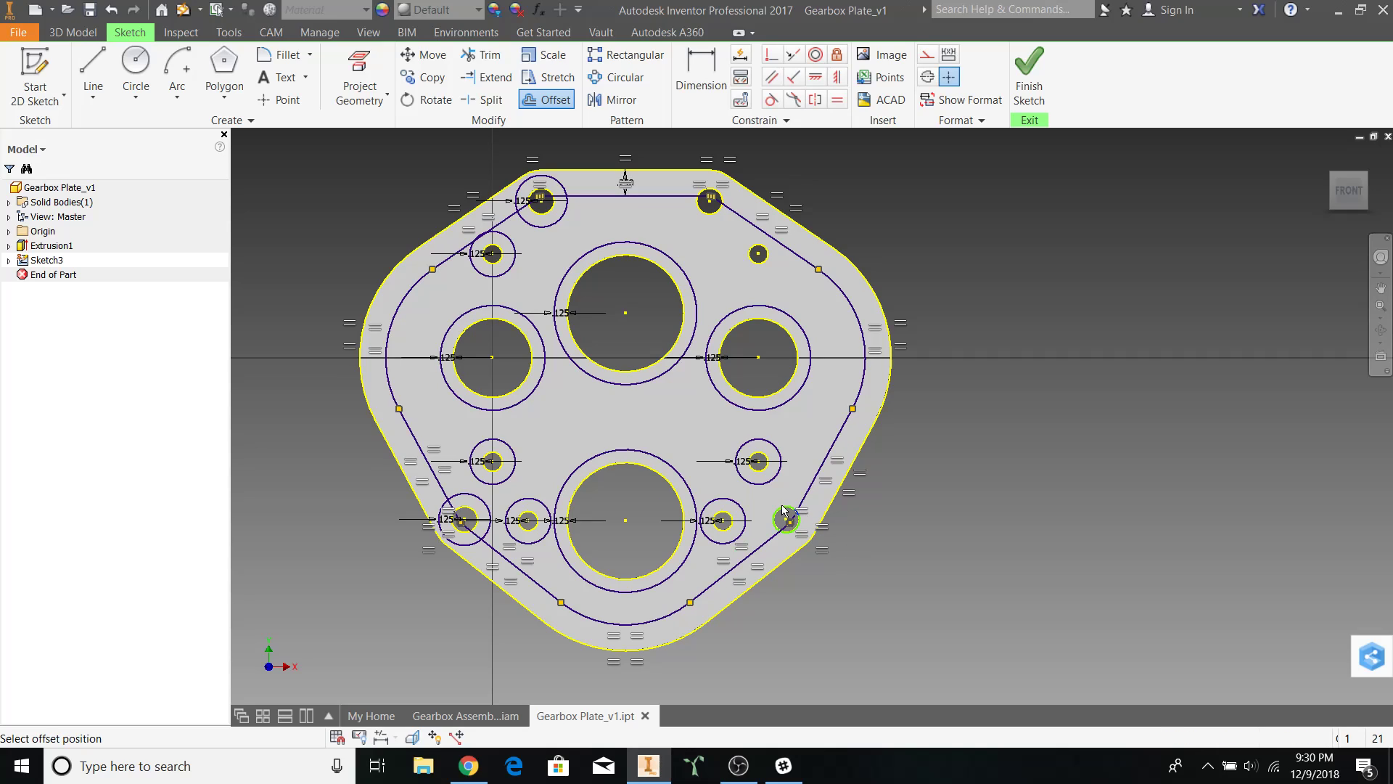
pyautogui.press('Return')
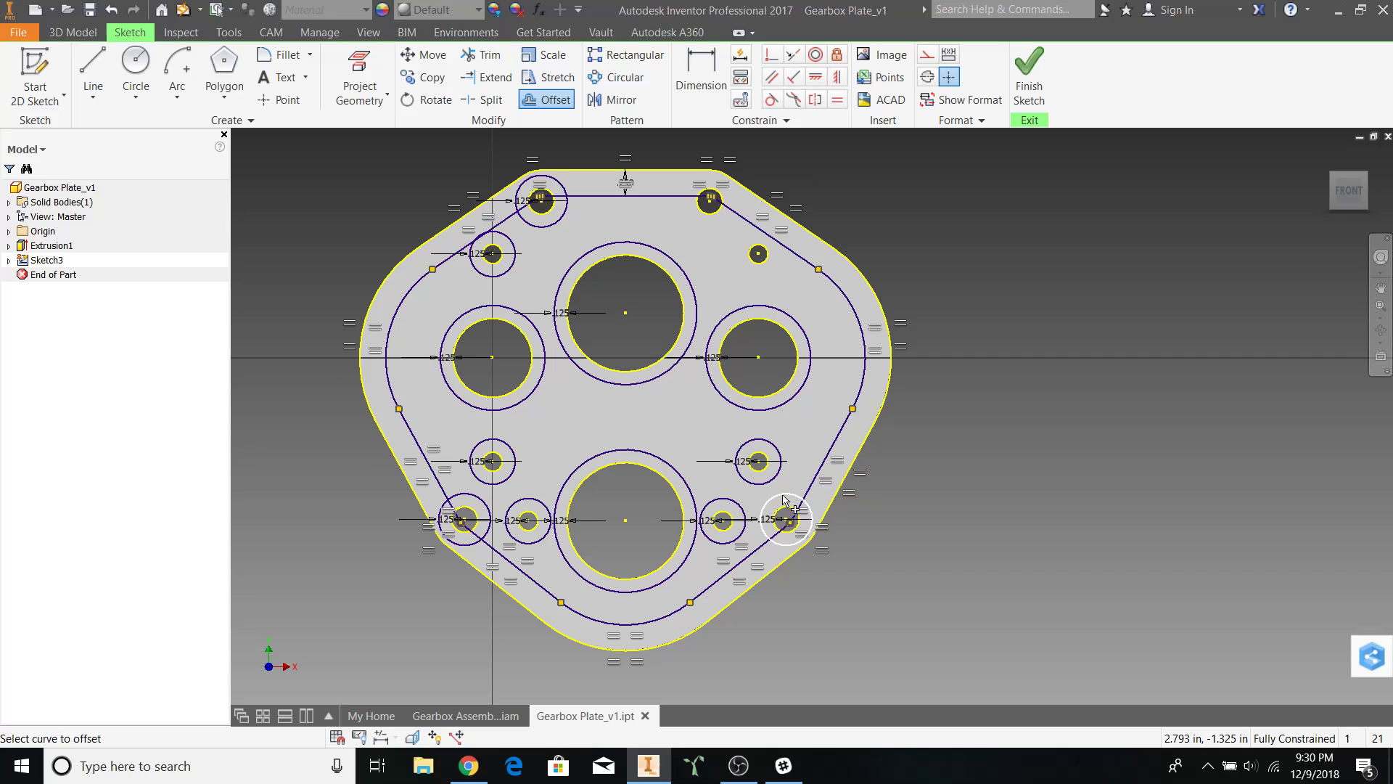
pyautogui.press('Escape')
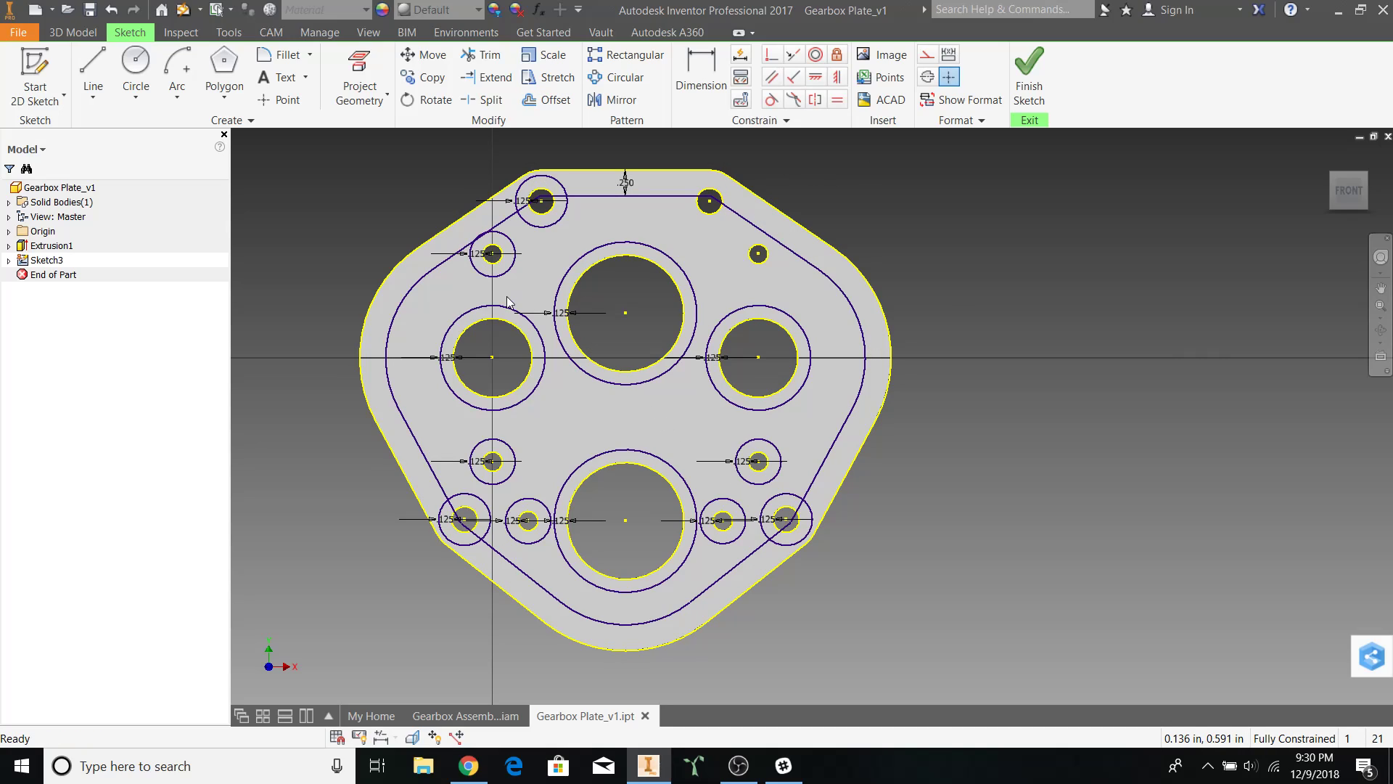
# - Draw construction lines from the top-left hole to the upper large hole to the top-right hole
pyautogui.press('l')
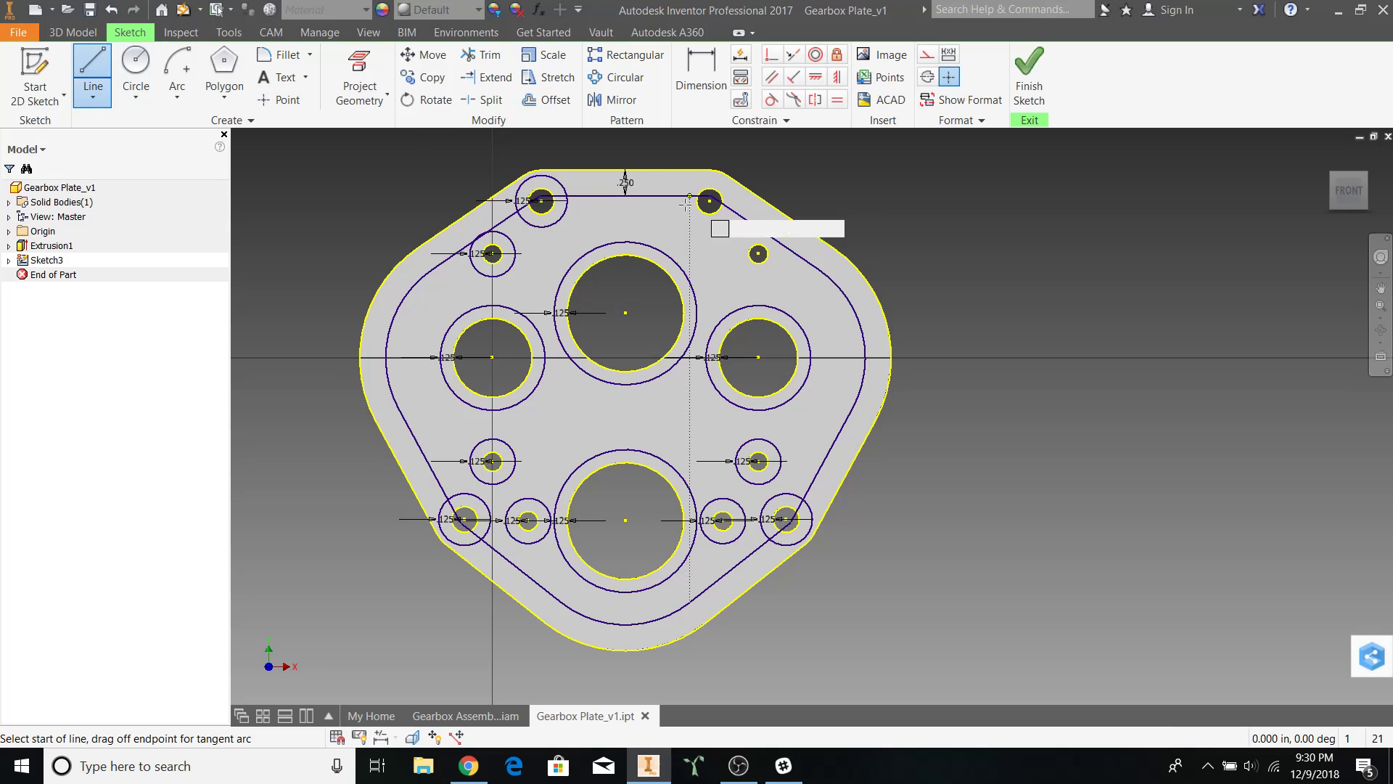
pyautogui.click(931, 56)
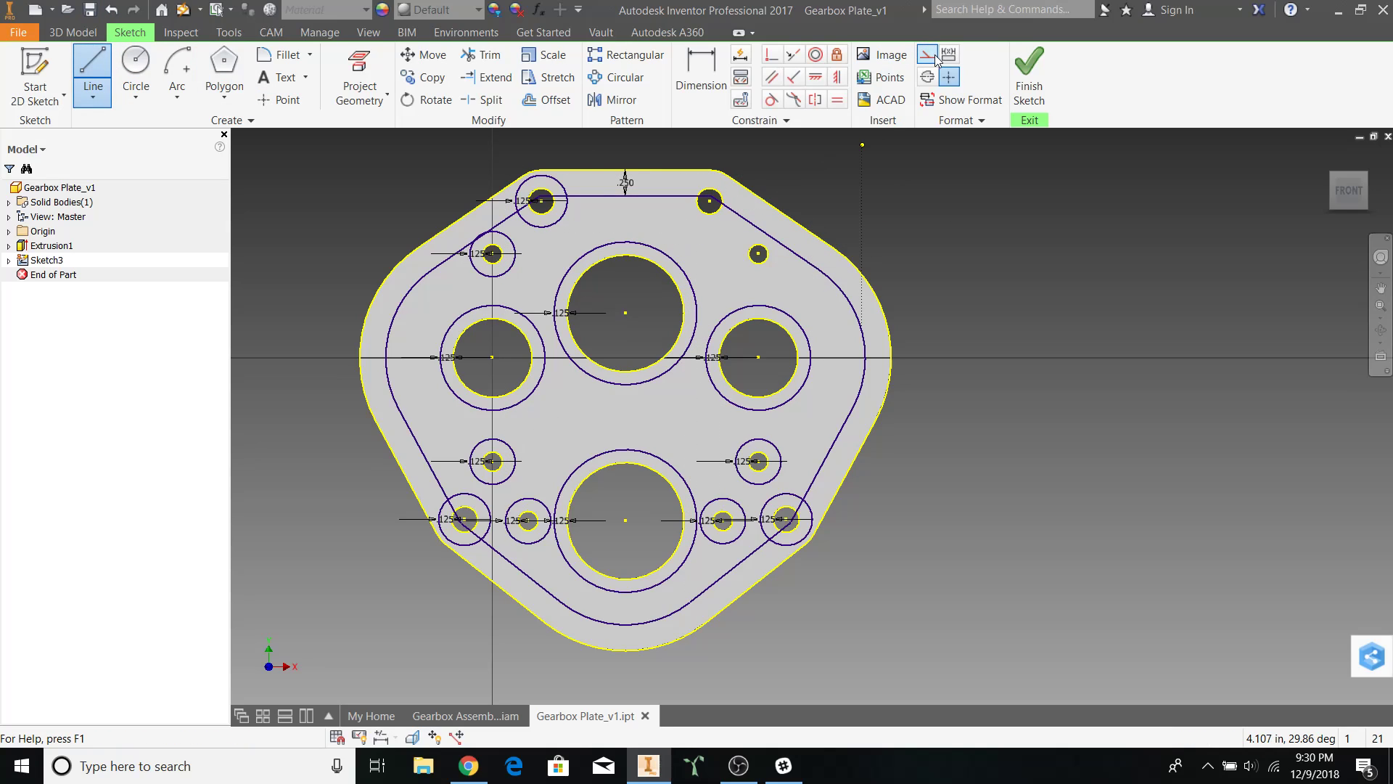
pyautogui.click(541, 201)
pyautogui.click(626, 313)
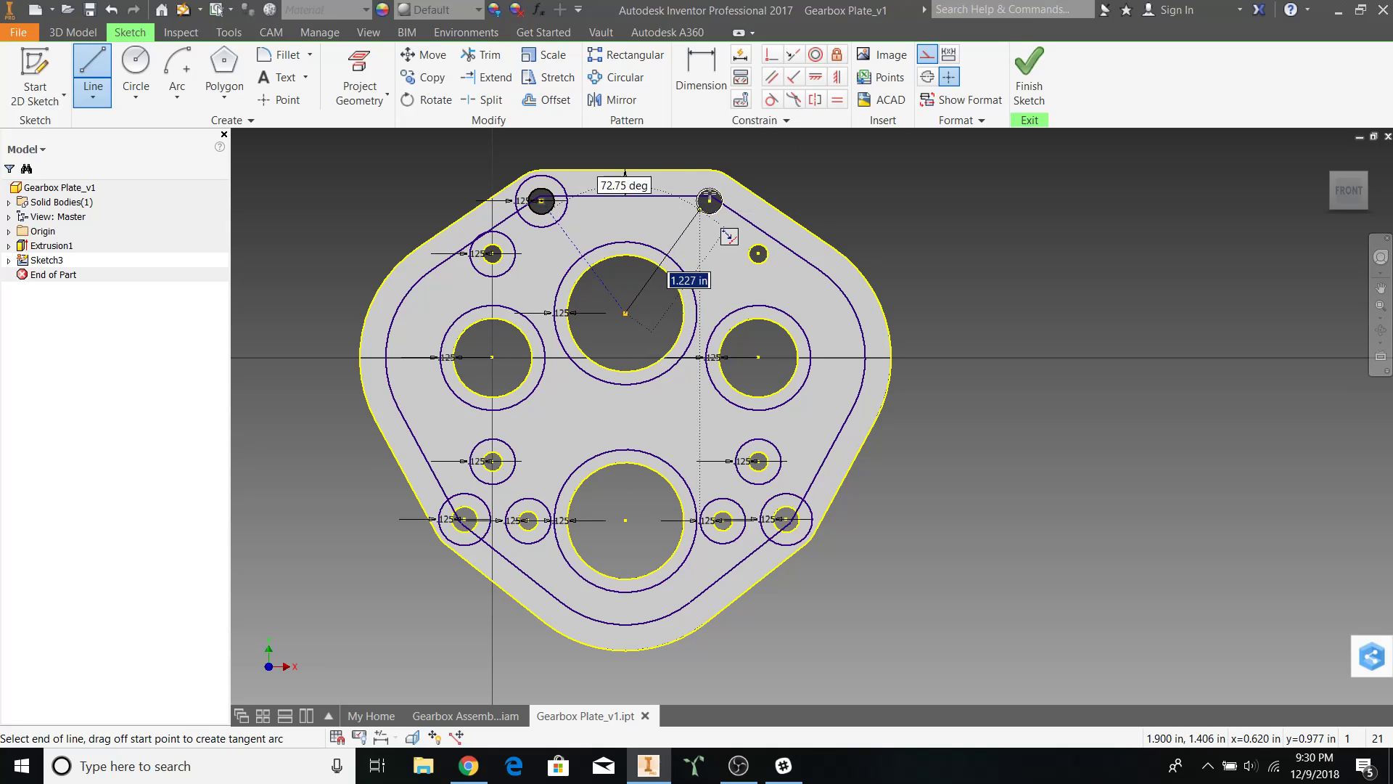
pyautogui.click(709, 200)
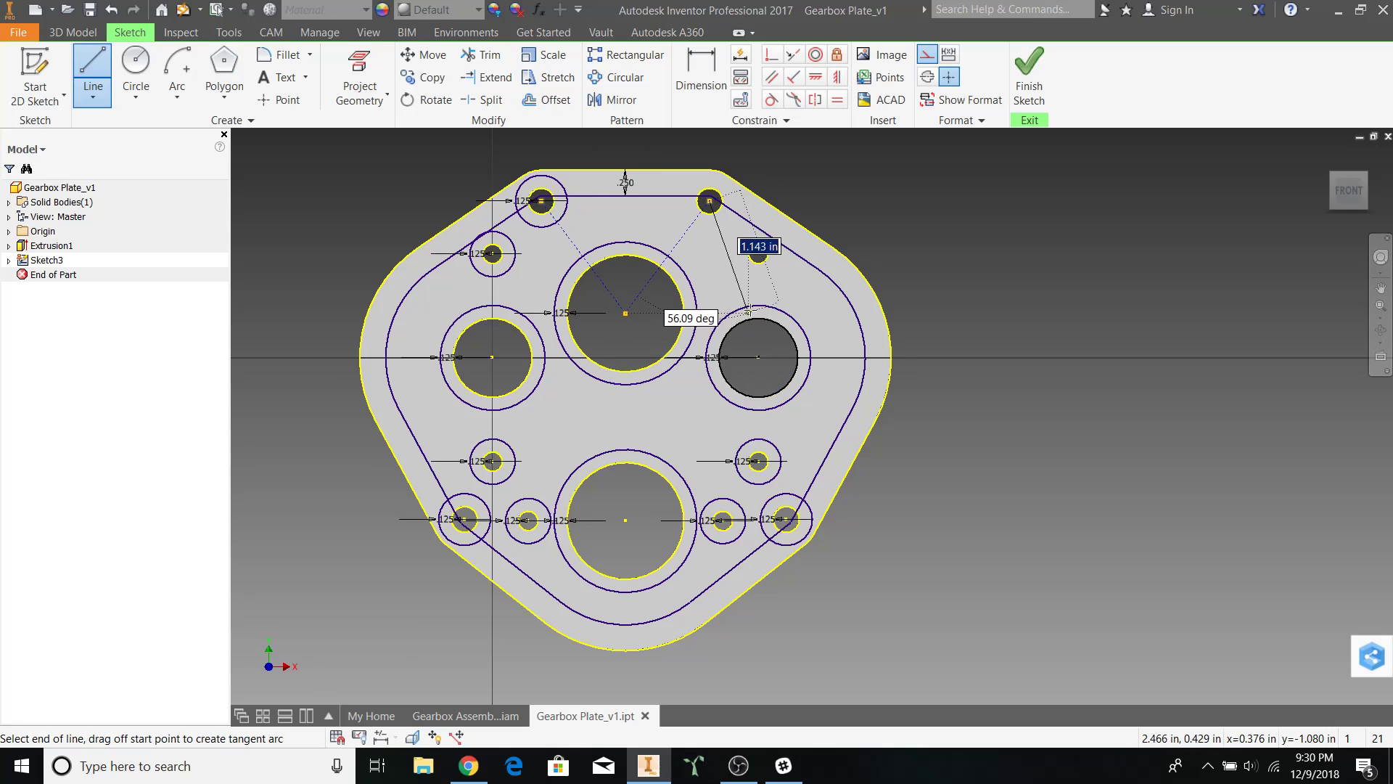
pyautogui.press('Escape')
# - Connect the left and right hole centres to the upper large hole with construction lines
pyautogui.click(93, 63)
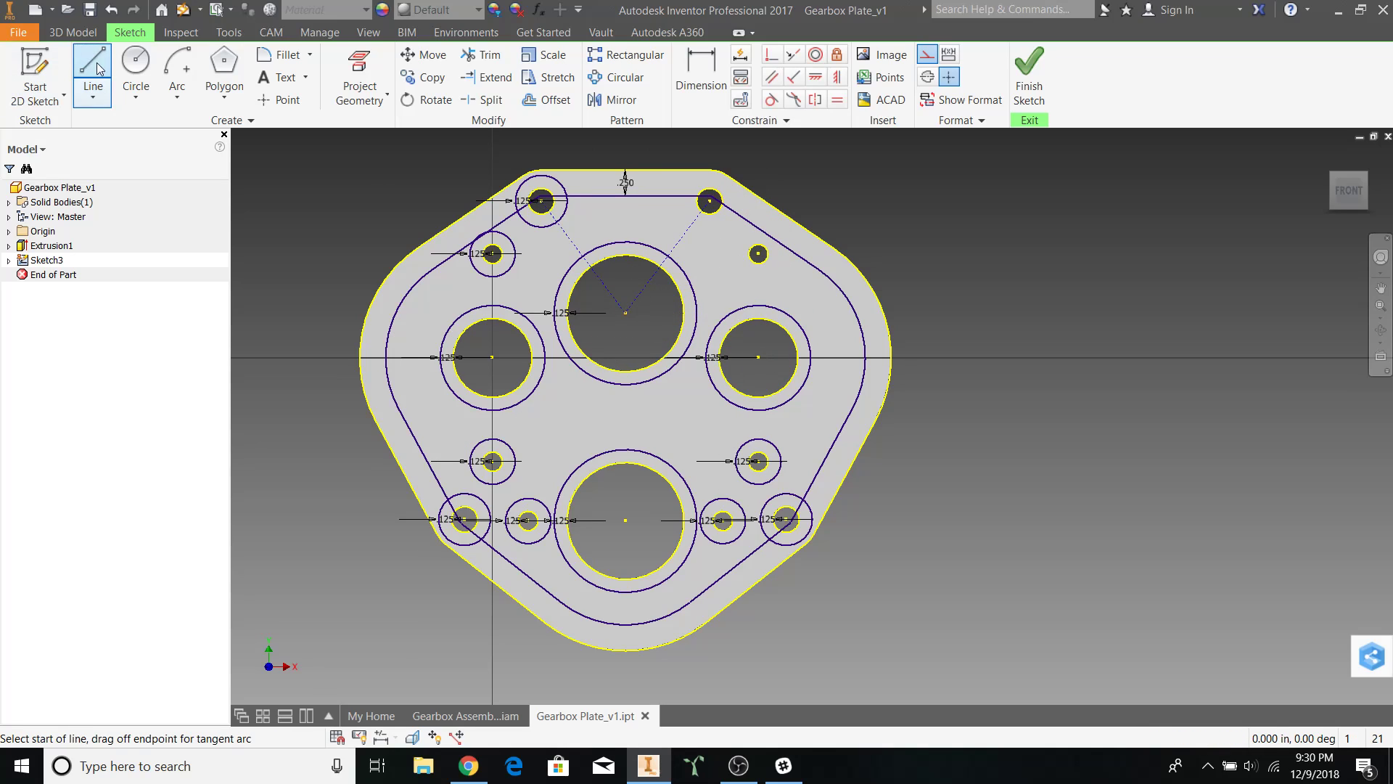
pyautogui.click(492, 357)
pyautogui.click(625, 313)
pyautogui.press('Escape')
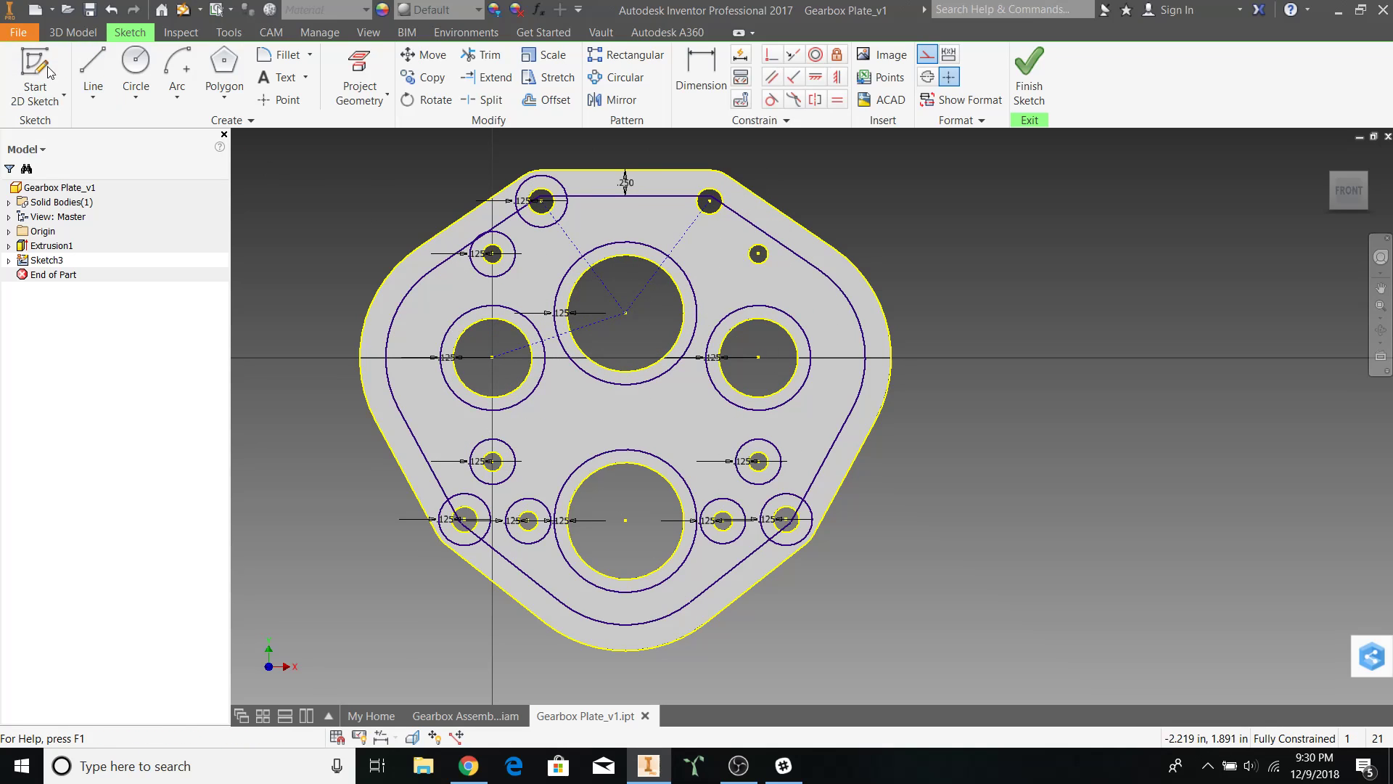
pyautogui.press('c')
pyautogui.click(101, 72)
pyautogui.click(625, 313)
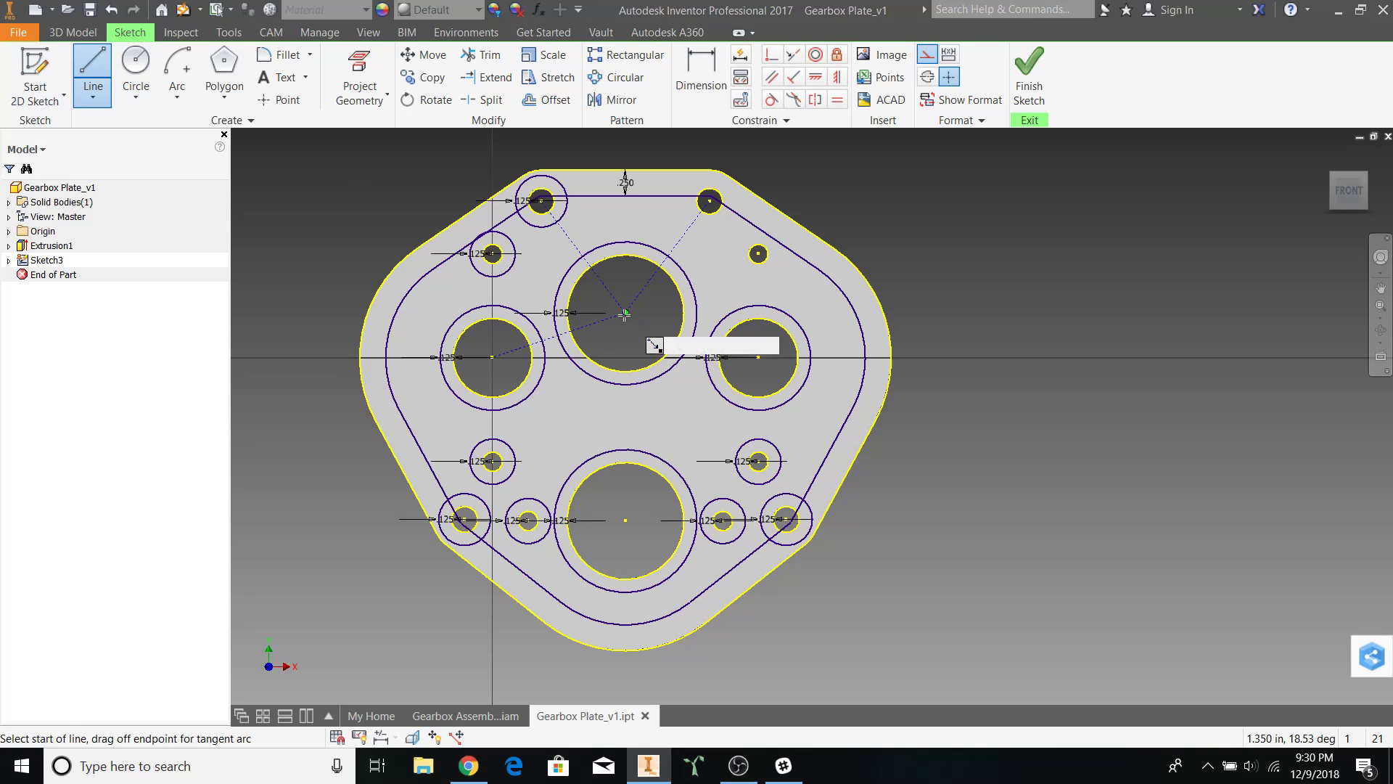
pyautogui.click(758, 357)
pyautogui.press('Escape')
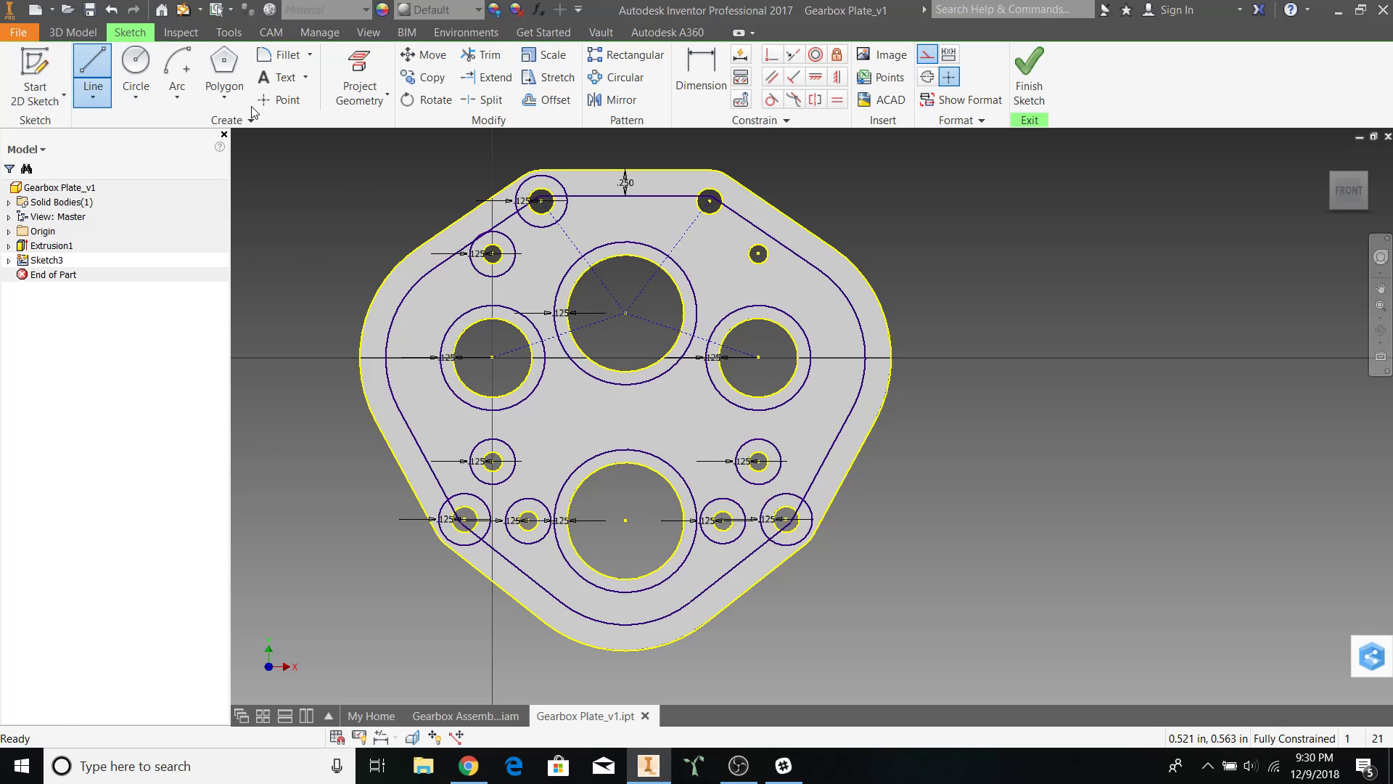
# - Draw a vertical line from the large hole to the inner outline's bottom, and link the upper-left small hole to the left large hole
pyautogui.click(102, 72)
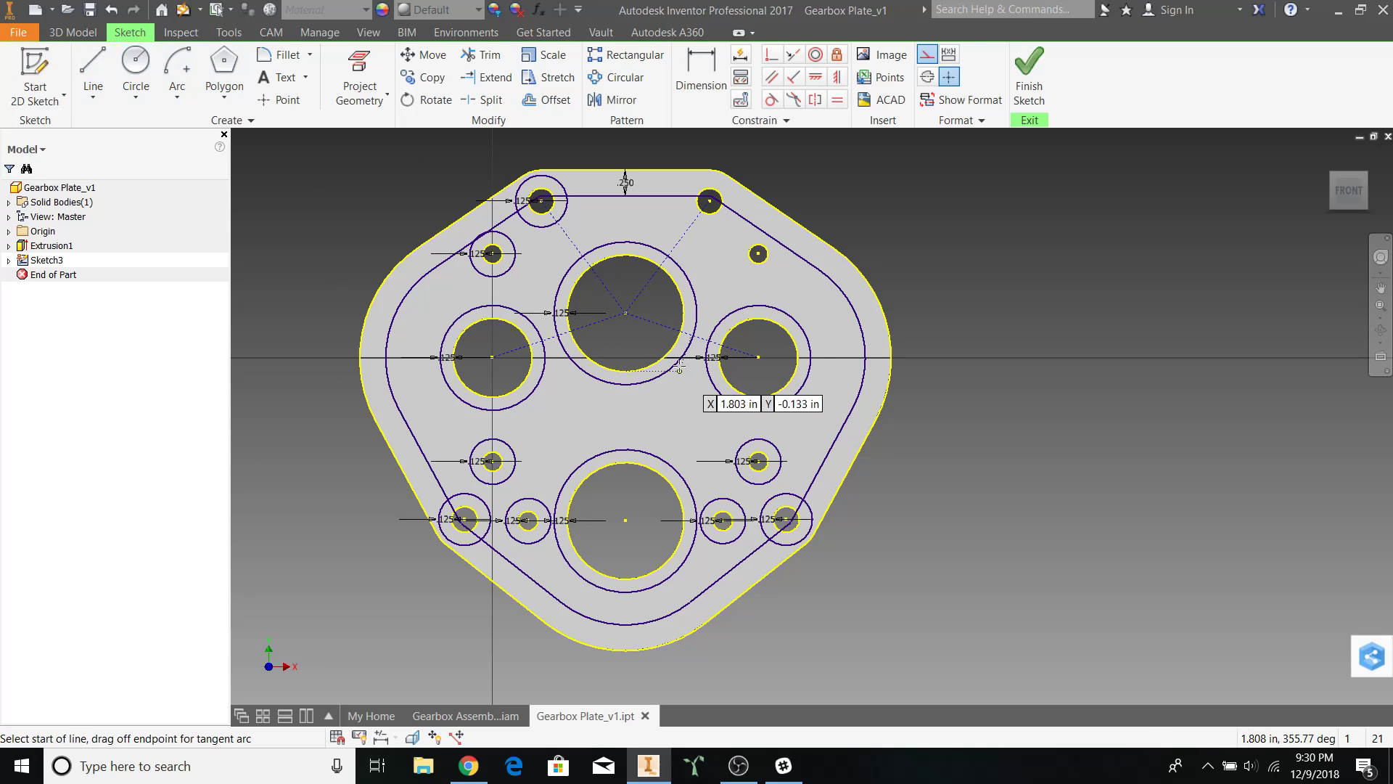
pyautogui.click(626, 312)
pyautogui.click(626, 622)
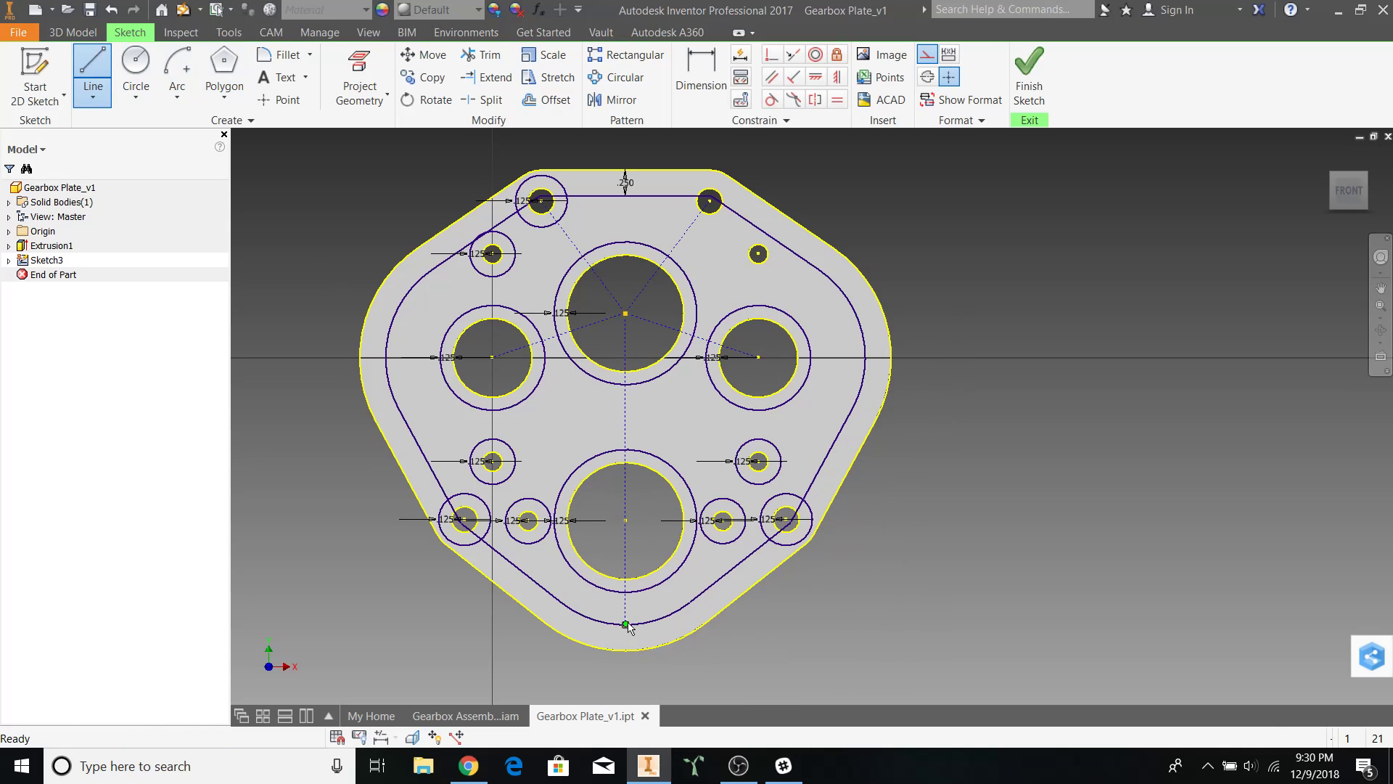
pyautogui.press('Escape')
pyautogui.press('l')
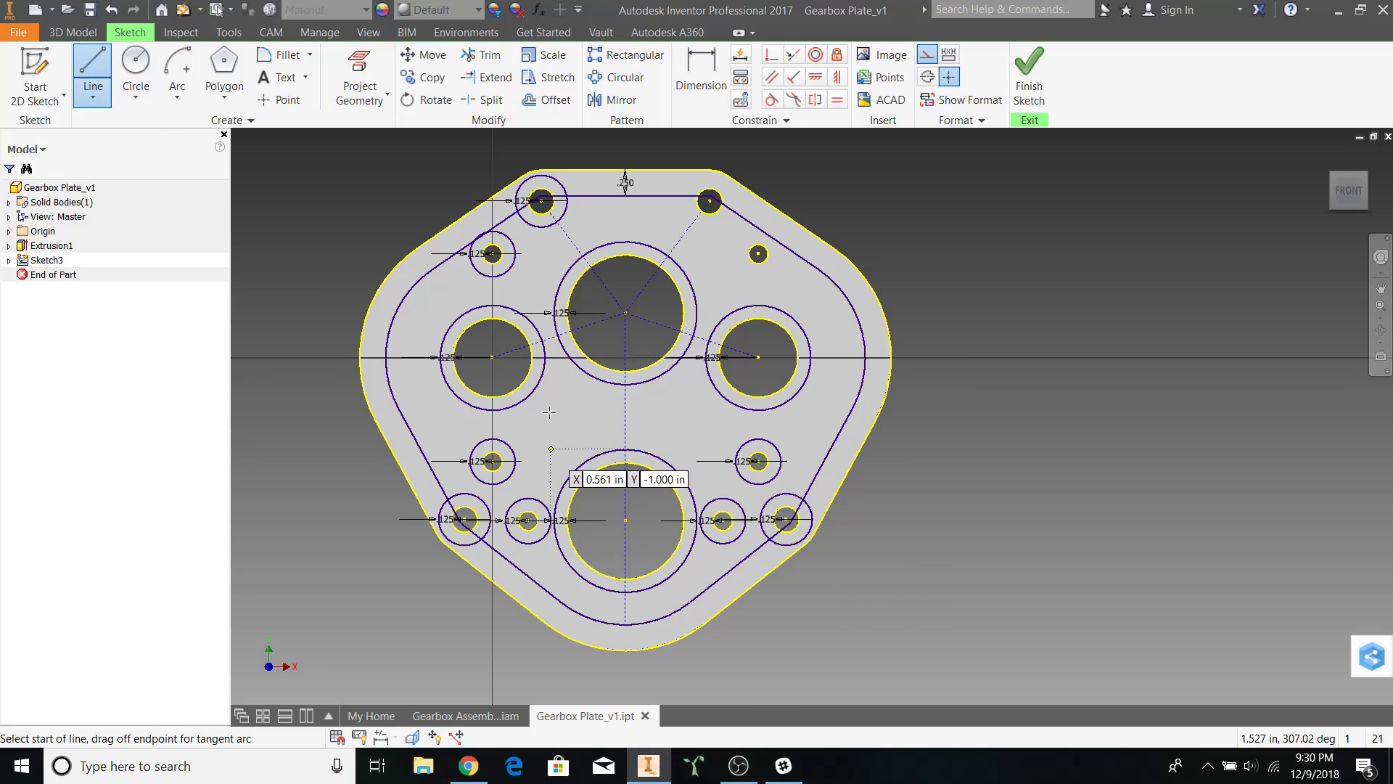
pyautogui.scroll(-3, 506, 249)
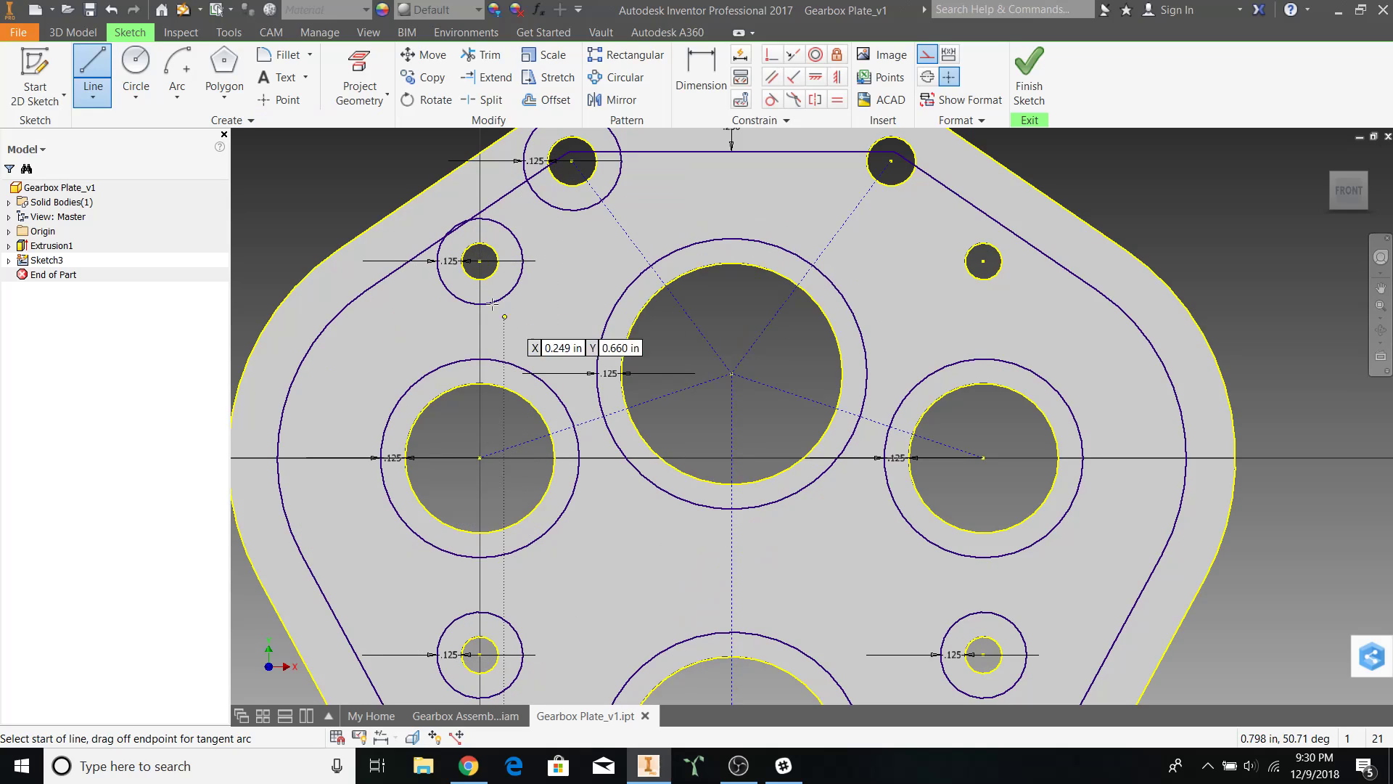
pyautogui.click(477, 260)
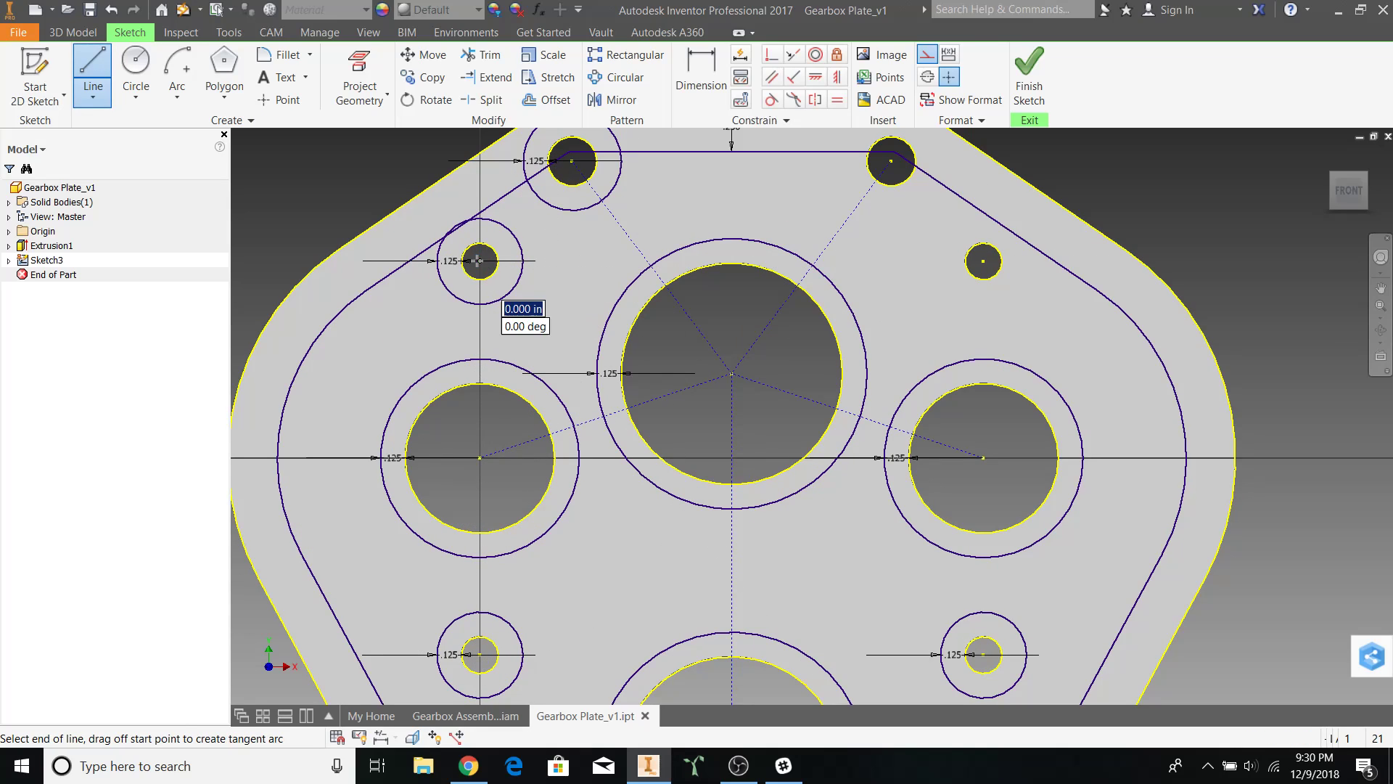
pyautogui.click(479, 457)
pyautogui.scroll(3, 480, 457)
pyautogui.press('Escape')
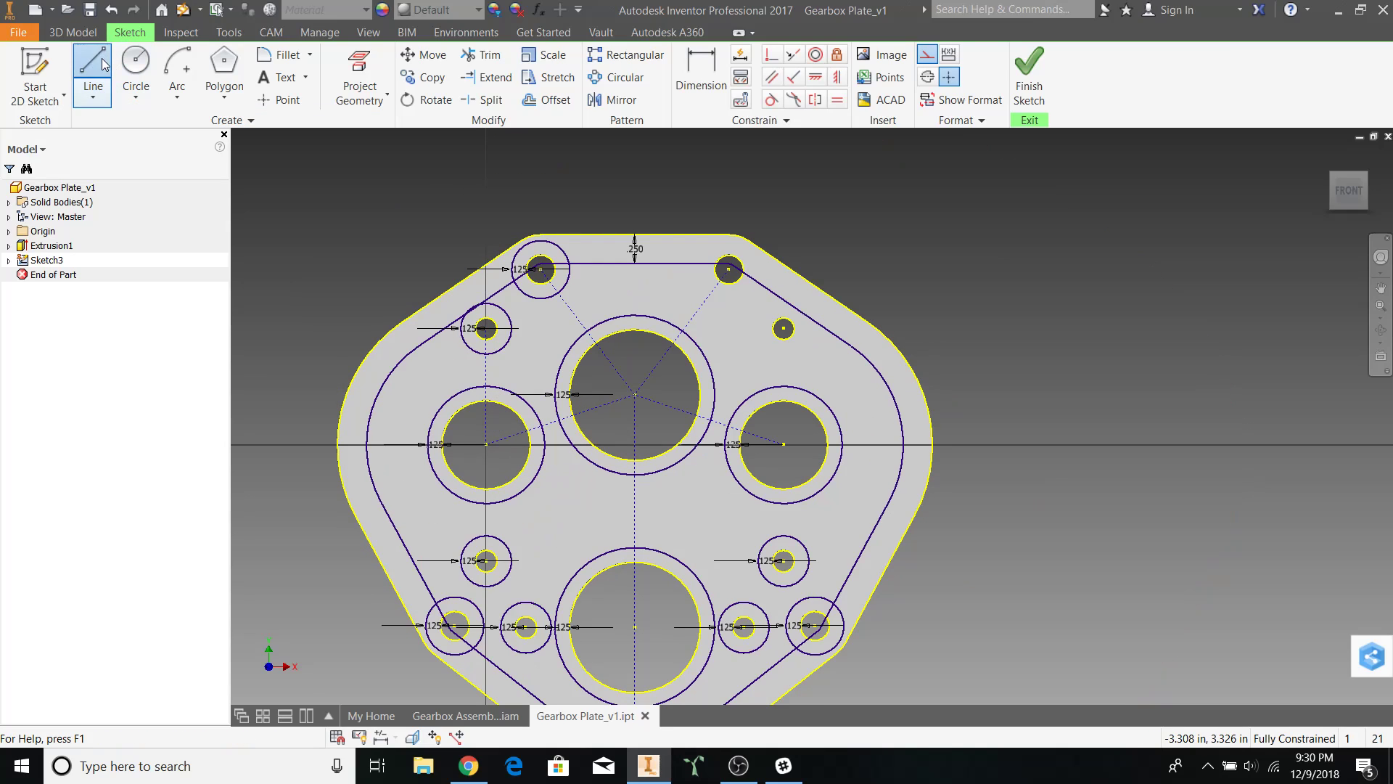
# - Link the right large hole to the upper-right small hole, and the left large hole to the small hole below
pyautogui.click(104, 63)
pyautogui.click(784, 444)
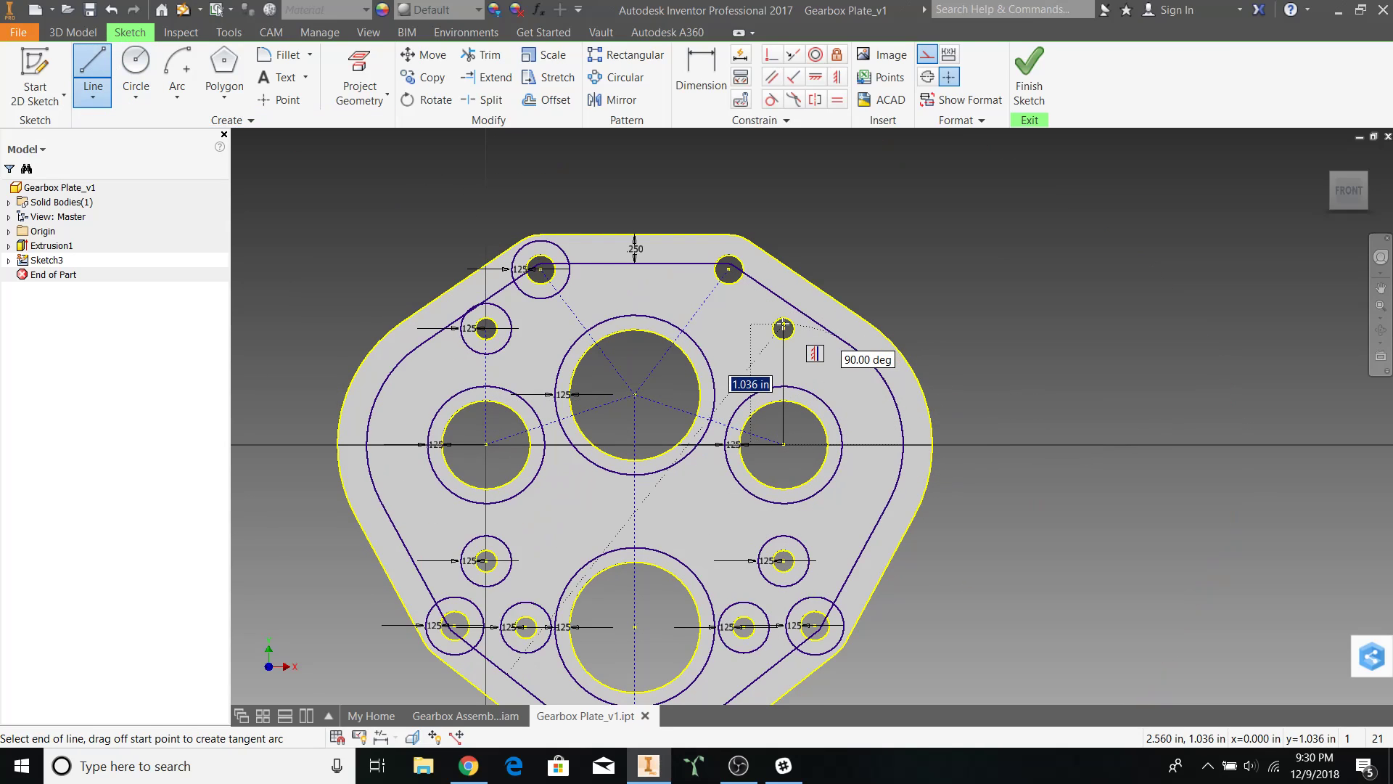
pyautogui.click(784, 329)
pyautogui.press('Escape')
pyautogui.click(93, 73)
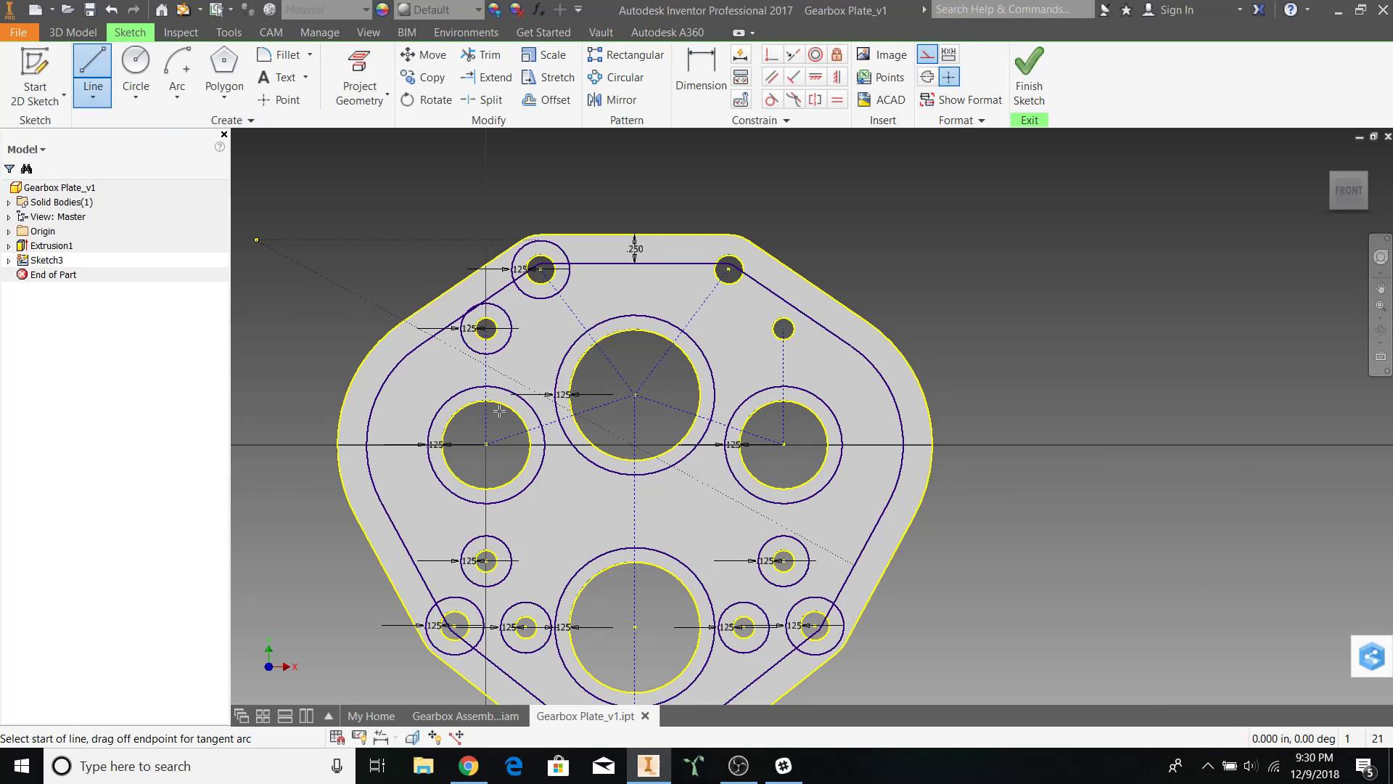
pyautogui.scroll(-4, 499, 410)
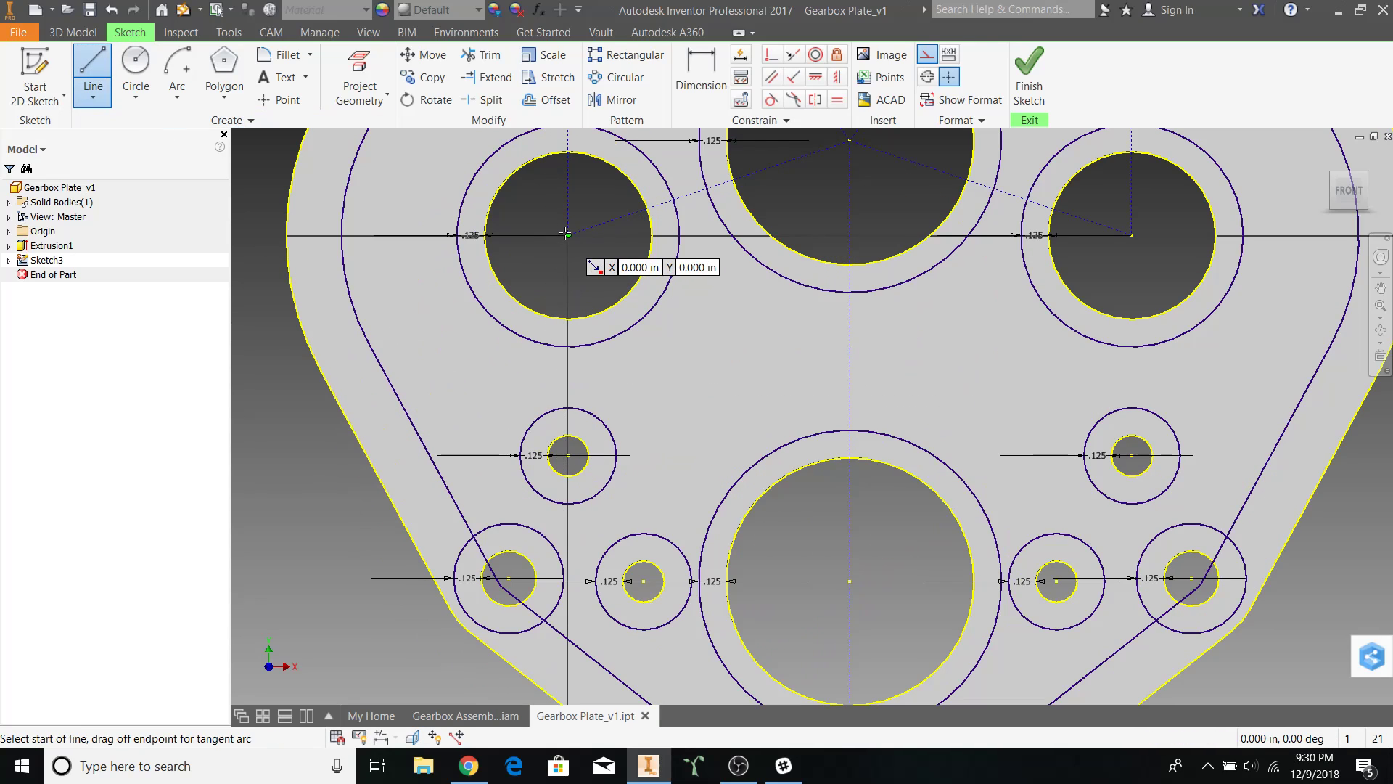
pyautogui.click(566, 234)
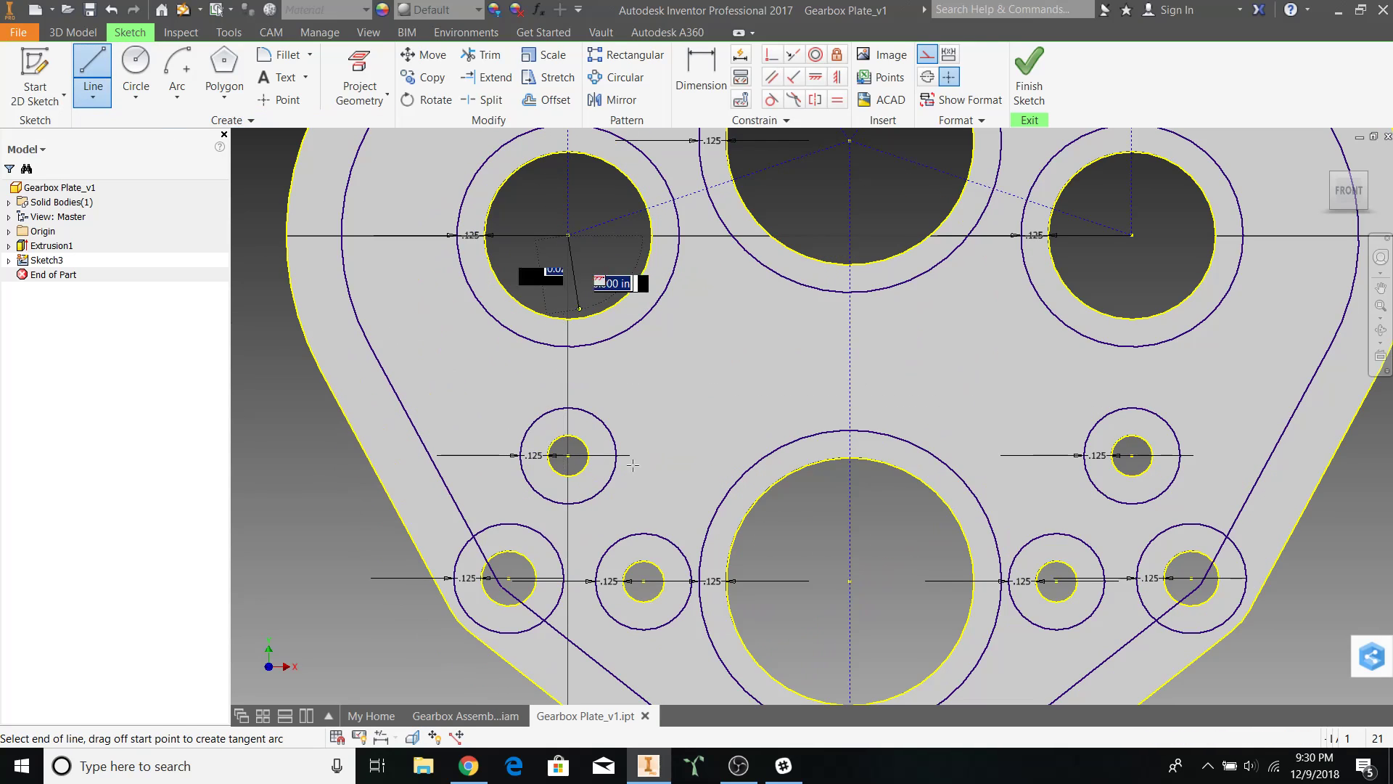
pyautogui.scroll(3, 568, 454)
pyautogui.click(567, 454)
pyautogui.press('Escape')
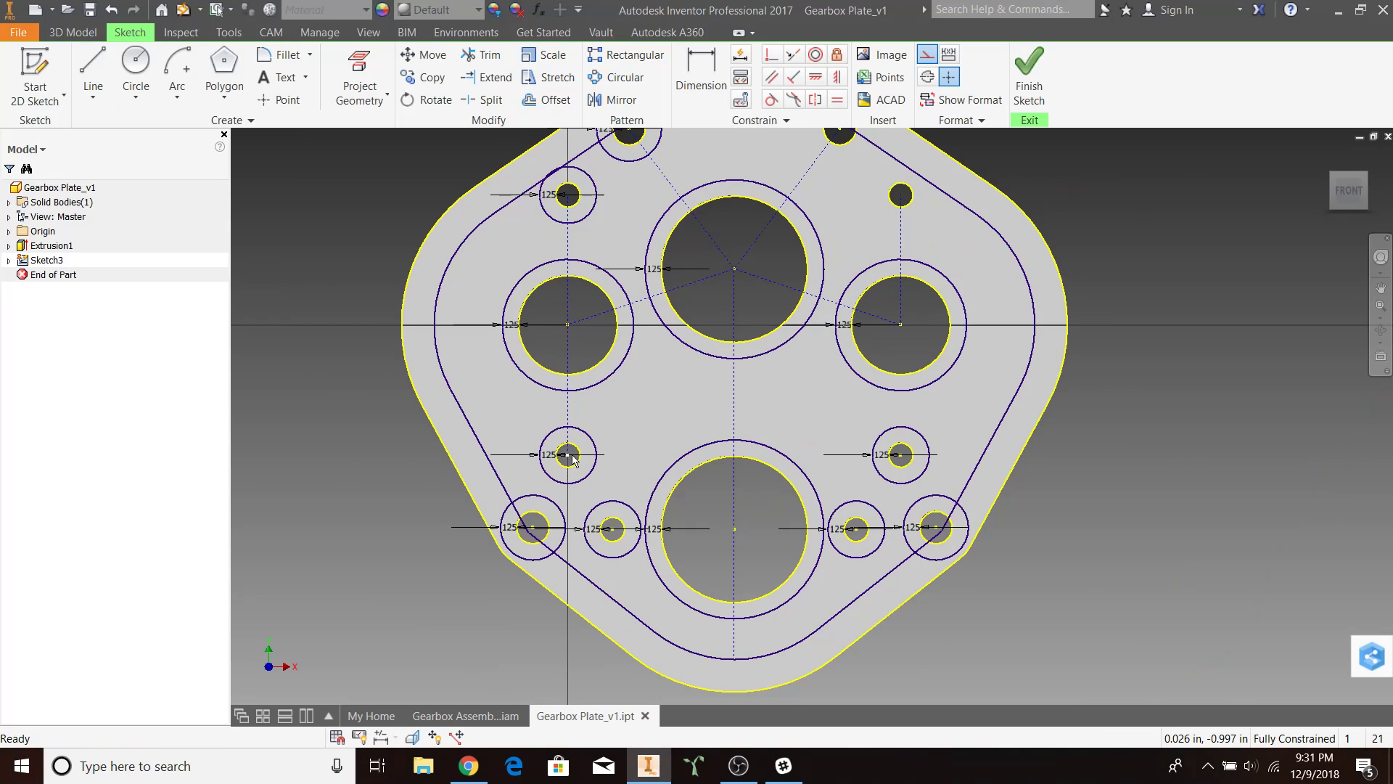
# - Draw a construction line between two bottom-row hole centres
pyautogui.scroll(-3, 573, 459)
pyautogui.scroll(3, 679, 407)
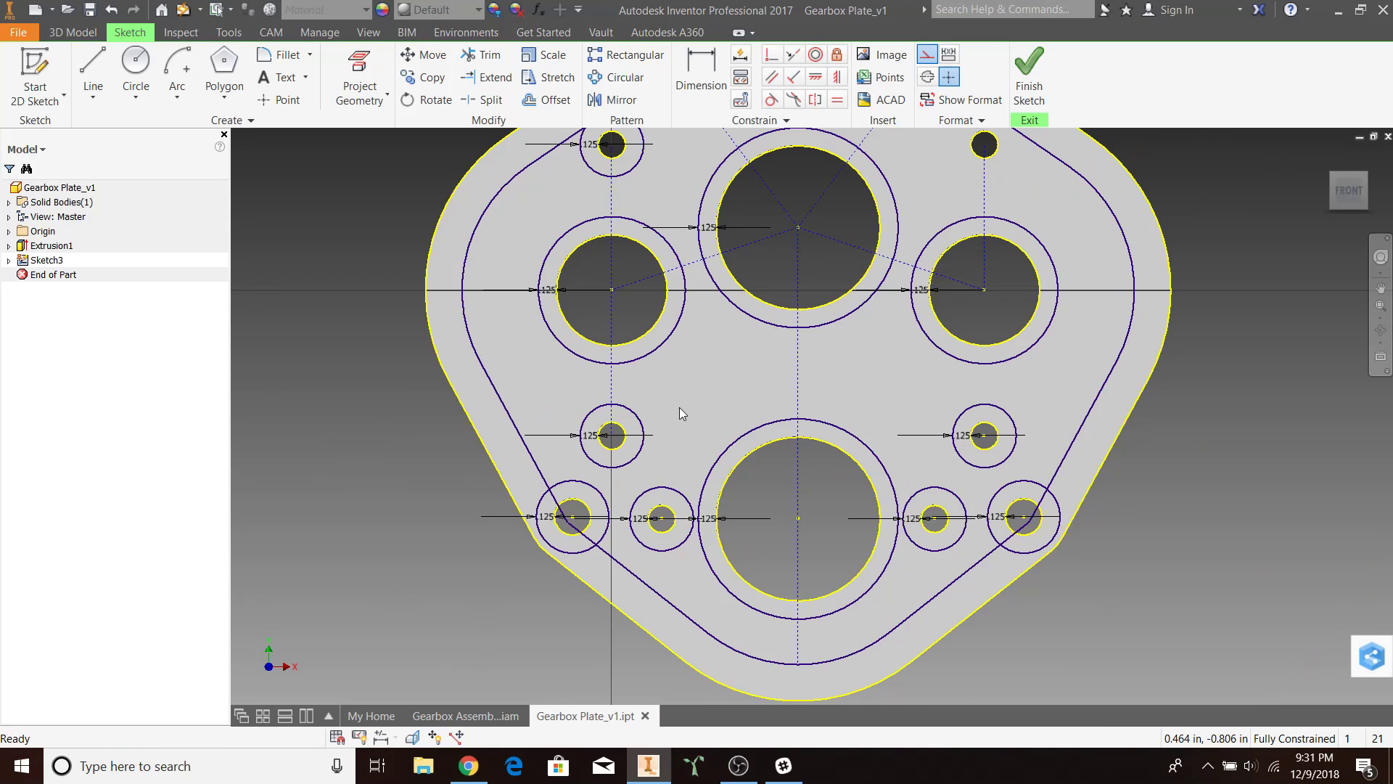
pyautogui.scroll(-2, 624, 395)
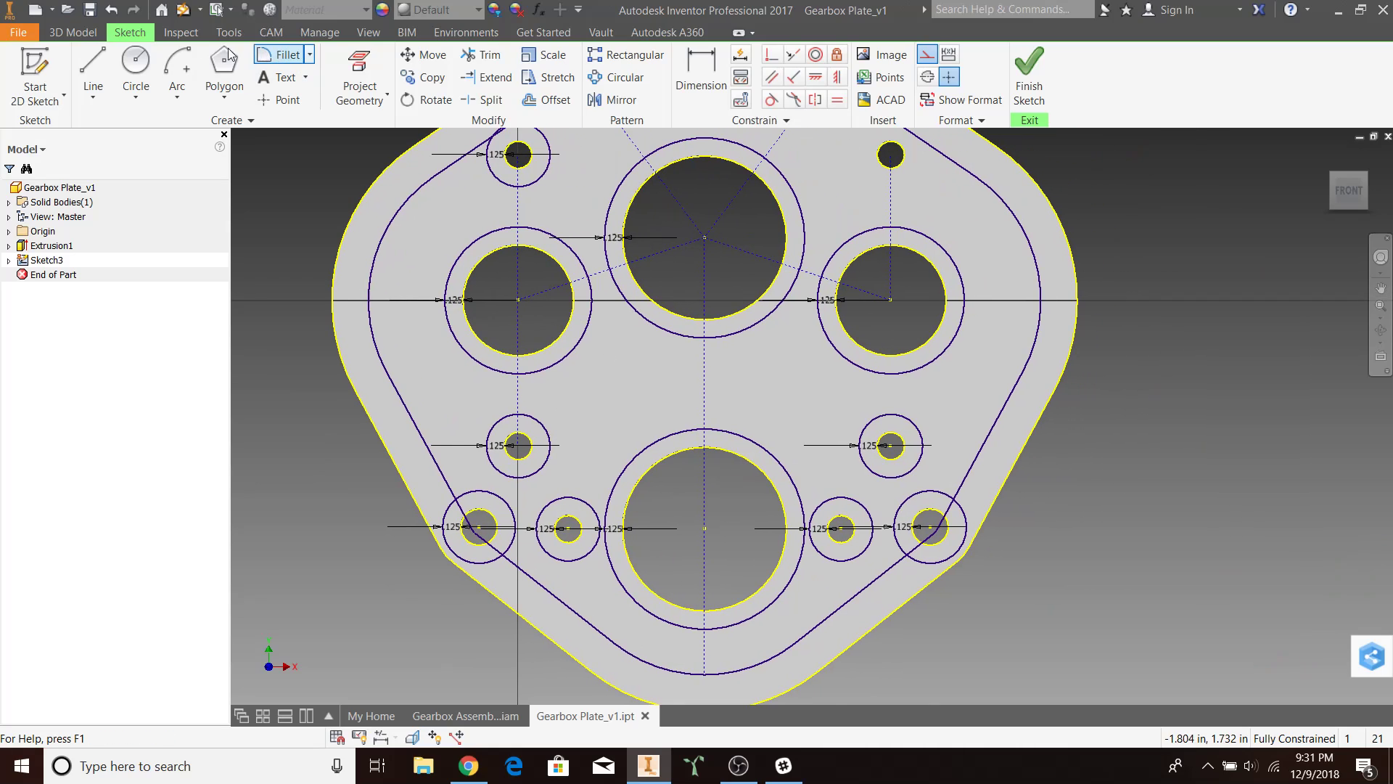
pyautogui.click(93, 72)
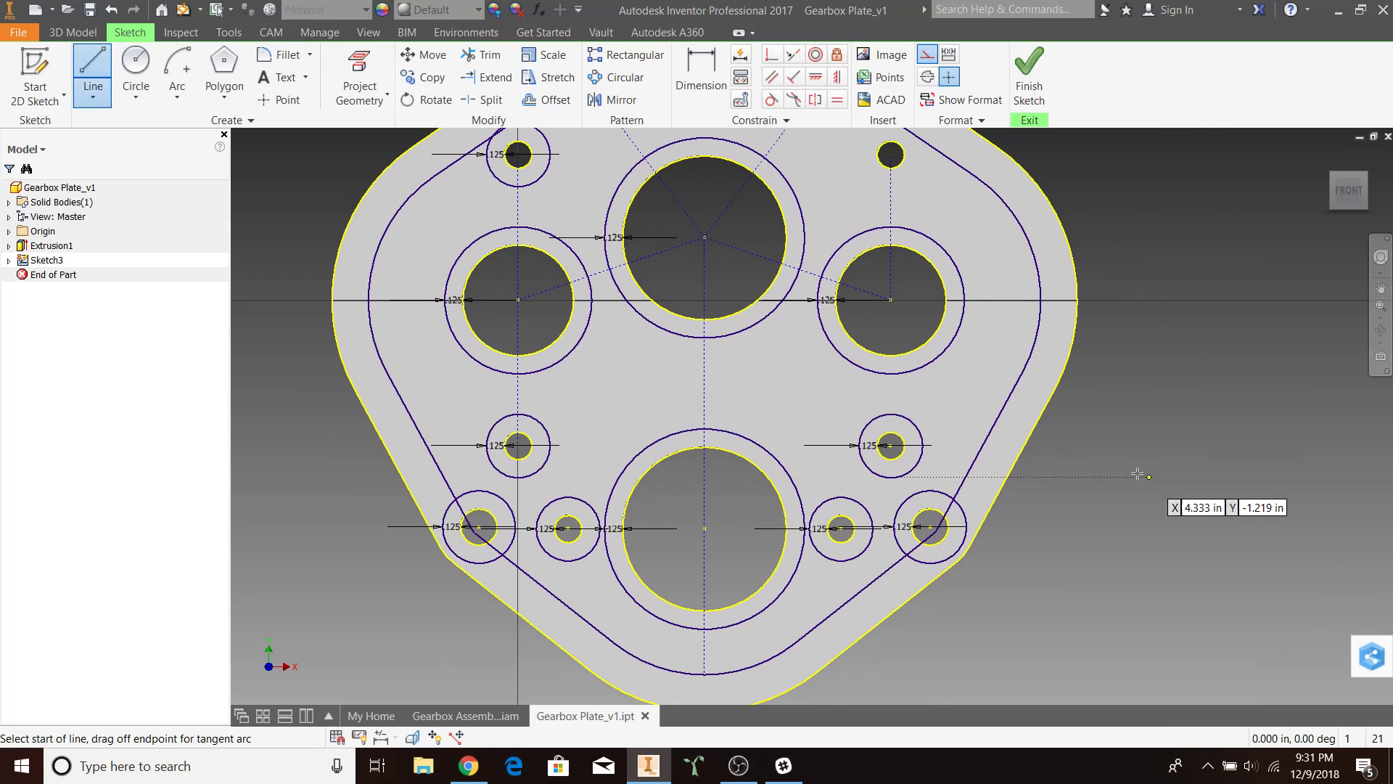
pyautogui.click(889, 301)
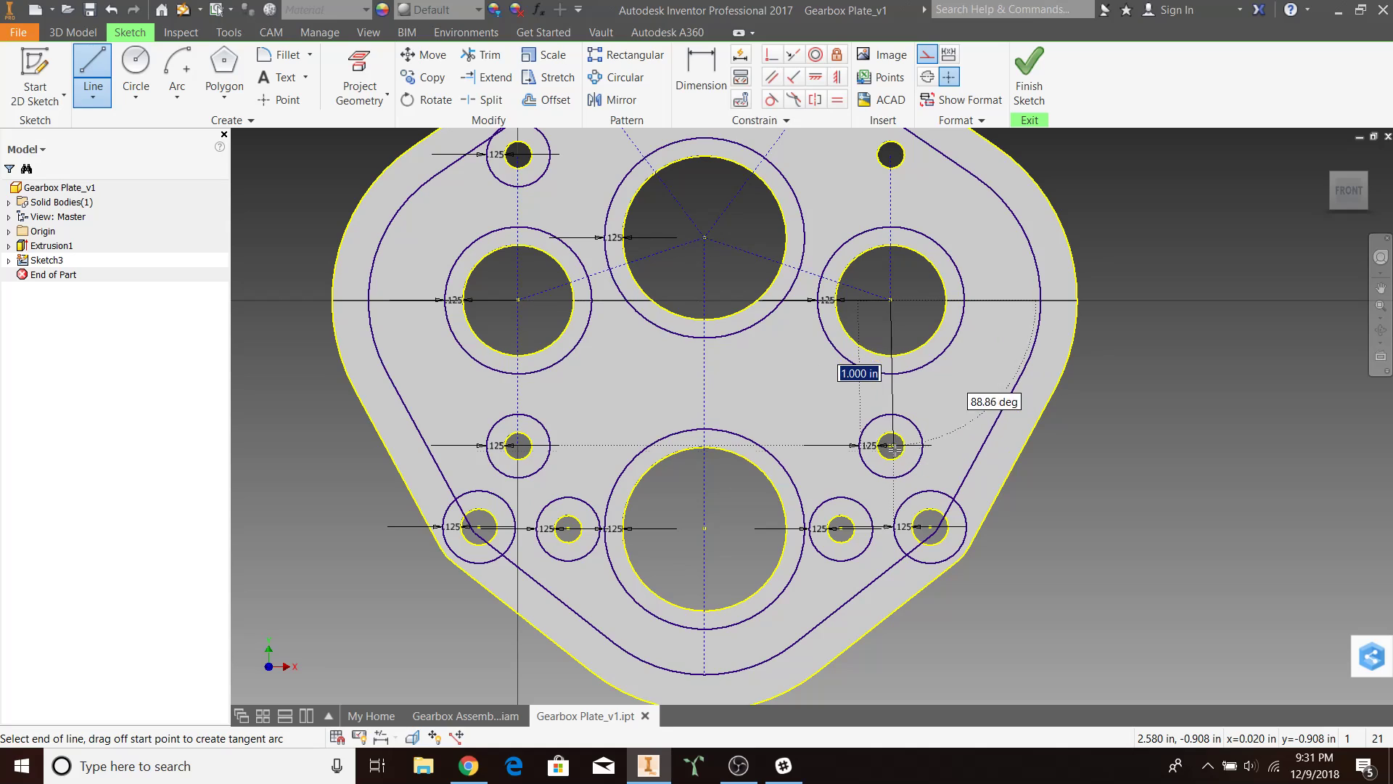
pyautogui.press('Escape')
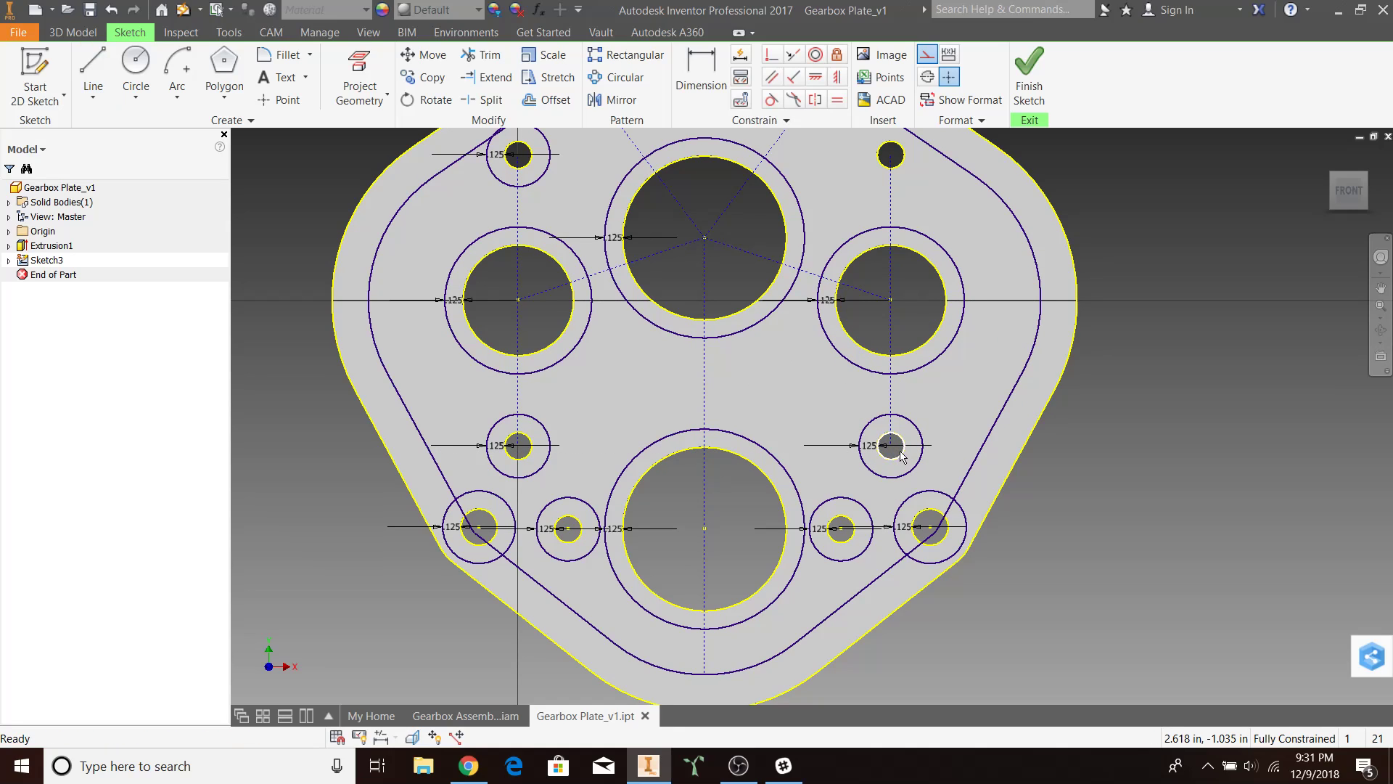
pyautogui.moveTo(900, 452); pyautogui.dragTo(869, 464, button='middle')
pyautogui.click(93, 76)
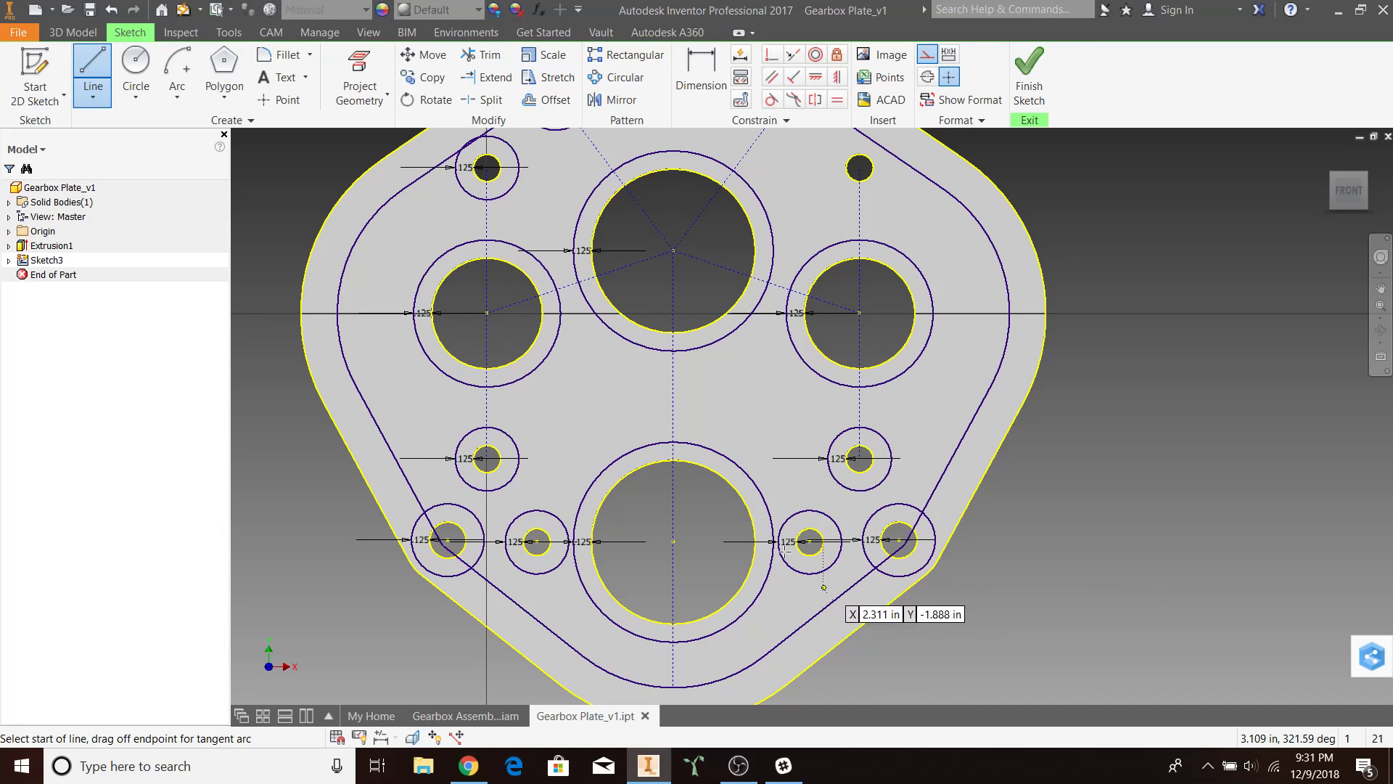
pyautogui.click(537, 541)
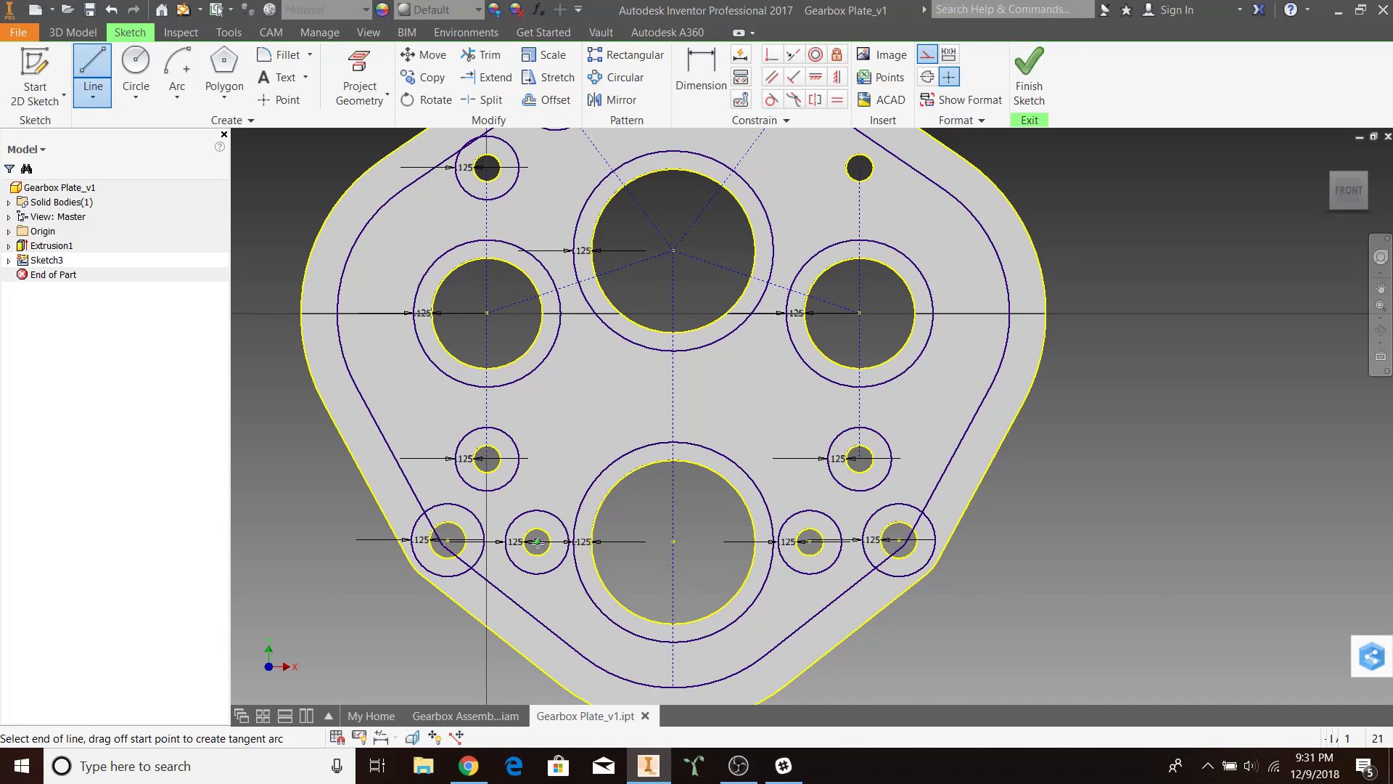
pyautogui.click(809, 541)
pyautogui.press('Escape')
# - Link the small left and right holes to the lower-left and lower-right hole centres
pyautogui.press('l')
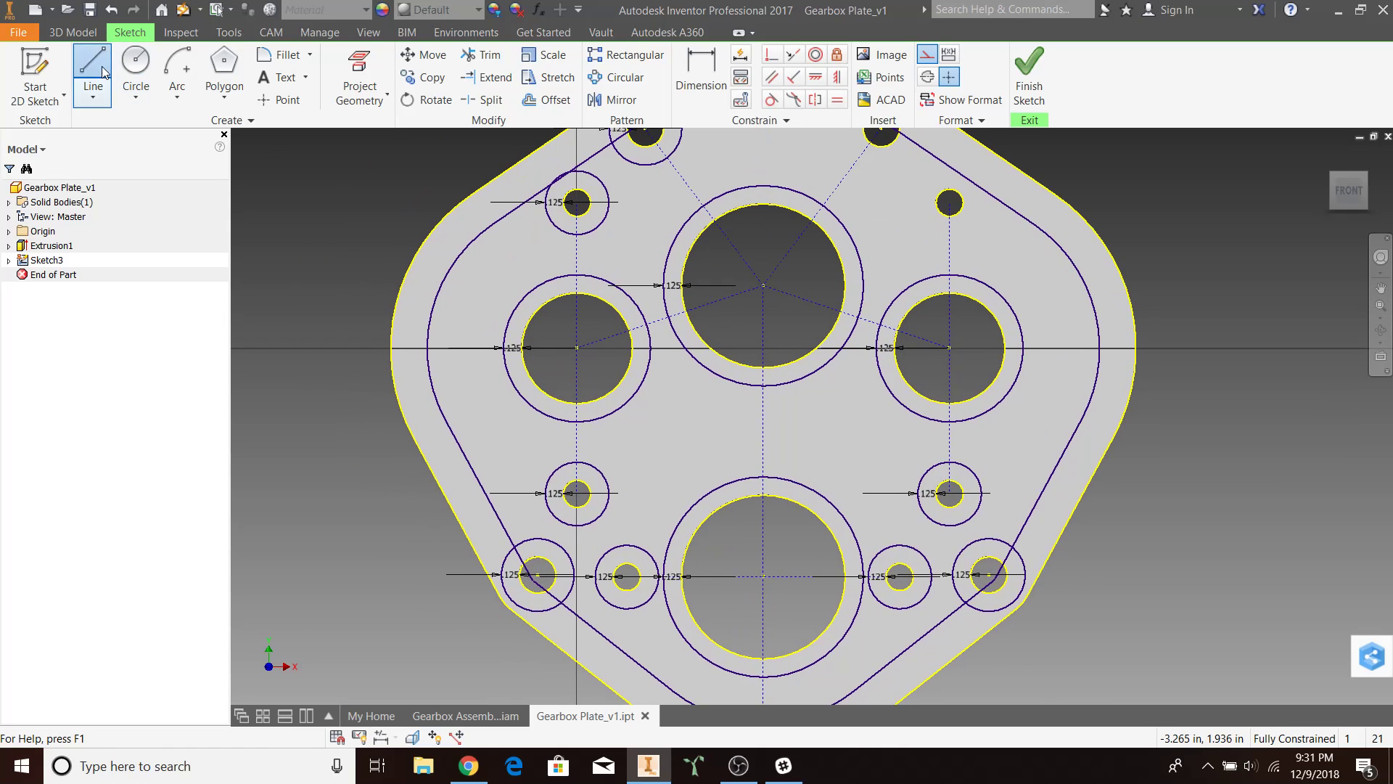
pyautogui.click(577, 493)
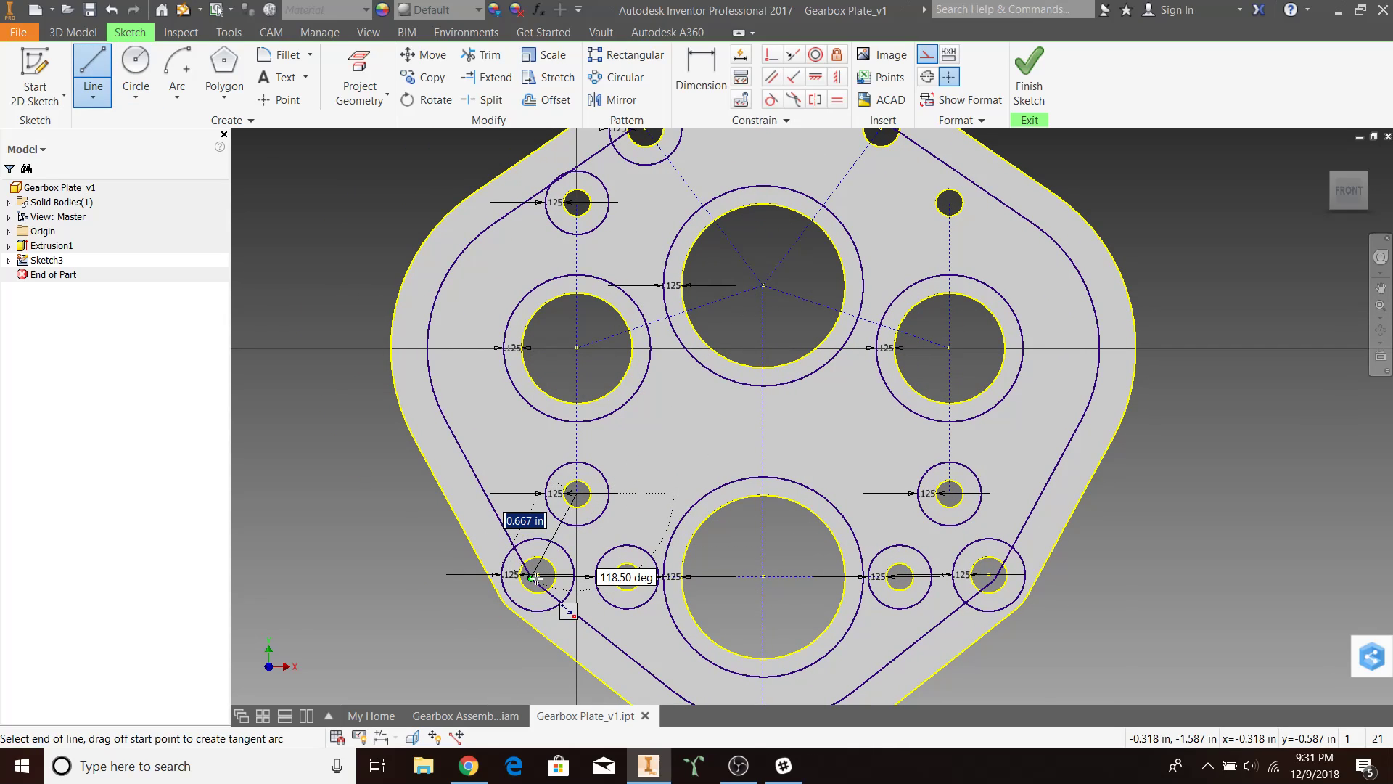
pyautogui.click(537, 575)
pyautogui.press('Escape')
pyautogui.click(94, 76)
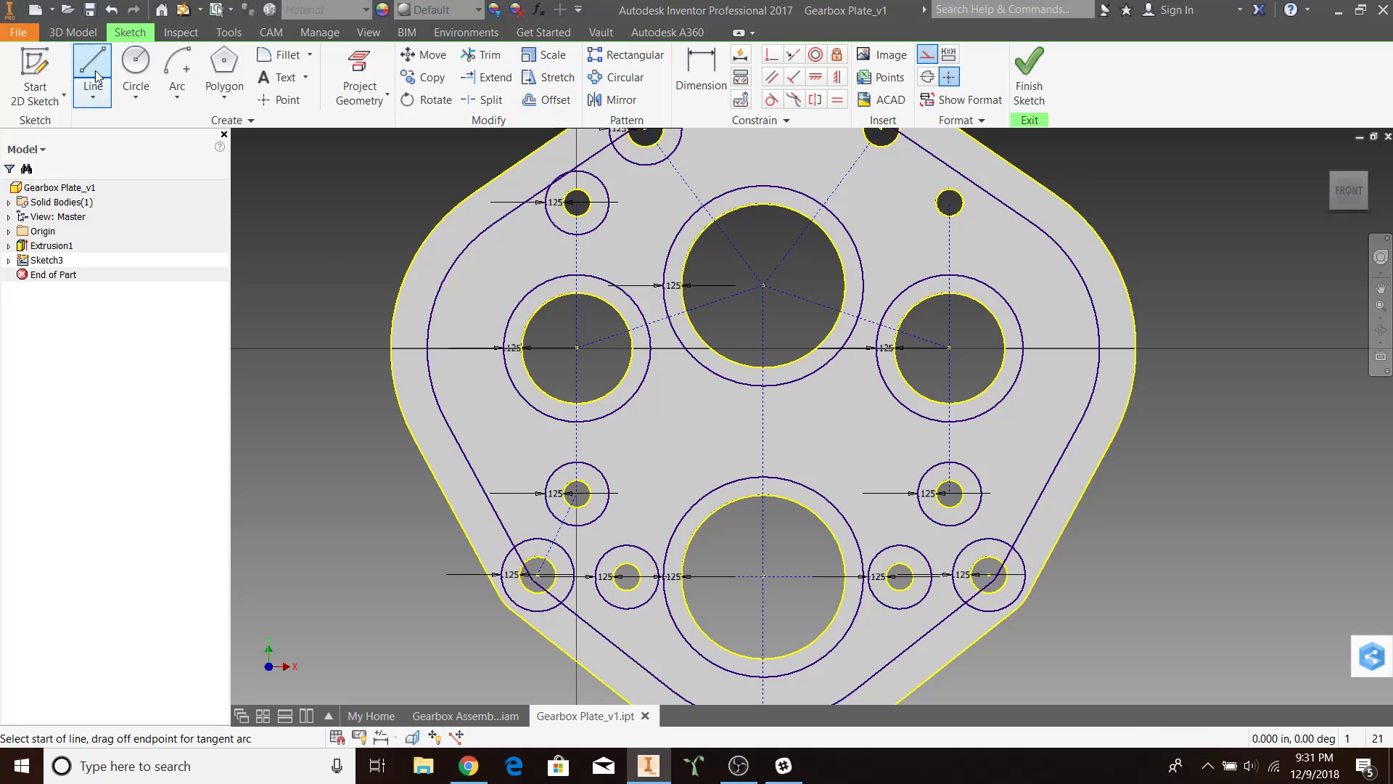
pyautogui.click(949, 493)
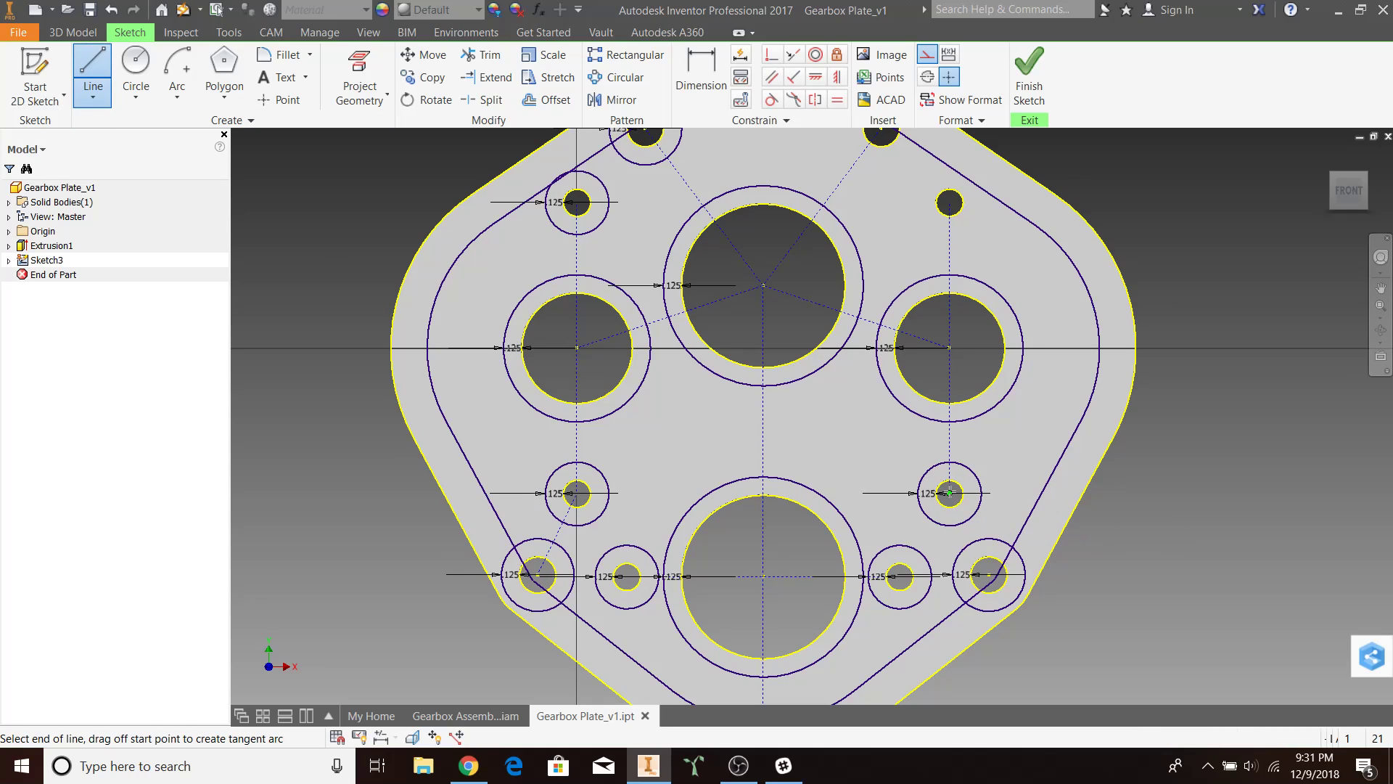
pyautogui.click(989, 575)
pyautogui.press('Escape')
pyautogui.scroll(5, 1053, 556)
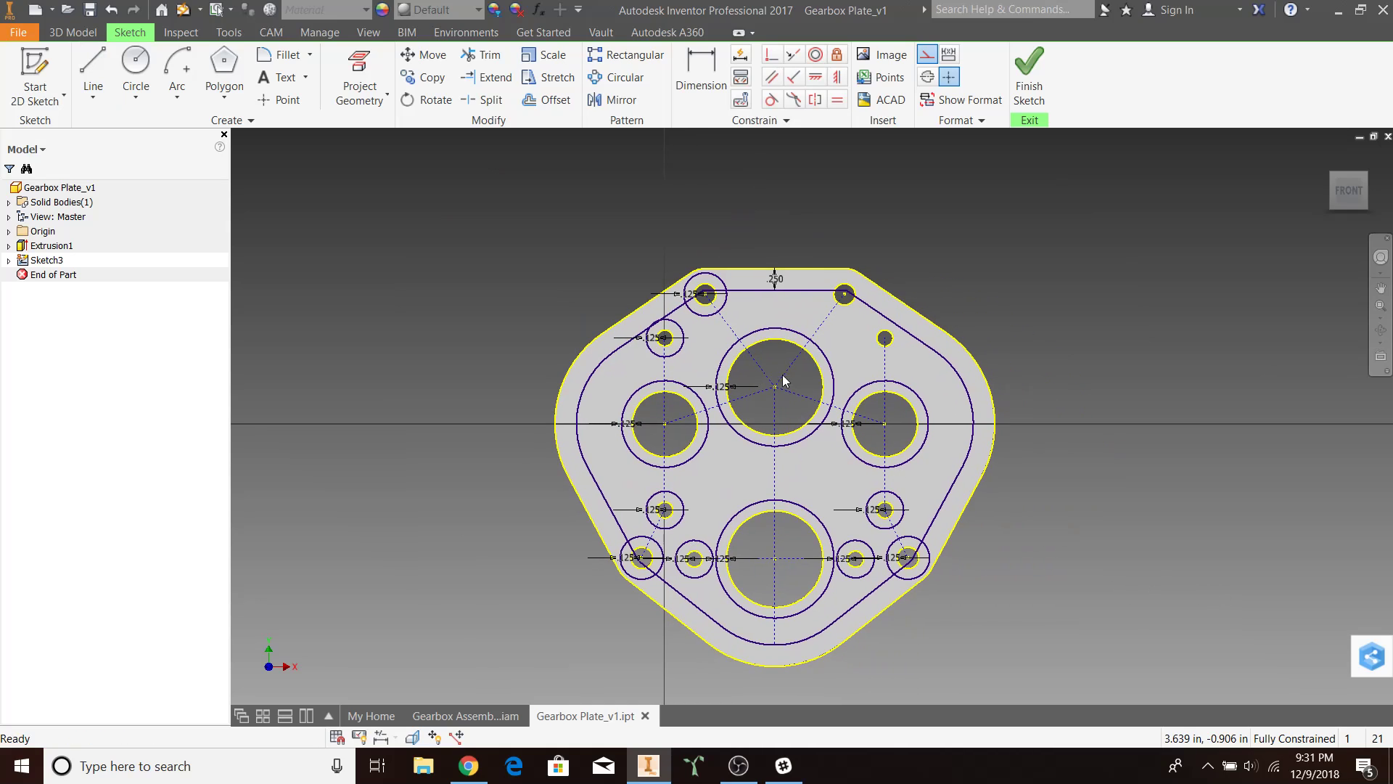
pyautogui.scroll(-3, 931, 257)
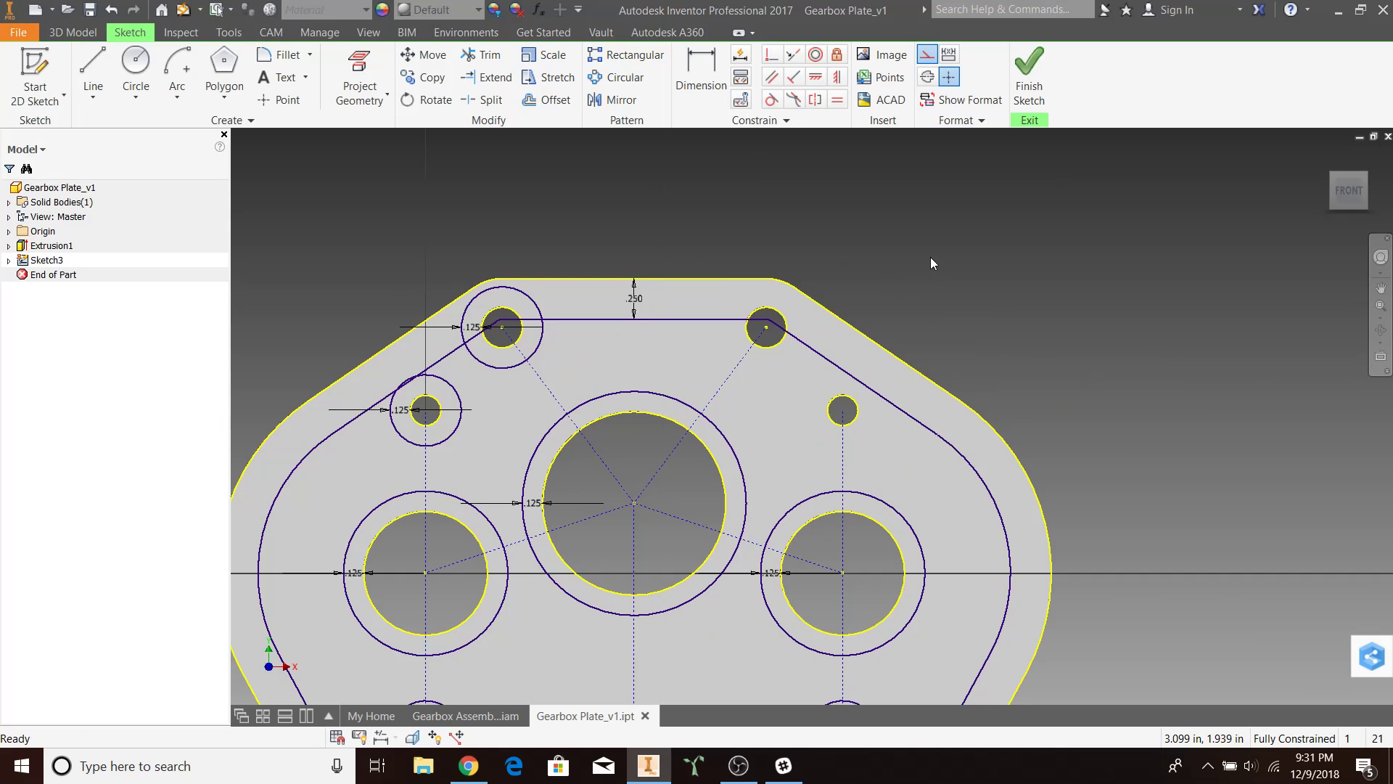
# - Draw a trial 0.2-wide centre-point rectangle bar toward the central hole, then undo it
pyautogui.click(228, 103)
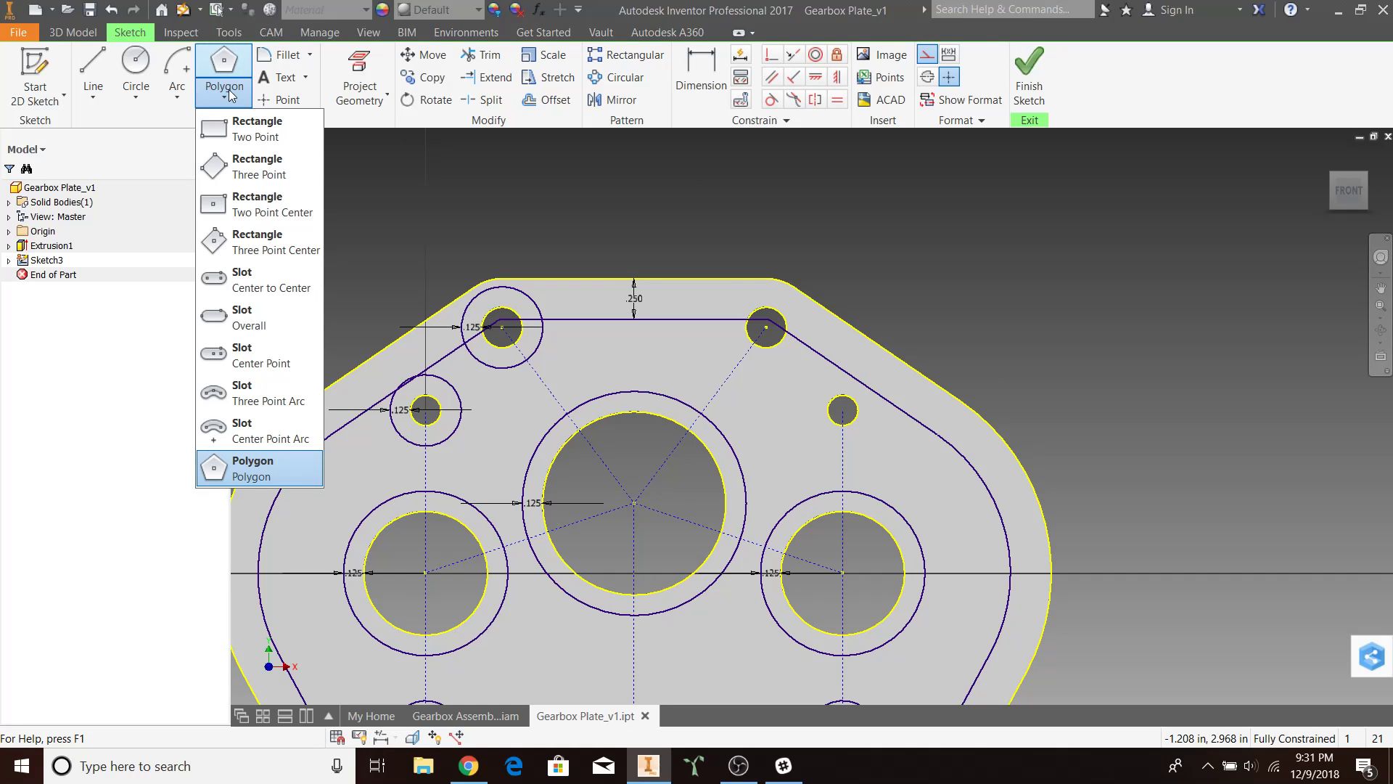
pyautogui.click(283, 249)
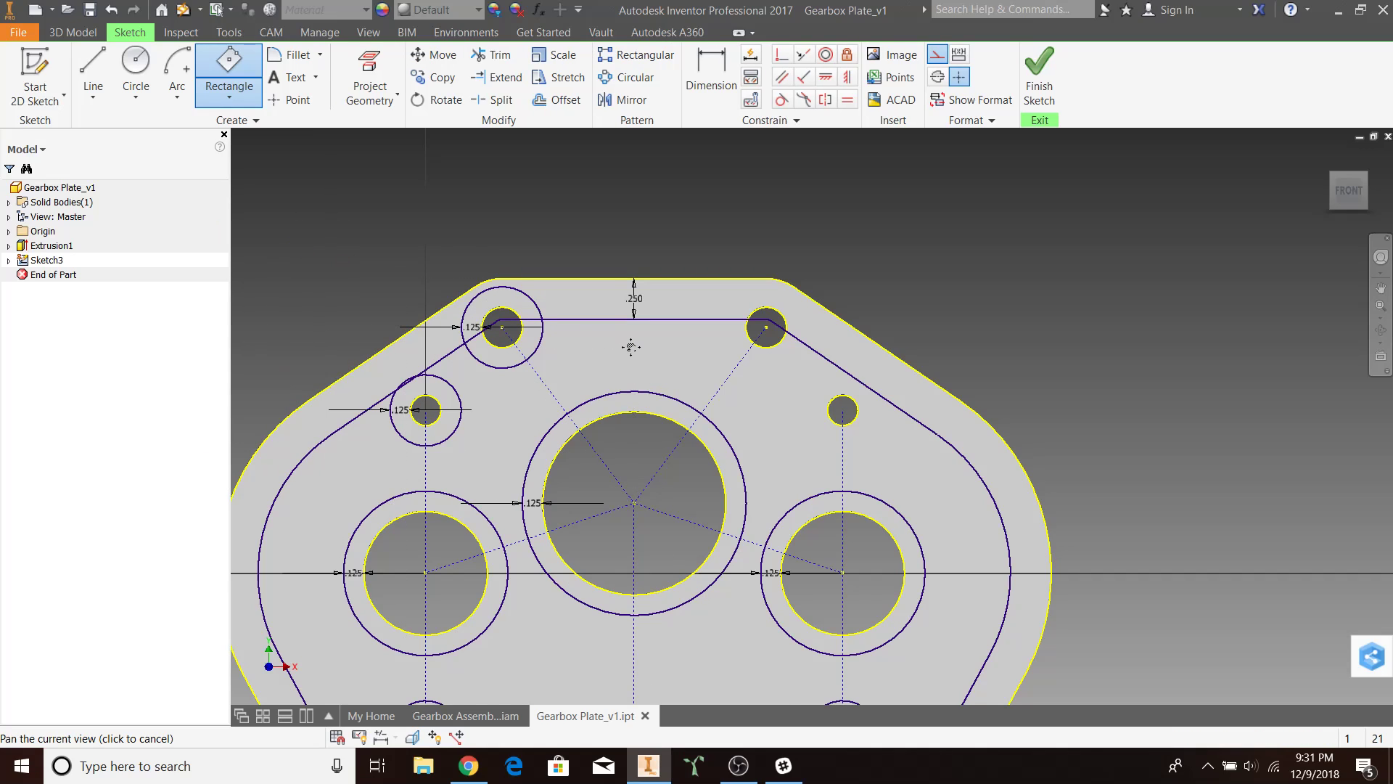
pyautogui.moveTo(631, 348); pyautogui.dragTo(655, 258, button='middle')
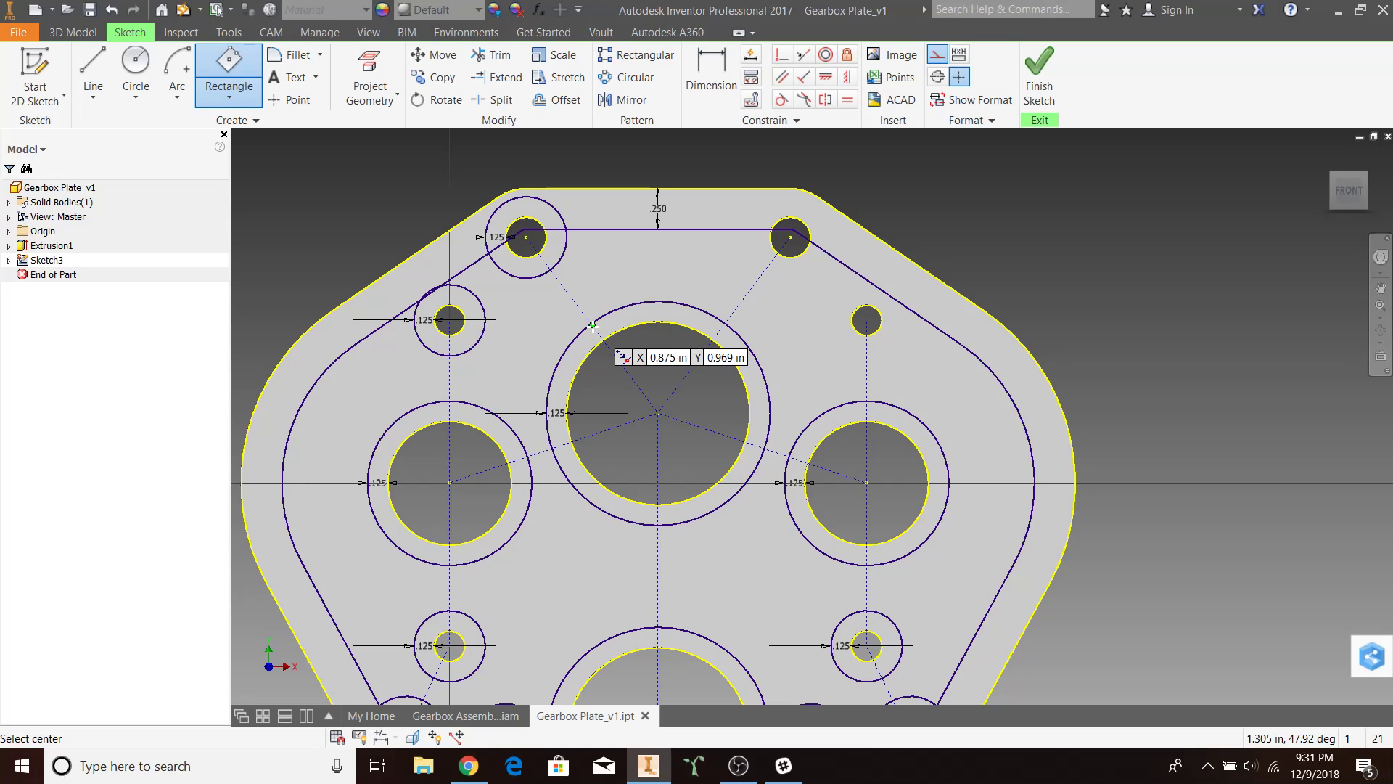
pyautogui.click(593, 325)
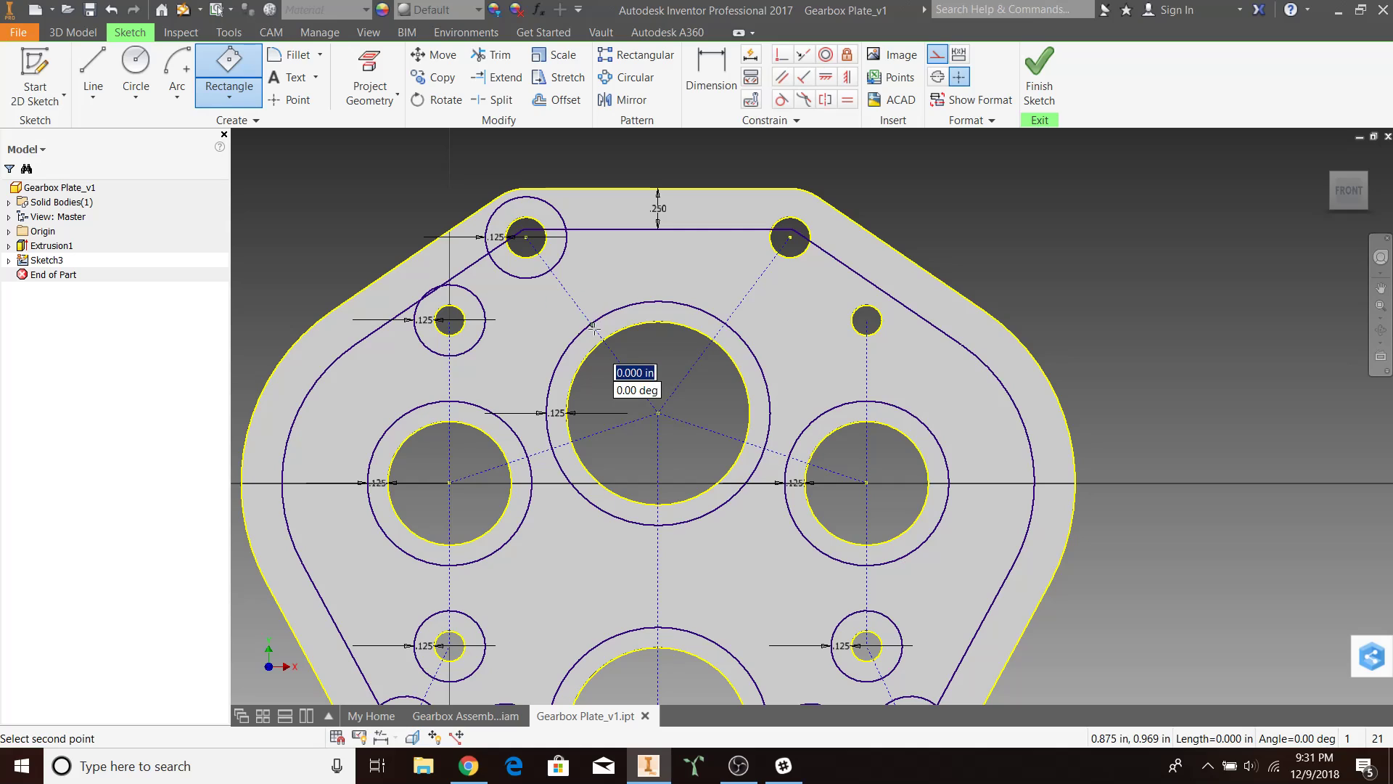
pyautogui.click(656, 412)
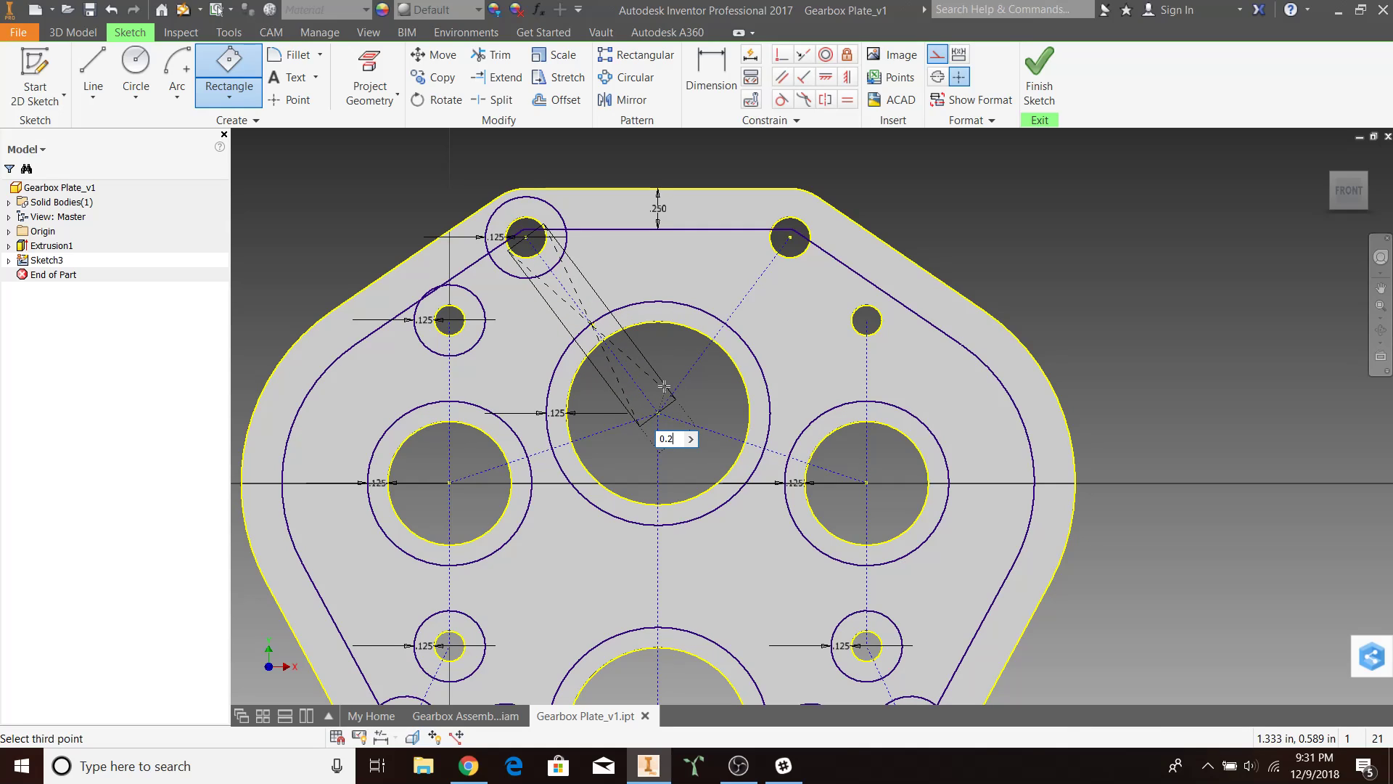
pyautogui.write('0.2')
pyautogui.press('Return')
pyautogui.press('Escape')
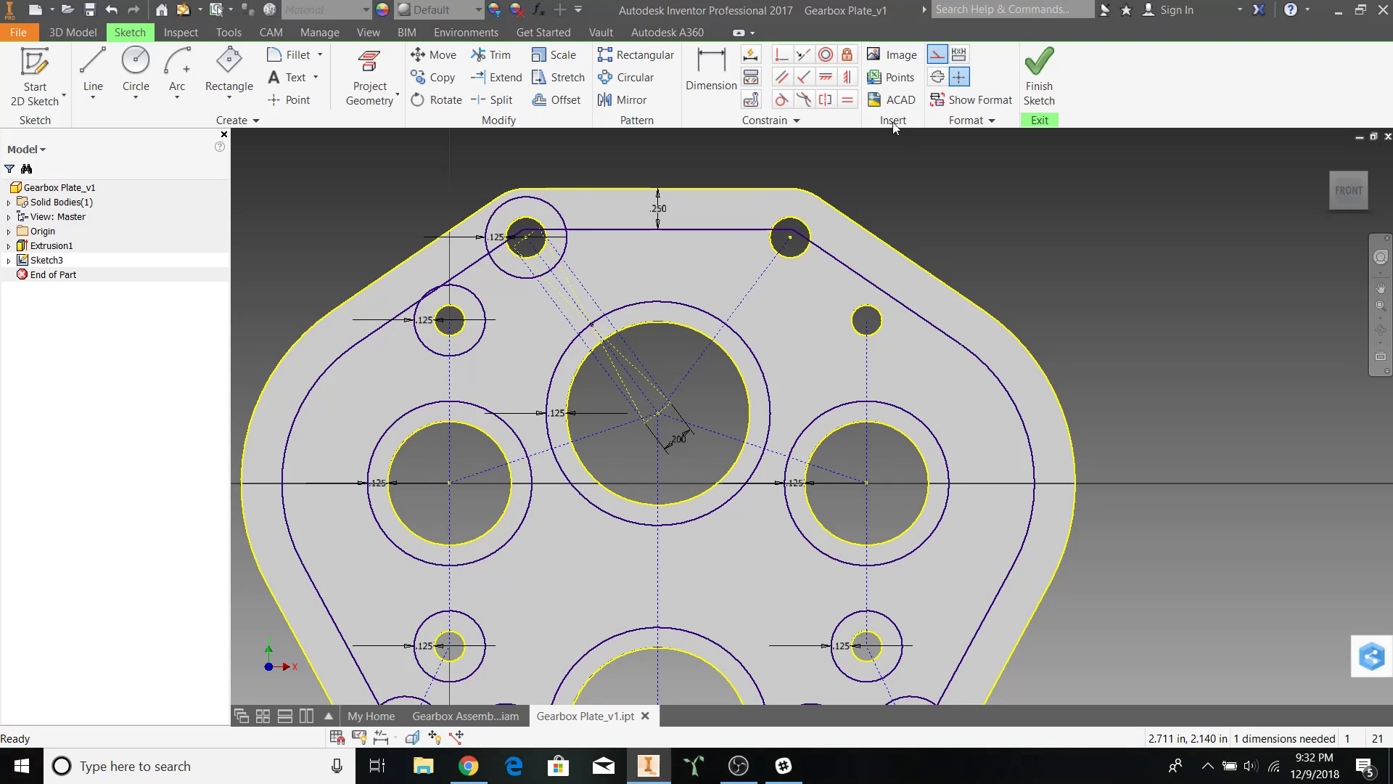
pyautogui.hotkey('ctrl', 'z')
# - With construction off, draw 0.2-wide bars from the top-left and top-right holes to the central hole
pyautogui.click(932, 60)
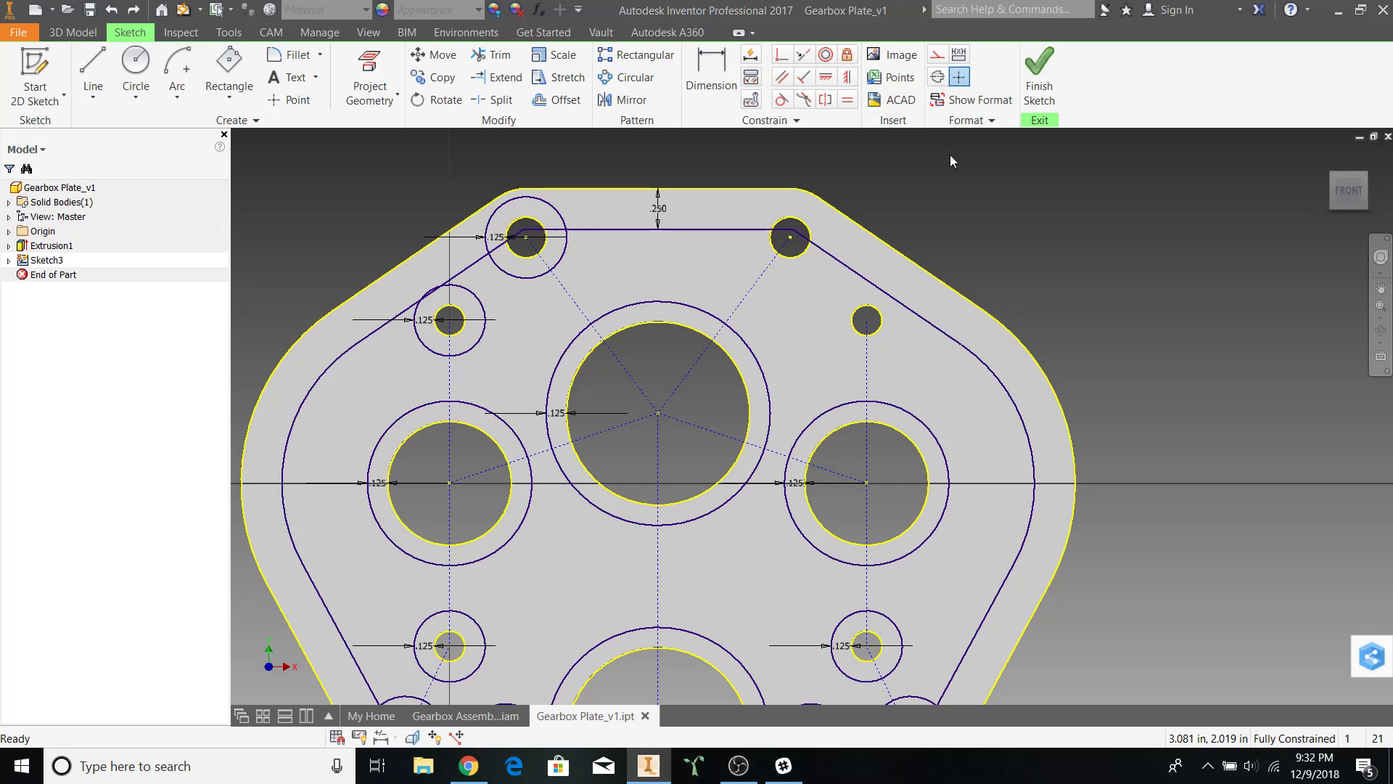
pyautogui.click(229, 69)
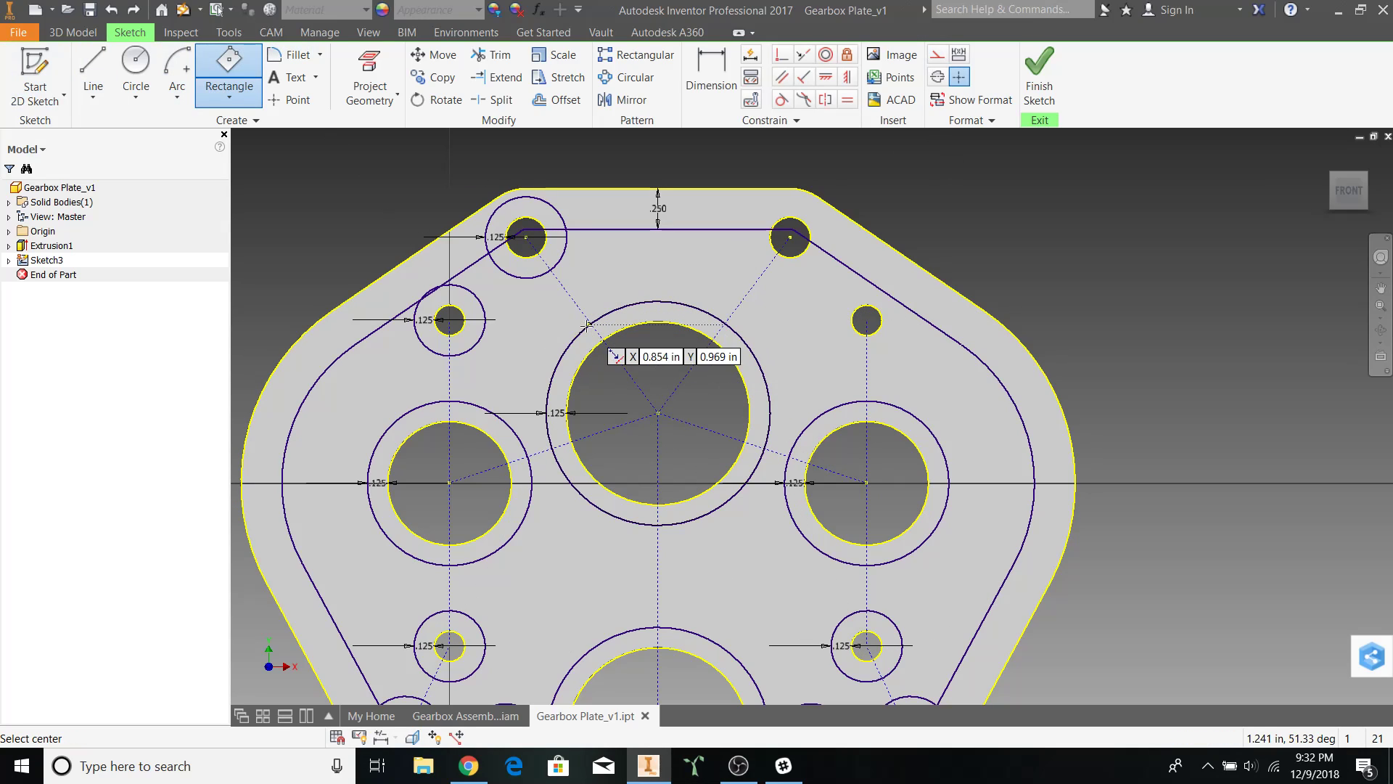
pyautogui.click(526, 237)
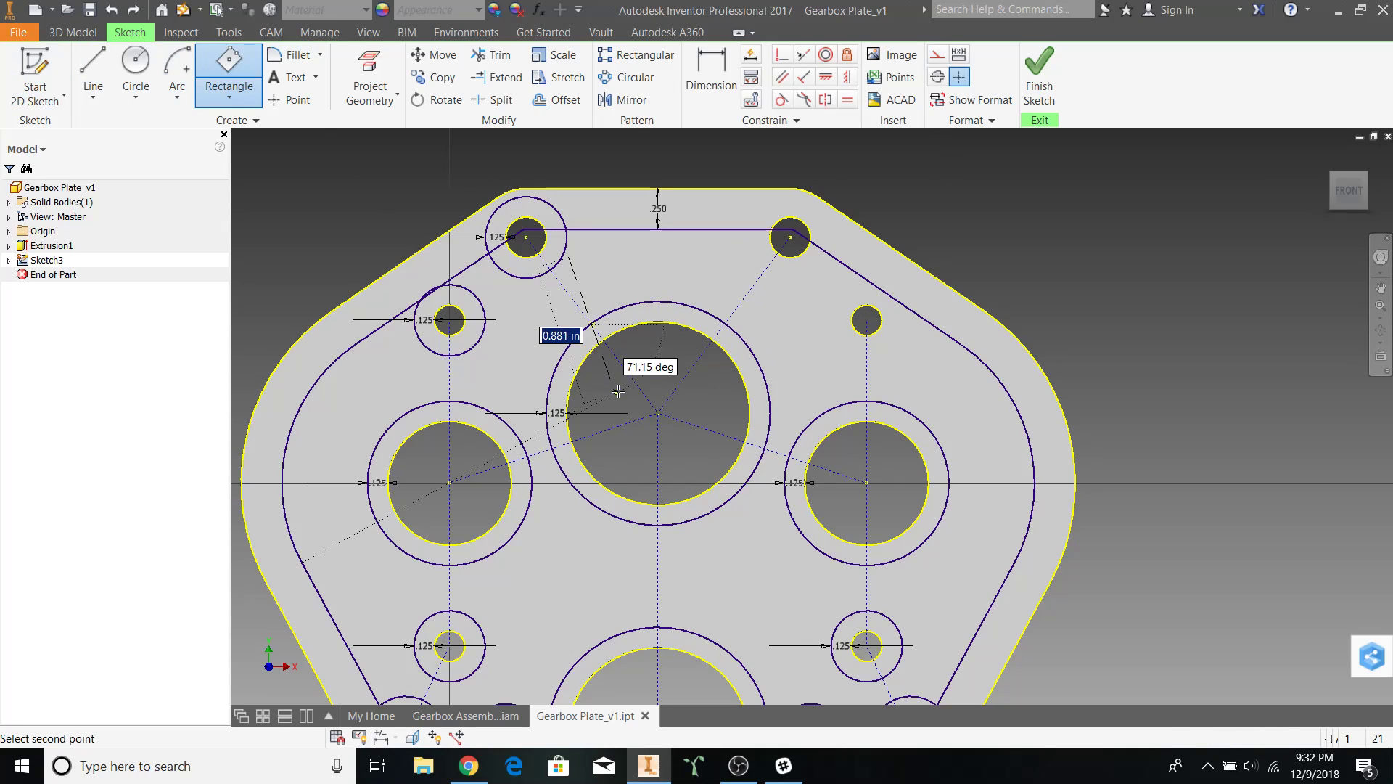
pyautogui.click(657, 413)
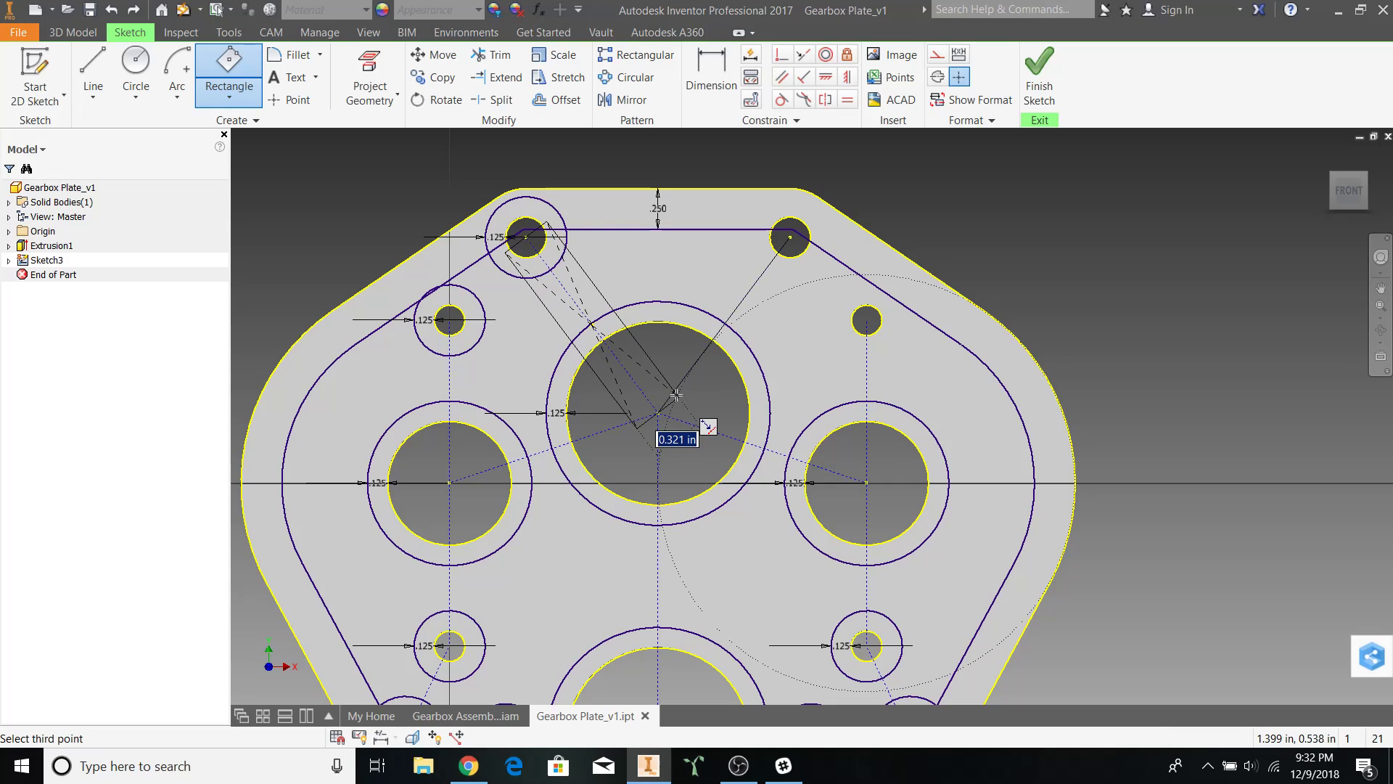
pyautogui.press('Return')
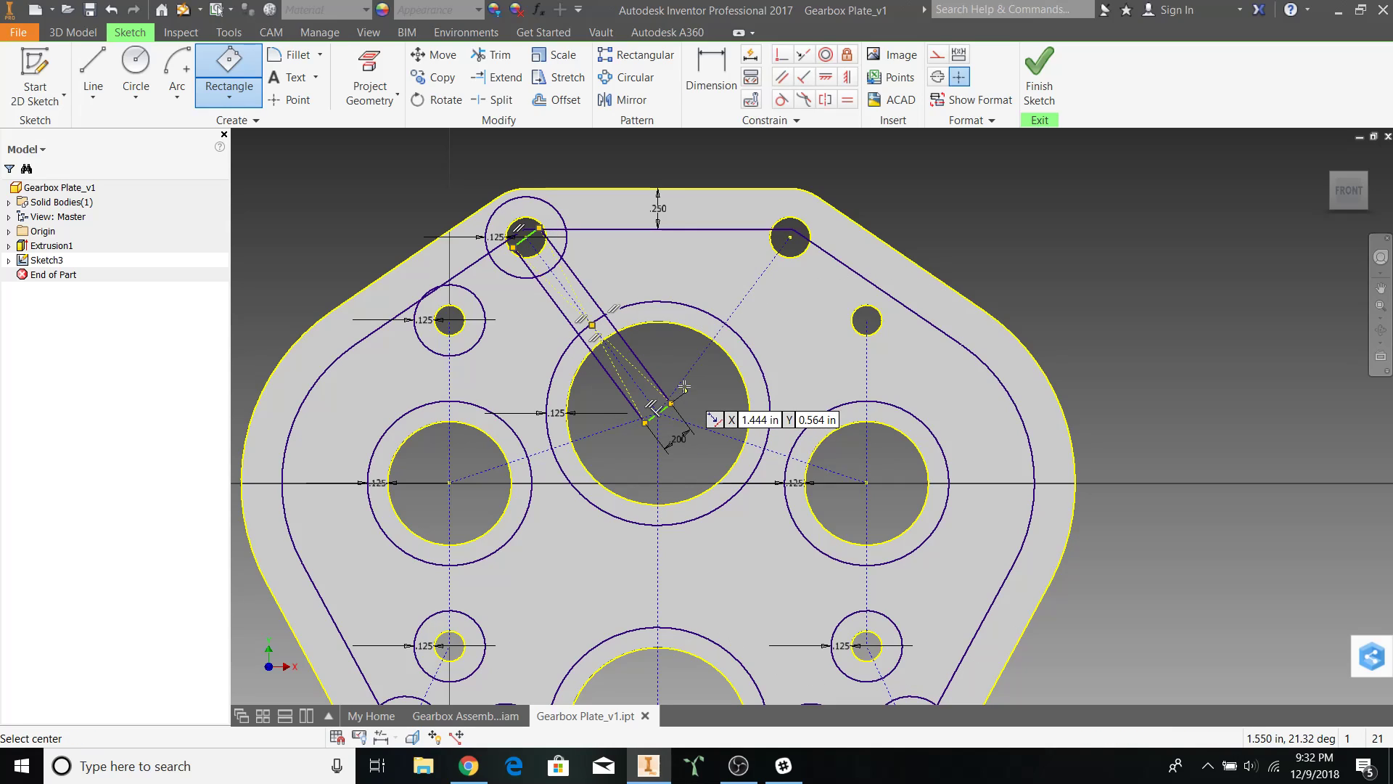
pyautogui.click(725, 322)
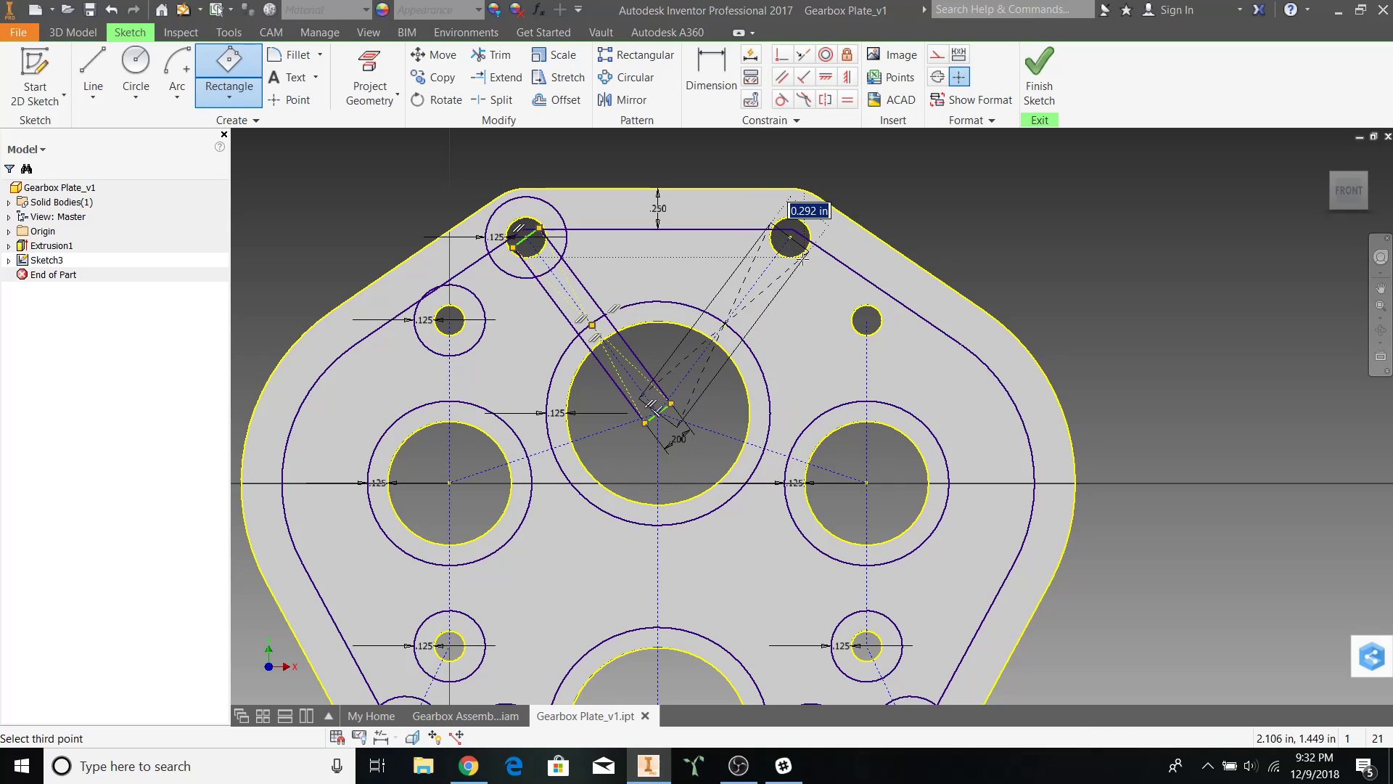
pyautogui.write('.2')
pyautogui.press('Return')
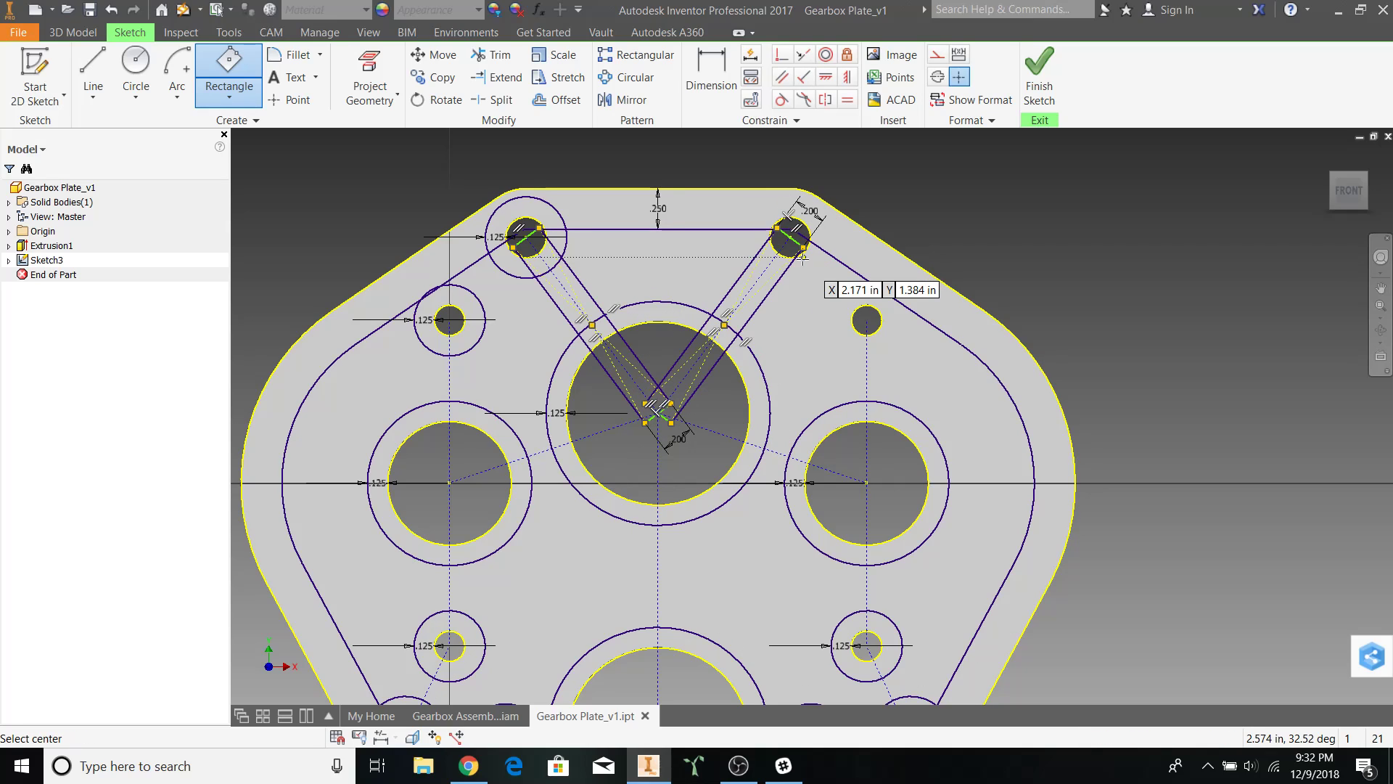
# - Add 0.2-wide bars: a vertical left bar, a left-to-central bar, and a bar to the right hole
pyautogui.click(439, 338)
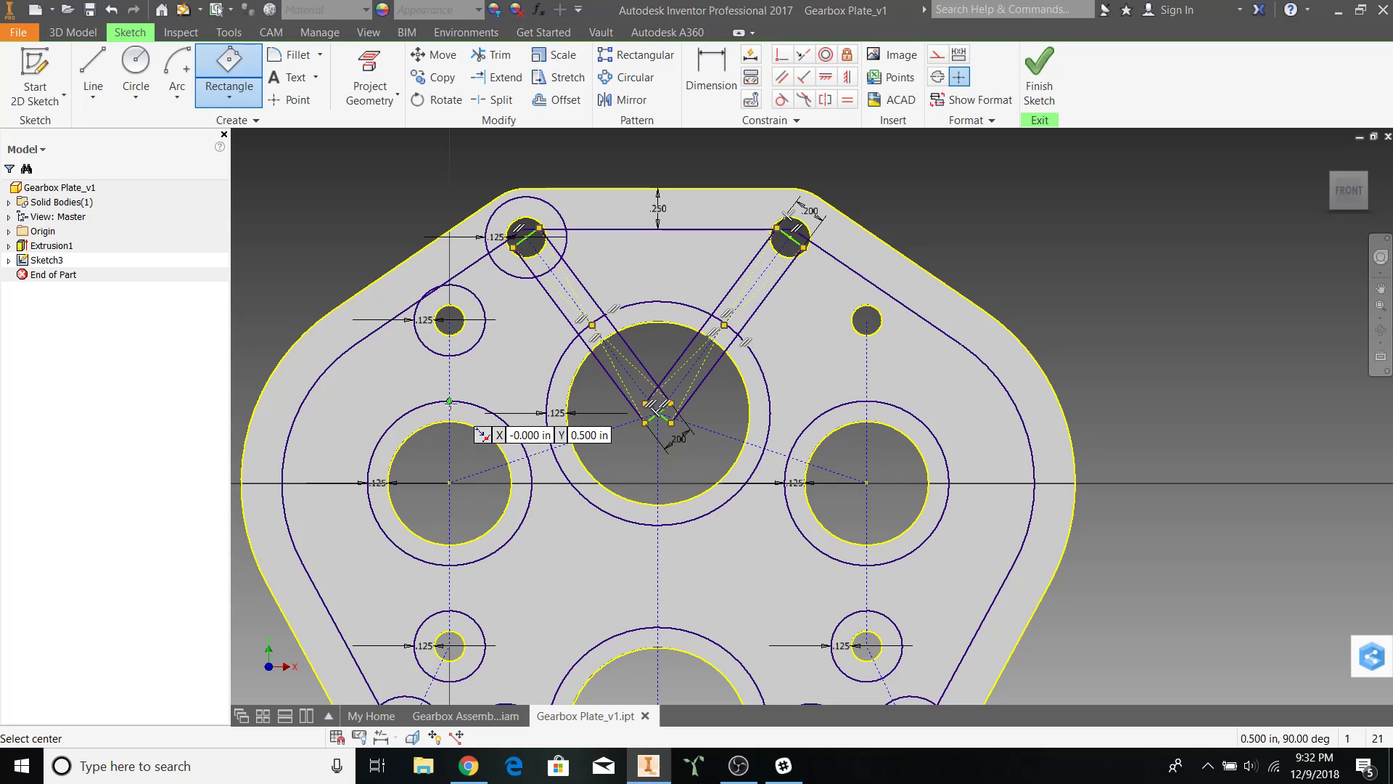
pyautogui.click(459, 470)
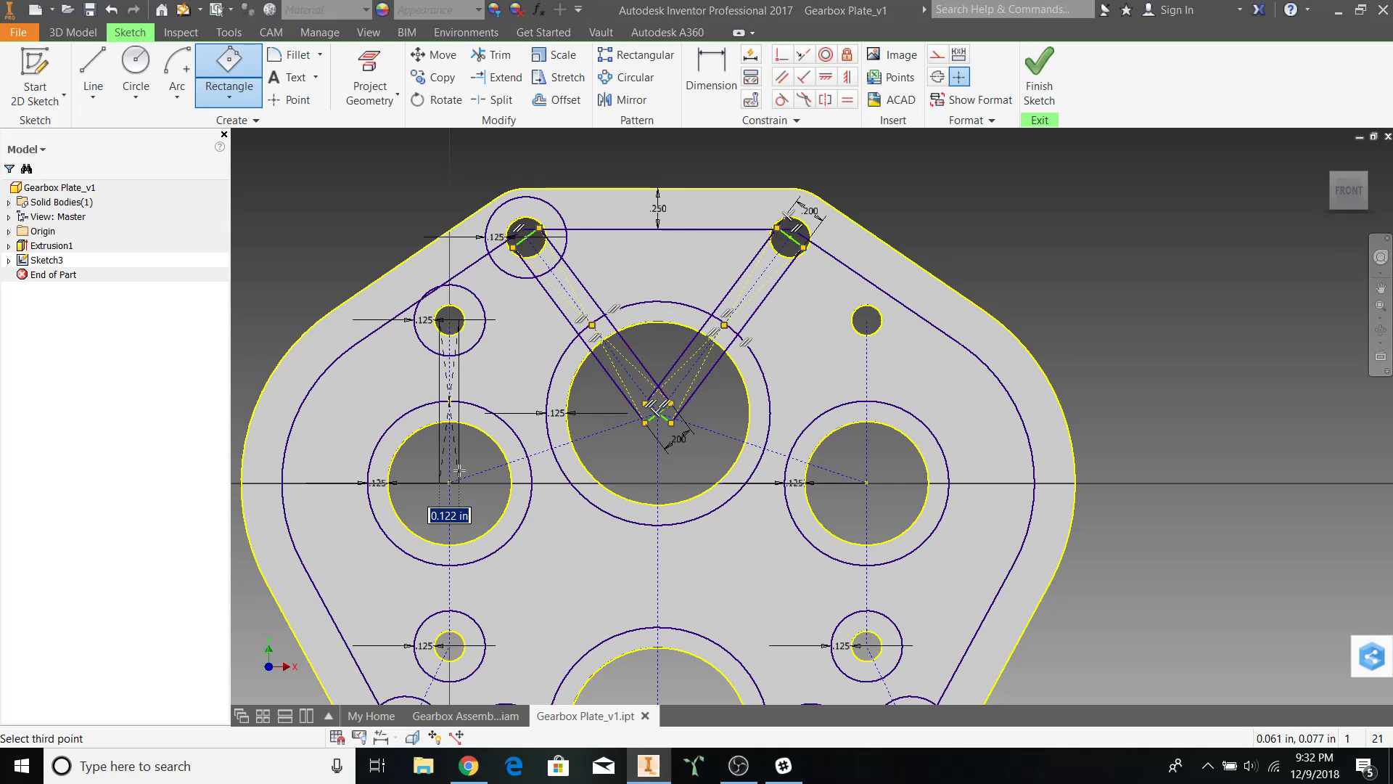
pyautogui.write('.2')
pyautogui.press('Return')
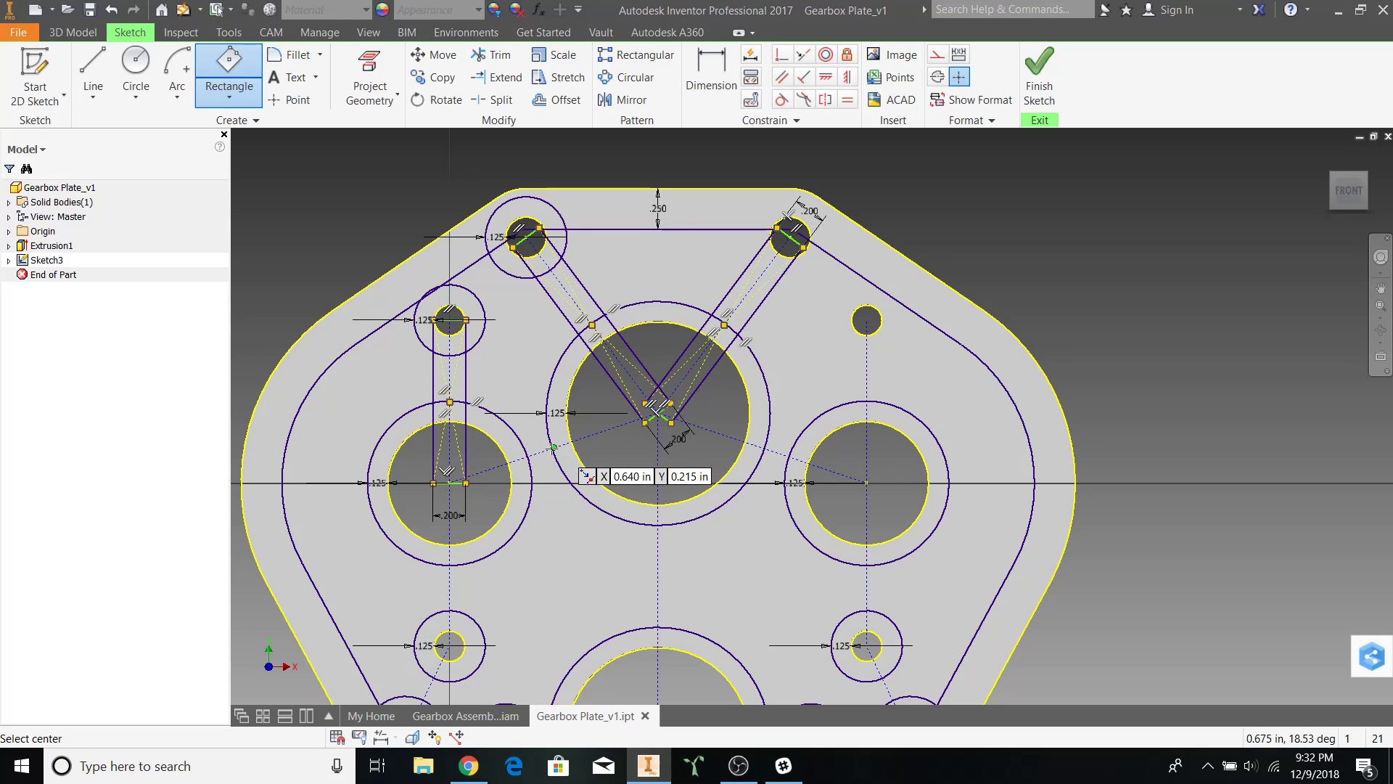
pyautogui.scroll(5, 549, 449)
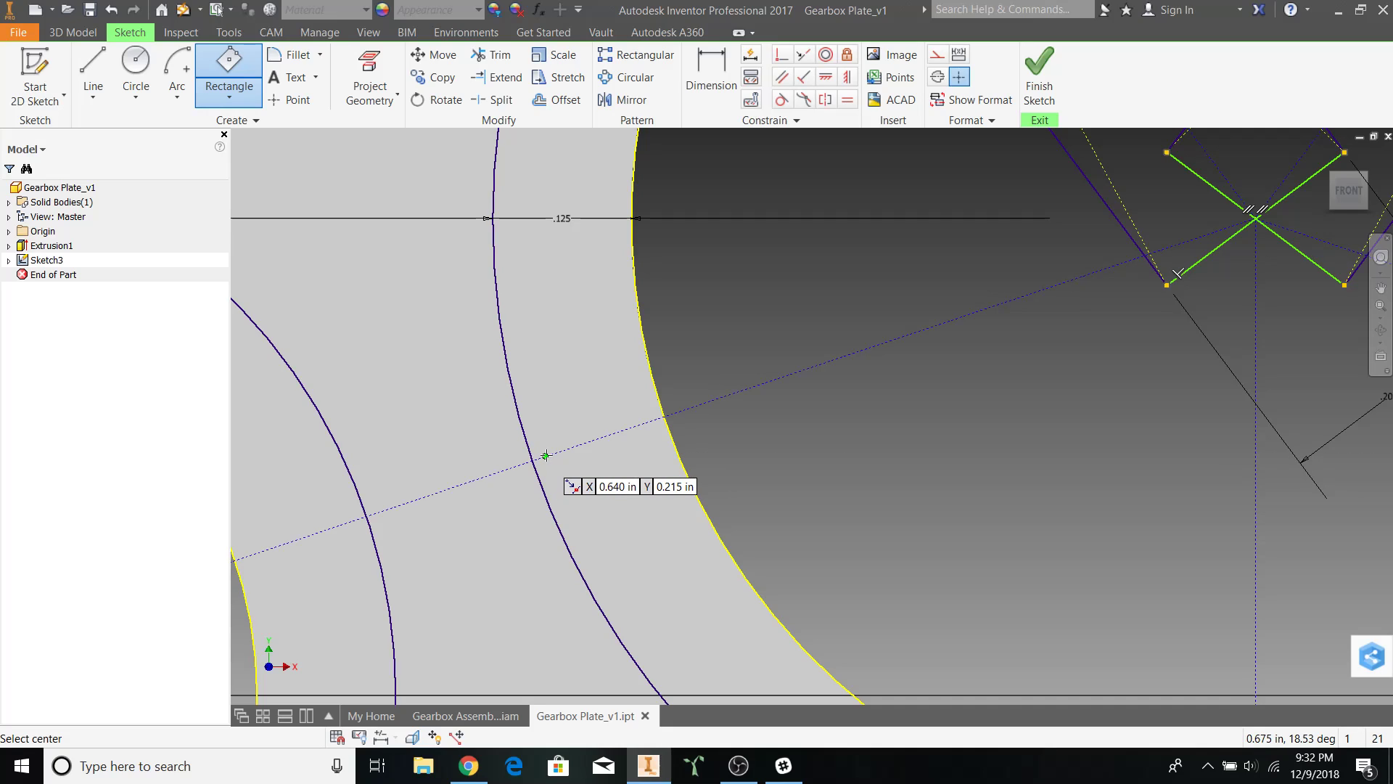
pyautogui.click(545, 455)
pyautogui.scroll(-5, 726, 385)
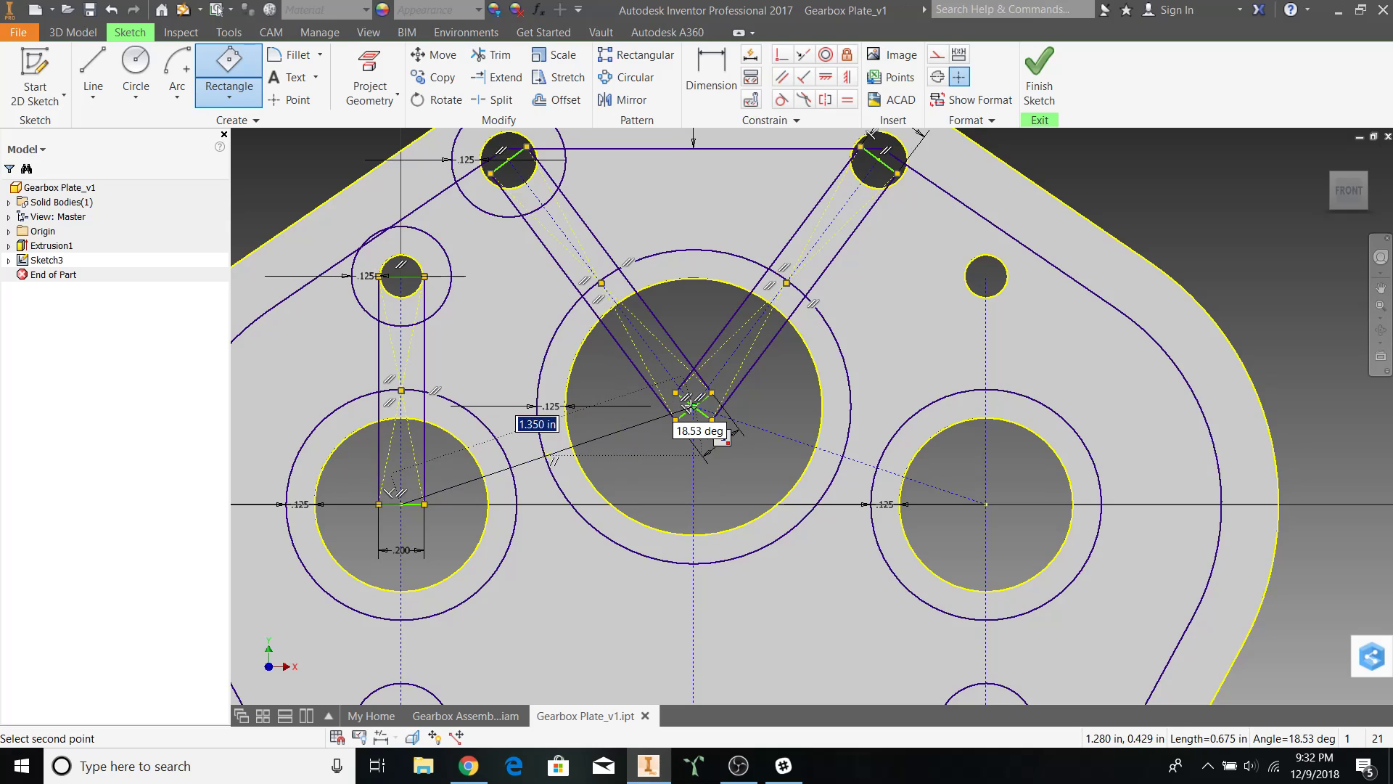
pyautogui.click(691, 408)
pyautogui.write('.2')
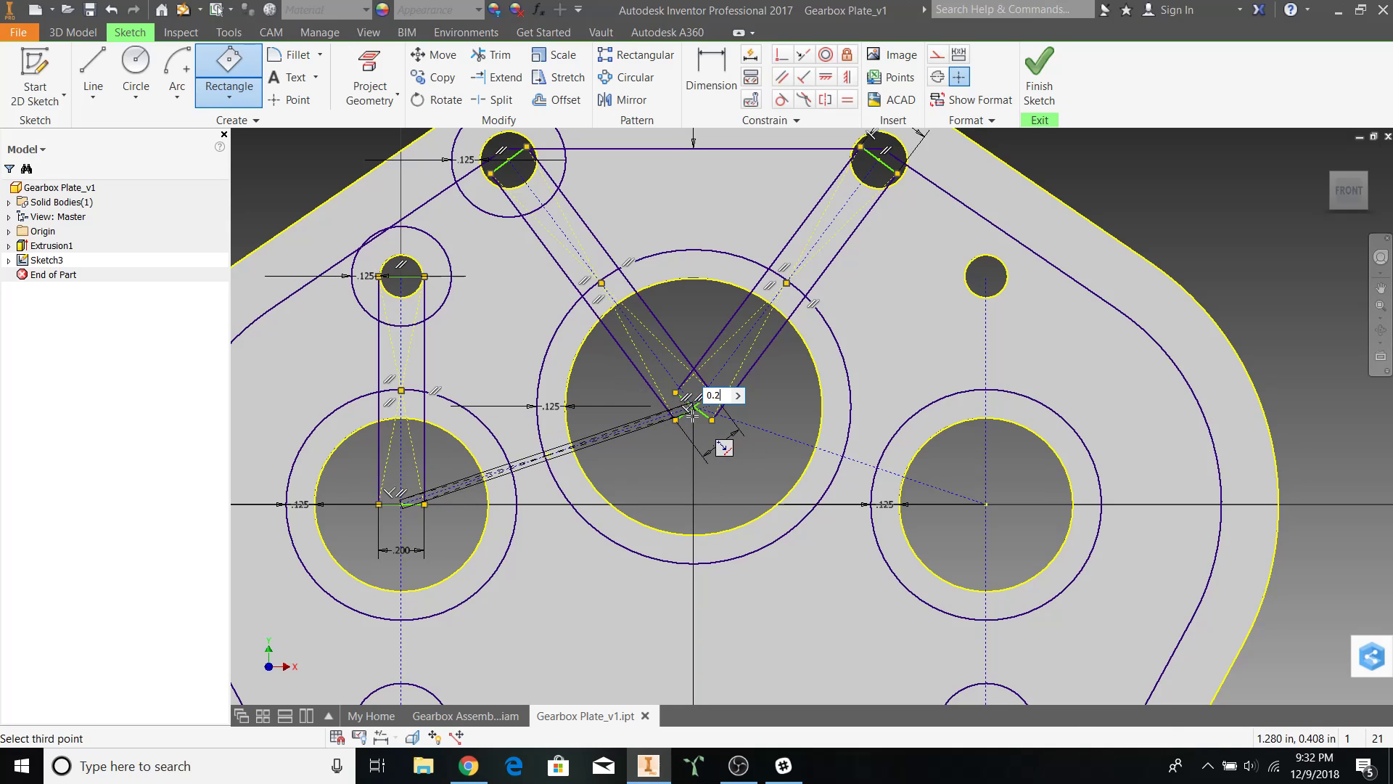
pyautogui.press('Return')
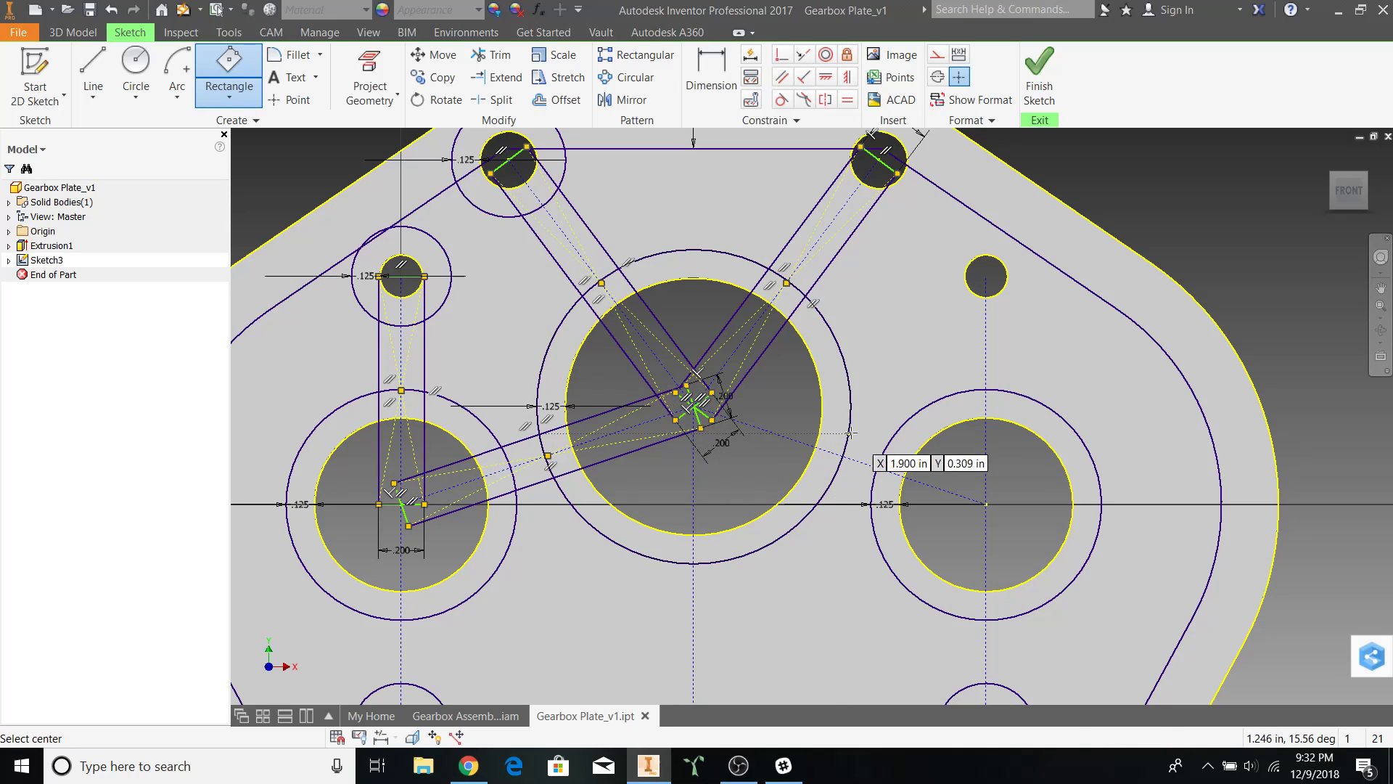
pyautogui.click(986, 503)
pyautogui.write('.2')
pyautogui.press('Return')
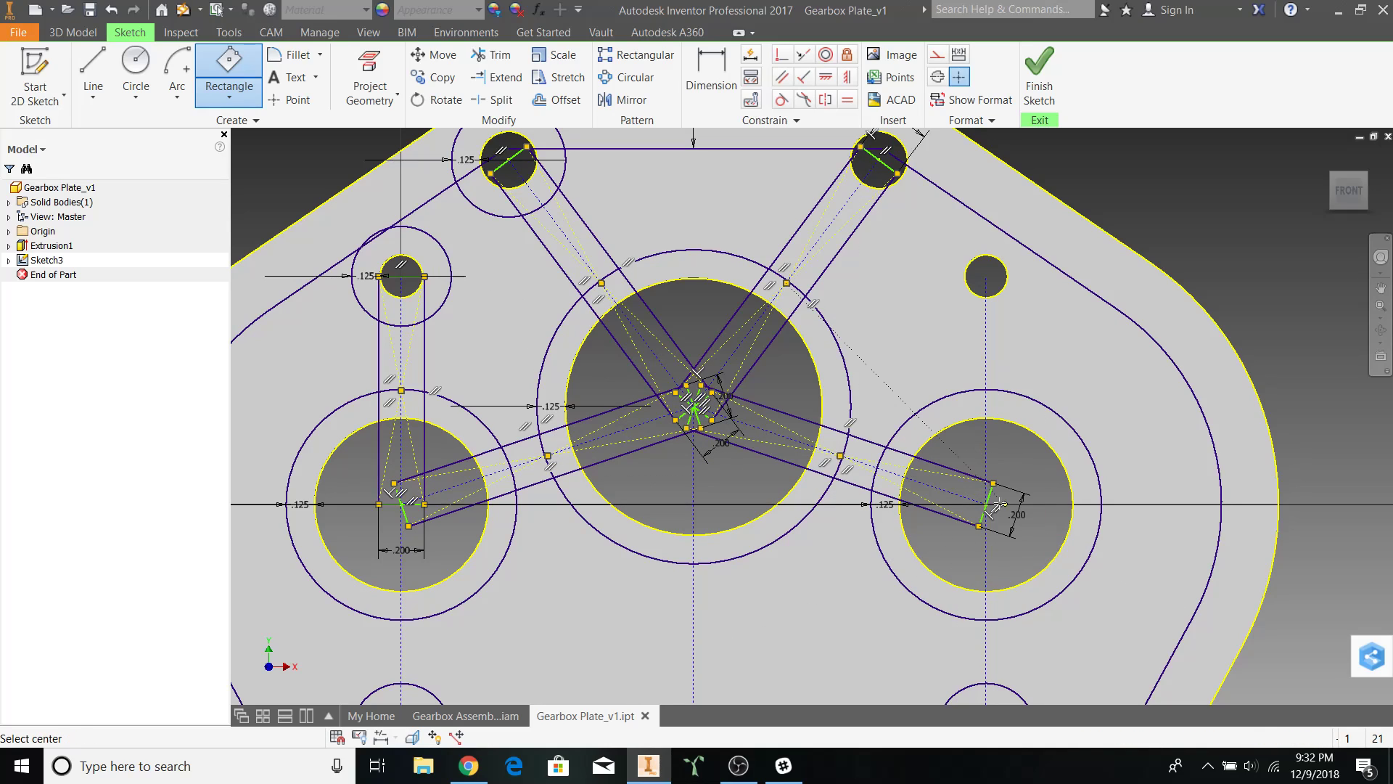
# - Add a vertical 0.2-wide bar from the right large hole down to the lower-right small hole
pyautogui.scroll(-4, 1002, 470)
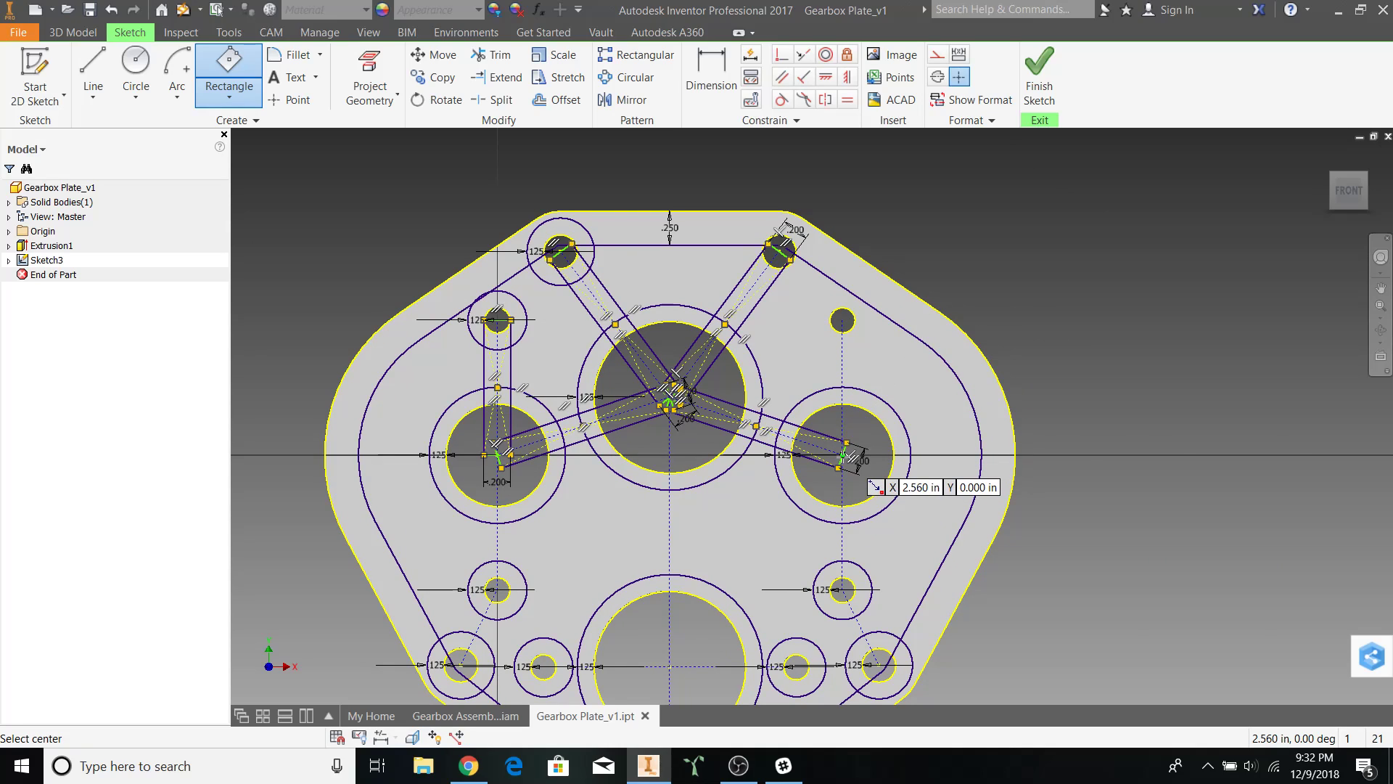
pyautogui.click(842, 455)
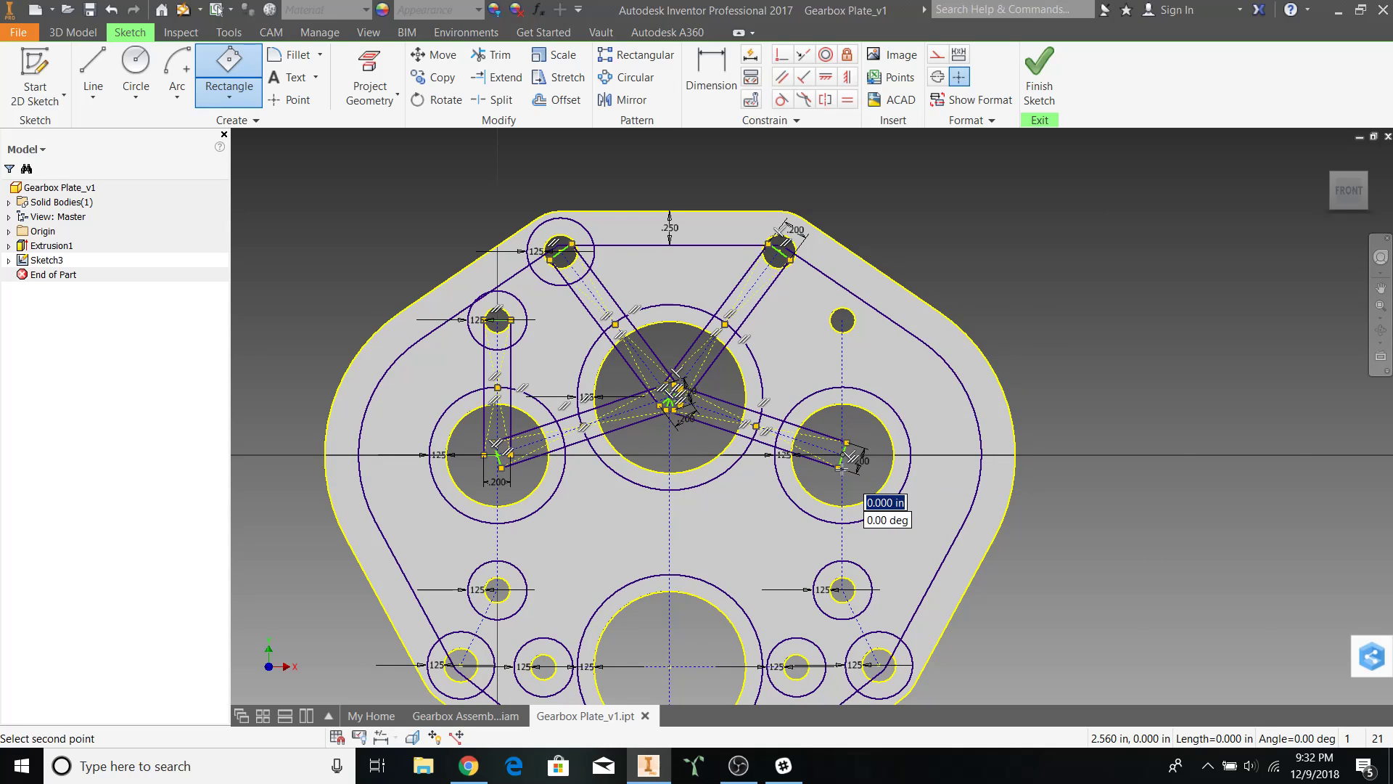
pyautogui.click(843, 589)
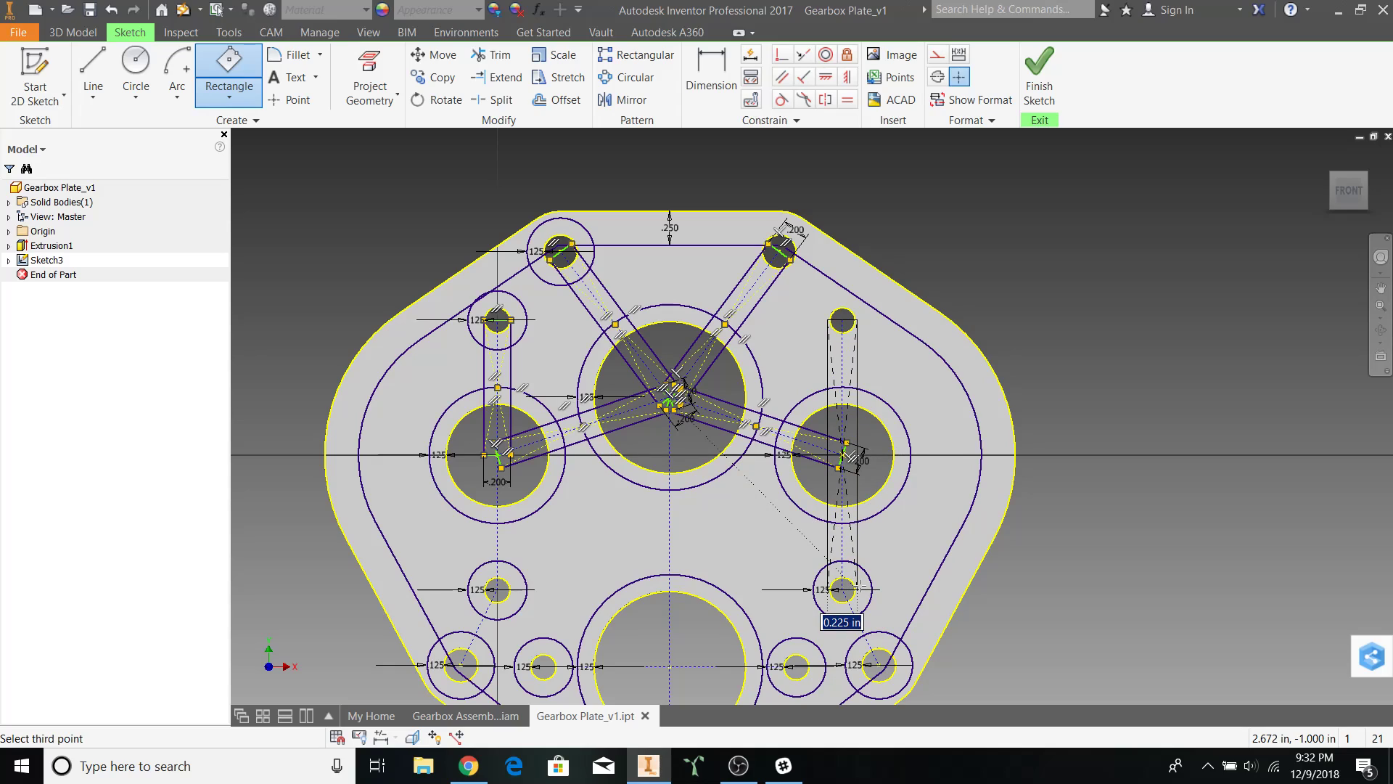
pyautogui.write('0.2')
pyautogui.press('Return')
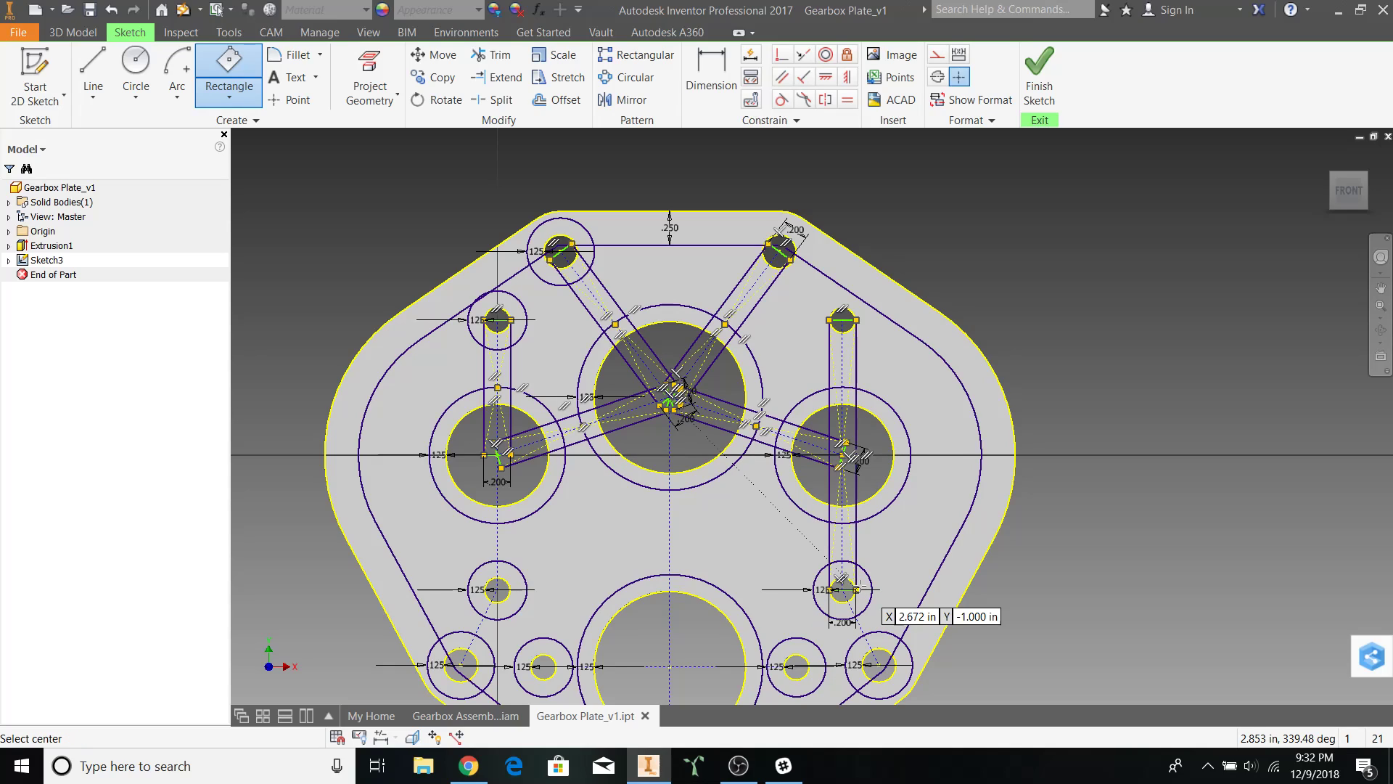
pyautogui.press('Escape')
# - Add an offset ring around the top-right small hole
pyautogui.click(556, 100)
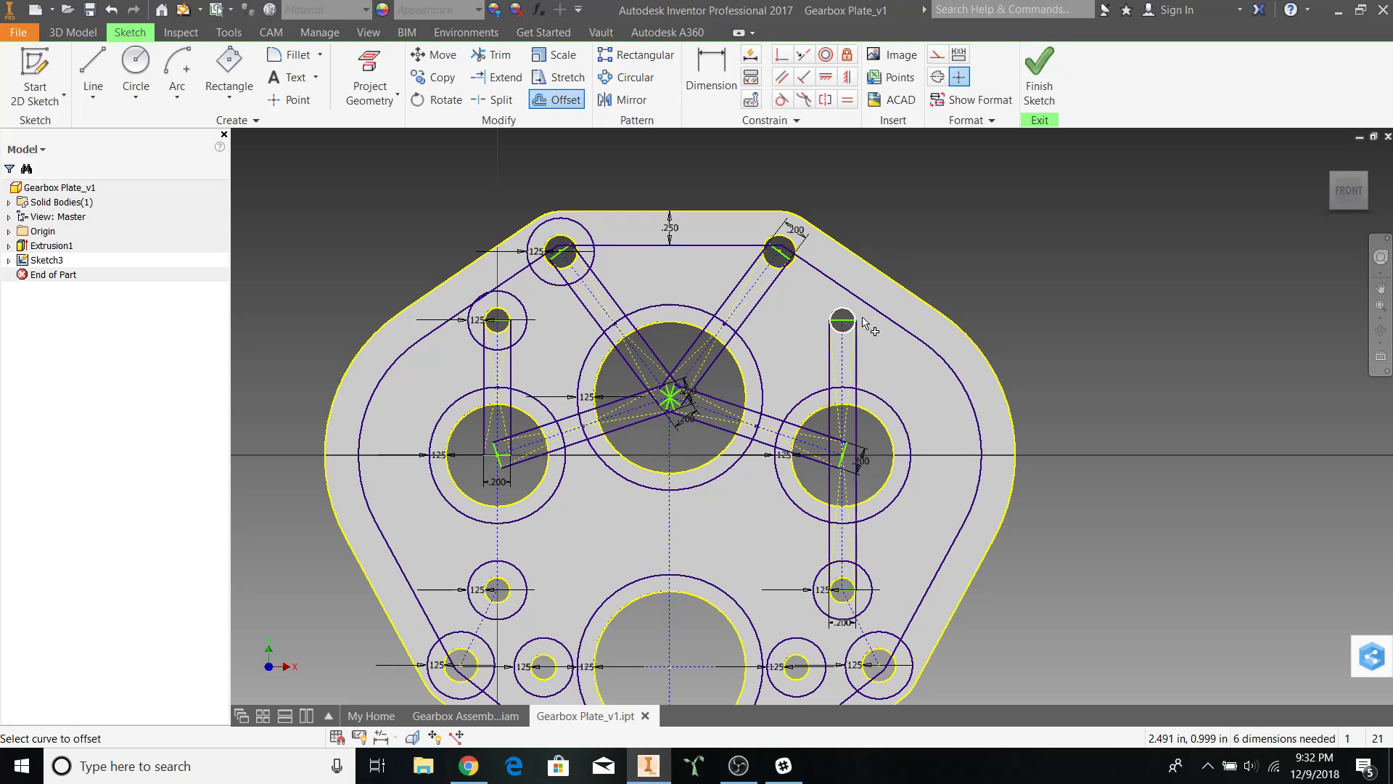
pyautogui.click(854, 313)
pyautogui.write('0.125')
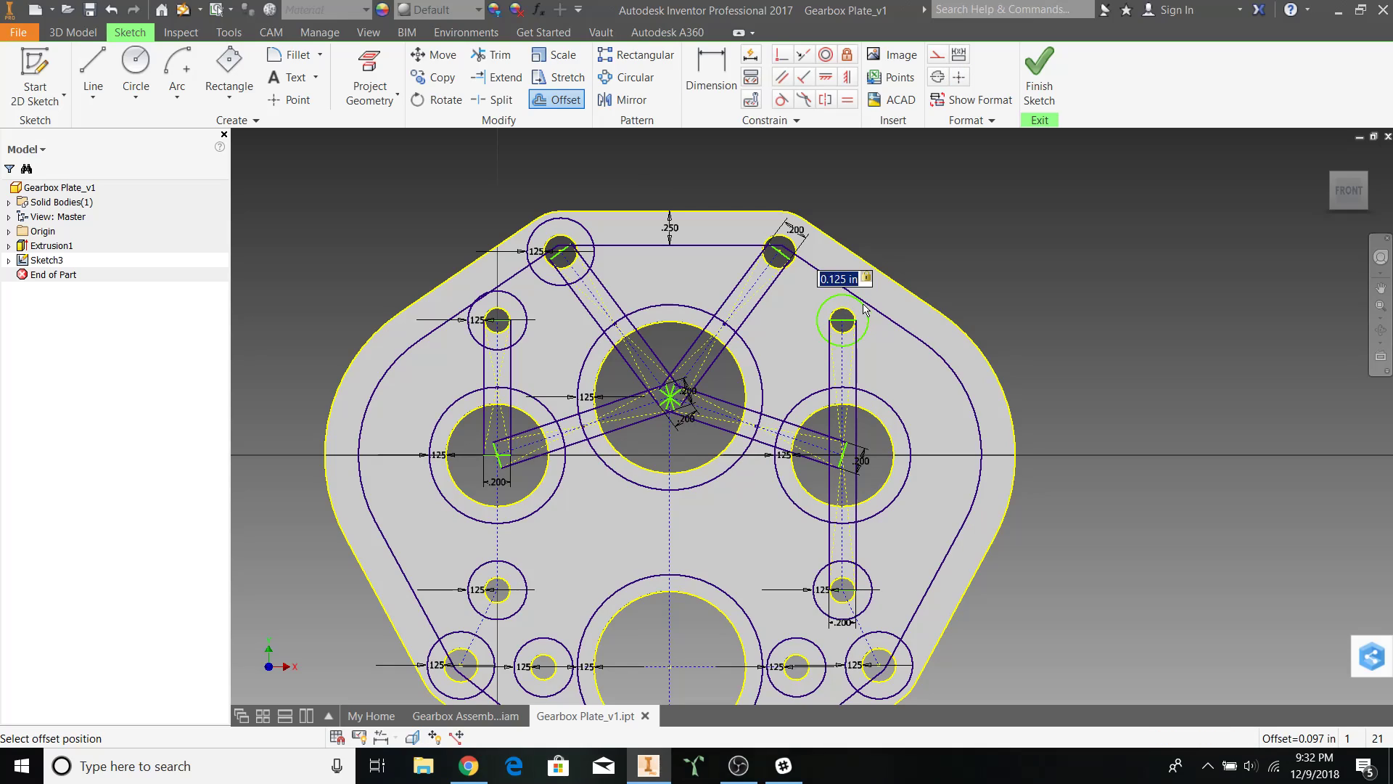
pyautogui.press('Return')
pyautogui.press('Escape')
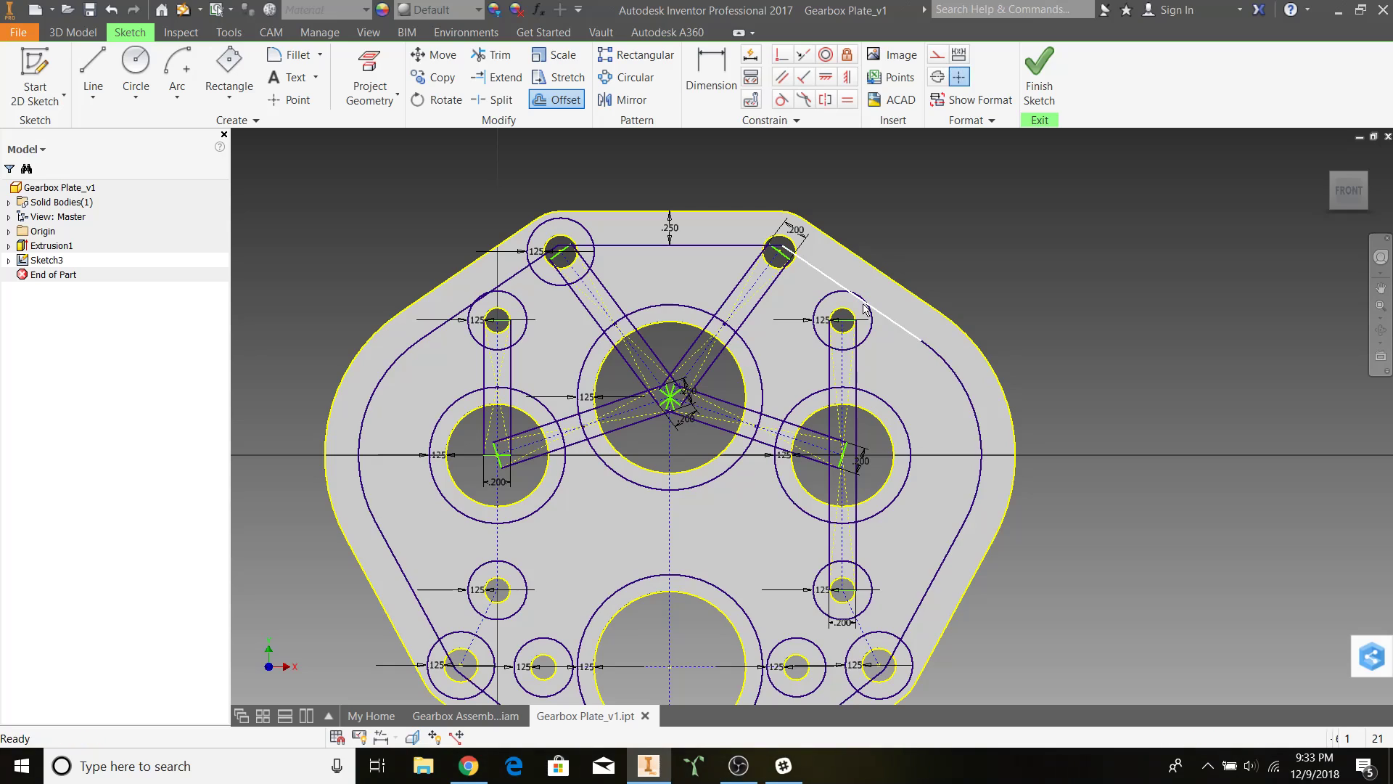
# - Draw a 0.2-wide center-to-center slot from the left hole down to the small hole below
pyautogui.press('F2')
pyautogui.moveTo(762, 444); pyautogui.dragTo(799, 309)
pyautogui.click(229, 69)
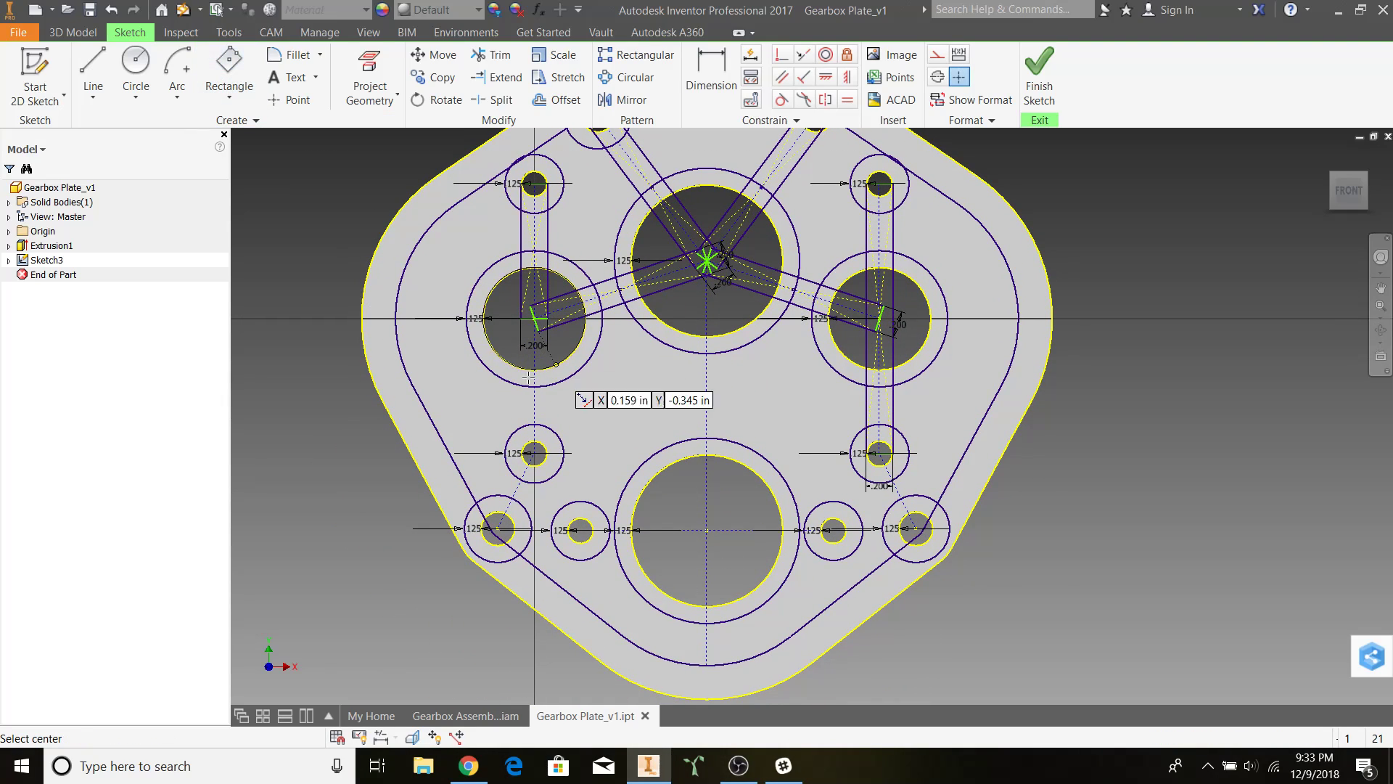
pyautogui.scroll(-3, 532, 365)
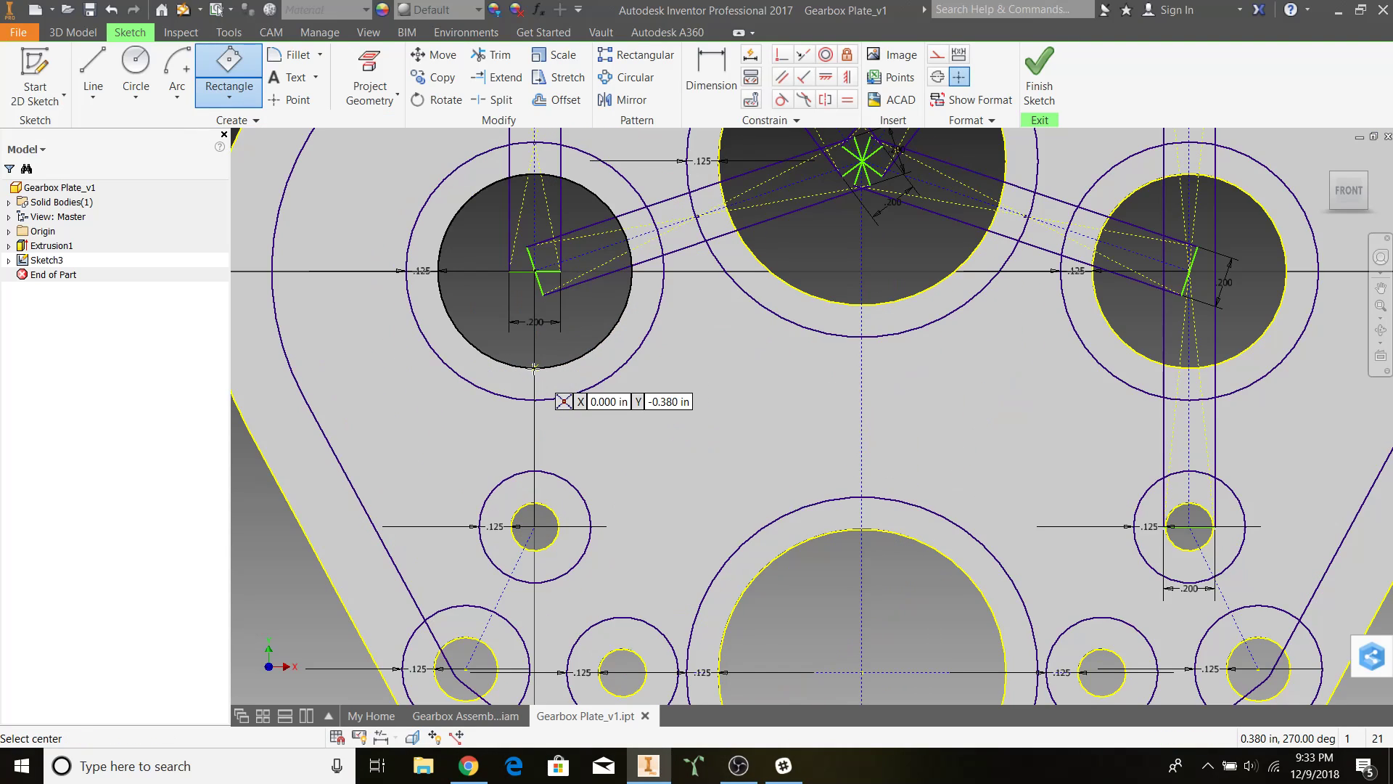
pyautogui.click(535, 271)
pyautogui.click(535, 526)
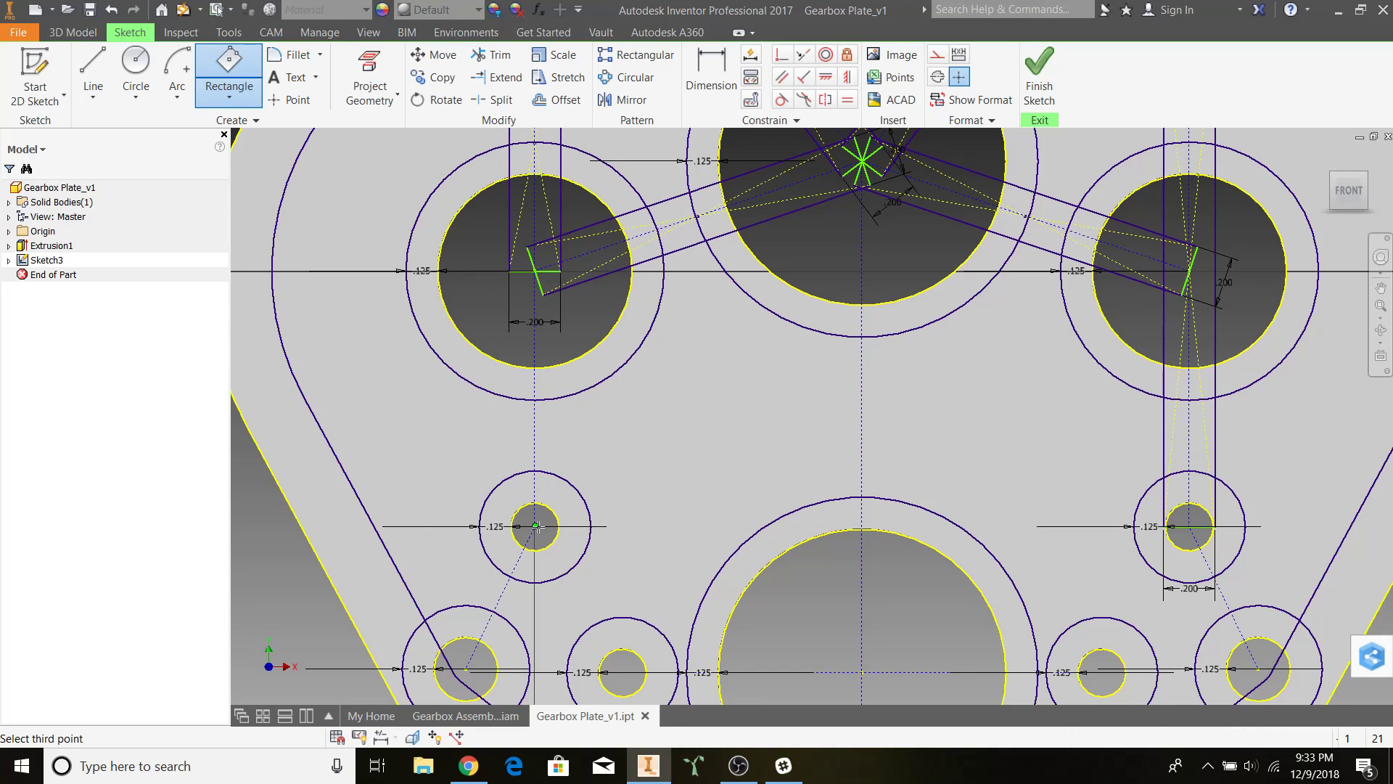
pyautogui.write('.2')
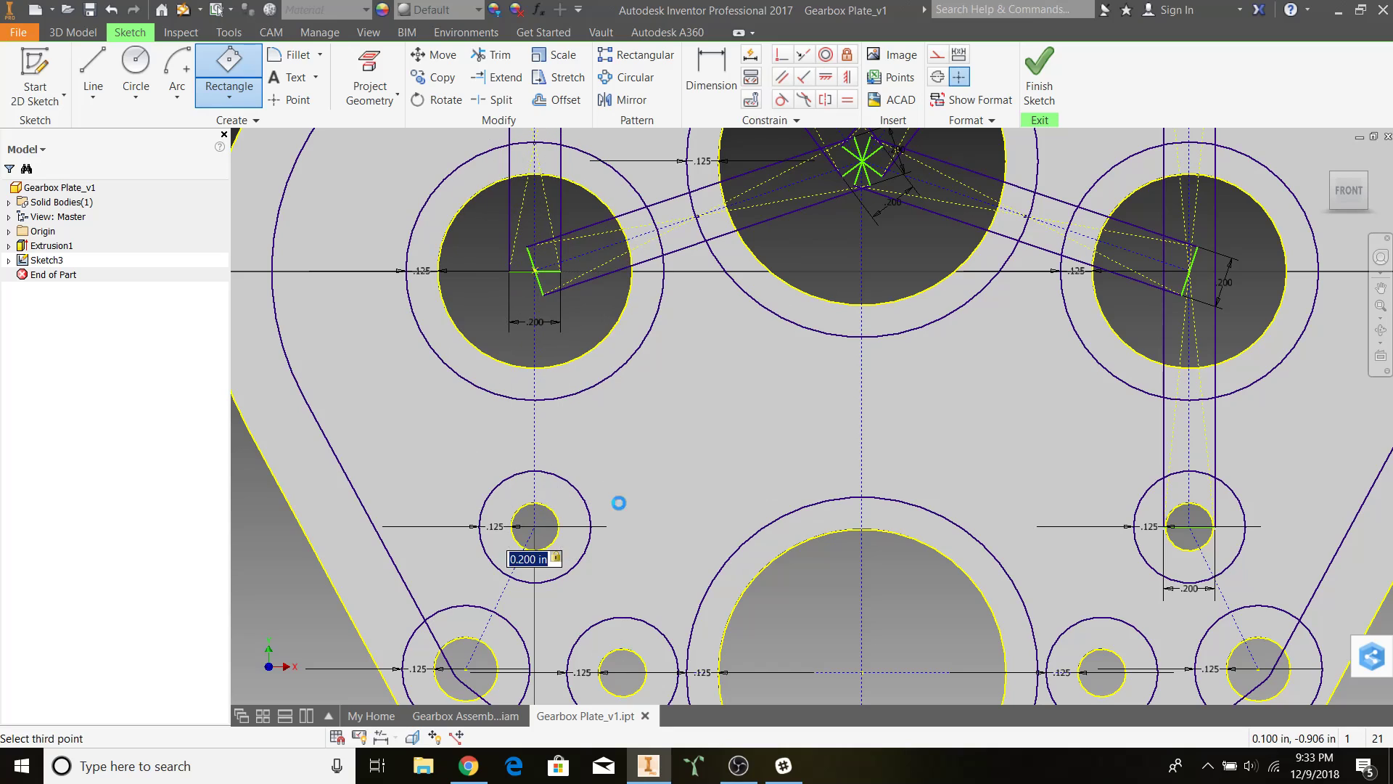
pyautogui.press('Return')
# - Add 0.2-wide slots linking the lower-left and lower-right holes to the small holes above
pyautogui.moveTo(619, 487); pyautogui.dragTo(595, 379, button='middle')
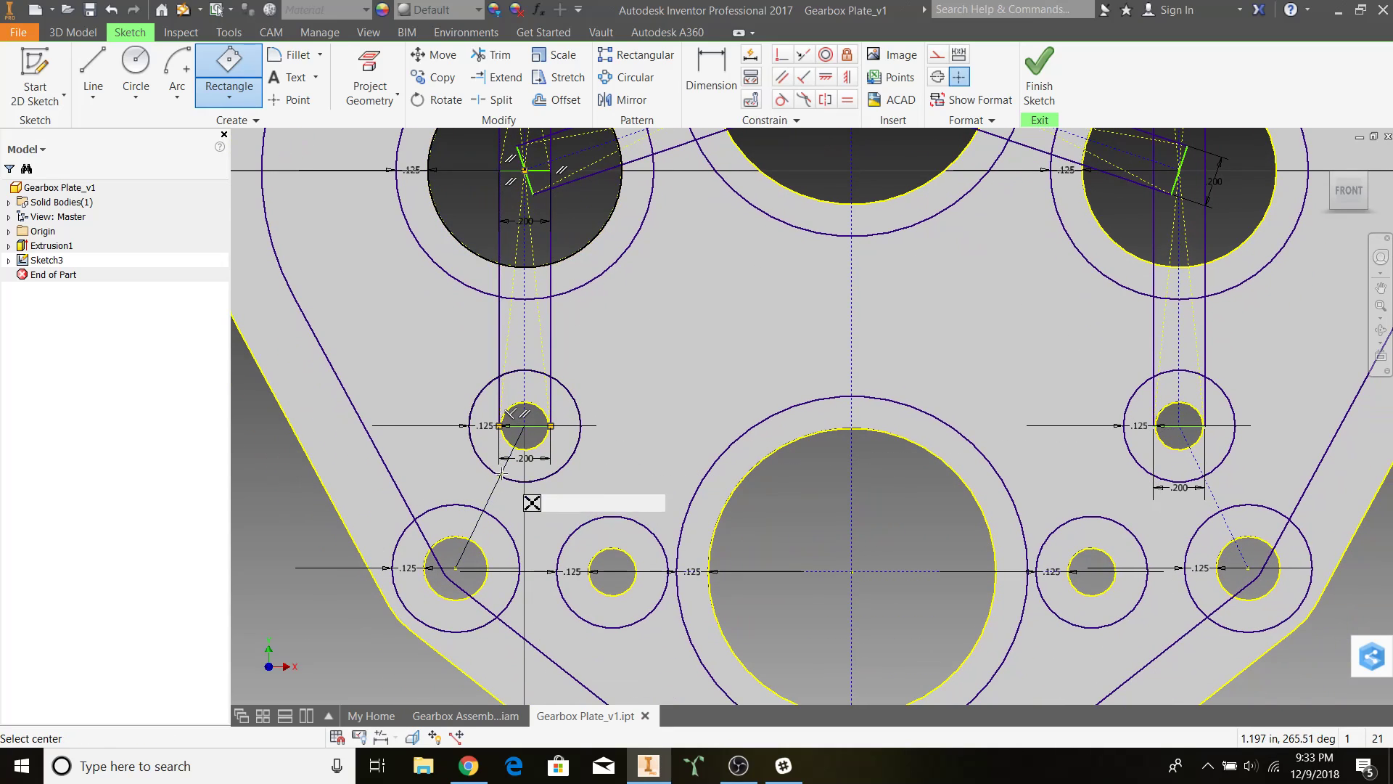
pyautogui.click(524, 425)
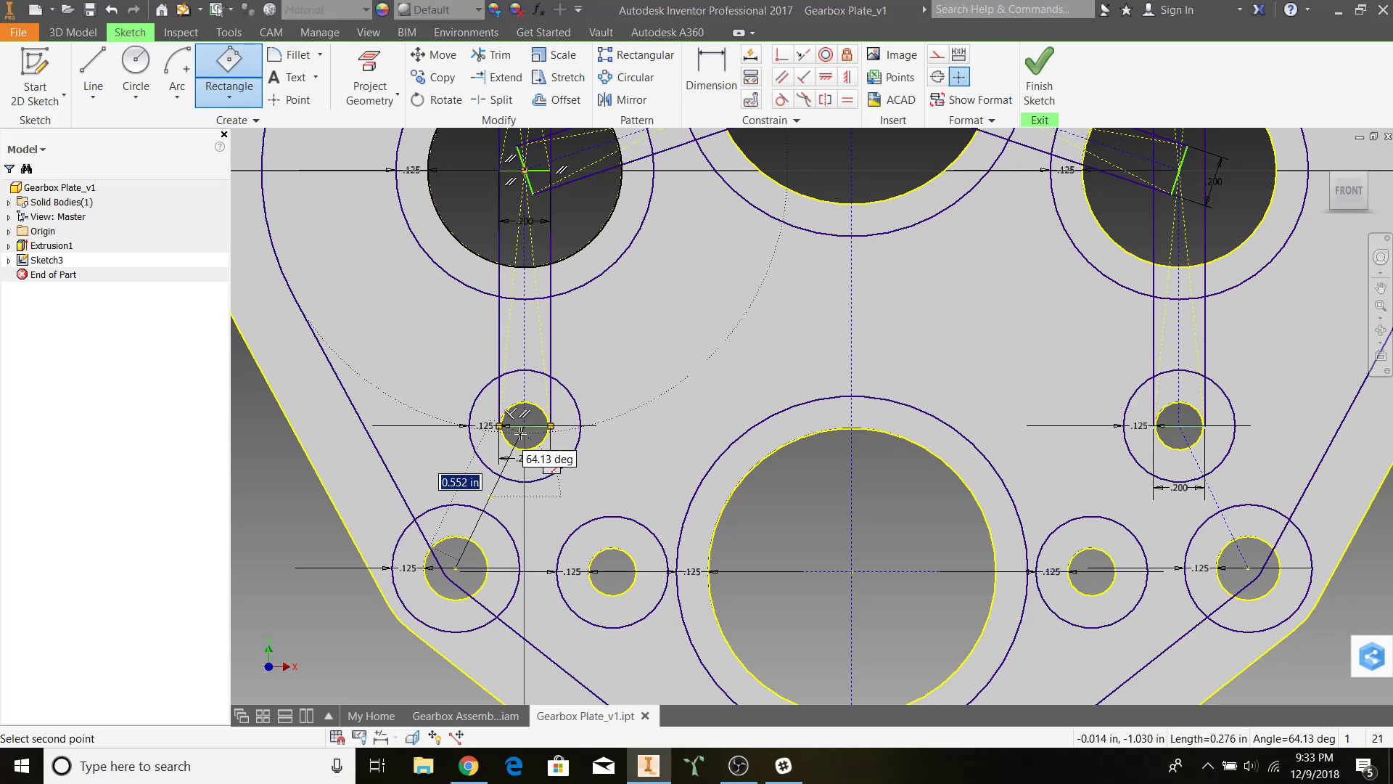
pyautogui.click(524, 425)
pyautogui.write('.2')
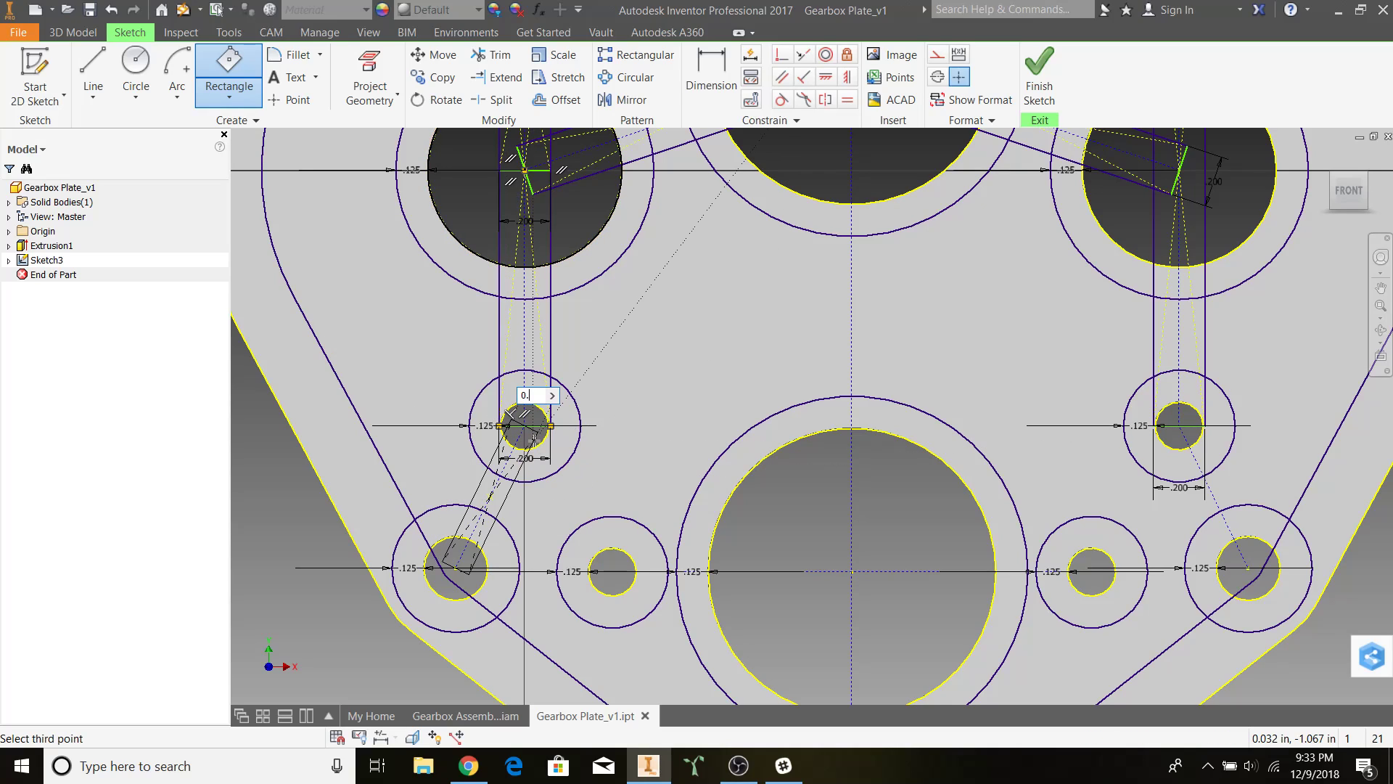
pyautogui.press('Return')
pyautogui.scroll(3, 534, 440)
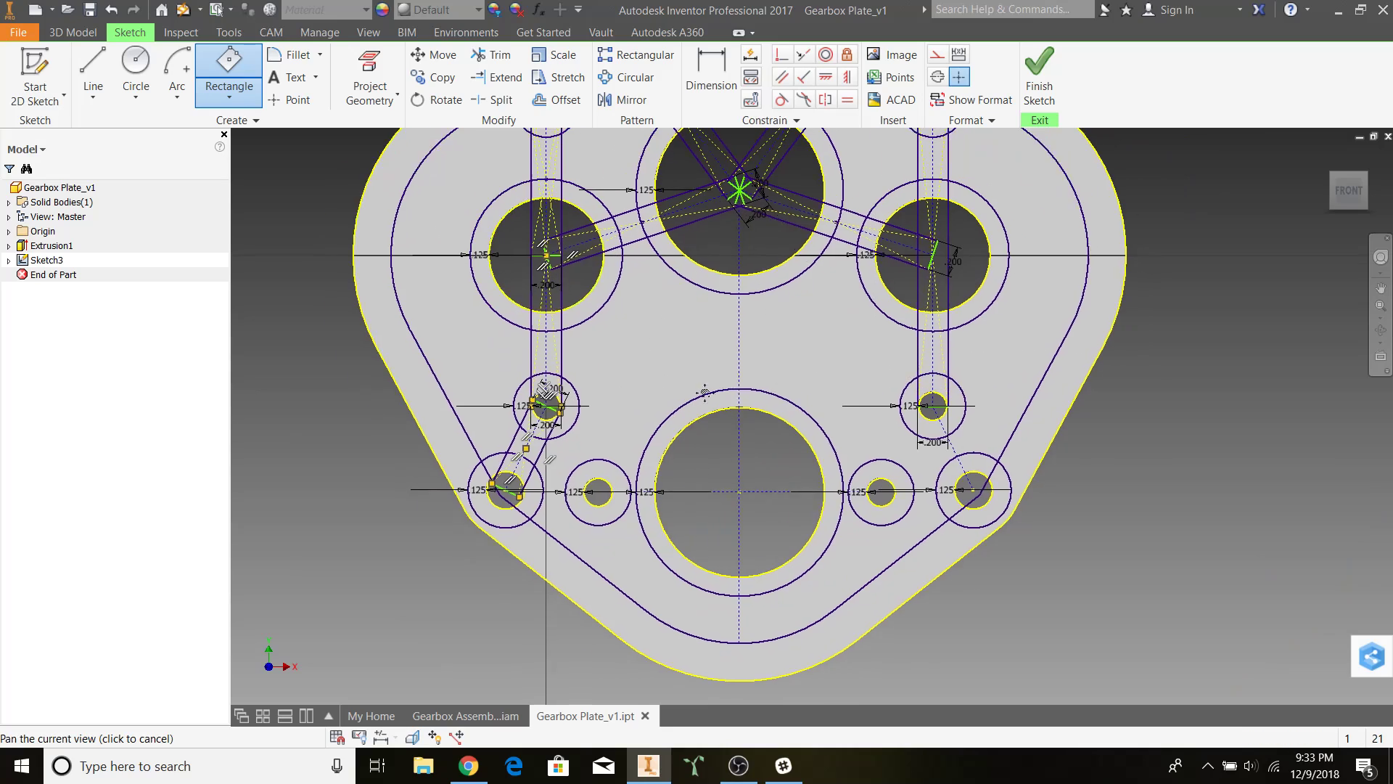
pyautogui.moveTo(1001, 490); pyautogui.dragTo(791, 537, button='middle')
pyautogui.click(762, 538)
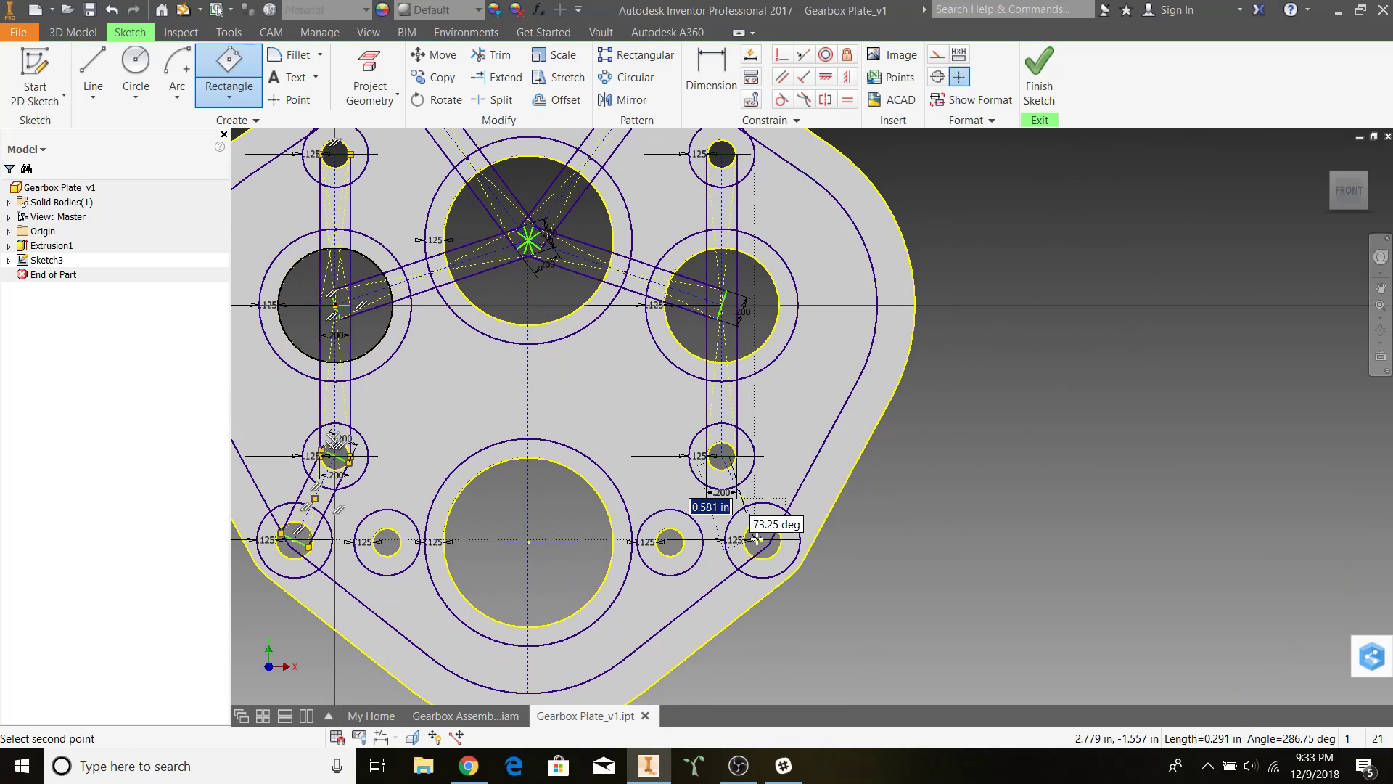
pyautogui.click(722, 456)
pyautogui.write('.2')
pyautogui.press('Return')
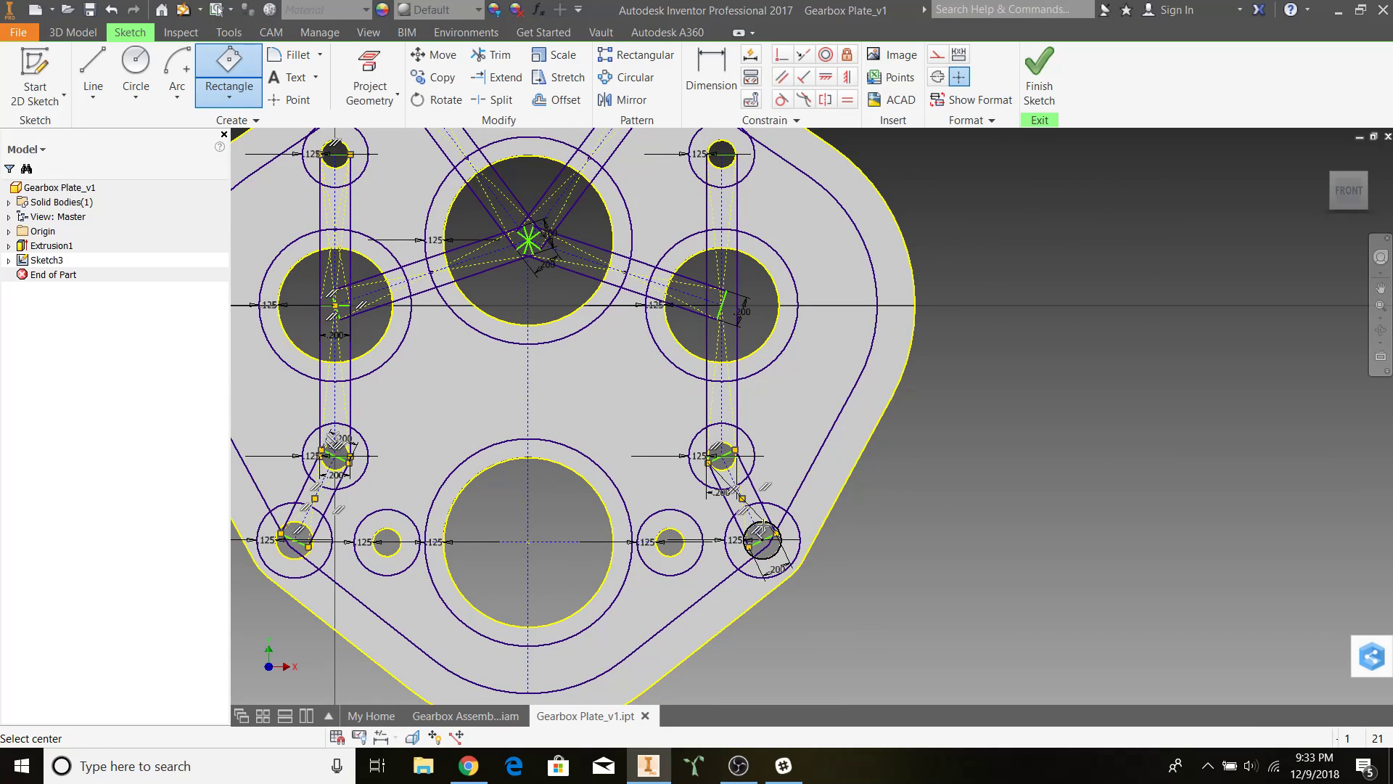
# - Draw a 0.2-wide center-point slot centred on the large hole, spanning the bottom small holes
pyautogui.click(528, 541)
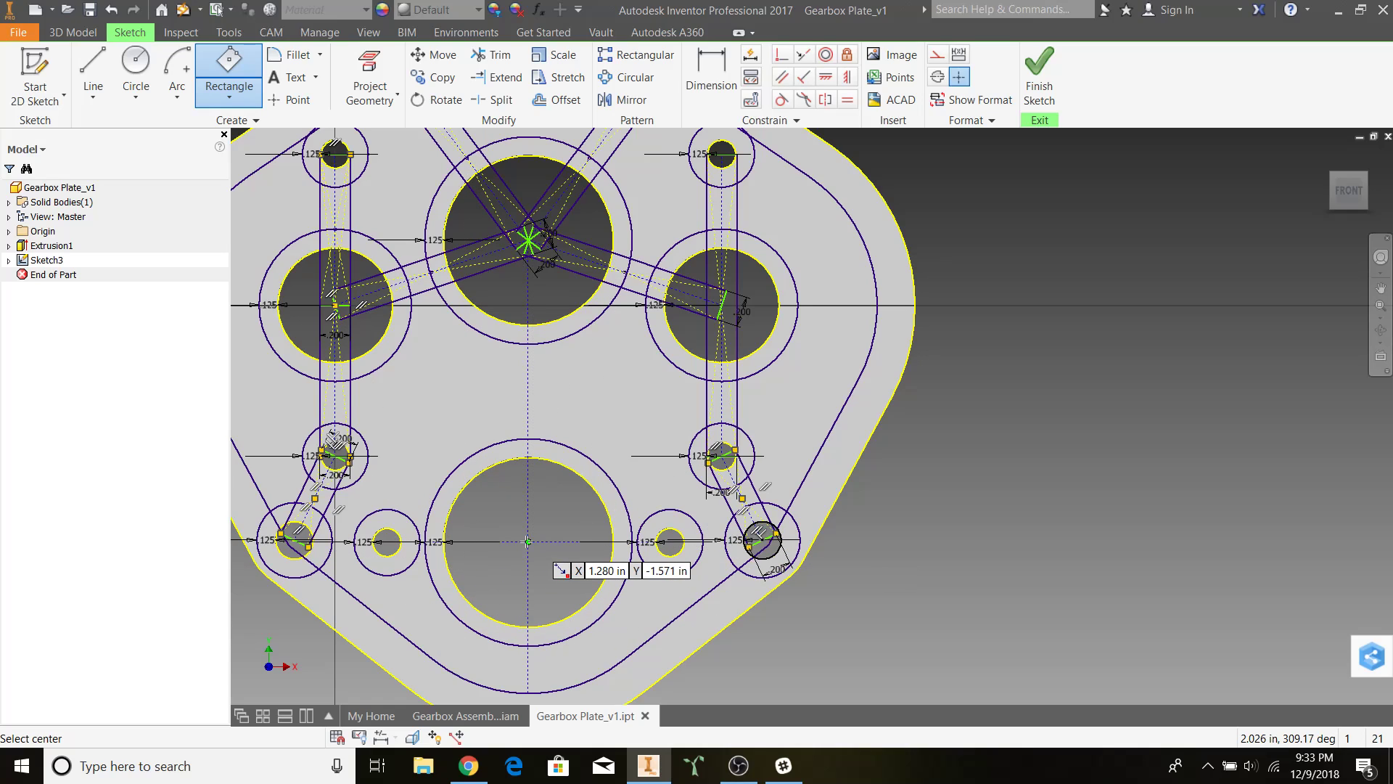
pyautogui.click(670, 542)
pyautogui.click(387, 542)
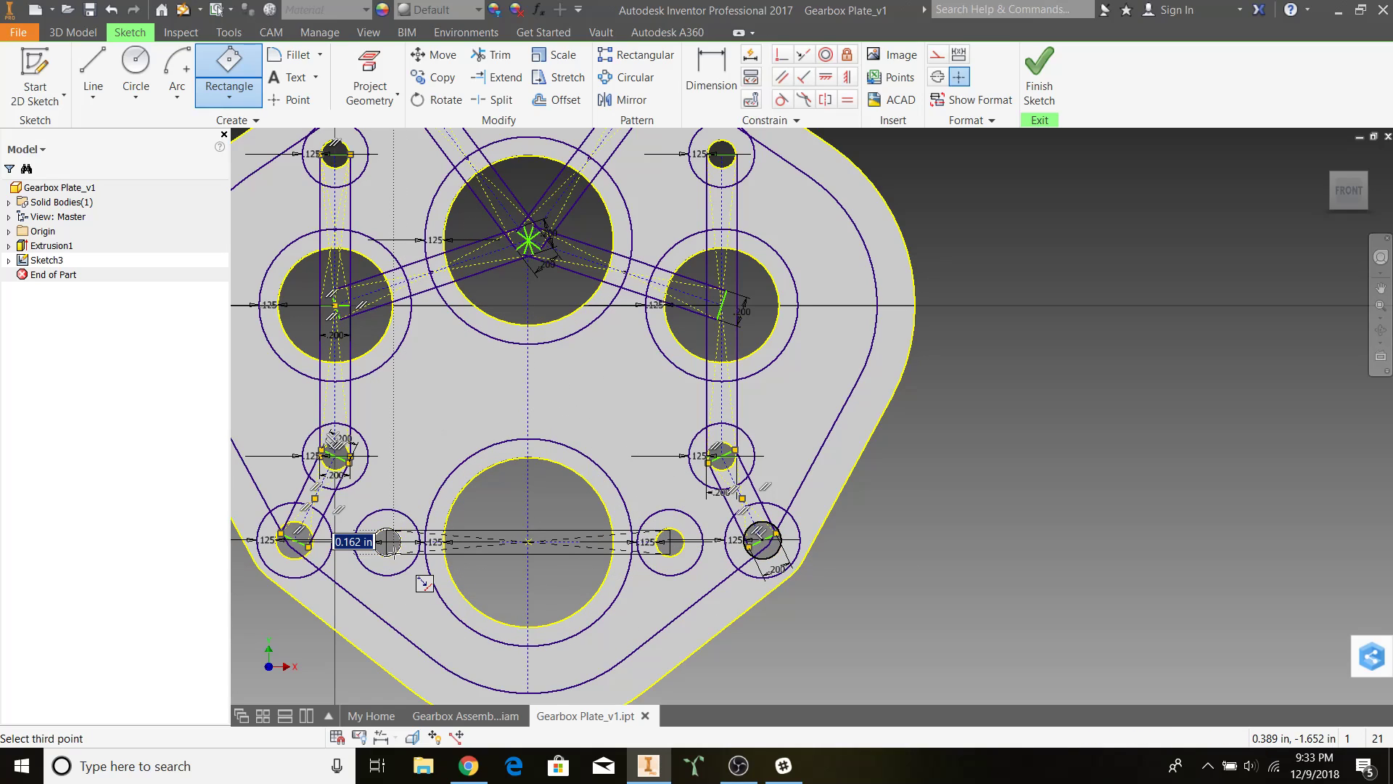
pyautogui.write('0.2')
pyautogui.press('Return')
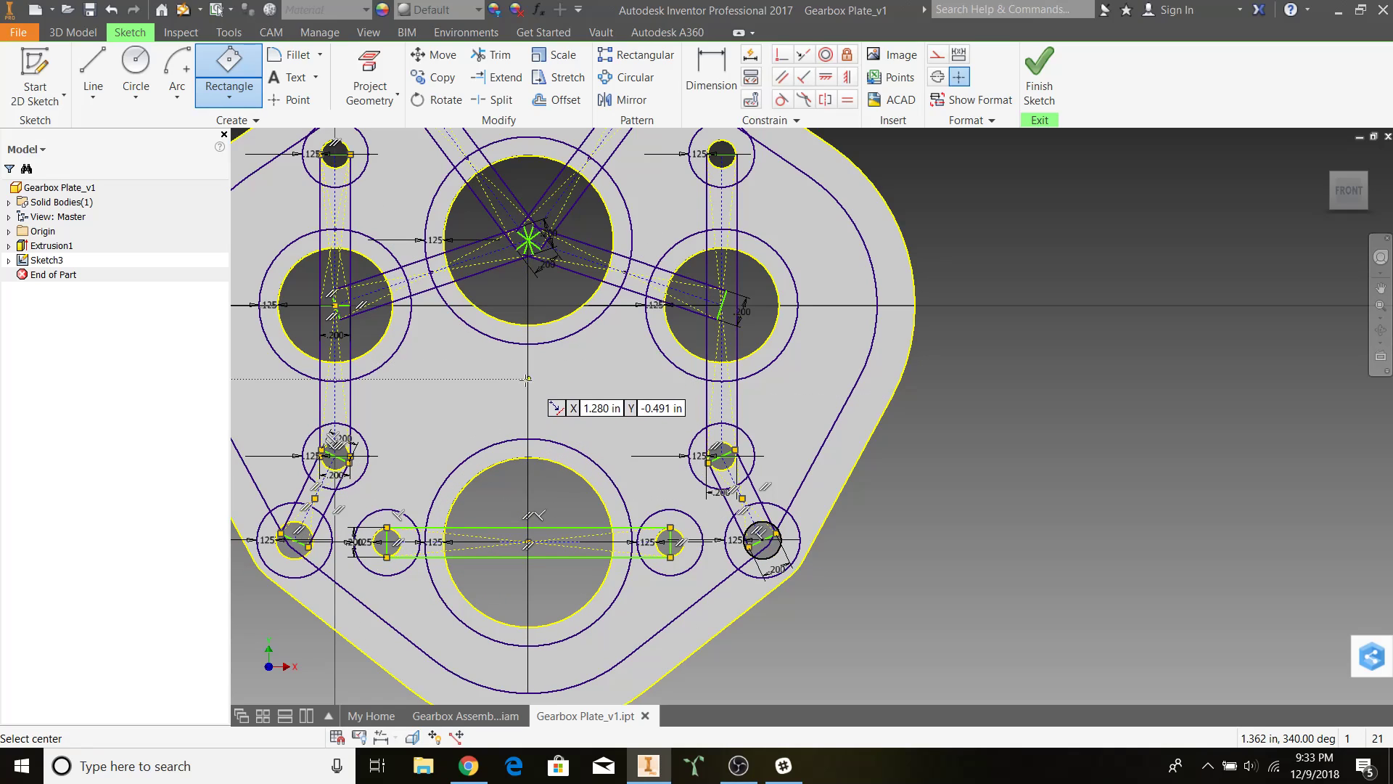
# - Draw a vertical slot from the lower large hole up to the top hole's centre
pyautogui.click(528, 467)
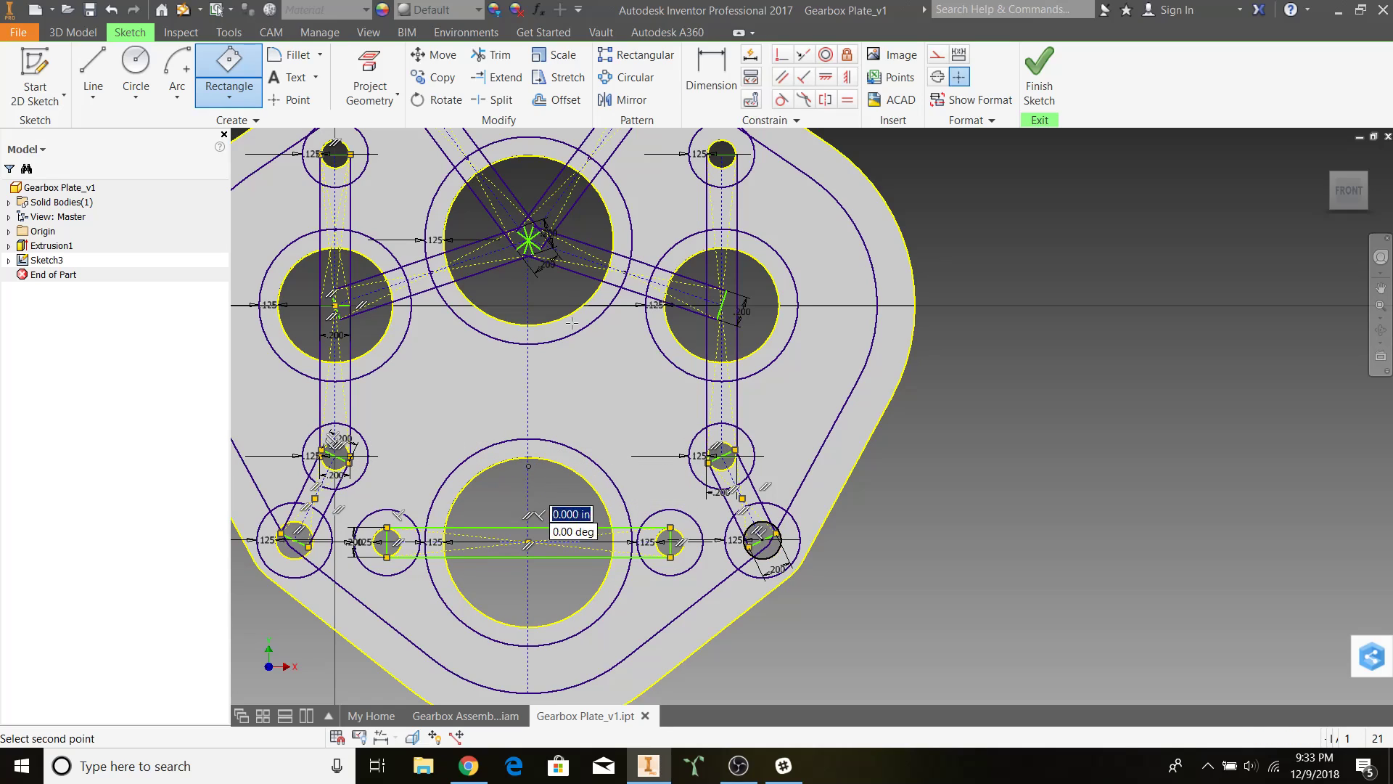
pyautogui.click(528, 239)
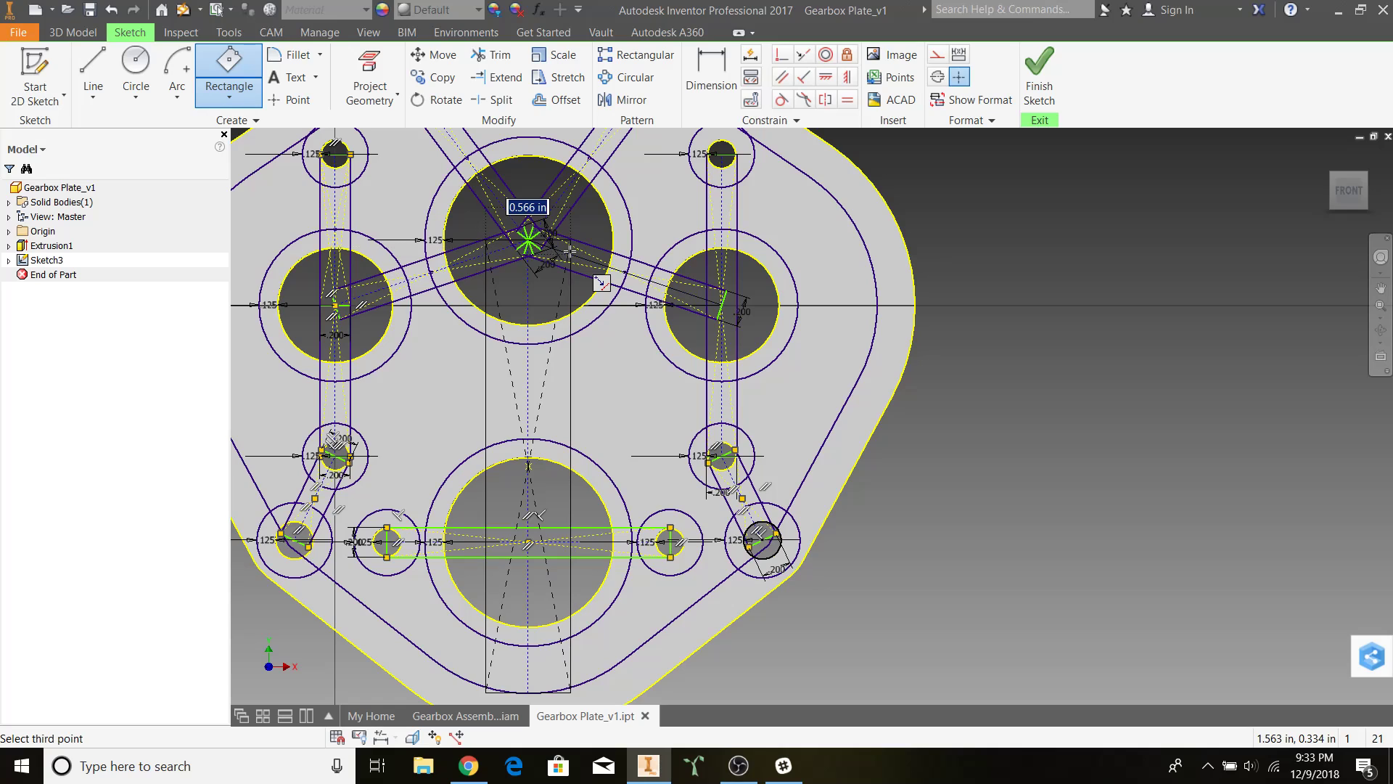
pyautogui.click(543, 251)
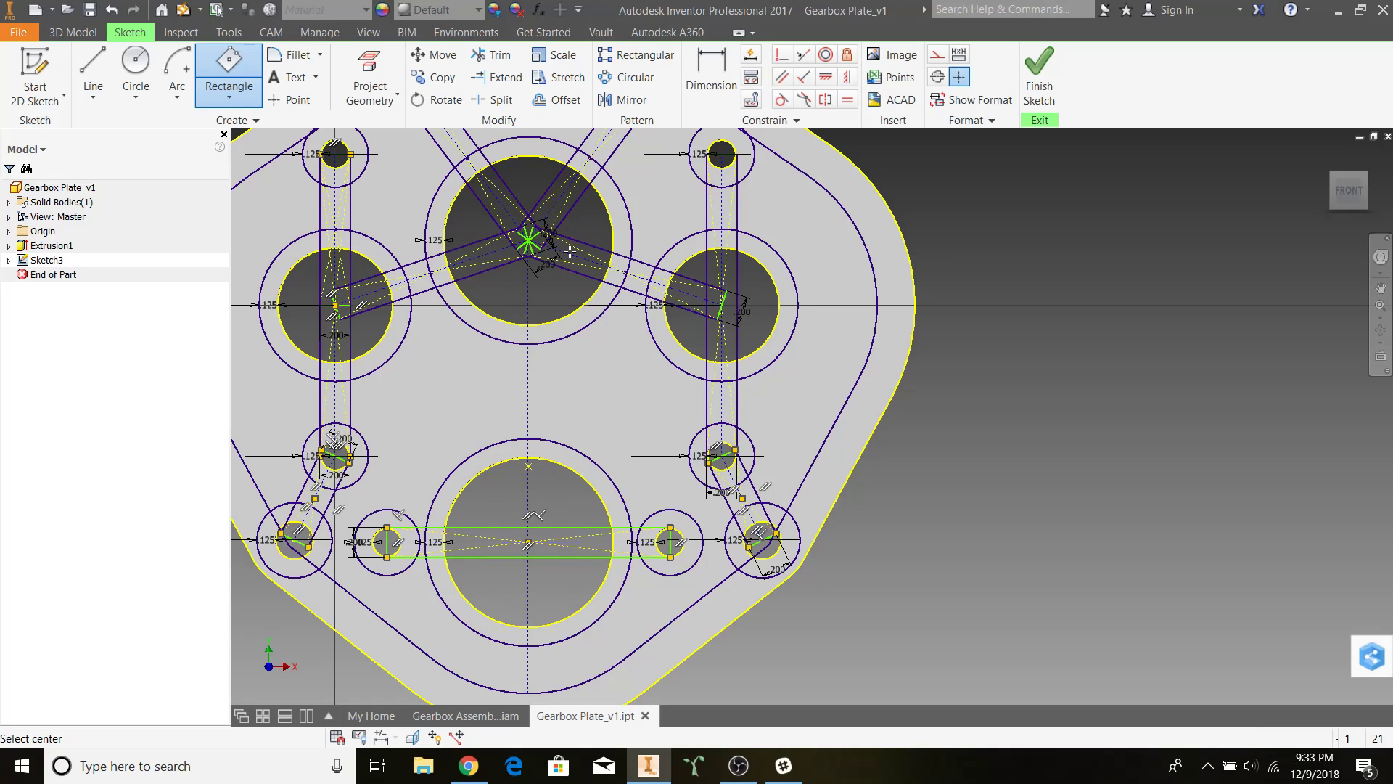
# - Exit slot drawing and drag the bottom slot outward toward the outer lower holes
pyautogui.press('Escape')
pyautogui.scroll(-2, 578, 523)
pyautogui.scroll(8, 580, 523)
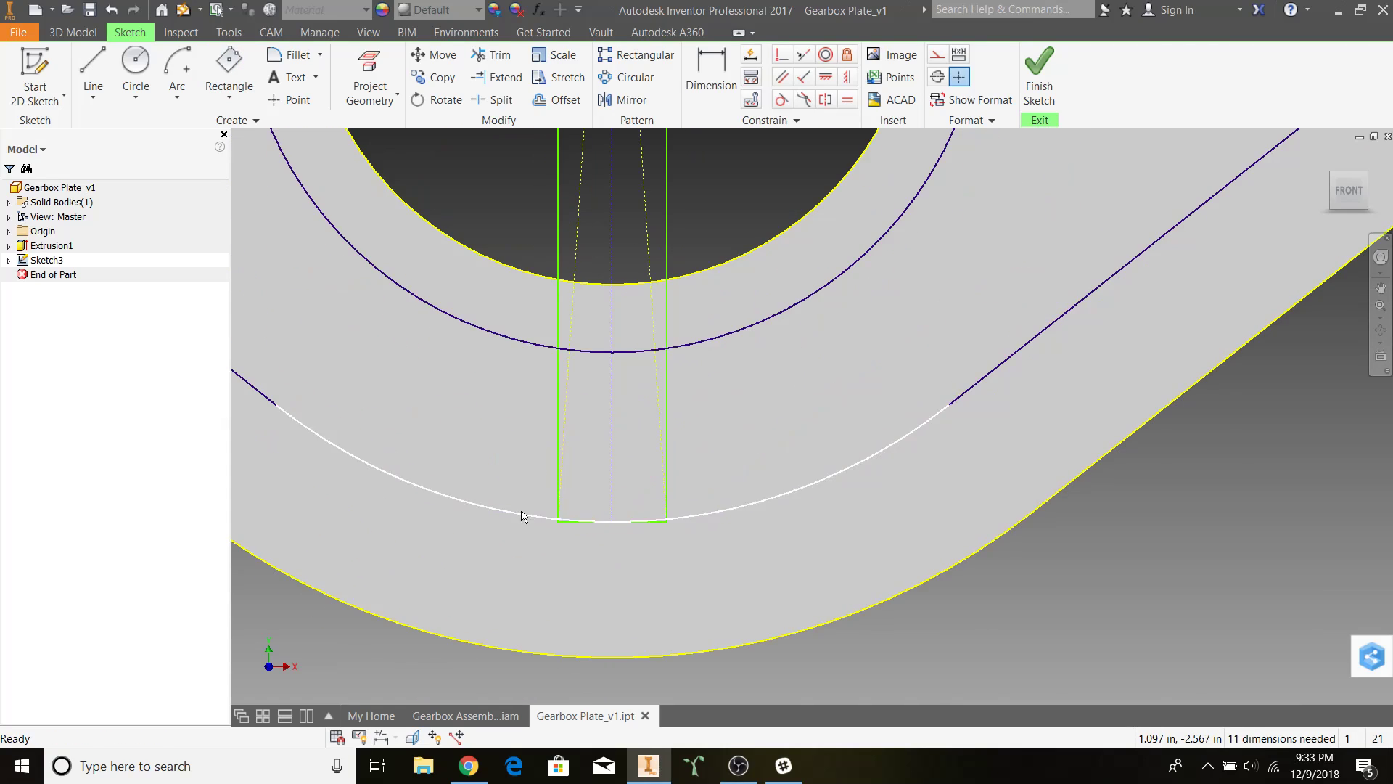
pyautogui.scroll(-6, 603, 524)
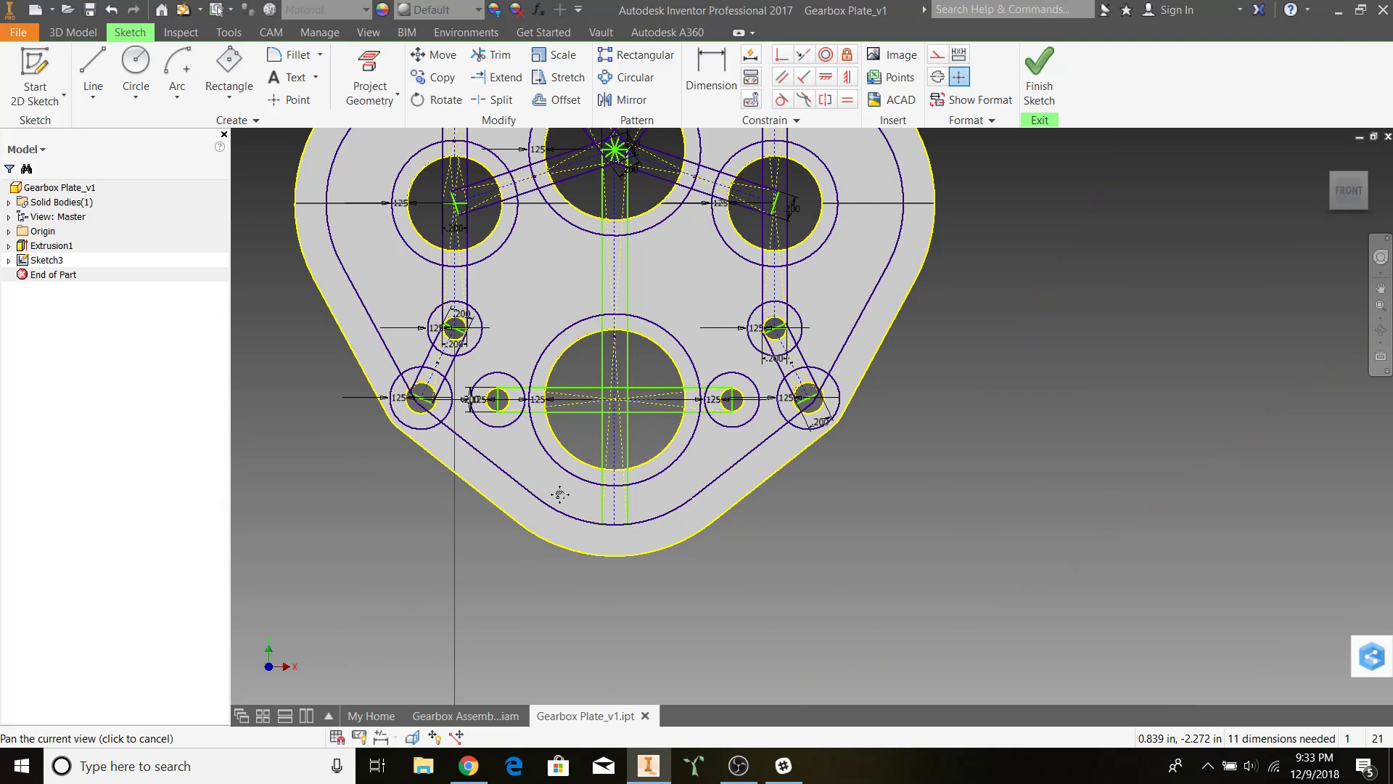
pyautogui.moveTo(413, 300); pyautogui.dragTo(441, 366, button='middle')
pyautogui.scroll(3, 441, 366)
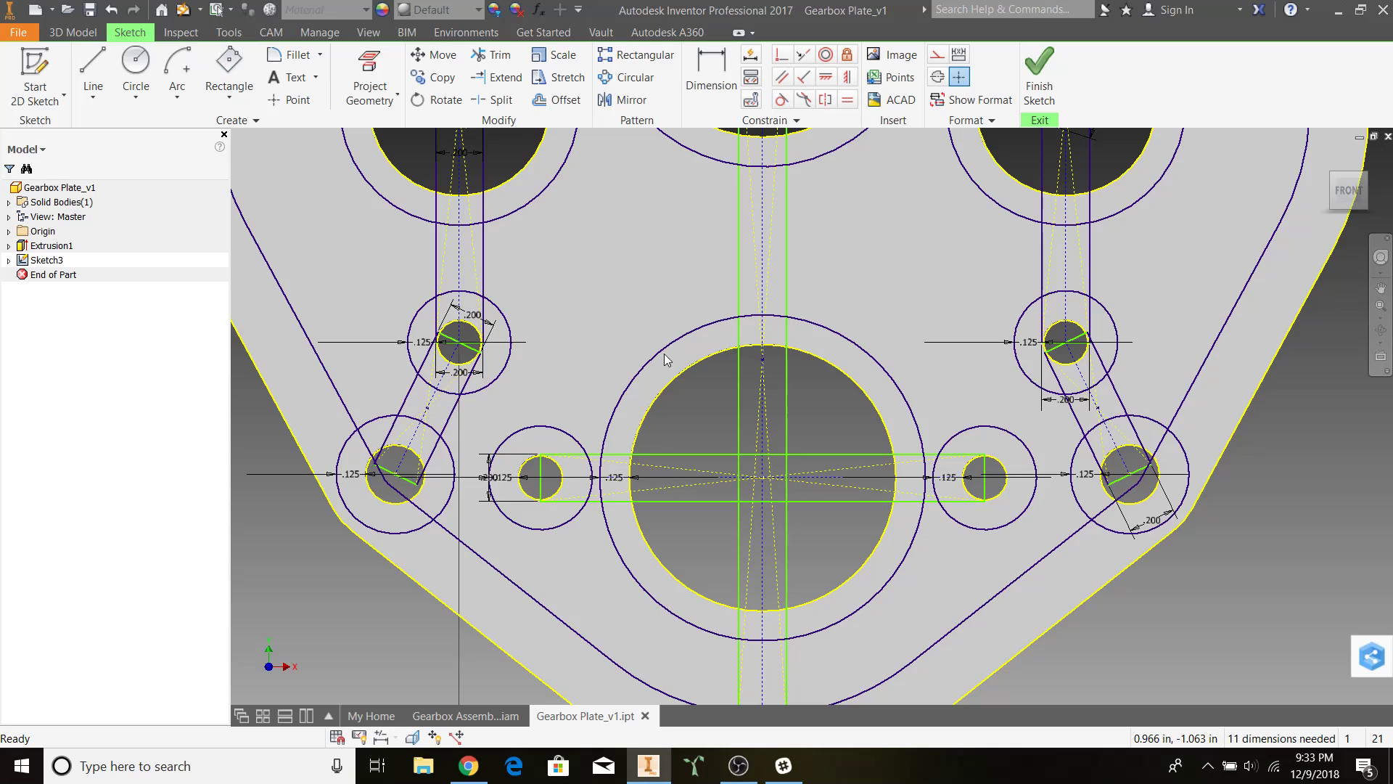
pyautogui.scroll(-2, 656, 355)
pyautogui.moveTo(1133, 367); pyautogui.dragTo(1138, 496, button='middle')
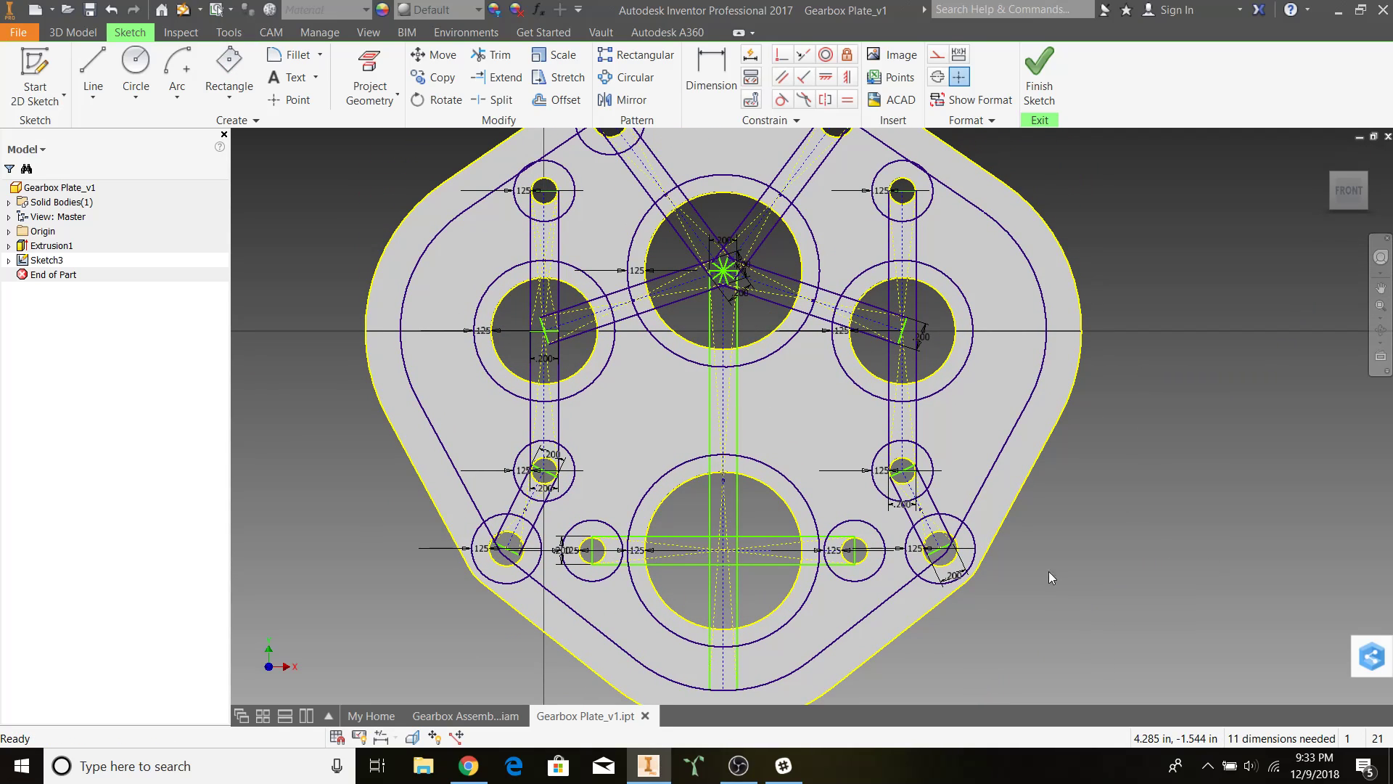
pyautogui.scroll(3, 768, 638)
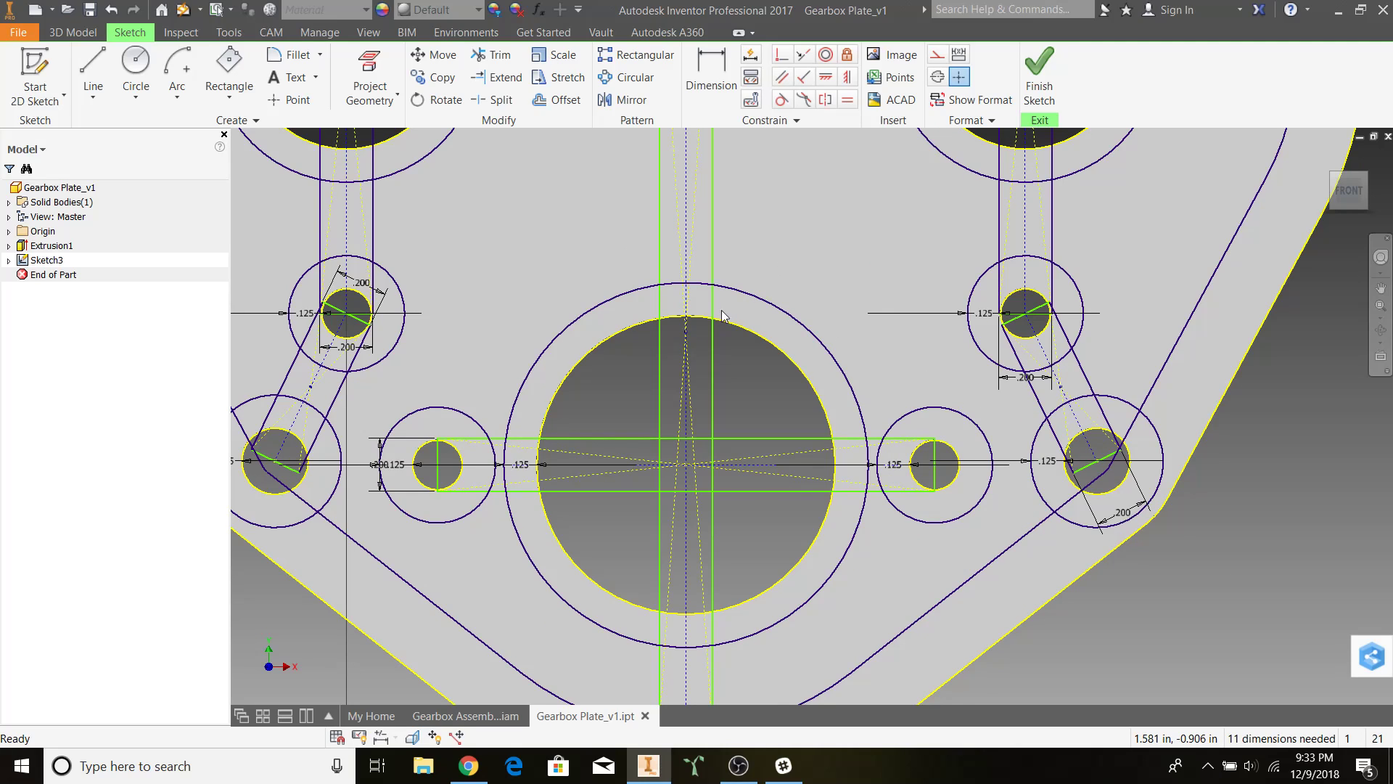
pyautogui.moveTo(418, 336); pyautogui.dragTo(576, 327, button='middle')
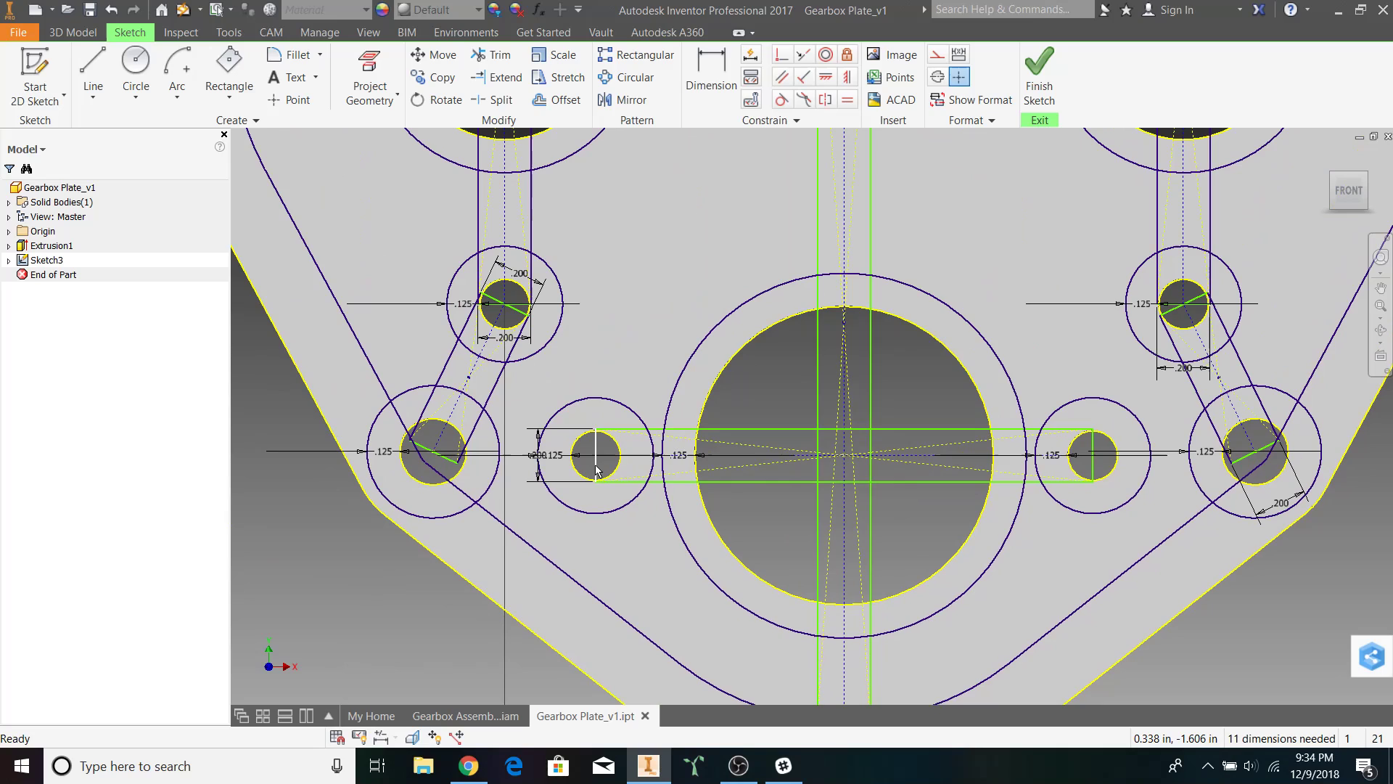
pyautogui.moveTo(596, 471); pyautogui.dragTo(431, 464)
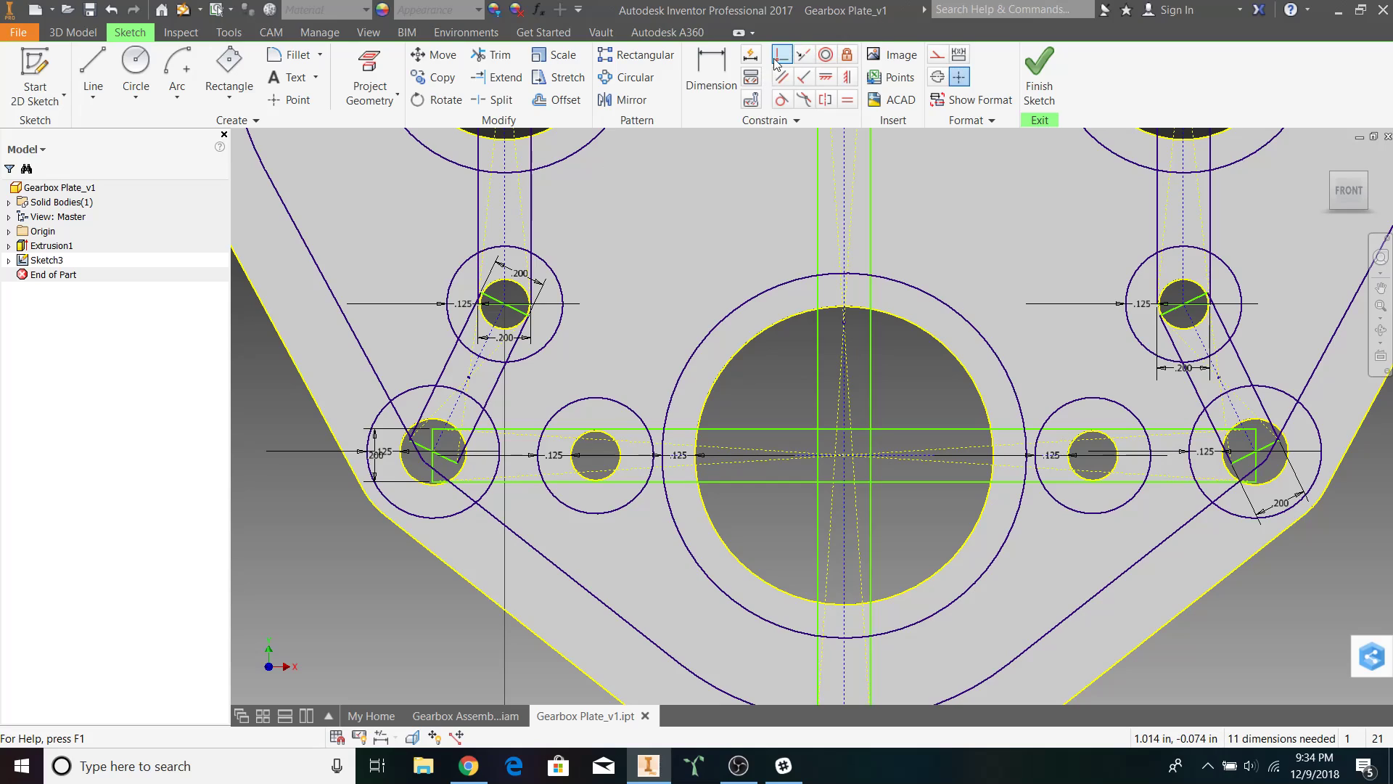
# - Constrain the bottom slot's left end coincident with the lower-left hole's centre
pyautogui.click(781, 55)
pyautogui.scroll(-3, 428, 475)
pyautogui.click(441, 482)
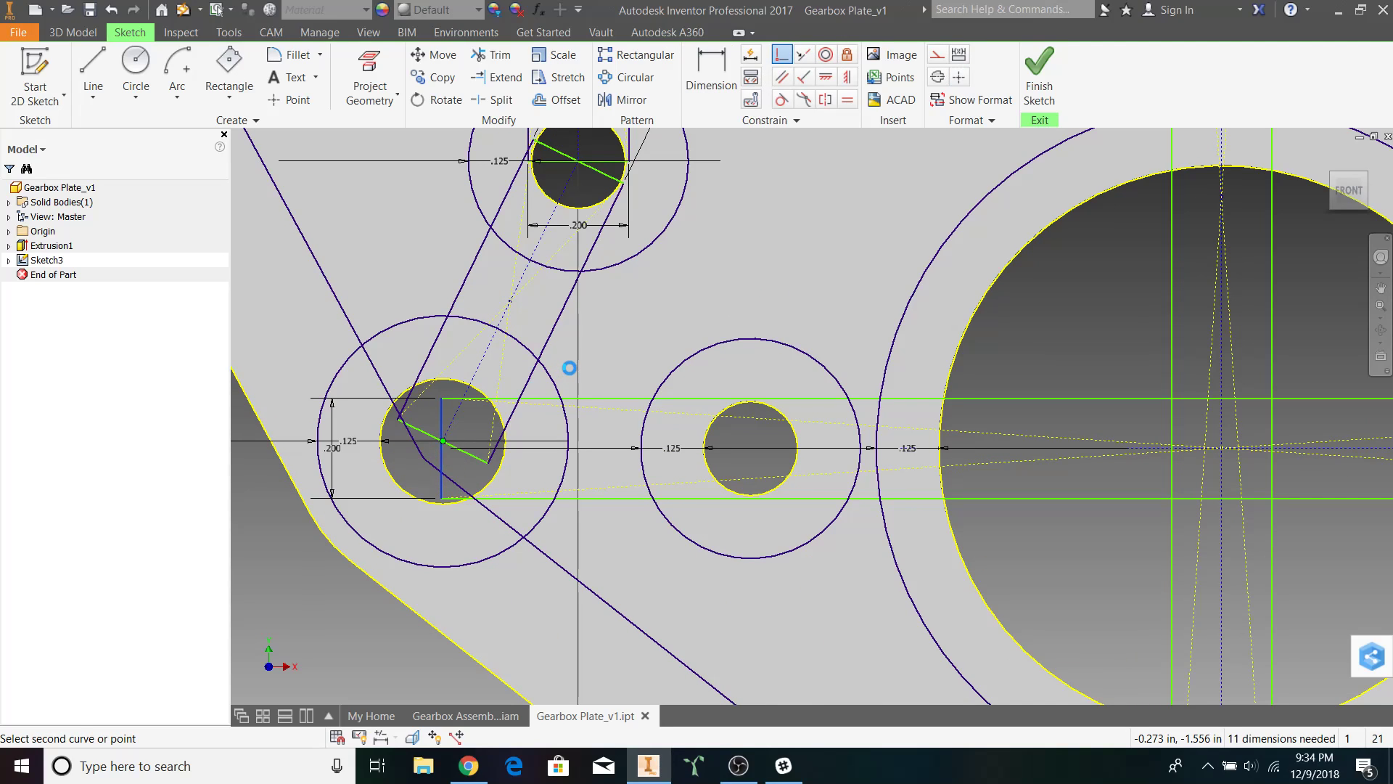
pyautogui.scroll(5, 574, 371)
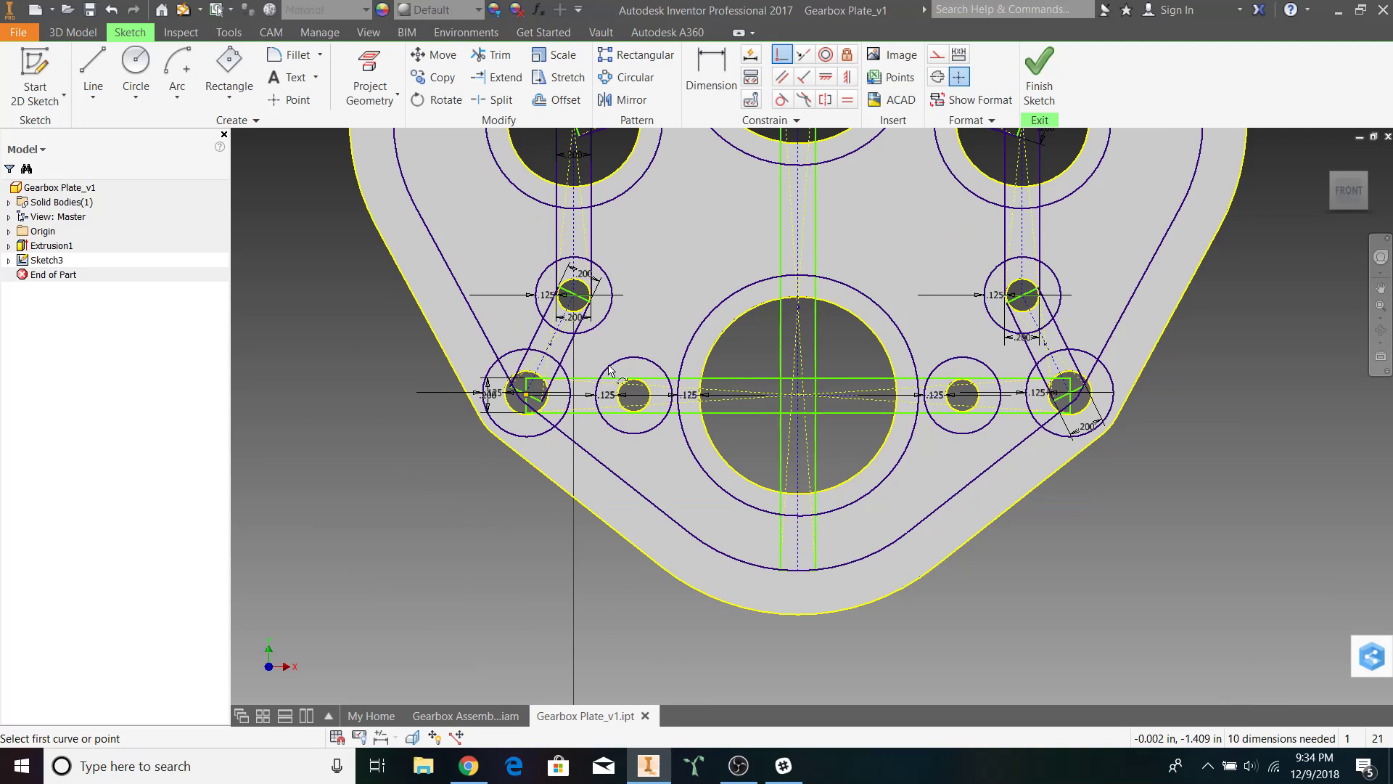
pyautogui.moveTo(927, 360)
pyautogui.mouseDown(button='middle')
pyautogui.moveTo(911, 317)
pyautogui.moveTo(873, 407)
pyautogui.moveTo(878, 470)
pyautogui.mouseUp(button='middle')
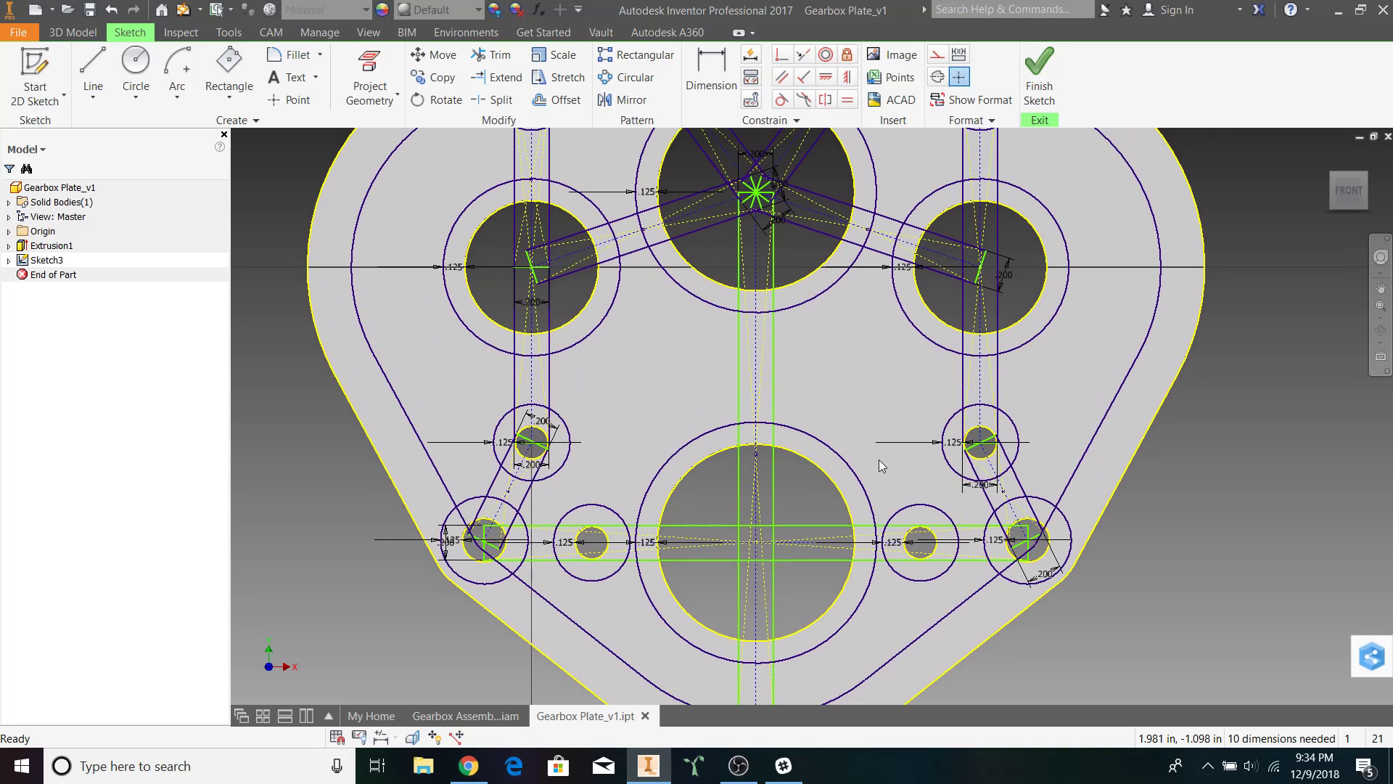
# - Zoom over the full plate sketch and dismiss the desktop notification
pyautogui.scroll(3, 878, 457)
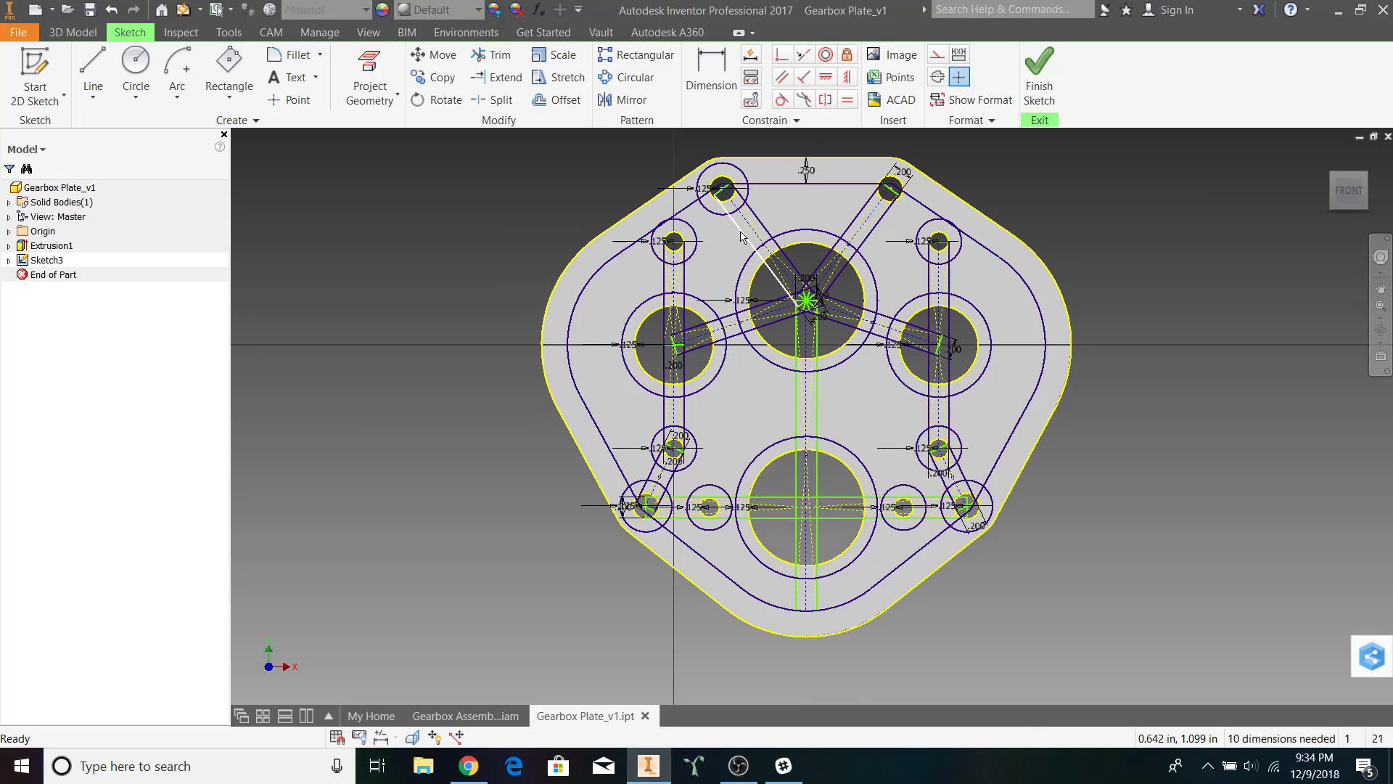
pyautogui.scroll(-5, 673, 228)
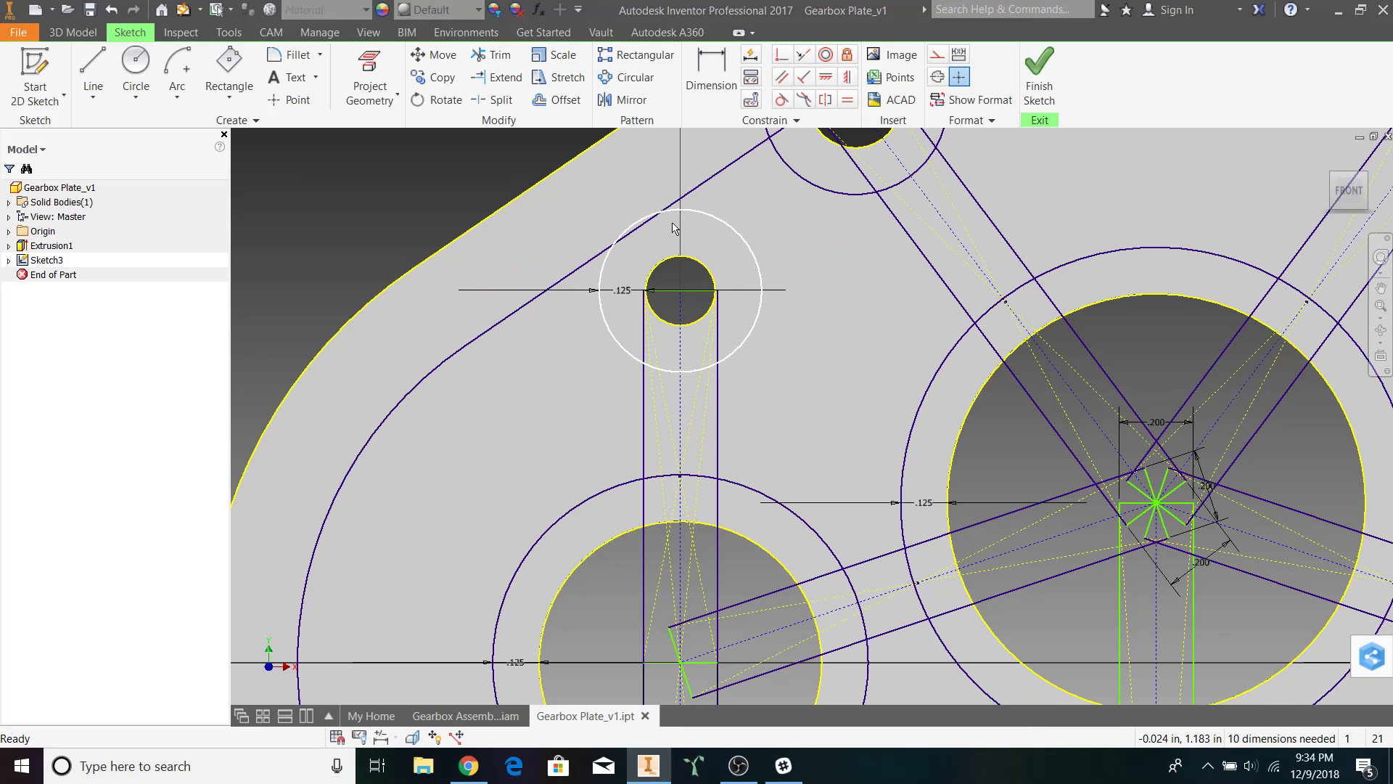
pyautogui.scroll(4, 623, 325)
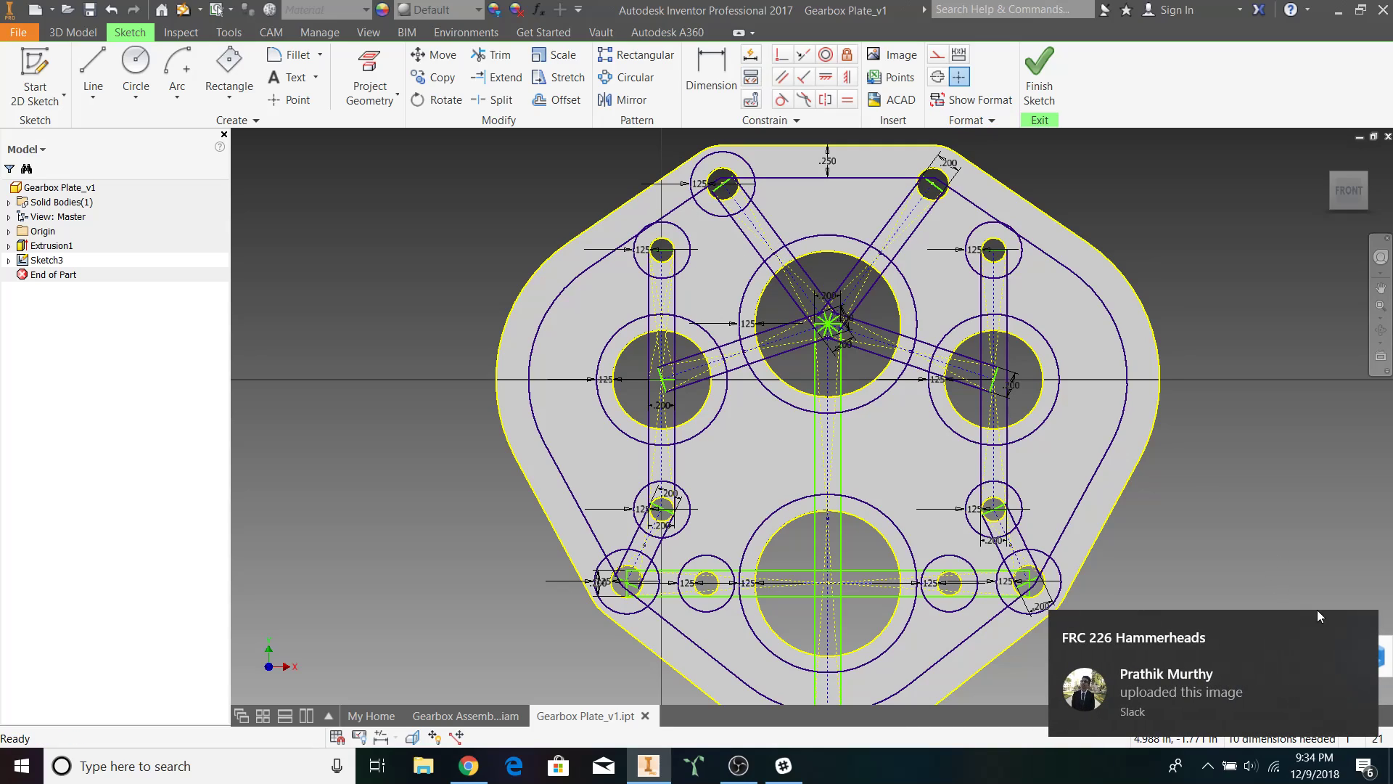
pyautogui.click(1358, 629)
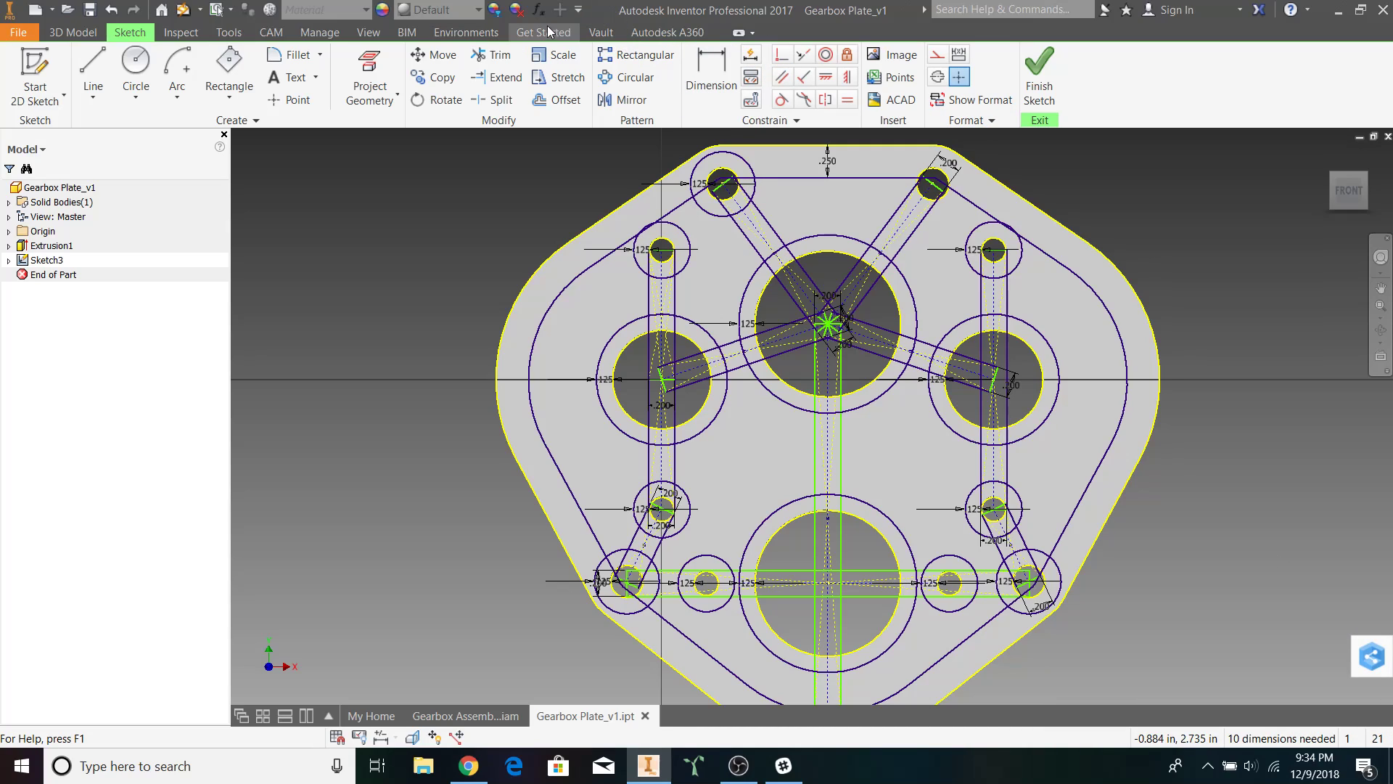
pyautogui.click(506, 65)
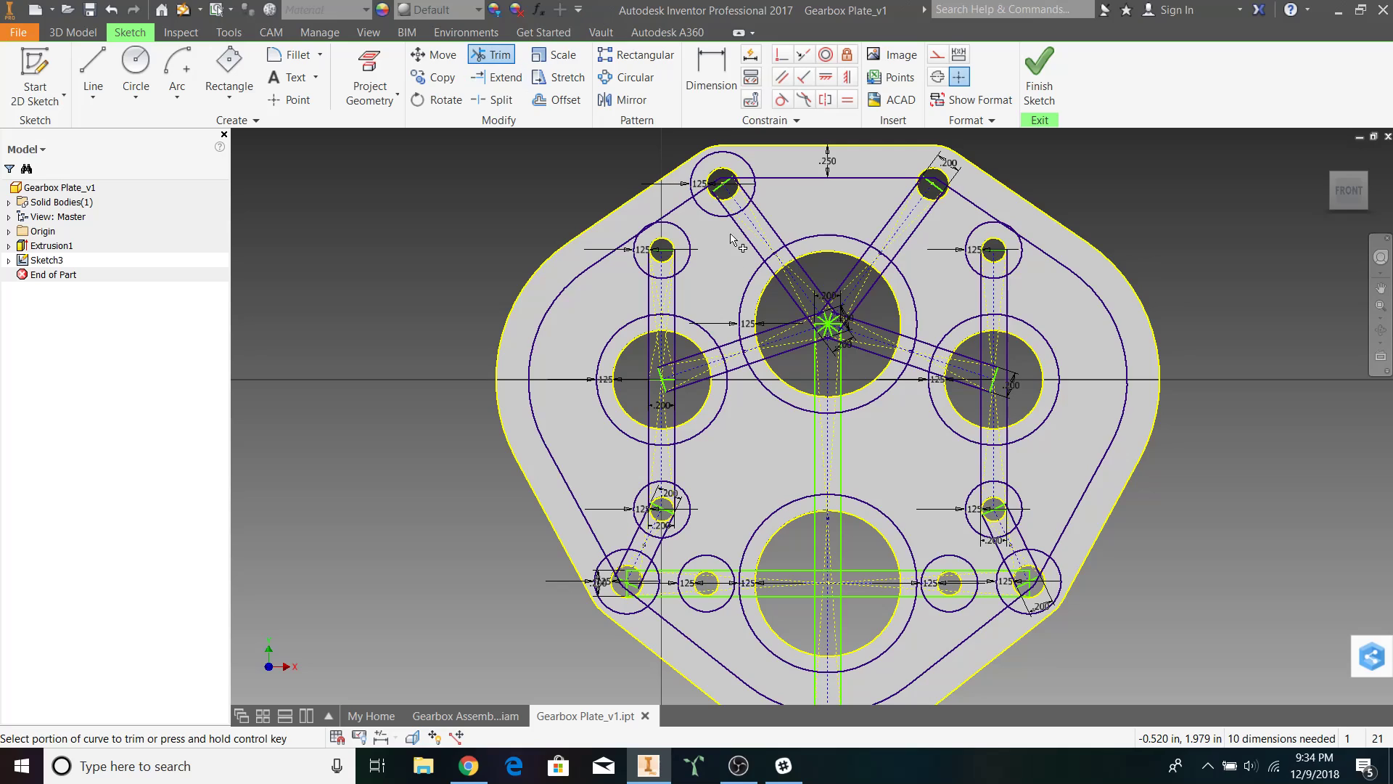
pyautogui.scroll(3, 768, 172)
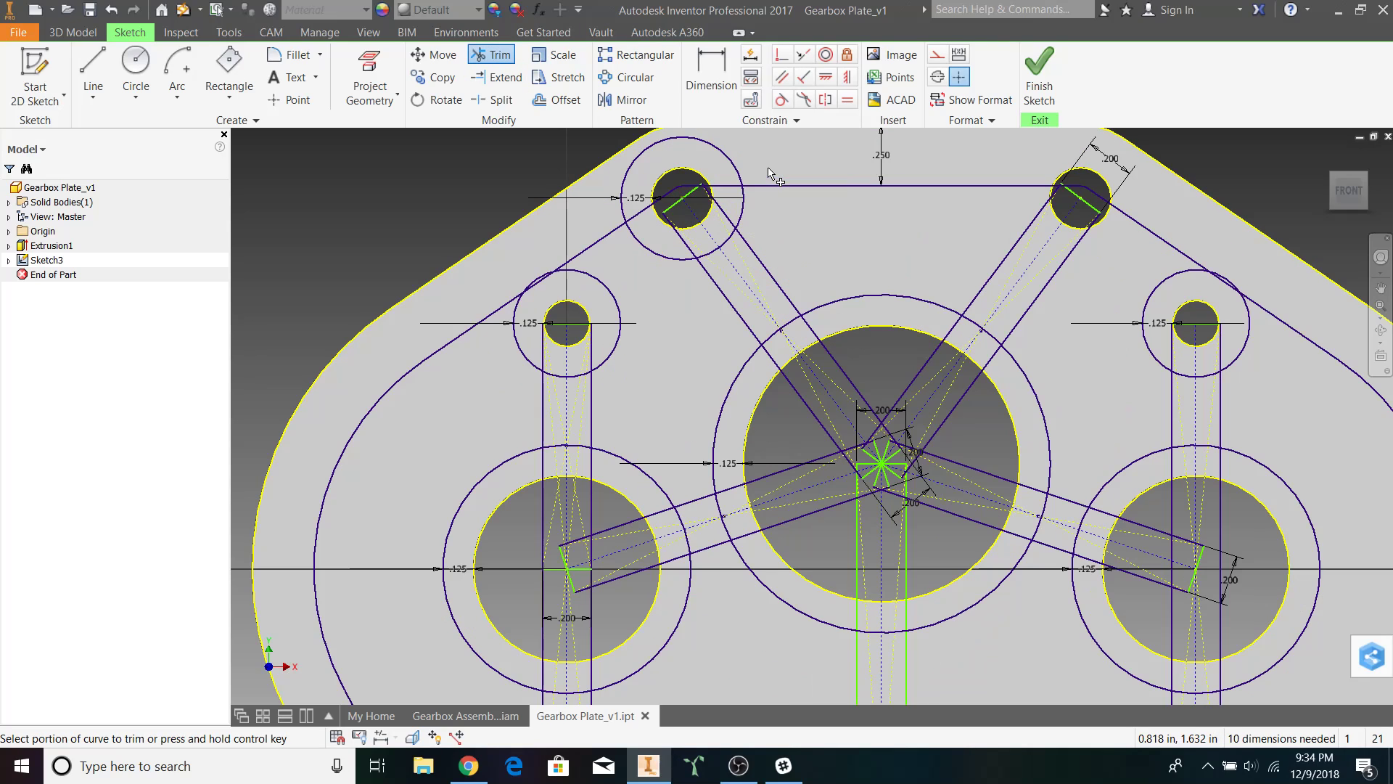
pyautogui.scroll(3, 752, 176)
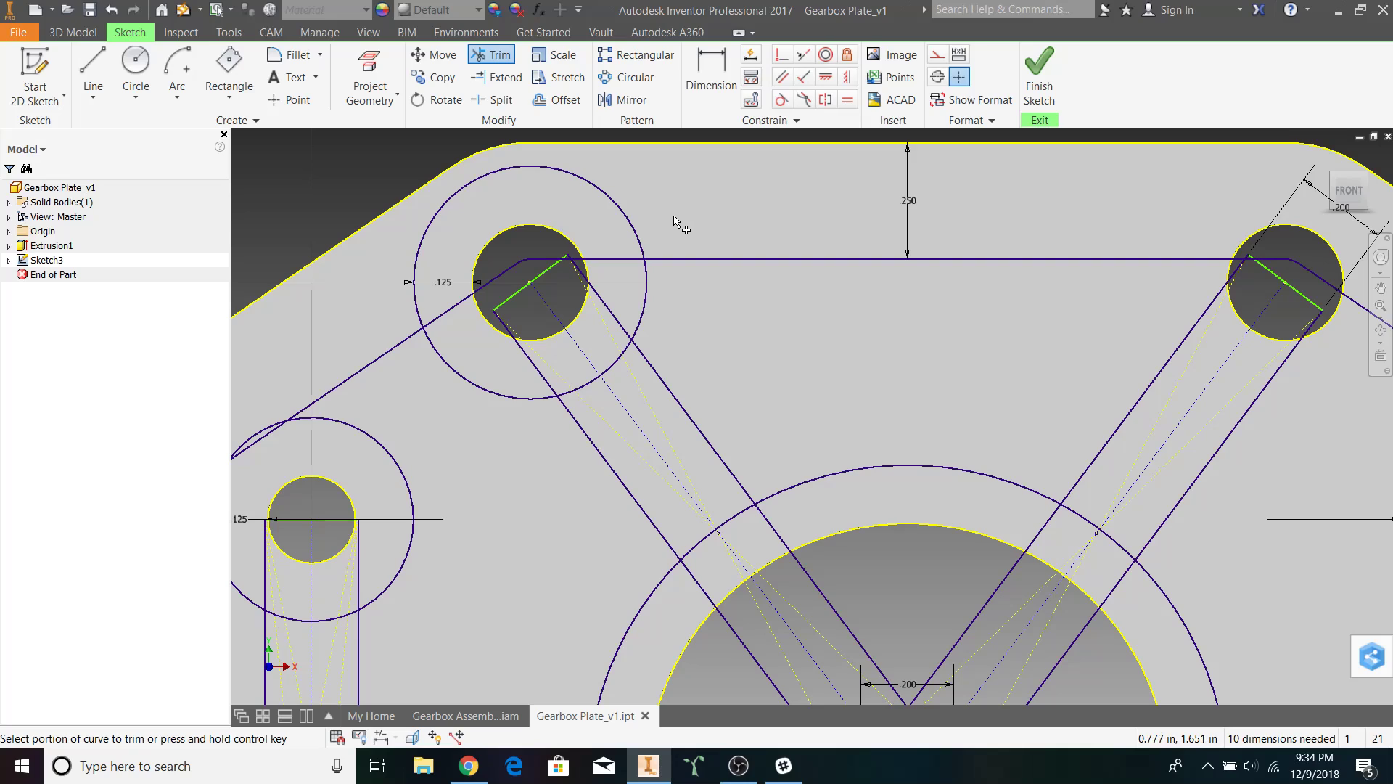
pyautogui.moveTo(682, 225)
pyautogui.mouseDown()
pyautogui.moveTo(657, 226)
pyautogui.moveTo(630, 255)
pyautogui.moveTo(616, 363)
pyautogui.moveTo(633, 397)
pyautogui.mouseUp()
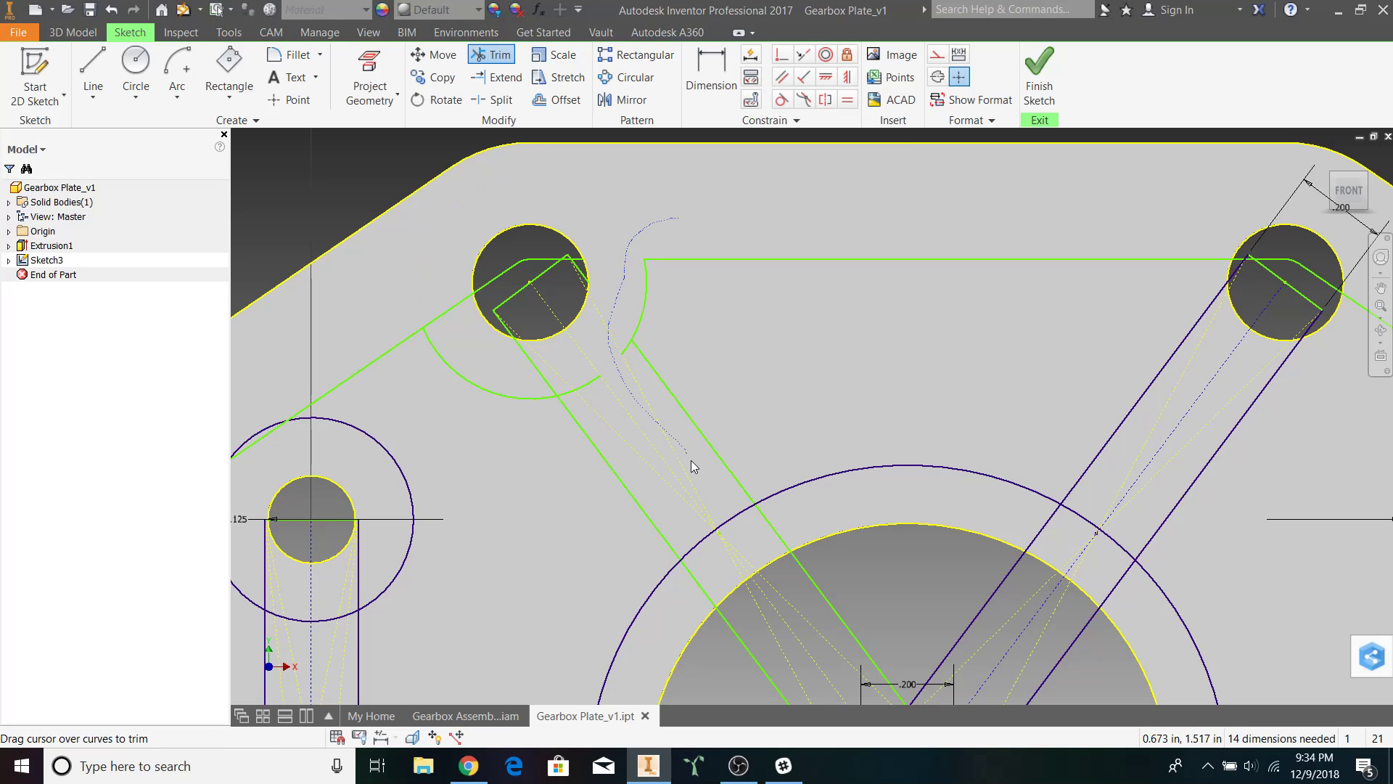
pyautogui.moveTo(747, 521); pyautogui.dragTo(853, 525)
pyautogui.moveTo(1033, 511)
pyautogui.mouseDown()
pyautogui.moveTo(1089, 506)
pyautogui.moveTo(1208, 414)
pyautogui.mouseUp()
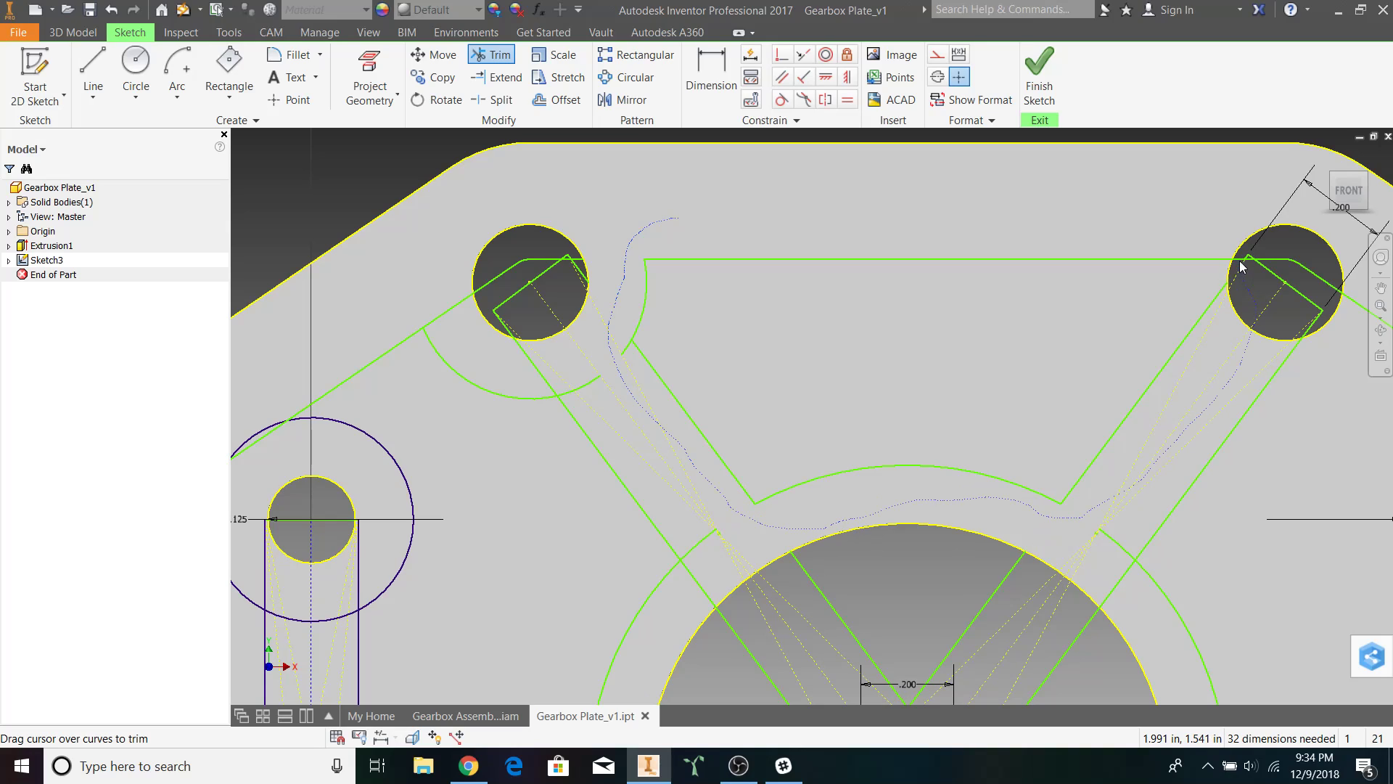
pyautogui.moveTo(1249, 254); pyautogui.dragTo(1249, 252)
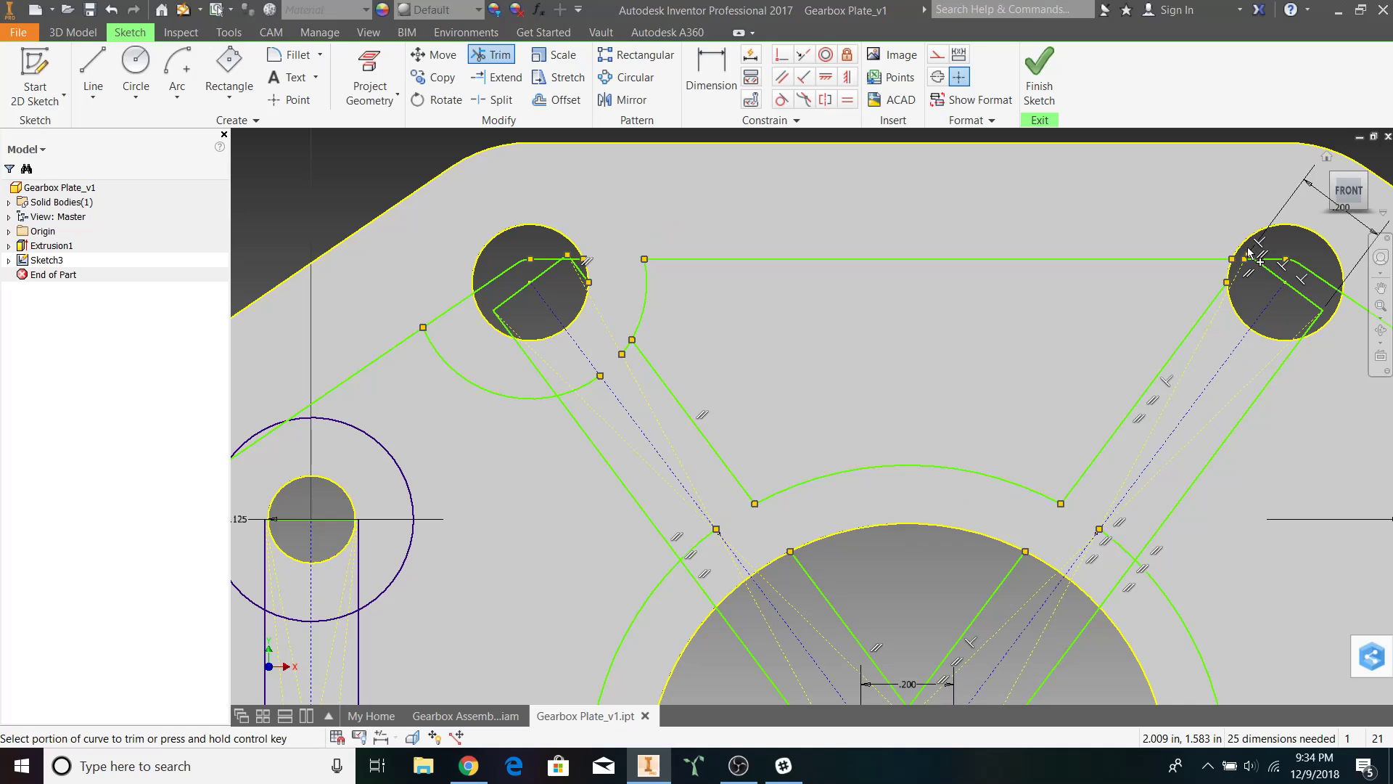
# - Undo the top pocket trim and offset the small upper-right hole by .125
pyautogui.hotkey('ctrl', 'z')
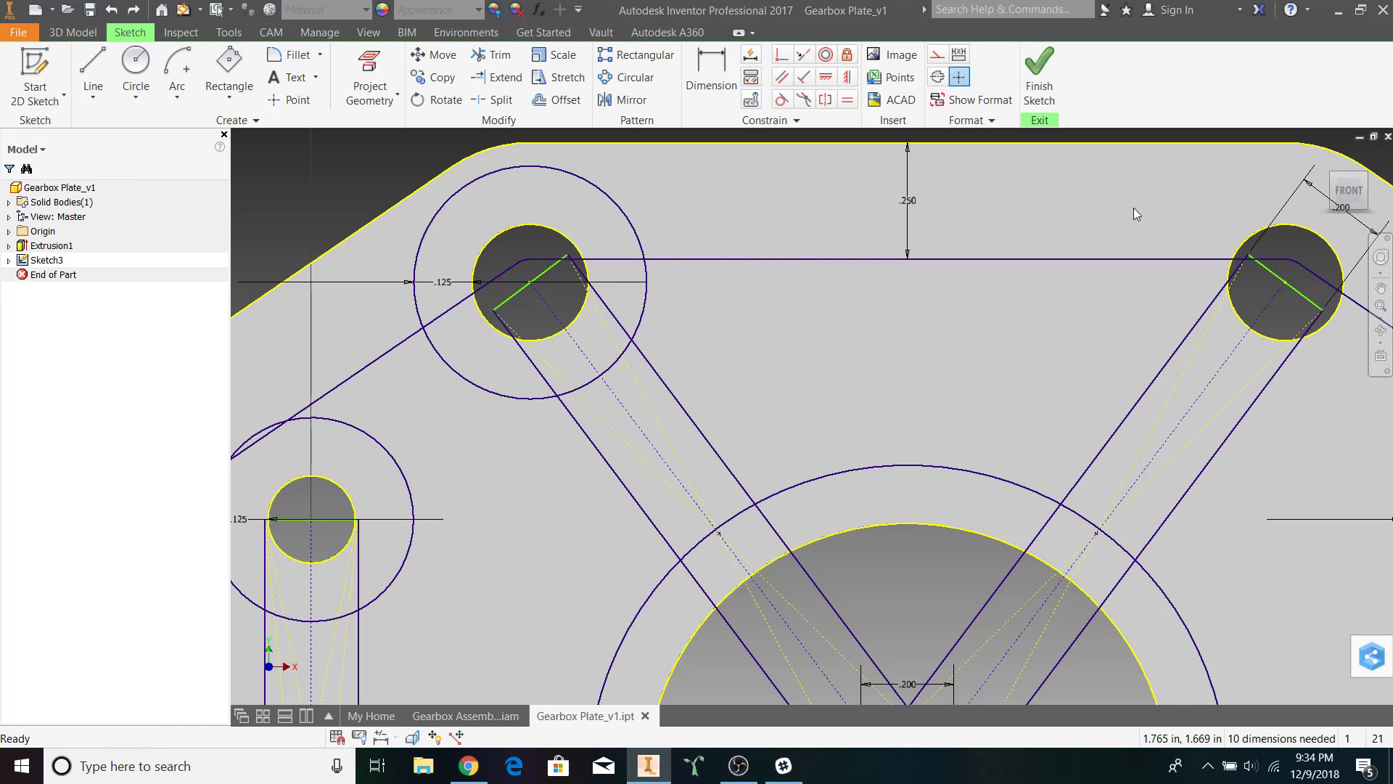
pyautogui.scroll(4, 1133, 207)
pyautogui.scroll(-2, 969, 244)
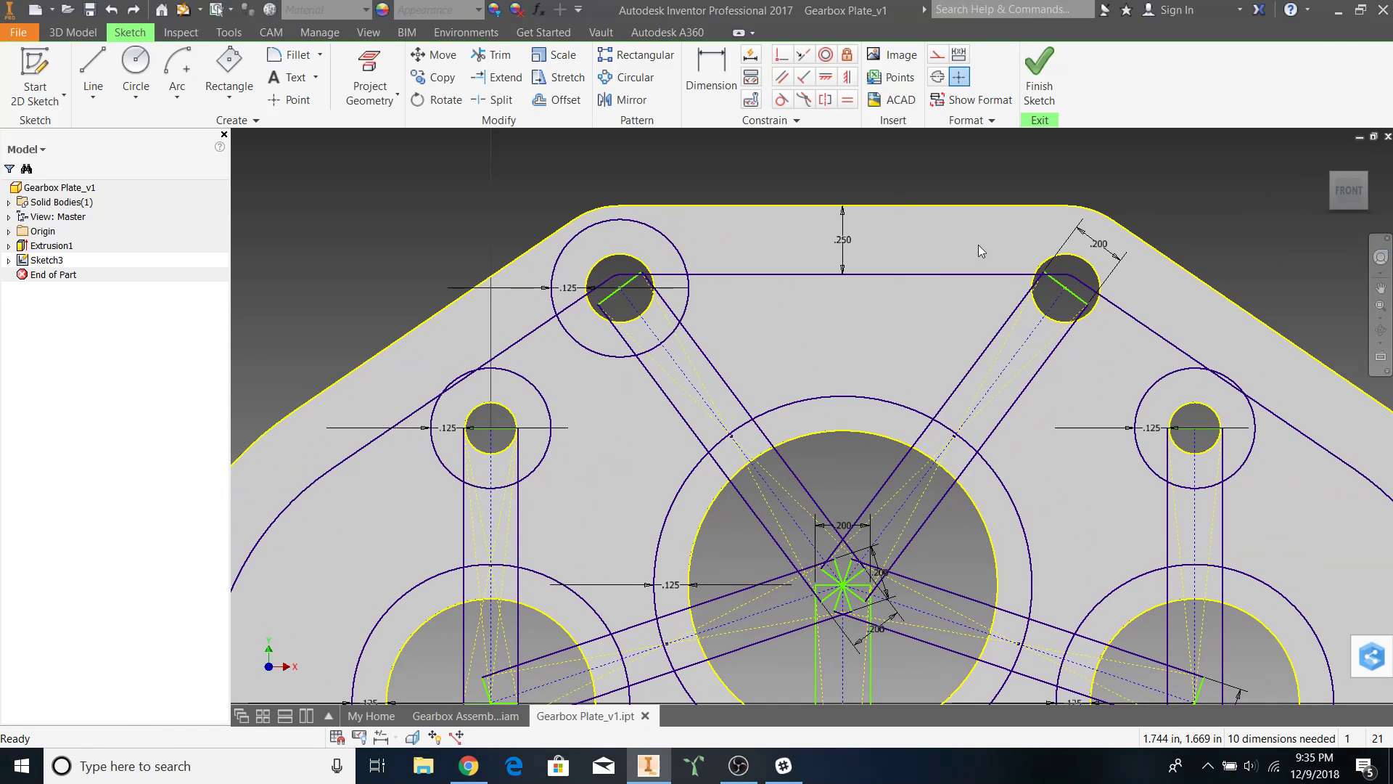
pyautogui.click(557, 99)
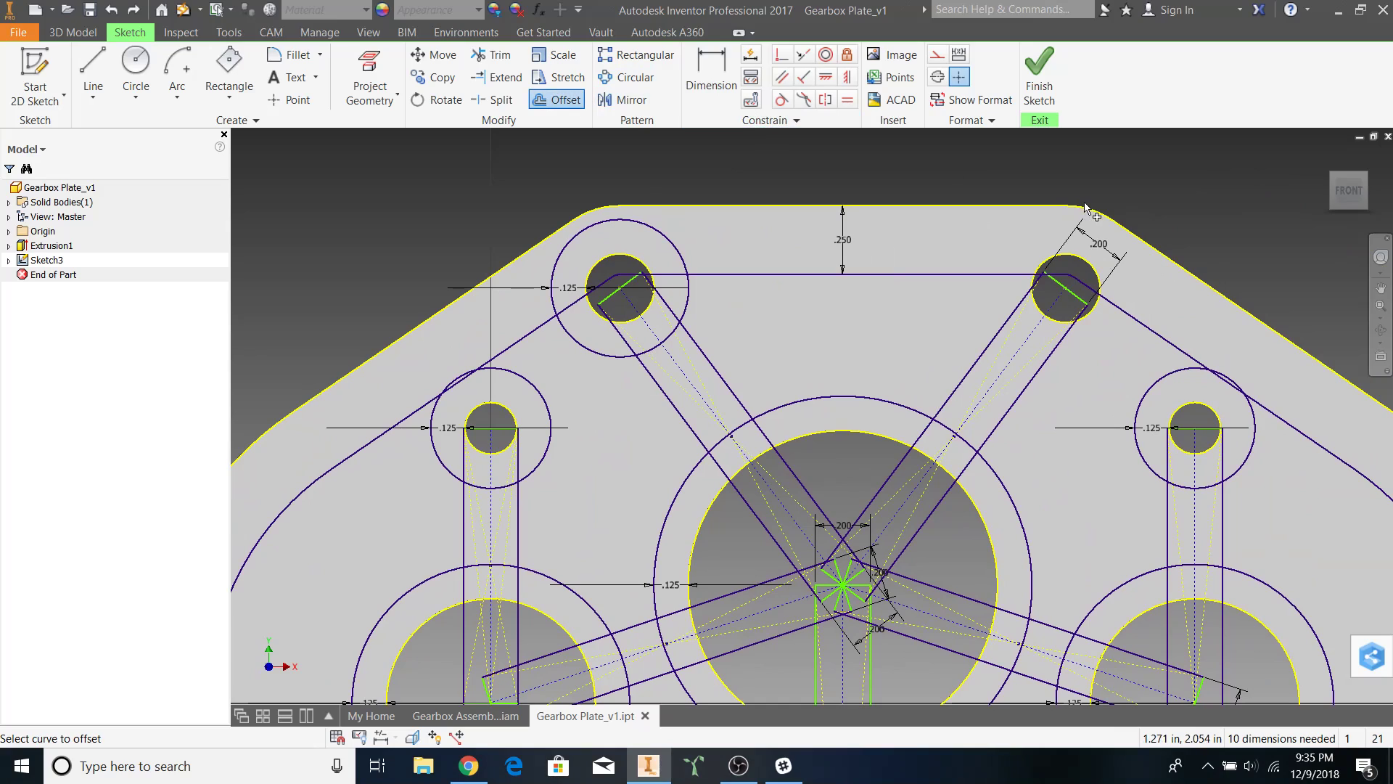
pyautogui.click(1056, 266)
pyautogui.write('.125')
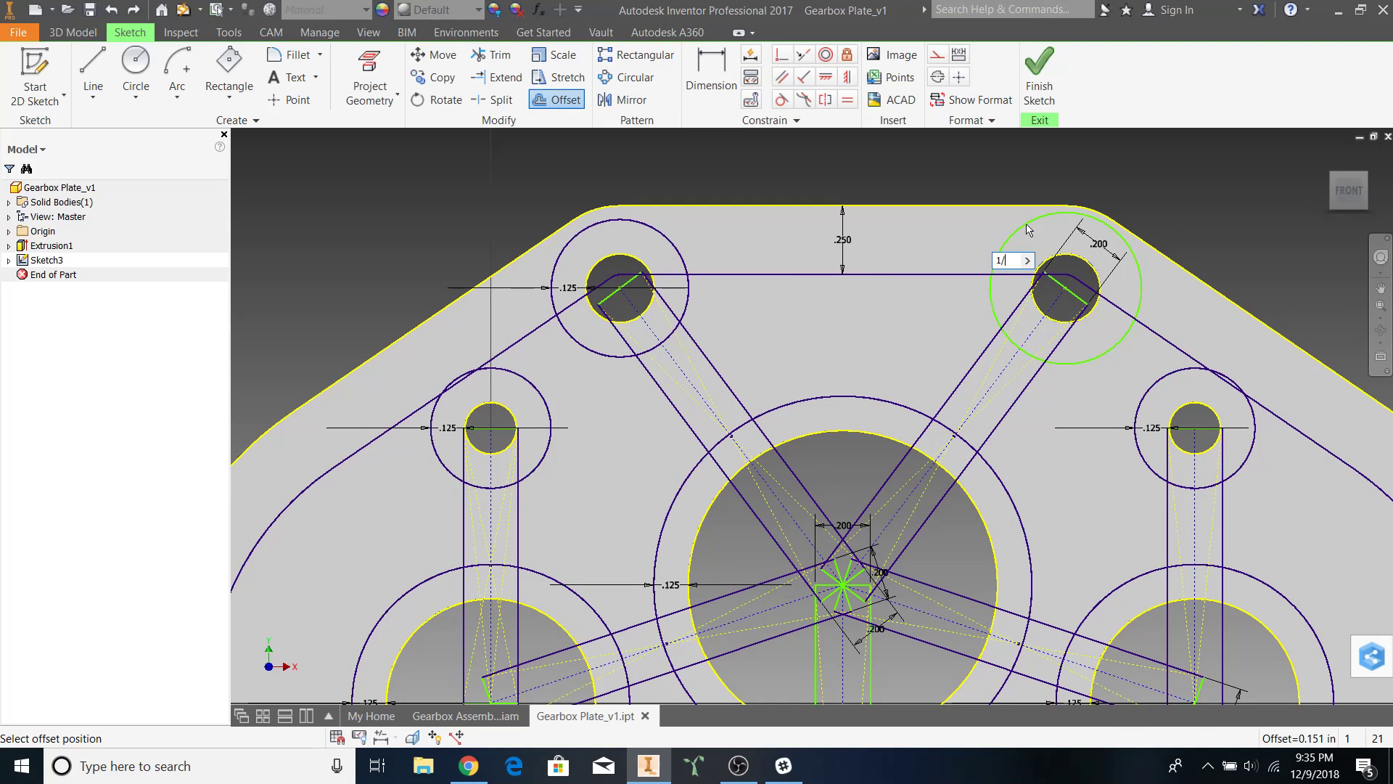
pyautogui.press('Return')
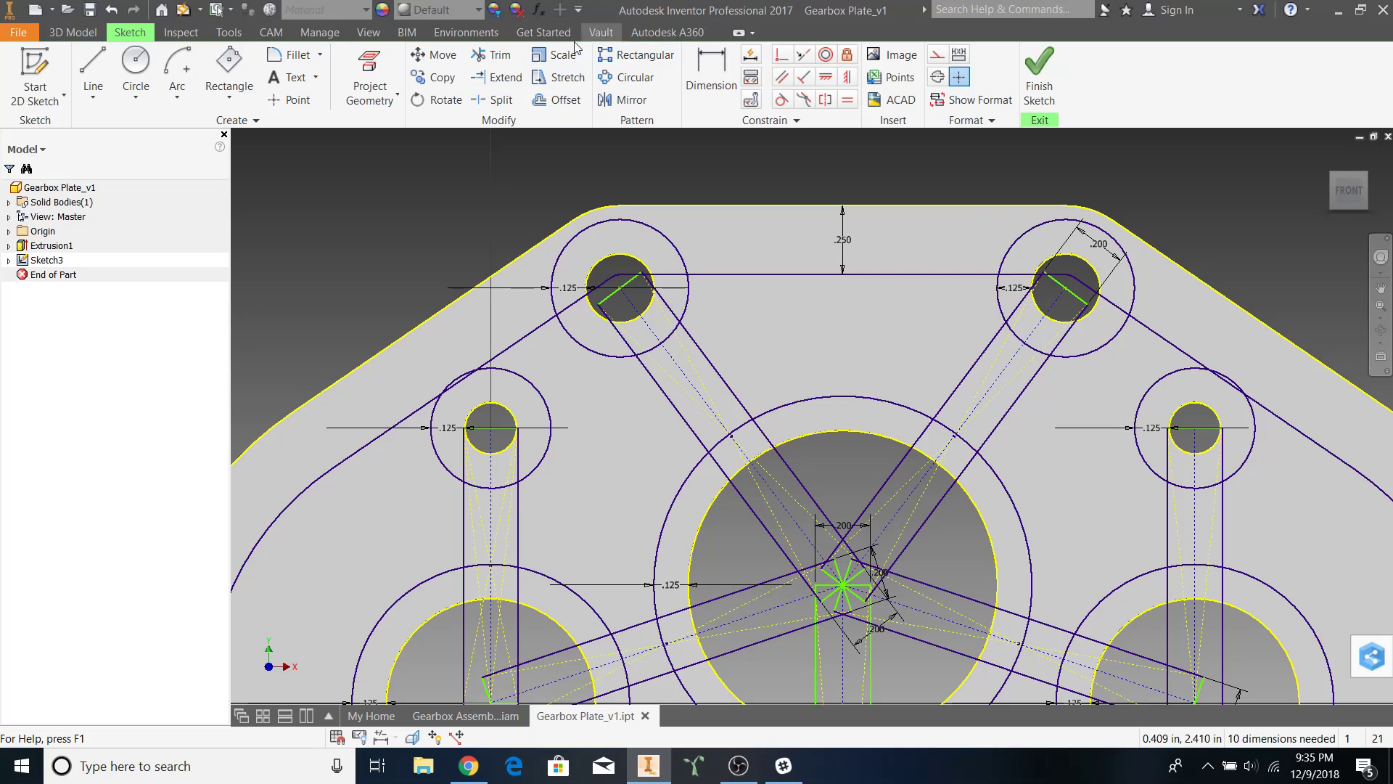
pyautogui.click(493, 54)
# - Trim the excess curves beside the upper-left hole, central bore top and upper-right slot lines
pyautogui.moveTo(700, 259)
pyautogui.mouseDown()
pyautogui.moveTo(678, 289)
pyautogui.moveTo(675, 347)
pyautogui.mouseUp()
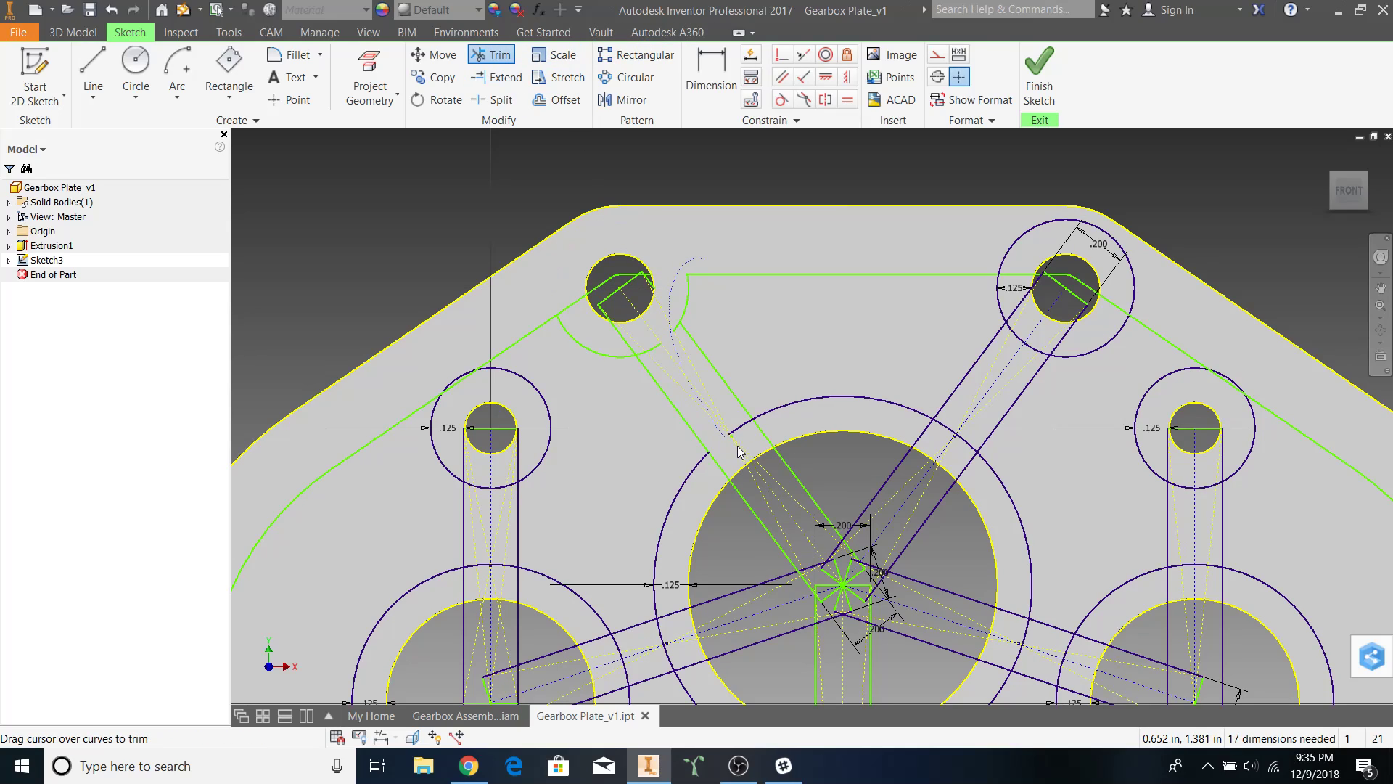
pyautogui.moveTo(738, 451)
pyautogui.mouseDown()
pyautogui.moveTo(844, 432)
pyautogui.moveTo(737, 424)
pyautogui.moveTo(810, 444)
pyautogui.mouseUp()
pyautogui.moveTo(898, 433); pyautogui.dragTo(934, 434)
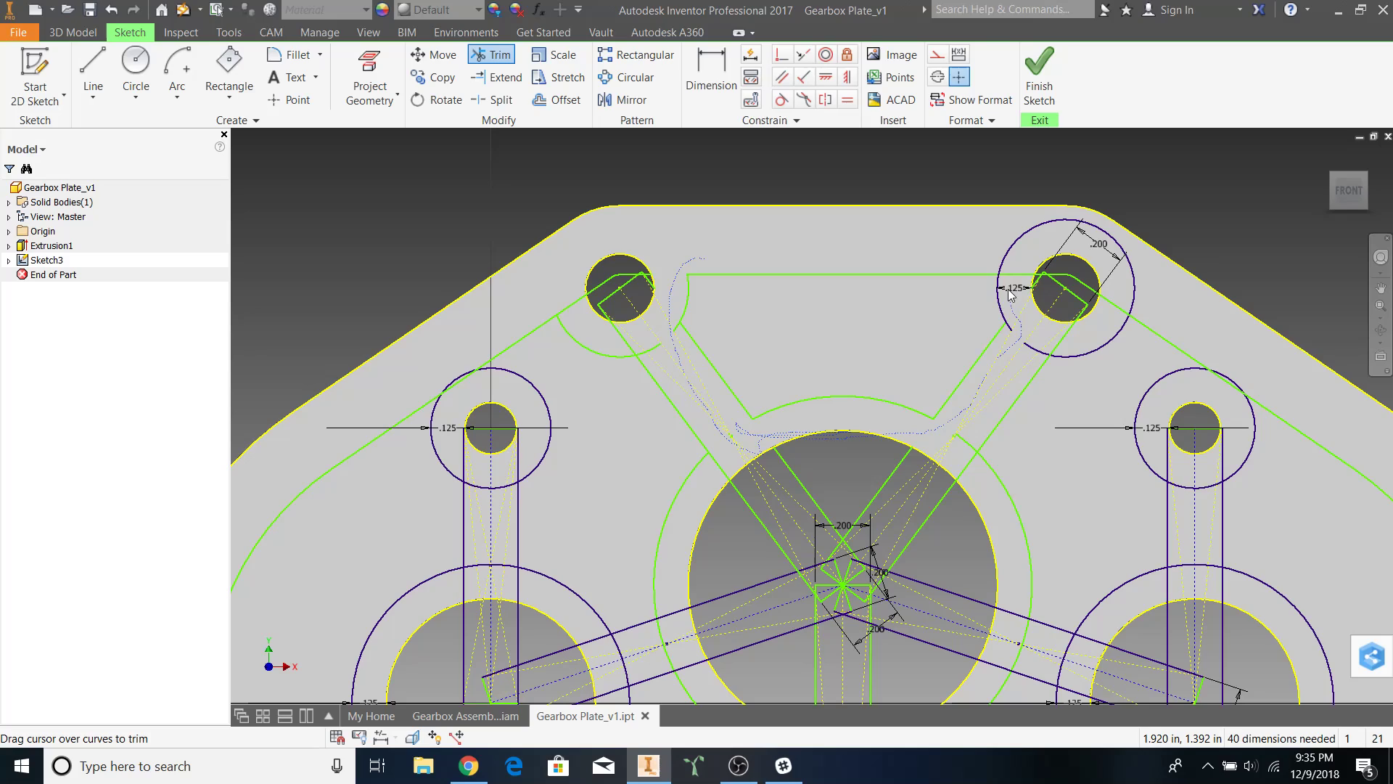
pyautogui.moveTo(1014, 275); pyautogui.dragTo(995, 256)
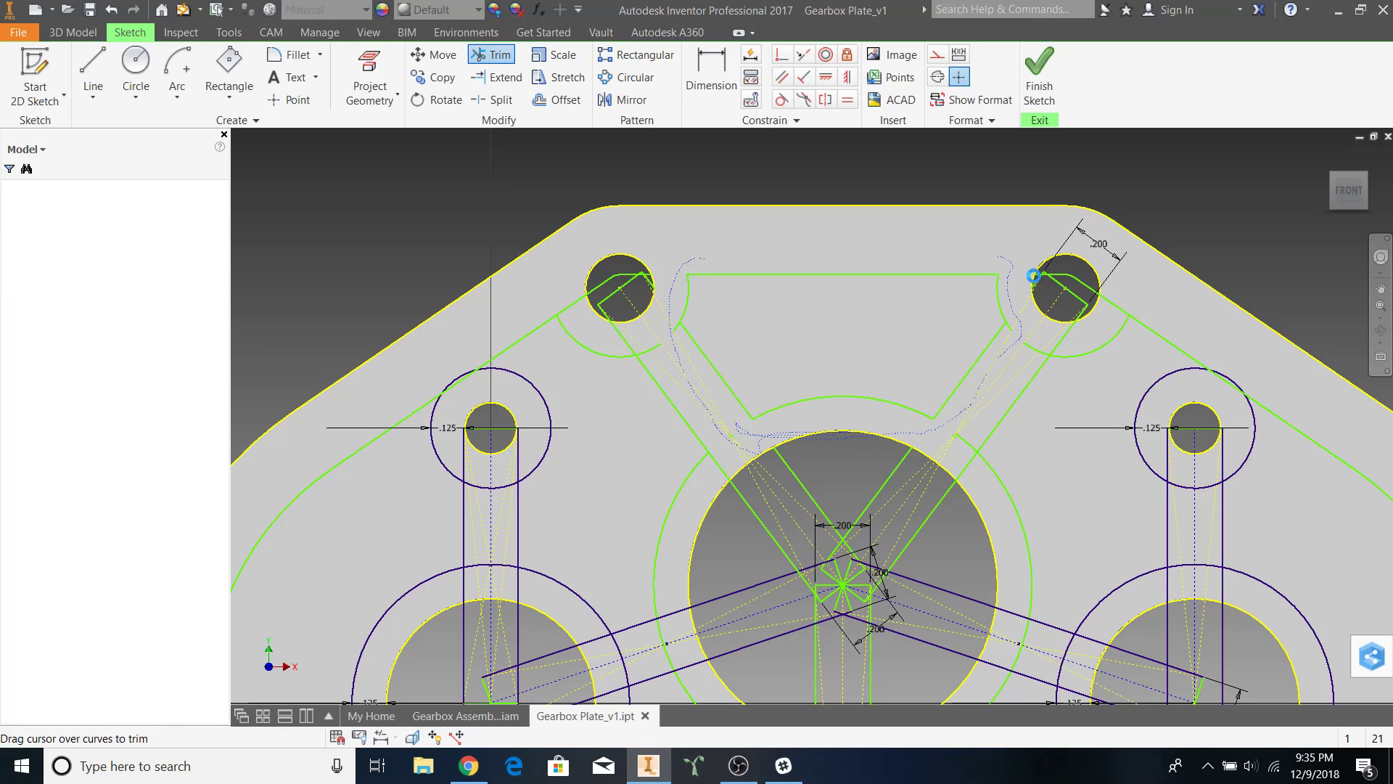
pyautogui.press('Escape')
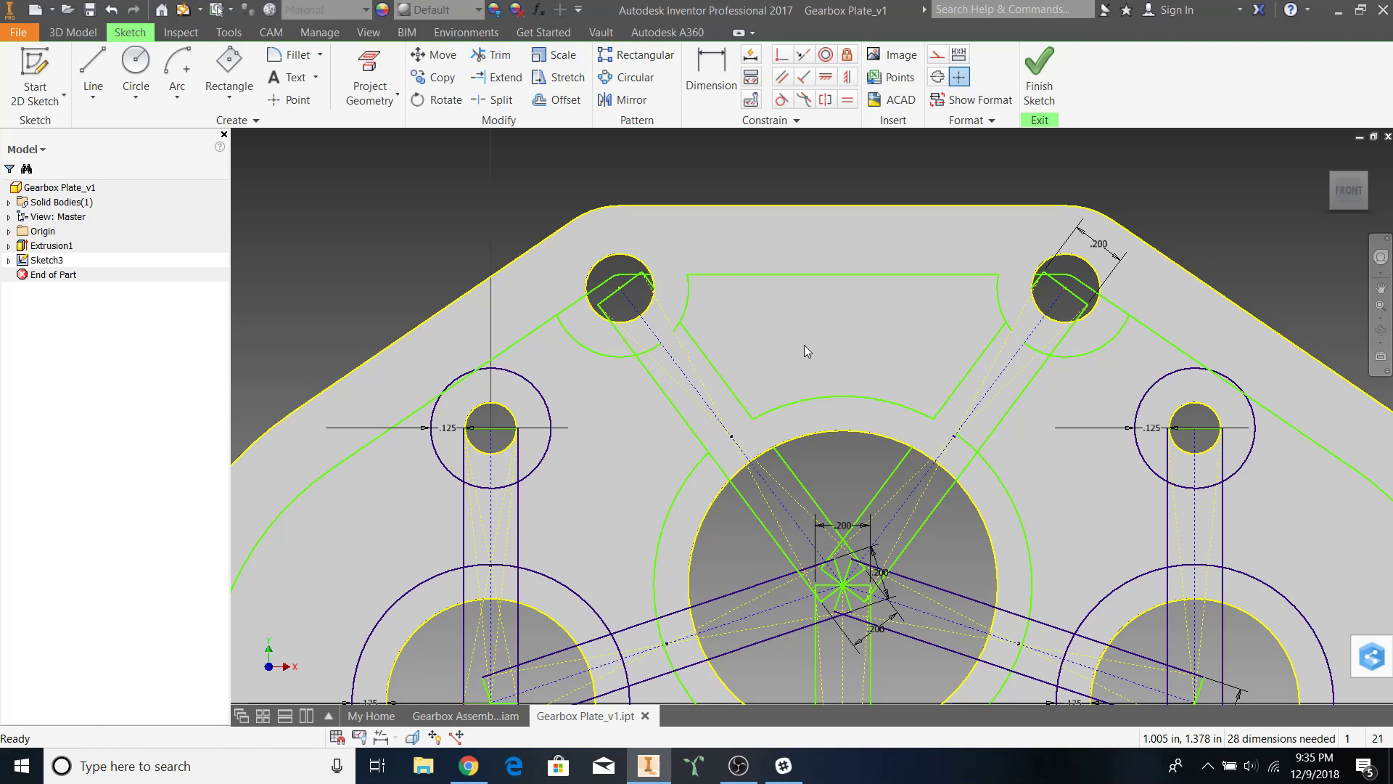
pyautogui.moveTo(813, 346)
pyautogui.mouseDown(button='middle')
pyautogui.moveTo(888, 286)
pyautogui.moveTo(899, 217)
pyautogui.mouseUp(button='middle')
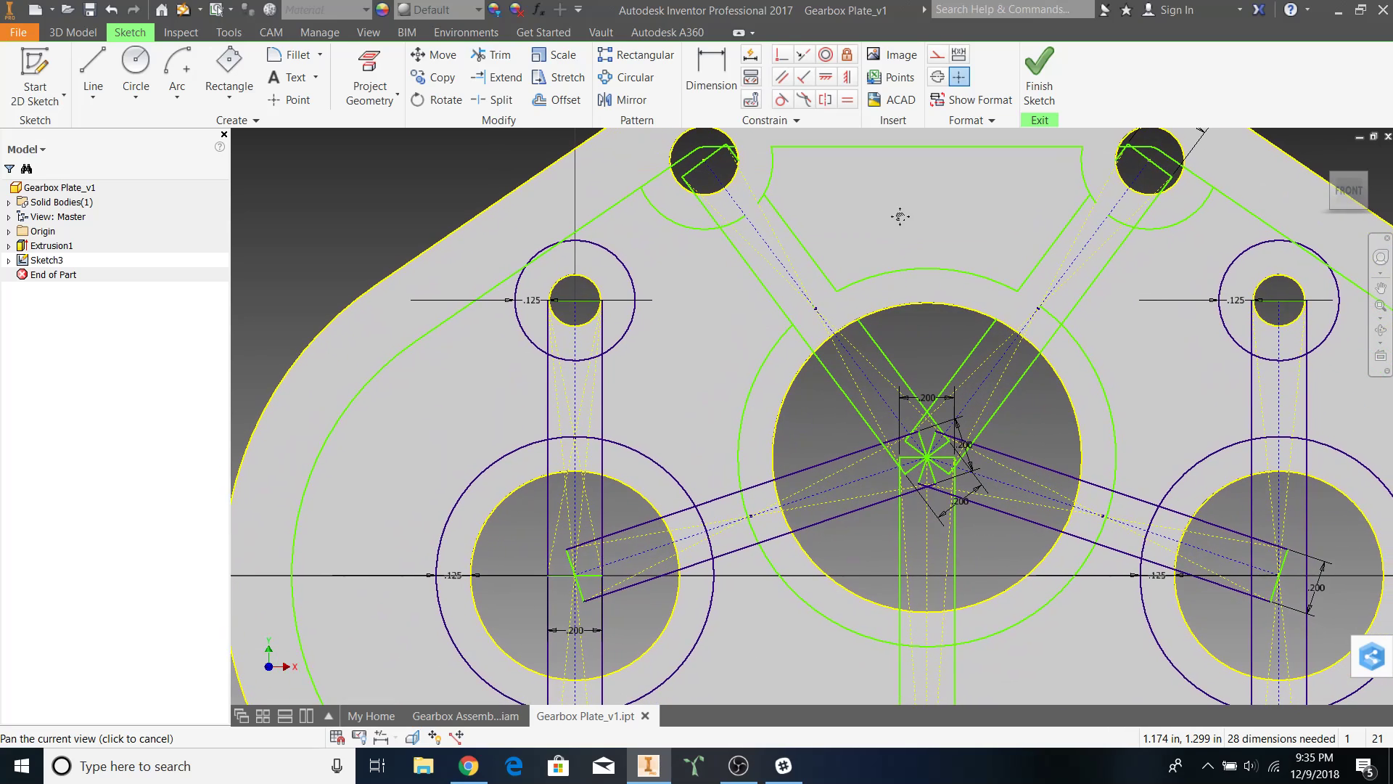
# - Trim the line segment and arc around the upper-left small hole
pyautogui.click(493, 54)
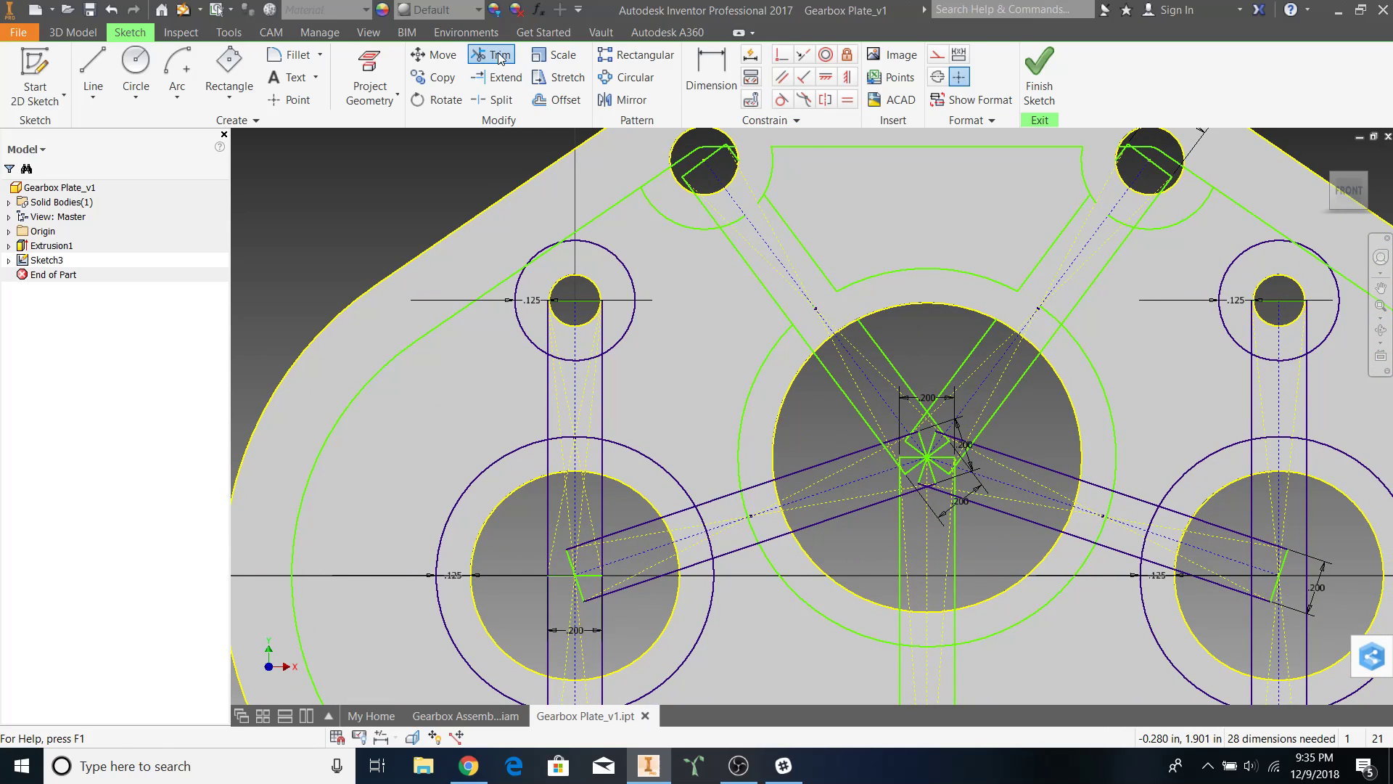
pyautogui.scroll(3, 657, 180)
pyautogui.moveTo(659, 180); pyautogui.dragTo(669, 186)
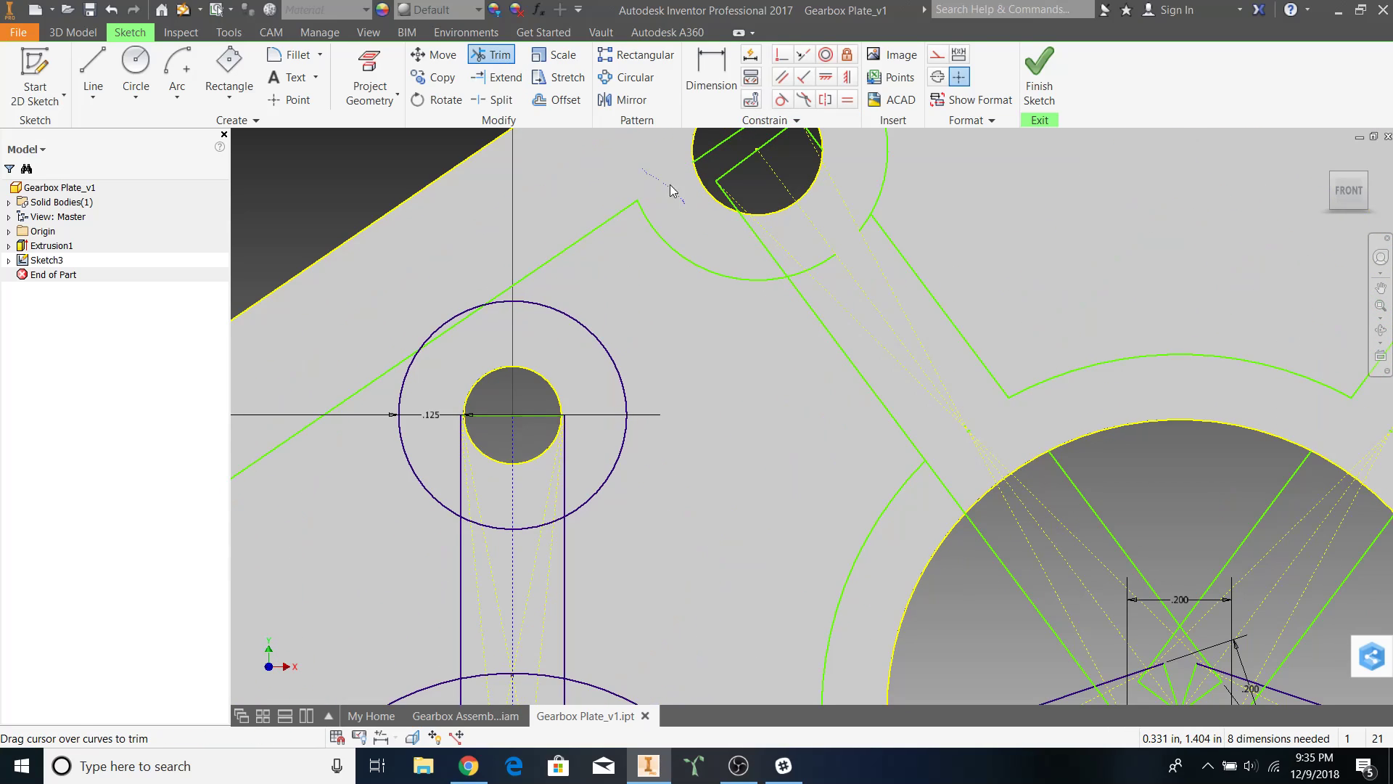
pyautogui.moveTo(465, 293); pyautogui.dragTo(480, 334)
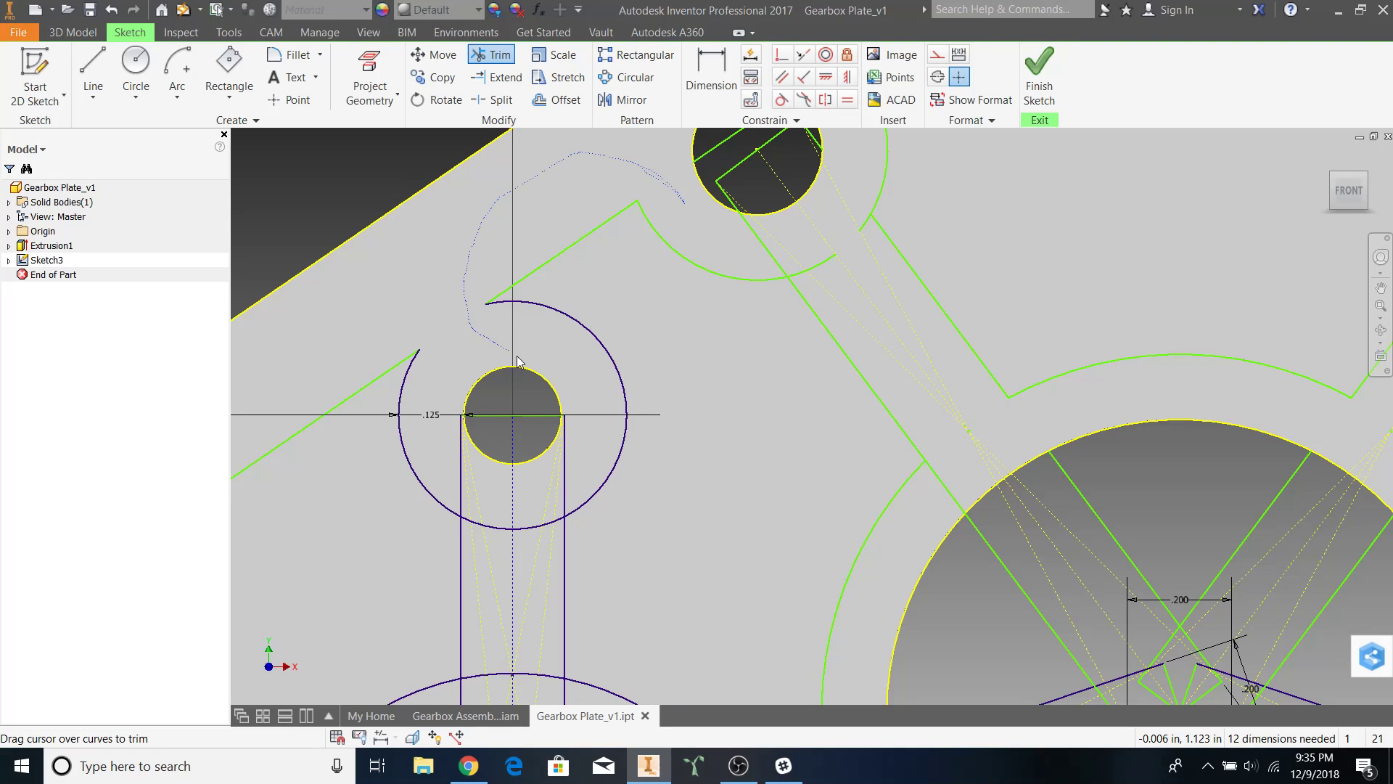
pyautogui.moveTo(535, 535); pyautogui.dragTo(531, 530)
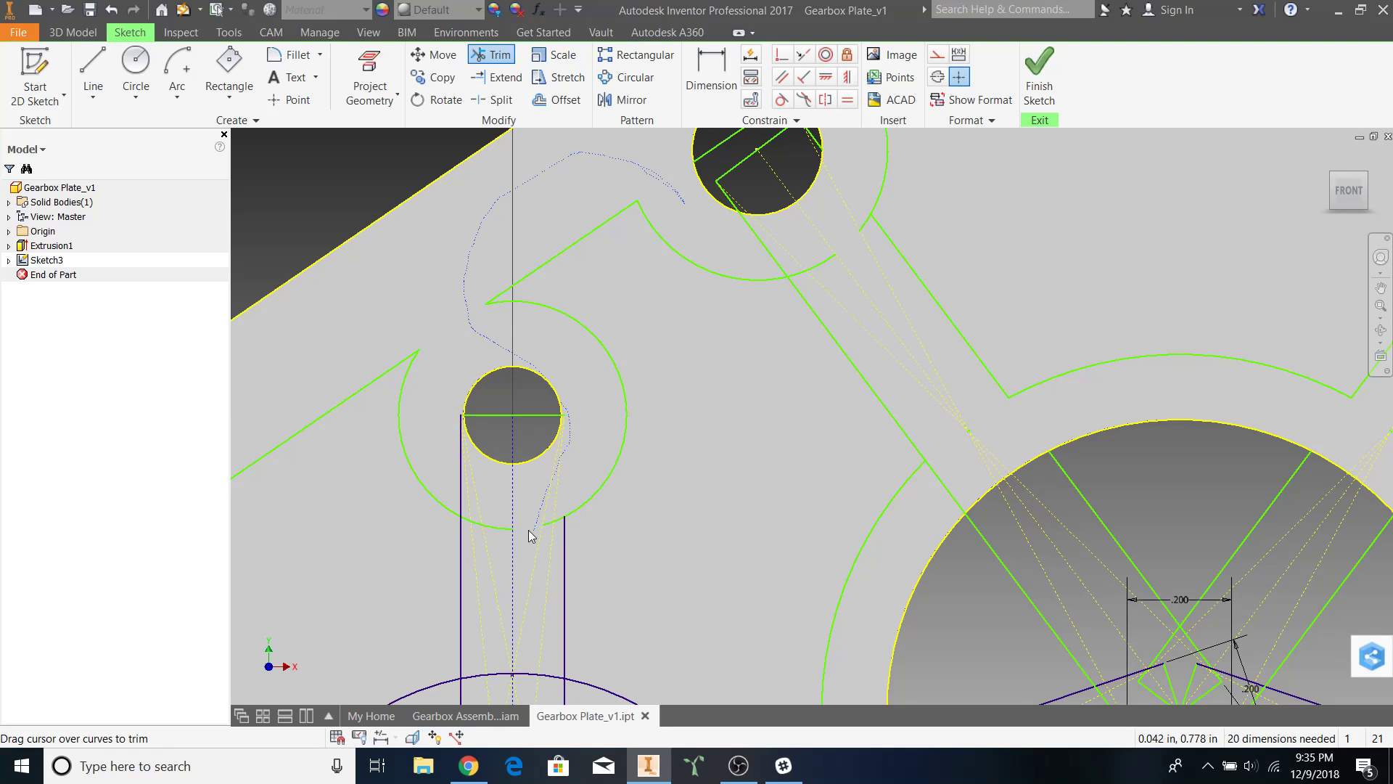
# - Trim the crossed arcs above the left bore and the left slot's centerline
pyautogui.moveTo(534, 519); pyautogui.dragTo(504, 301, button='middle')
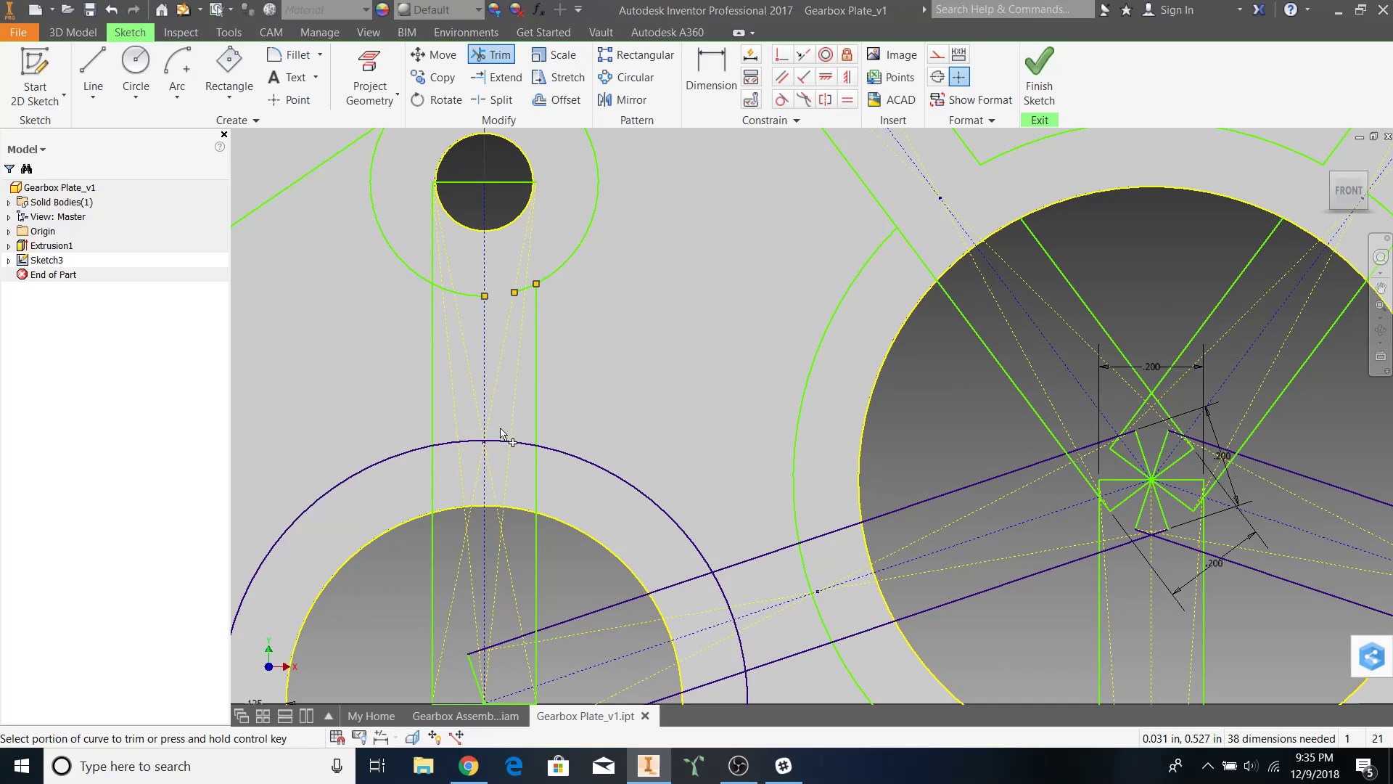
pyautogui.moveTo(501, 434)
pyautogui.mouseDown()
pyautogui.moveTo(534, 496)
pyautogui.moveTo(566, 511)
pyautogui.mouseUp()
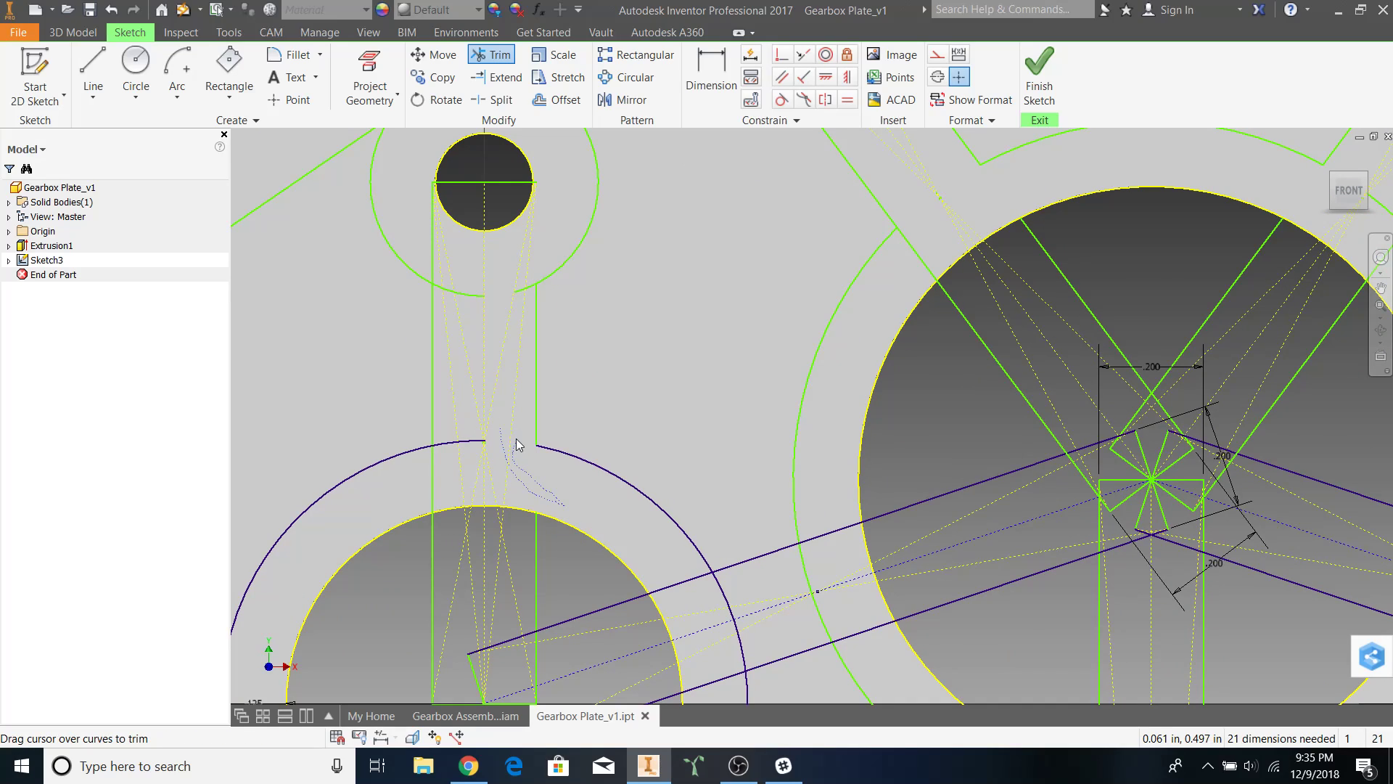
pyautogui.moveTo(653, 569); pyautogui.dragTo(693, 599)
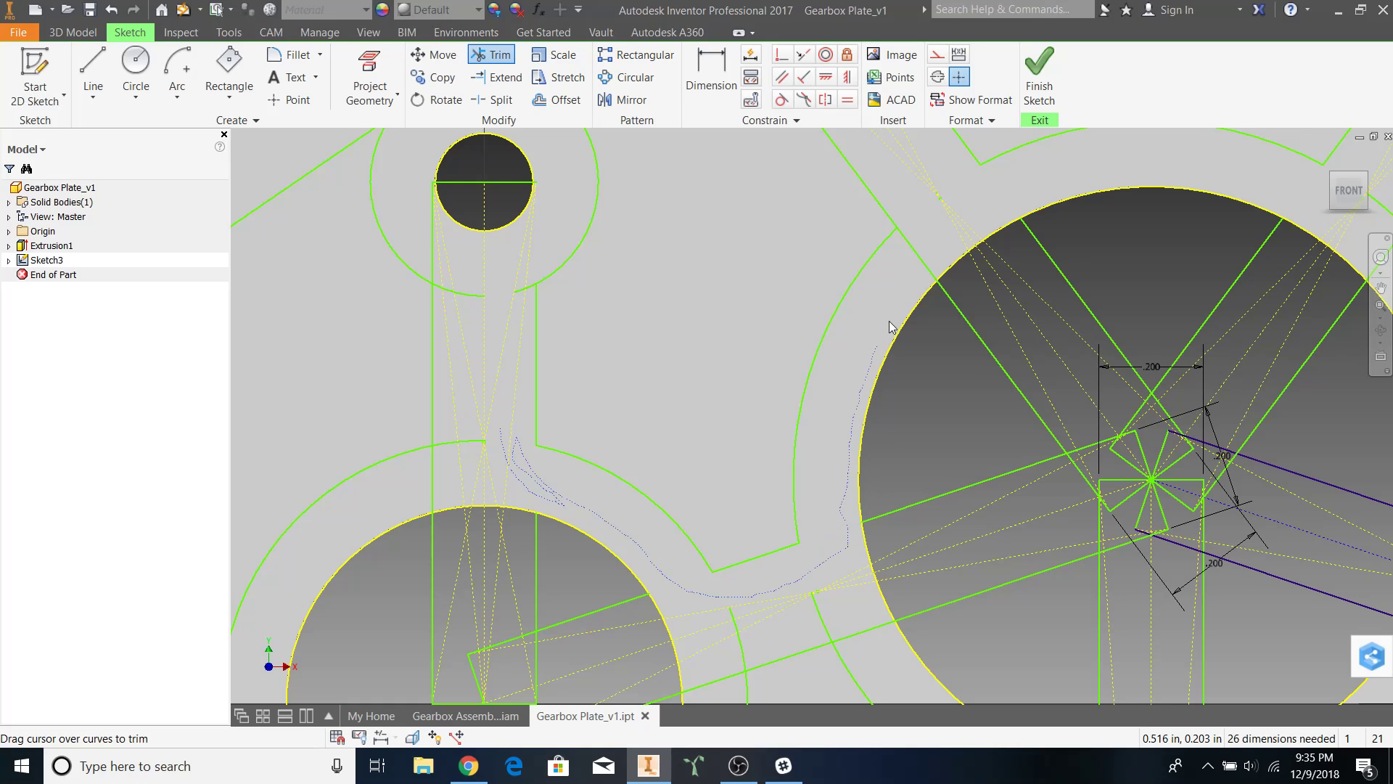
pyautogui.moveTo(892, 327); pyautogui.dragTo(928, 225)
pyautogui.scroll(-3, 927, 240)
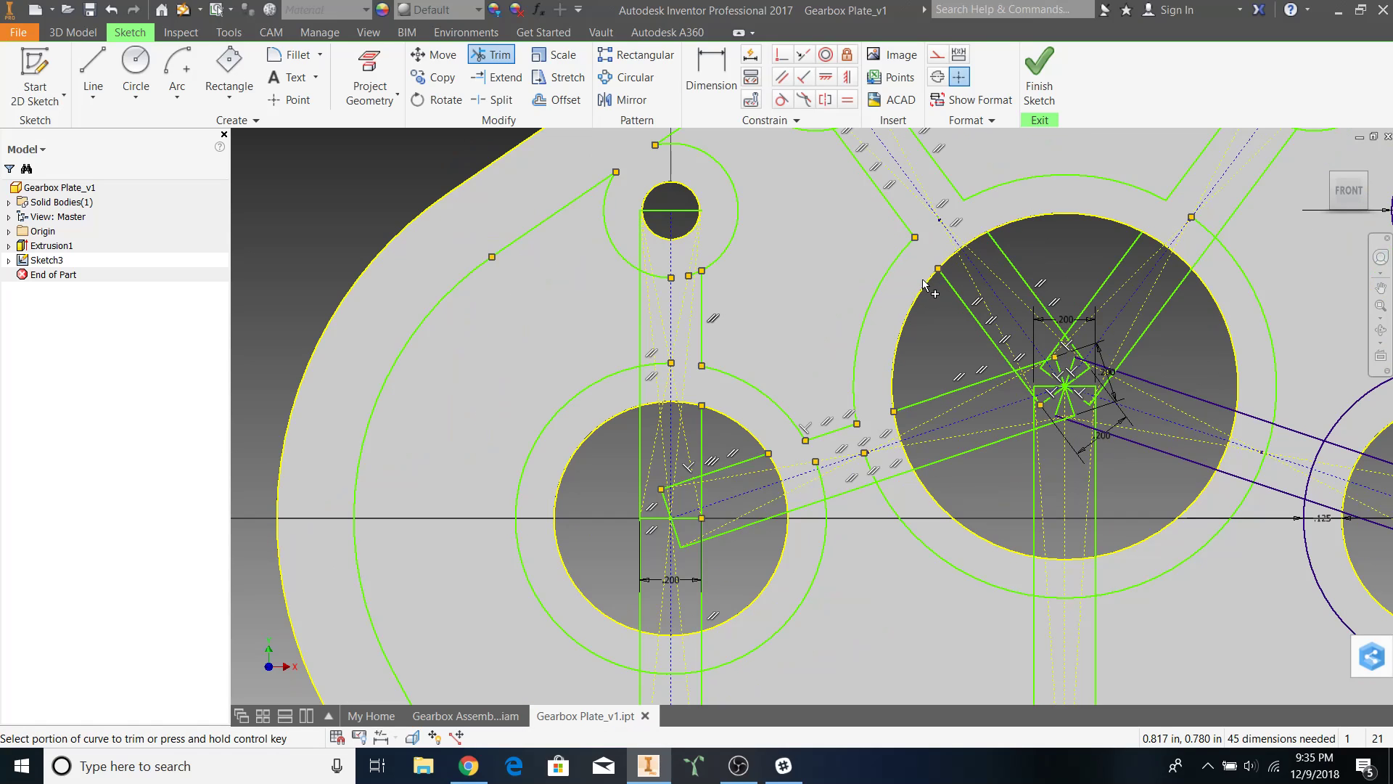
pyautogui.scroll(3, 635, 181)
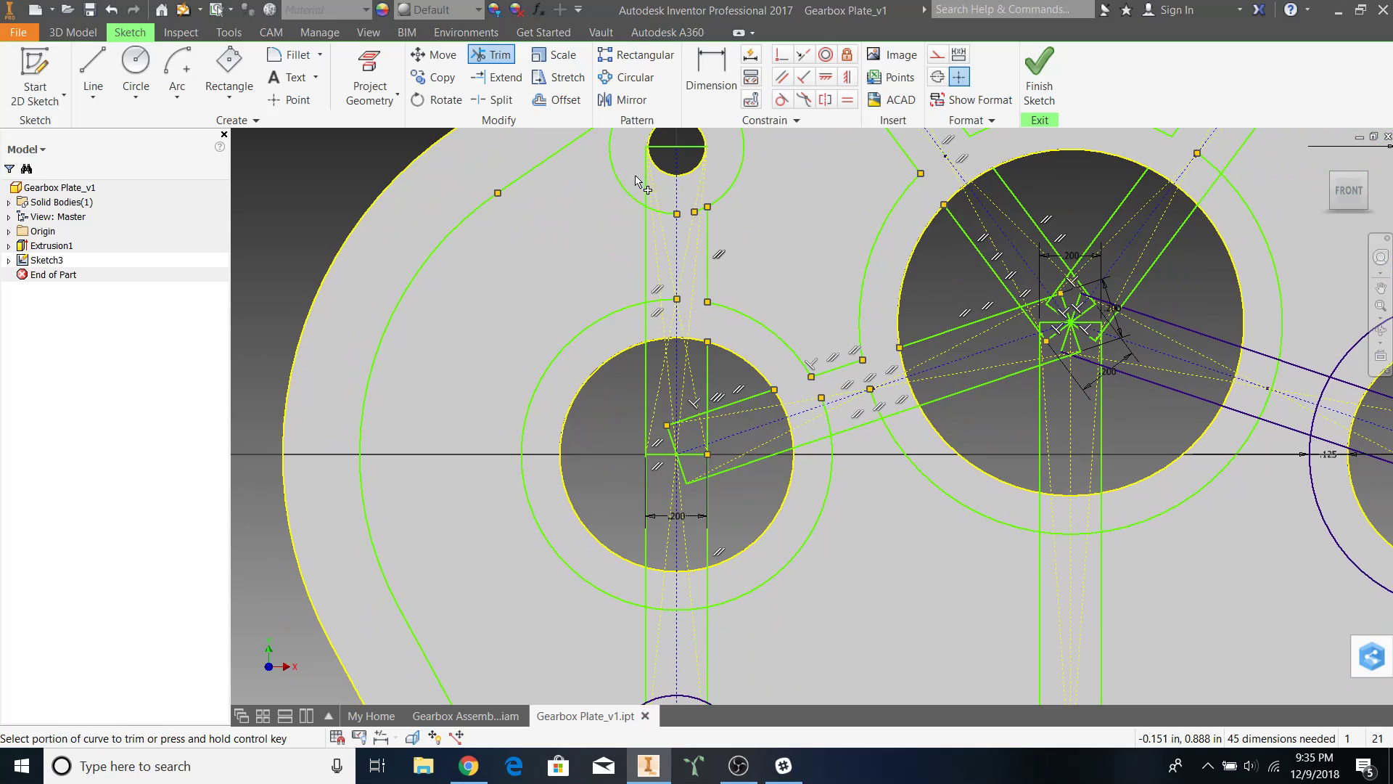
pyautogui.moveTo(636, 181)
pyautogui.mouseDown()
pyautogui.moveTo(677, 209)
pyautogui.moveTo(693, 250)
pyautogui.moveTo(663, 197)
pyautogui.moveTo(669, 243)
pyautogui.mouseUp()
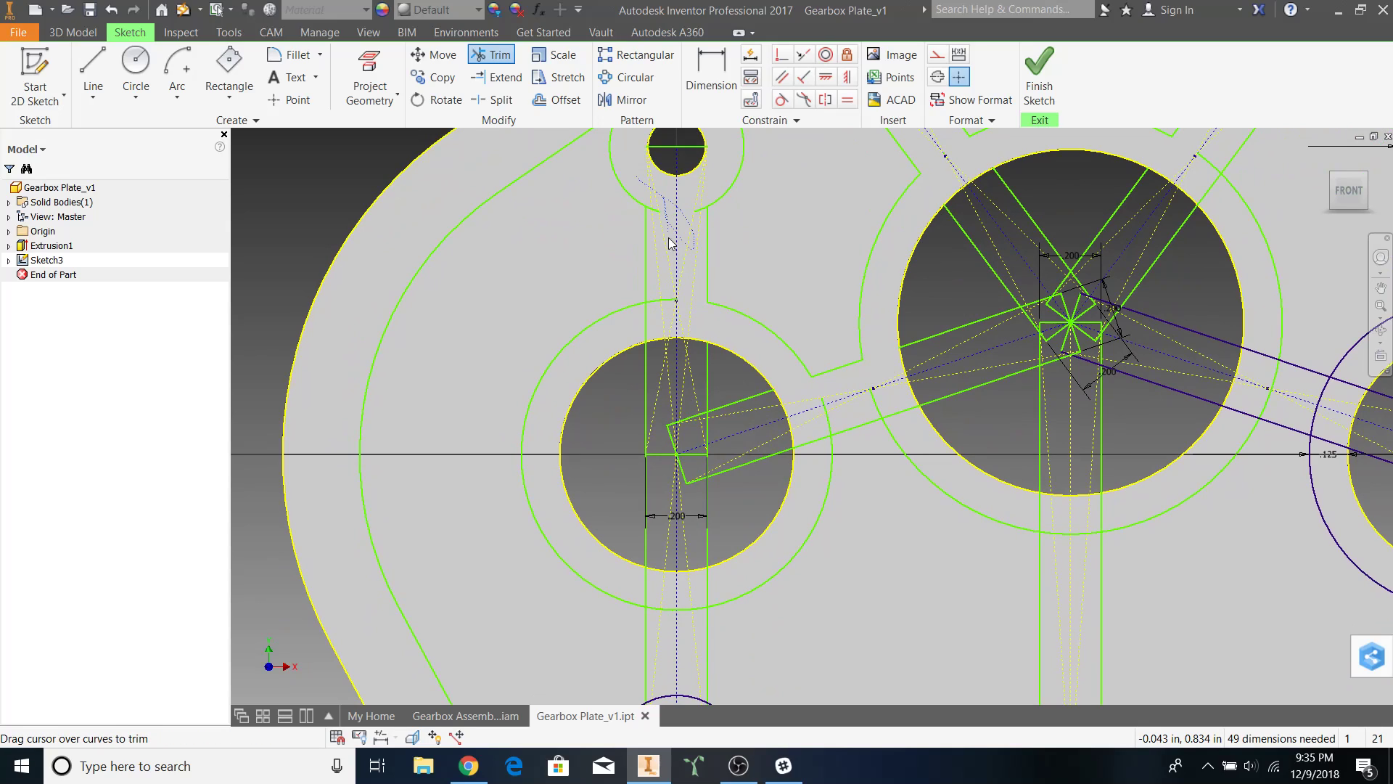
pyautogui.moveTo(651, 304); pyautogui.dragTo(616, 349)
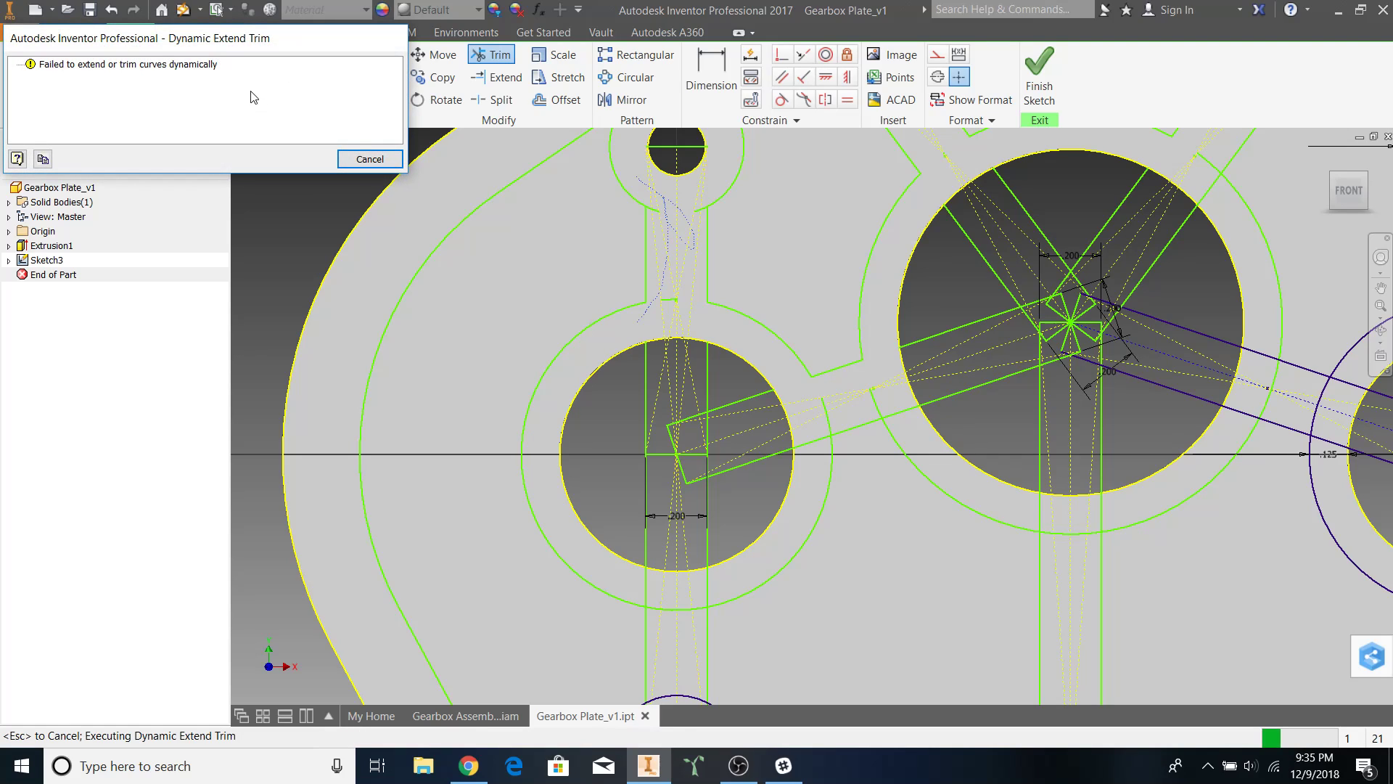
# - Dismiss the trim failure message and delete the .200 dimension under the left hole
pyautogui.click(369, 159)
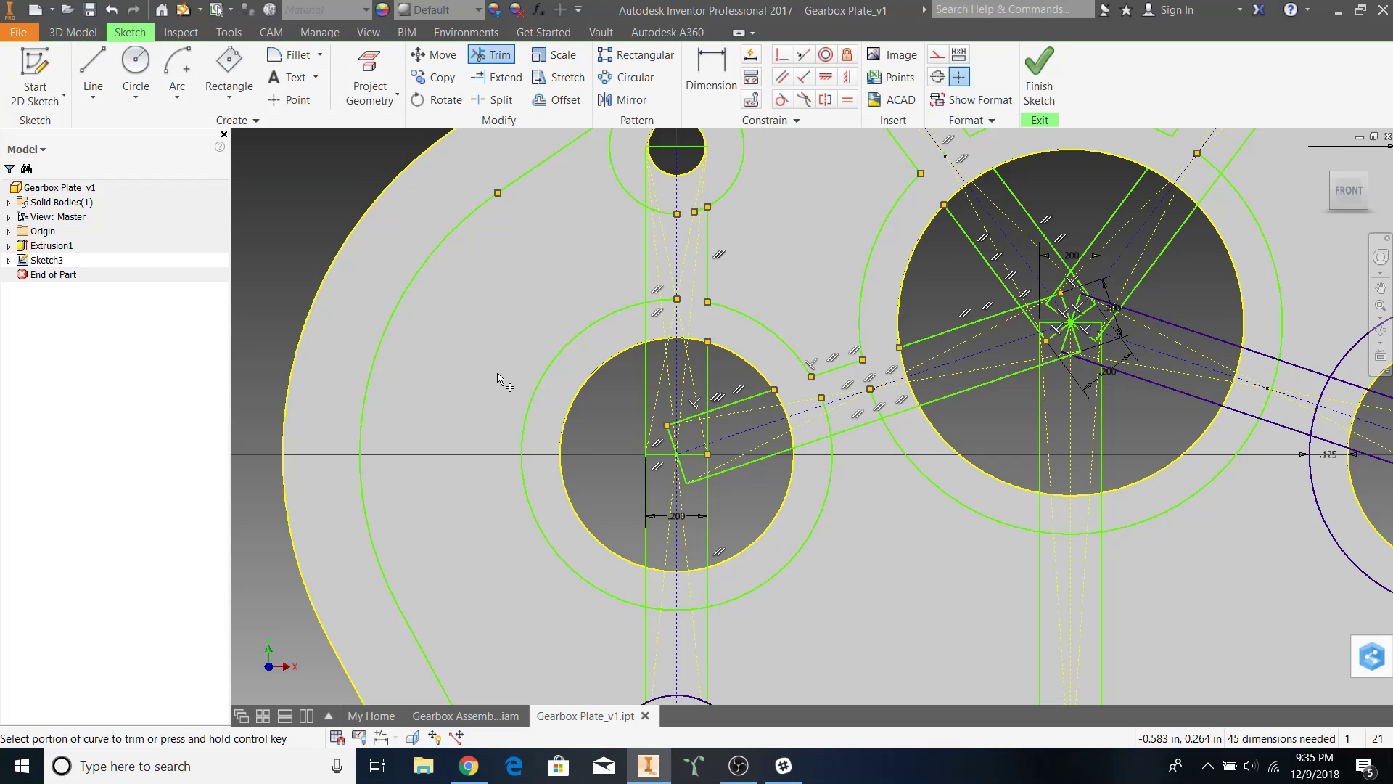
pyautogui.press('Escape')
pyautogui.scroll(-3, 533, 333)
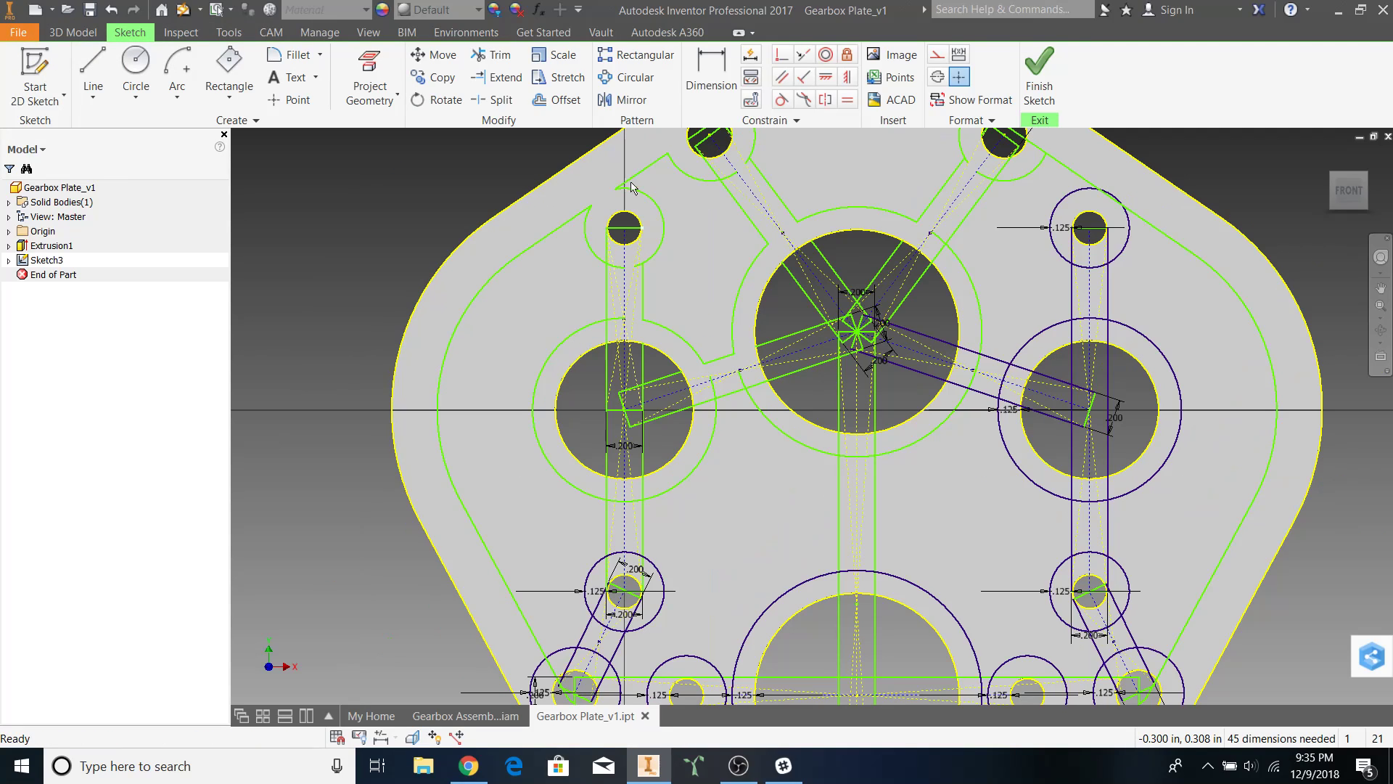
pyautogui.click(622, 453)
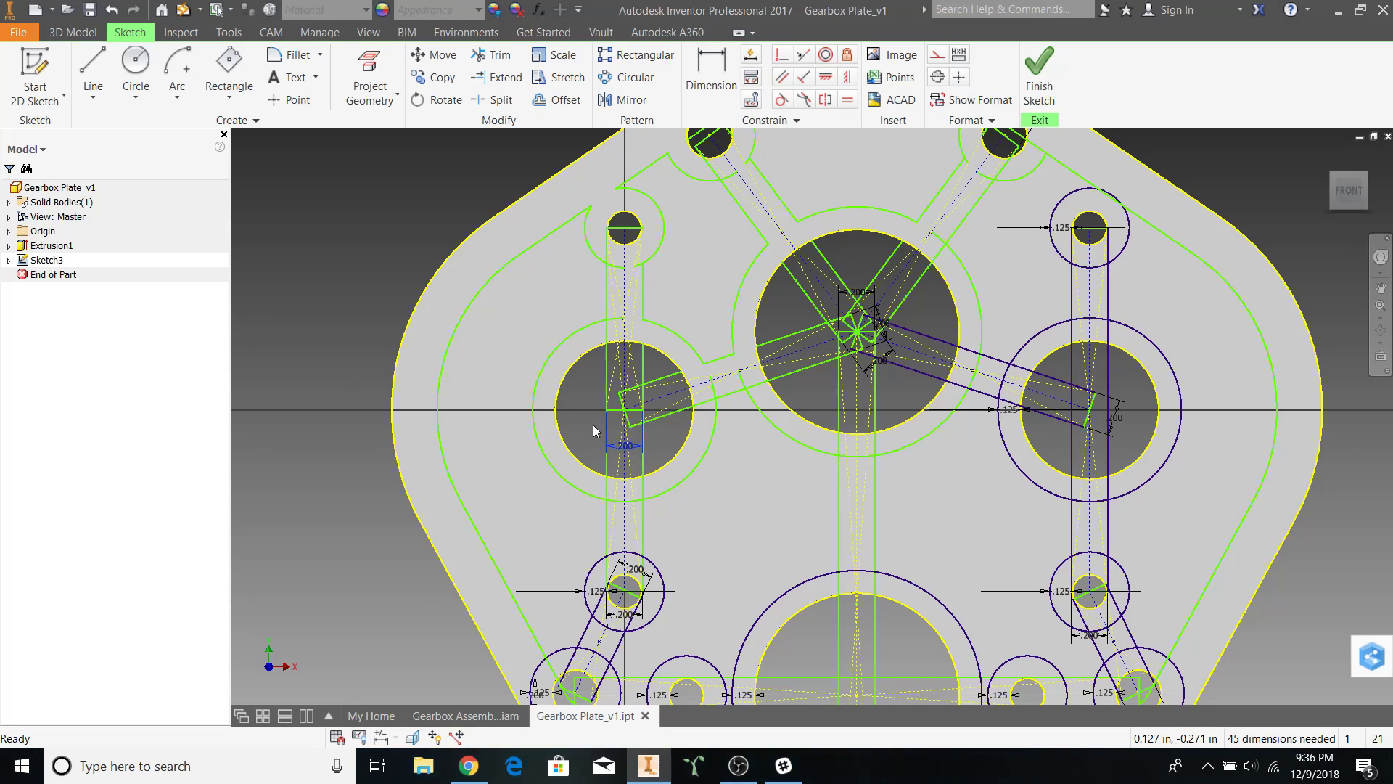
pyautogui.press('Delete')
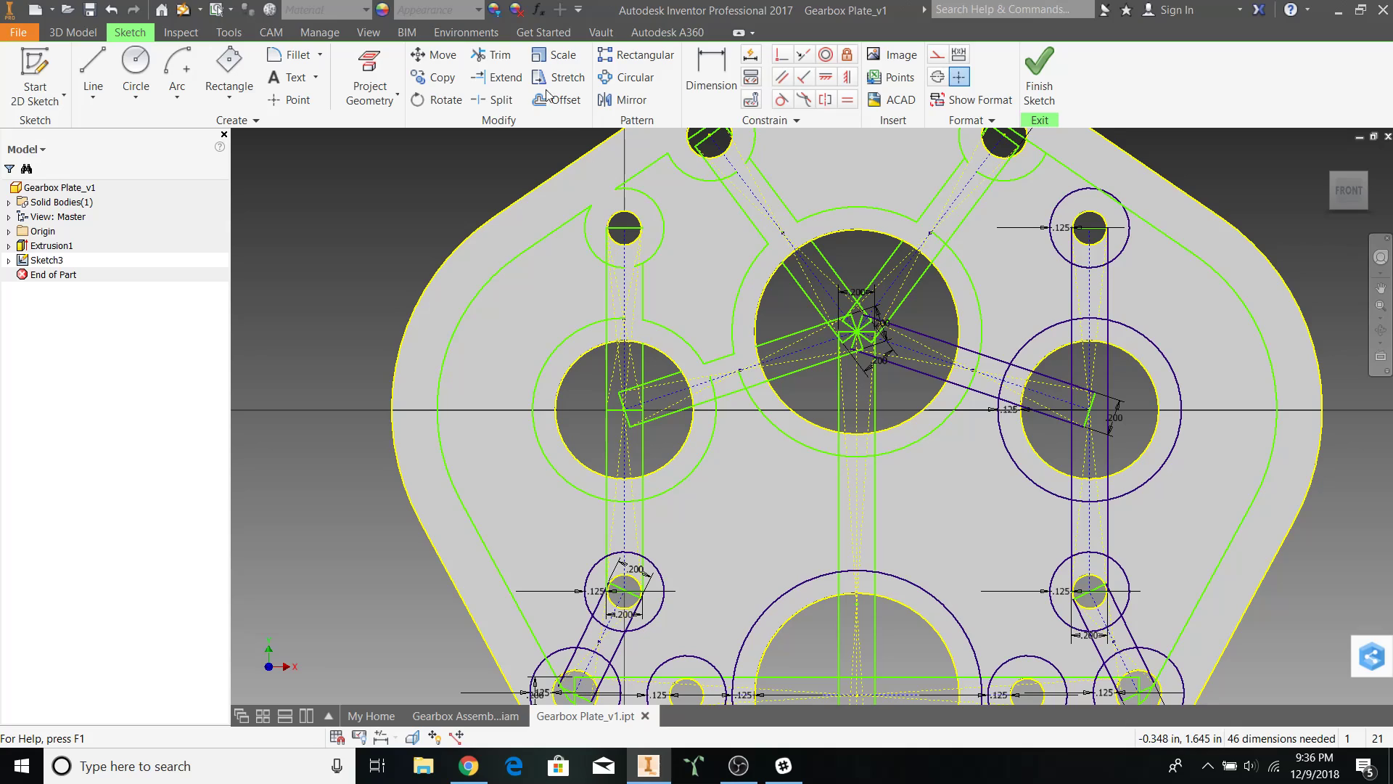
# - Trim the construction segment, arcs and line pieces around the upper-left and small lower holes
pyautogui.click(492, 54)
pyautogui.scroll(3, 595, 258)
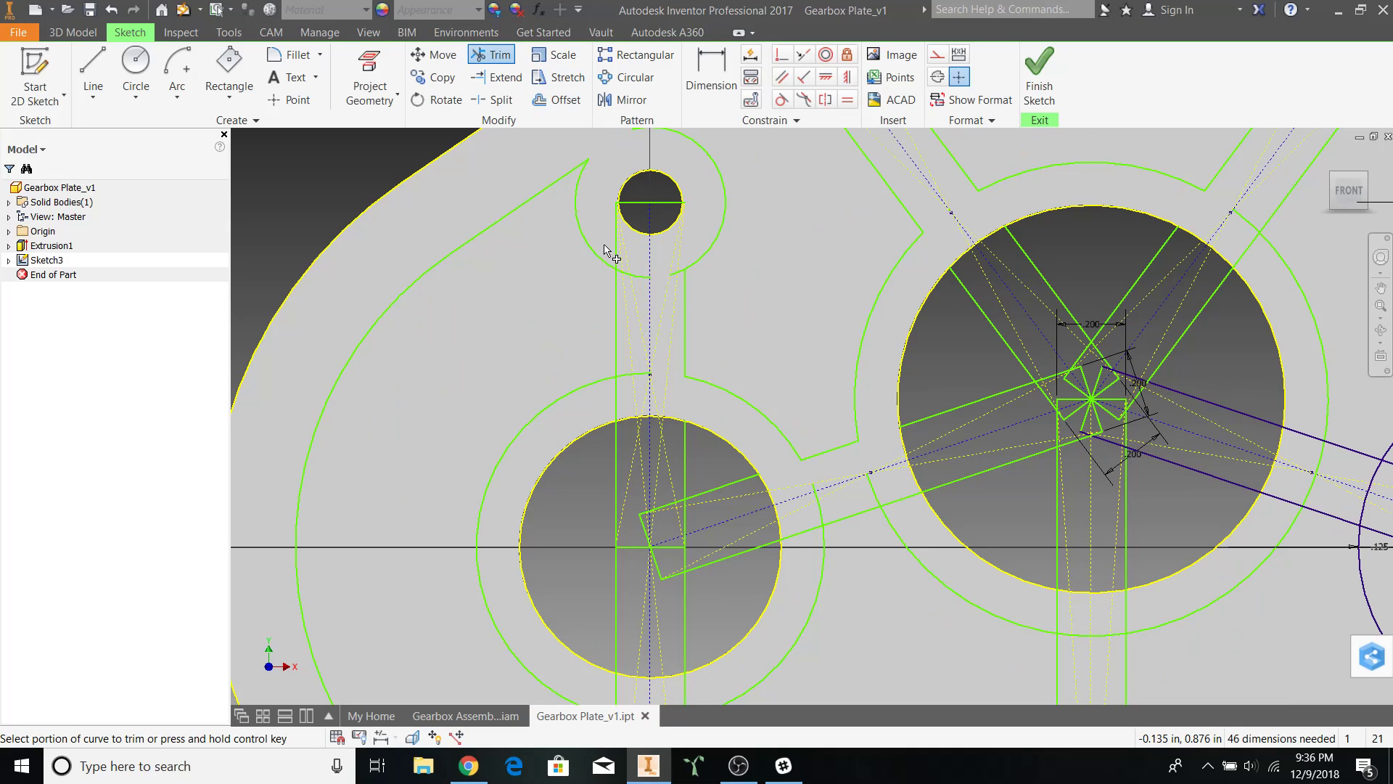
pyautogui.moveTo(602, 243)
pyautogui.mouseDown()
pyautogui.moveTo(635, 258)
pyautogui.moveTo(636, 385)
pyautogui.moveTo(650, 333)
pyautogui.moveTo(643, 314)
pyautogui.moveTo(638, 398)
pyautogui.mouseUp()
pyautogui.scroll(3, 630, 395)
pyautogui.click(619, 356)
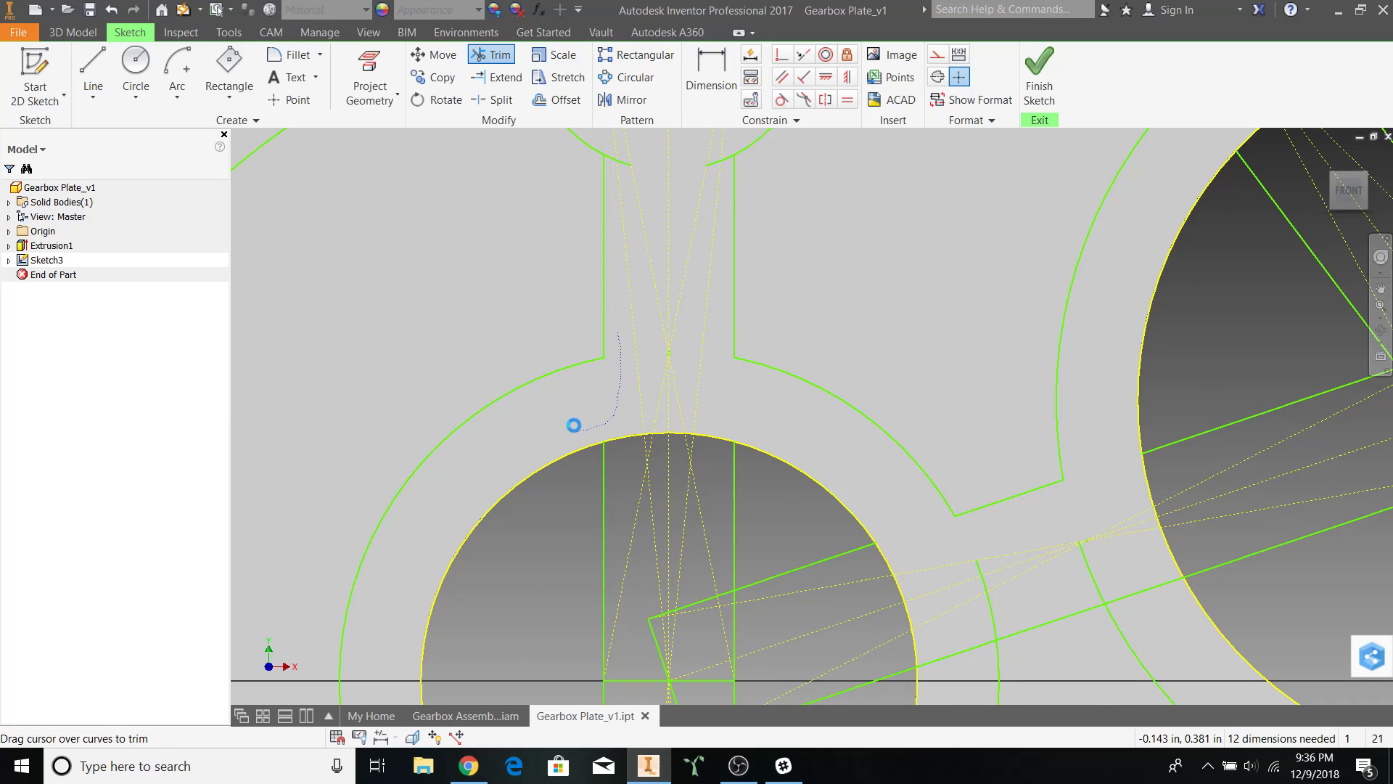
pyautogui.scroll(-5, 573, 433)
pyautogui.scroll(3, 555, 512)
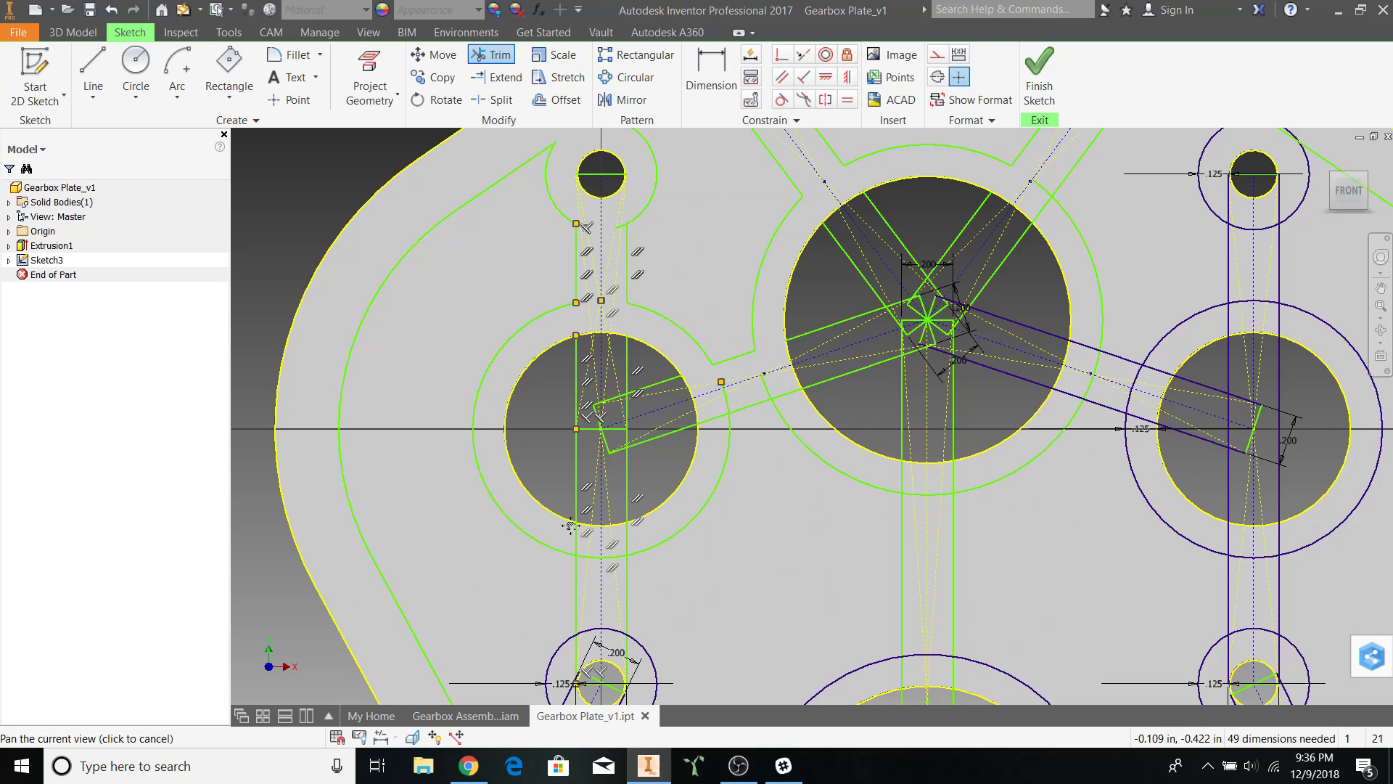
pyautogui.moveTo(569, 573); pyautogui.dragTo(569, 355, button='middle')
pyautogui.scroll(3, 569, 356)
pyautogui.moveTo(569, 357)
pyautogui.mouseDown()
pyautogui.moveTo(604, 367)
pyautogui.moveTo(640, 445)
pyautogui.mouseUp()
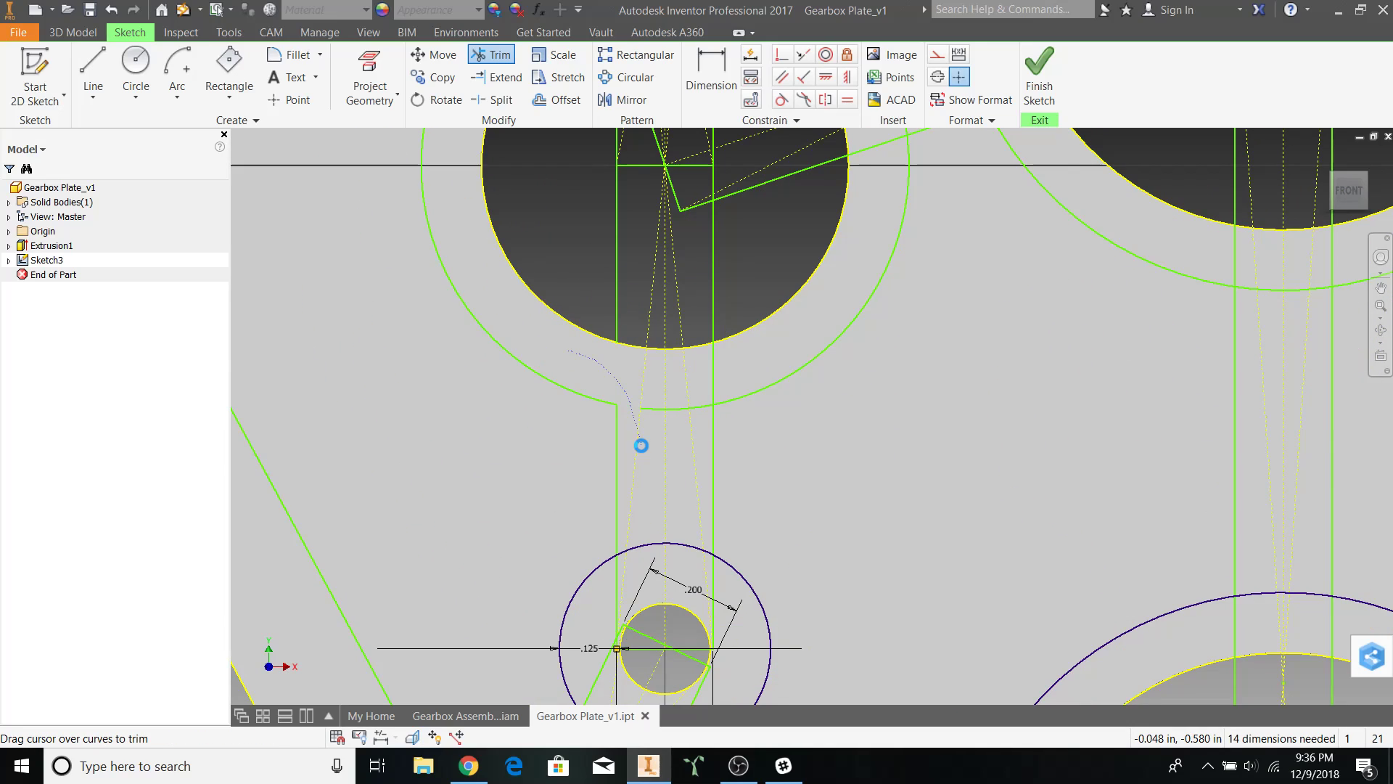
pyautogui.moveTo(641, 444); pyautogui.dragTo(696, 208, button='middle')
pyautogui.moveTo(702, 287); pyautogui.dragTo(666, 376)
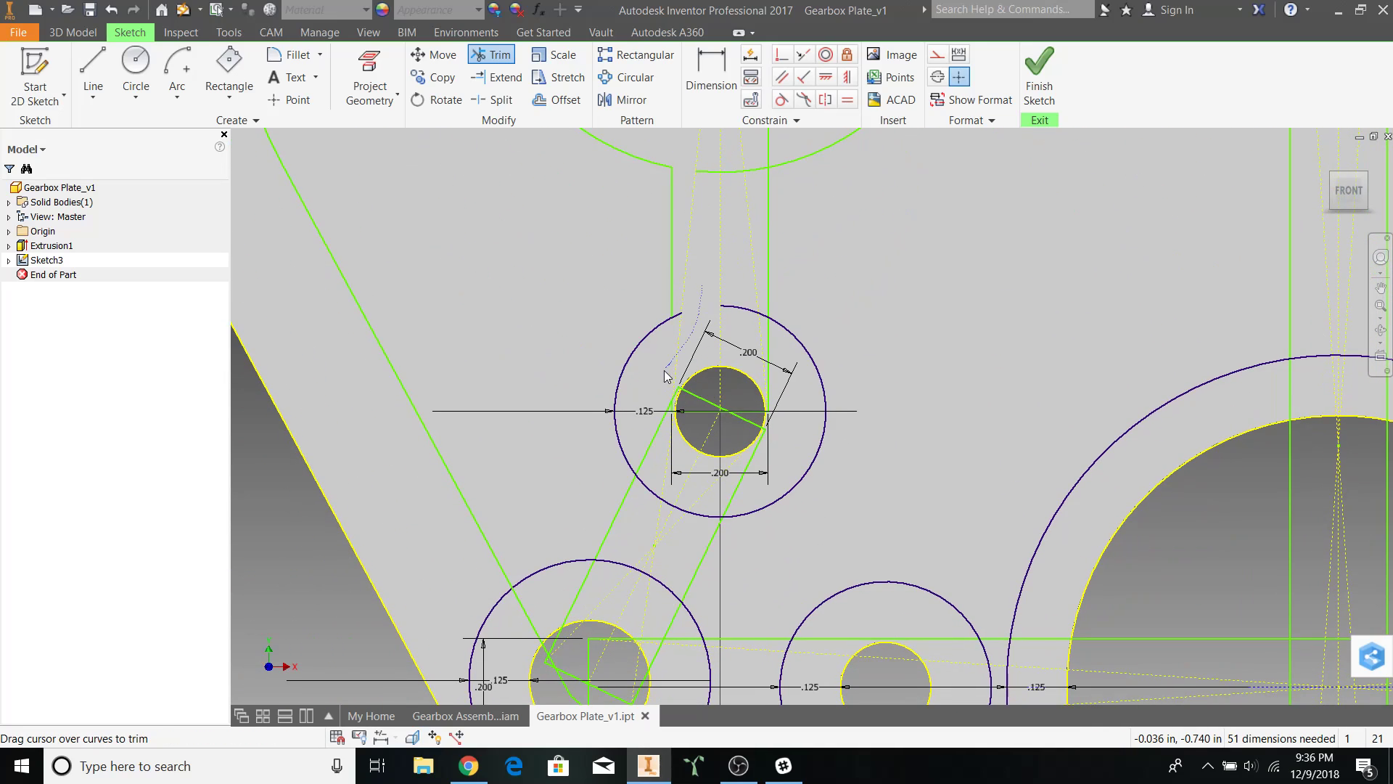
pyautogui.moveTo(655, 427)
pyautogui.mouseDown()
pyautogui.moveTo(663, 503)
pyautogui.moveTo(638, 526)
pyautogui.mouseUp()
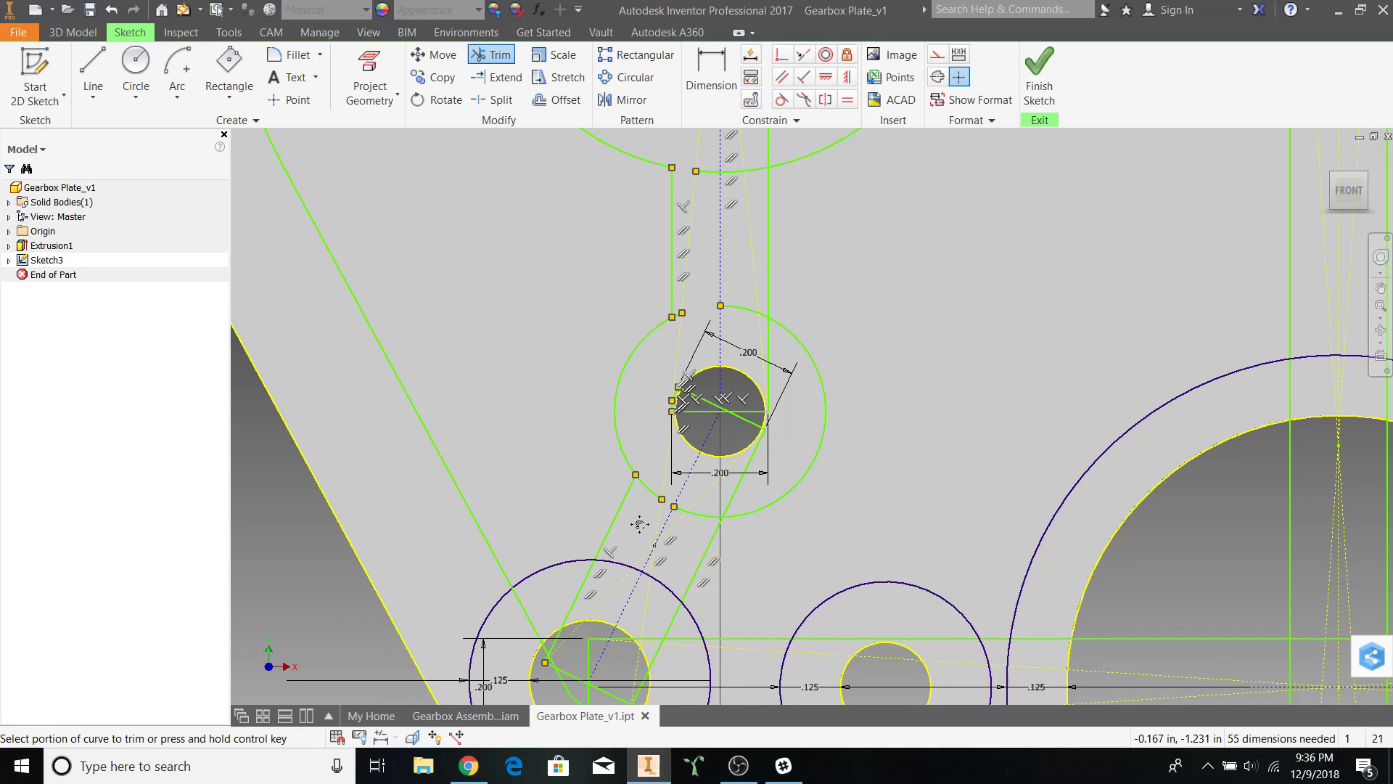
# - Trim the outer circle's left arcs, slanted segments and purple circle arc near the left hole
pyautogui.moveTo(639, 528); pyautogui.dragTo(754, 288, button='middle')
pyautogui.moveTo(575, 327)
pyautogui.mouseDown()
pyautogui.moveTo(715, 327)
pyautogui.moveTo(748, 283)
pyautogui.mouseUp()
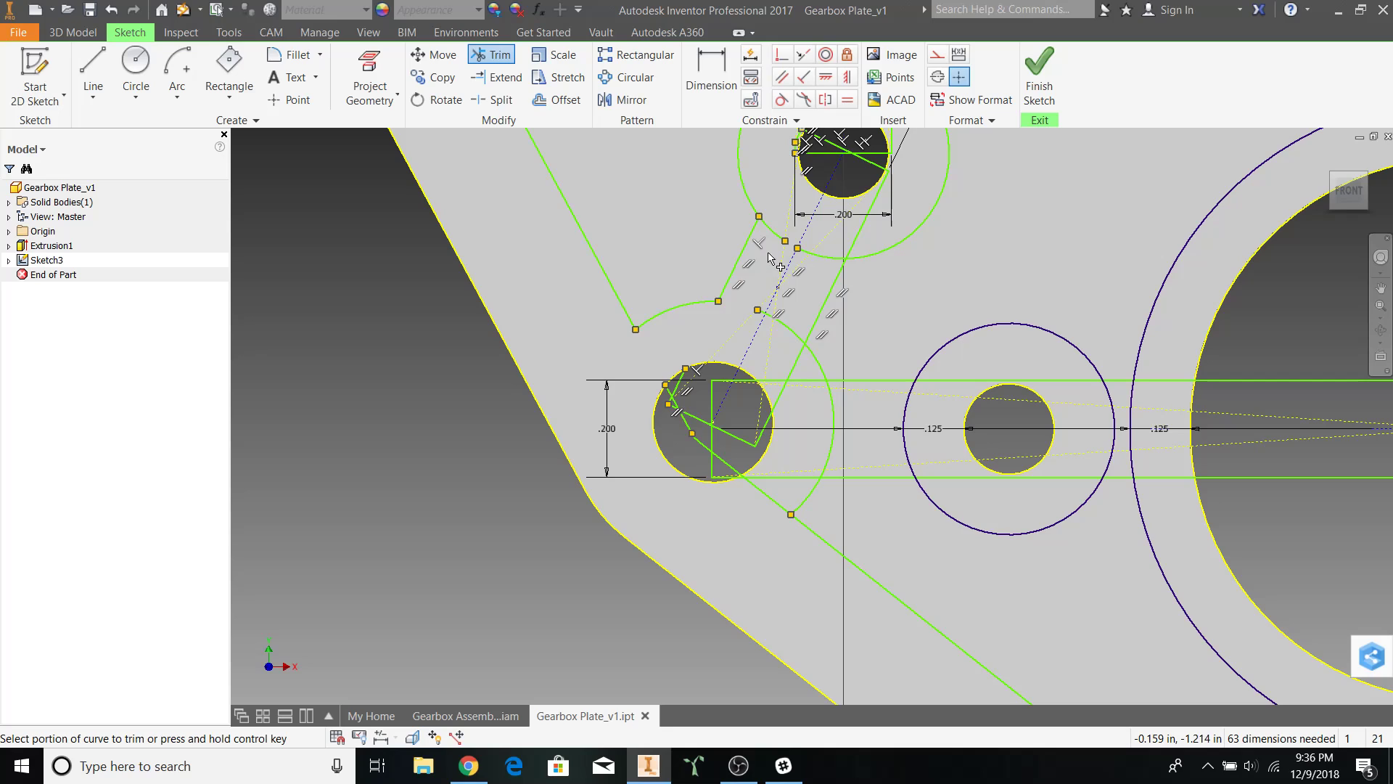
pyautogui.scroll(-5, 741, 259)
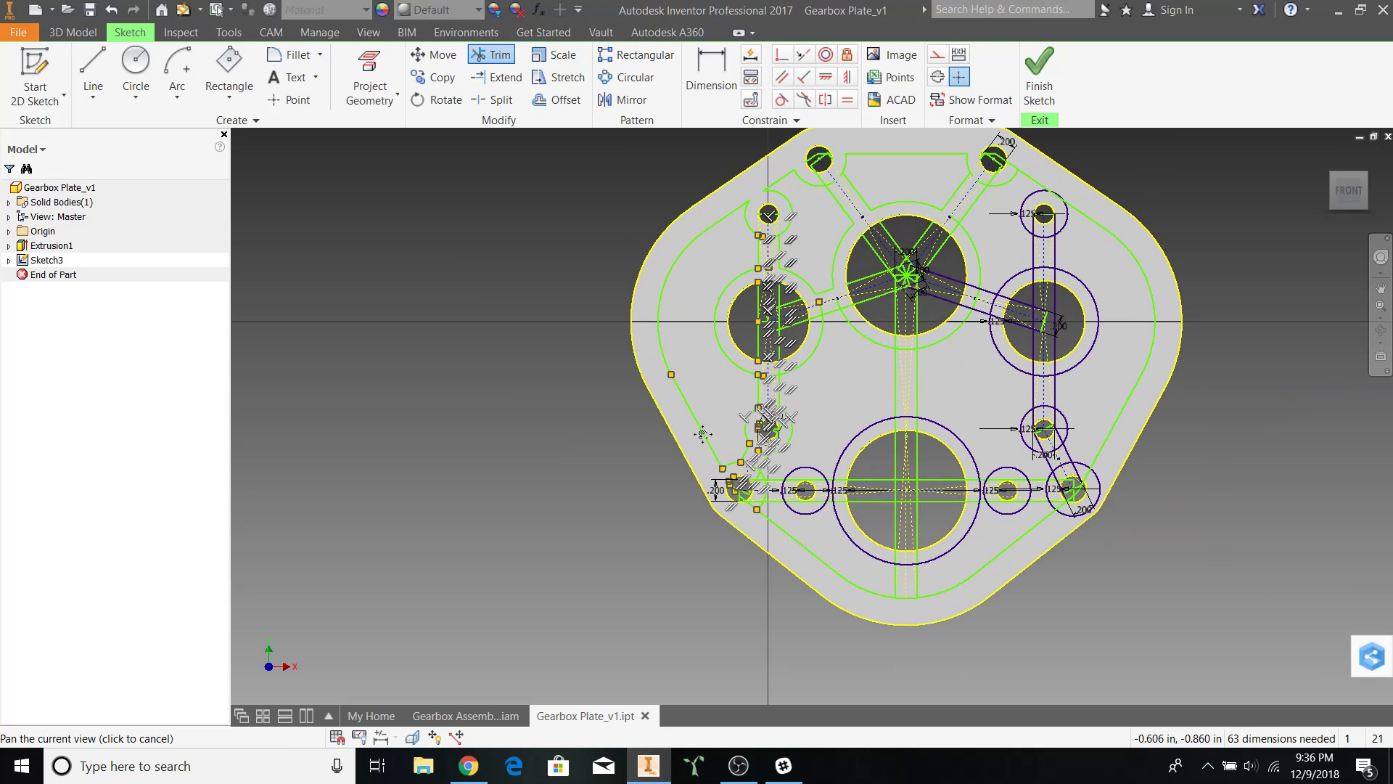
pyautogui.scroll(5, 733, 472)
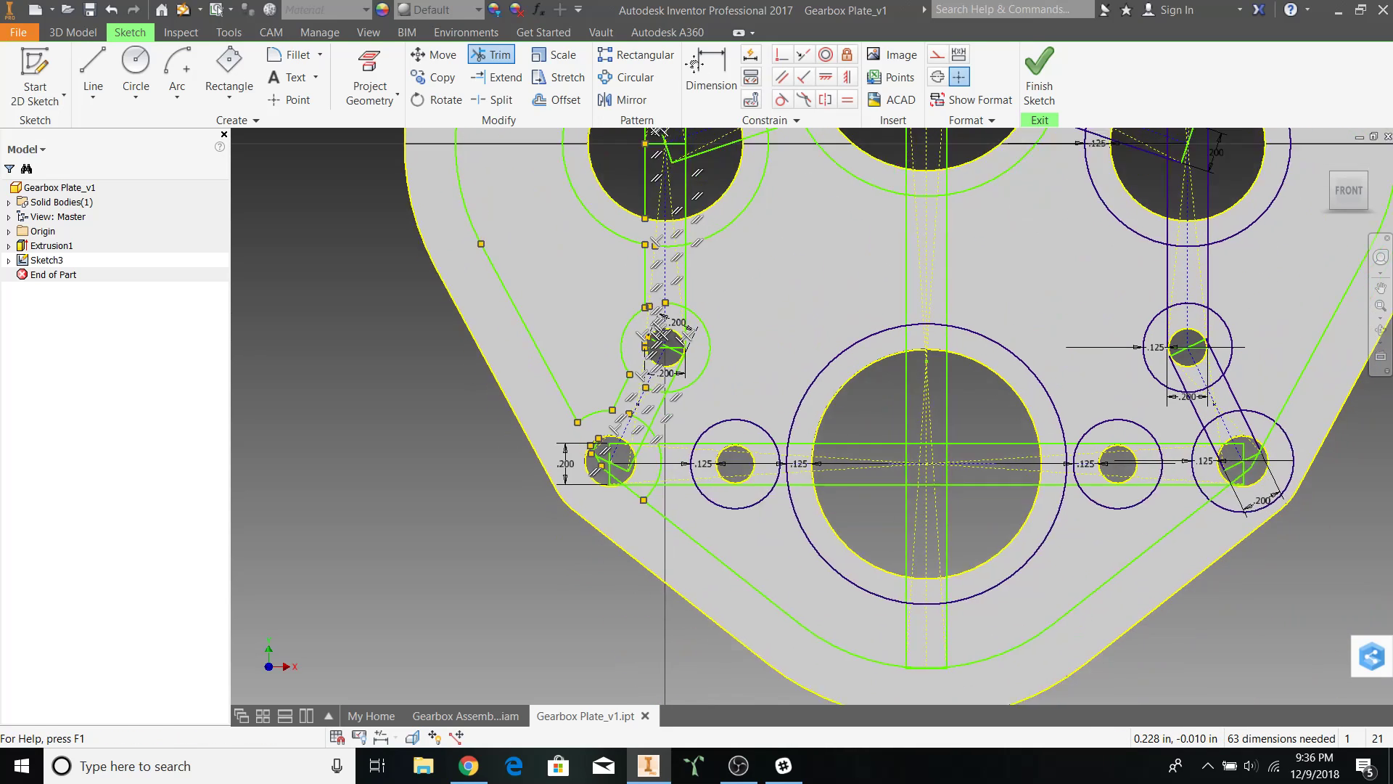
pyautogui.moveTo(584, 428)
pyautogui.mouseDown()
pyautogui.moveTo(607, 371)
pyautogui.moveTo(639, 346)
pyautogui.moveTo(762, 377)
pyautogui.moveTo(724, 374)
pyautogui.mouseUp()
pyautogui.moveTo(857, 379)
pyautogui.mouseDown()
pyautogui.moveTo(904, 367)
pyautogui.moveTo(928, 400)
pyautogui.mouseUp()
pyautogui.scroll(-3, 928, 400)
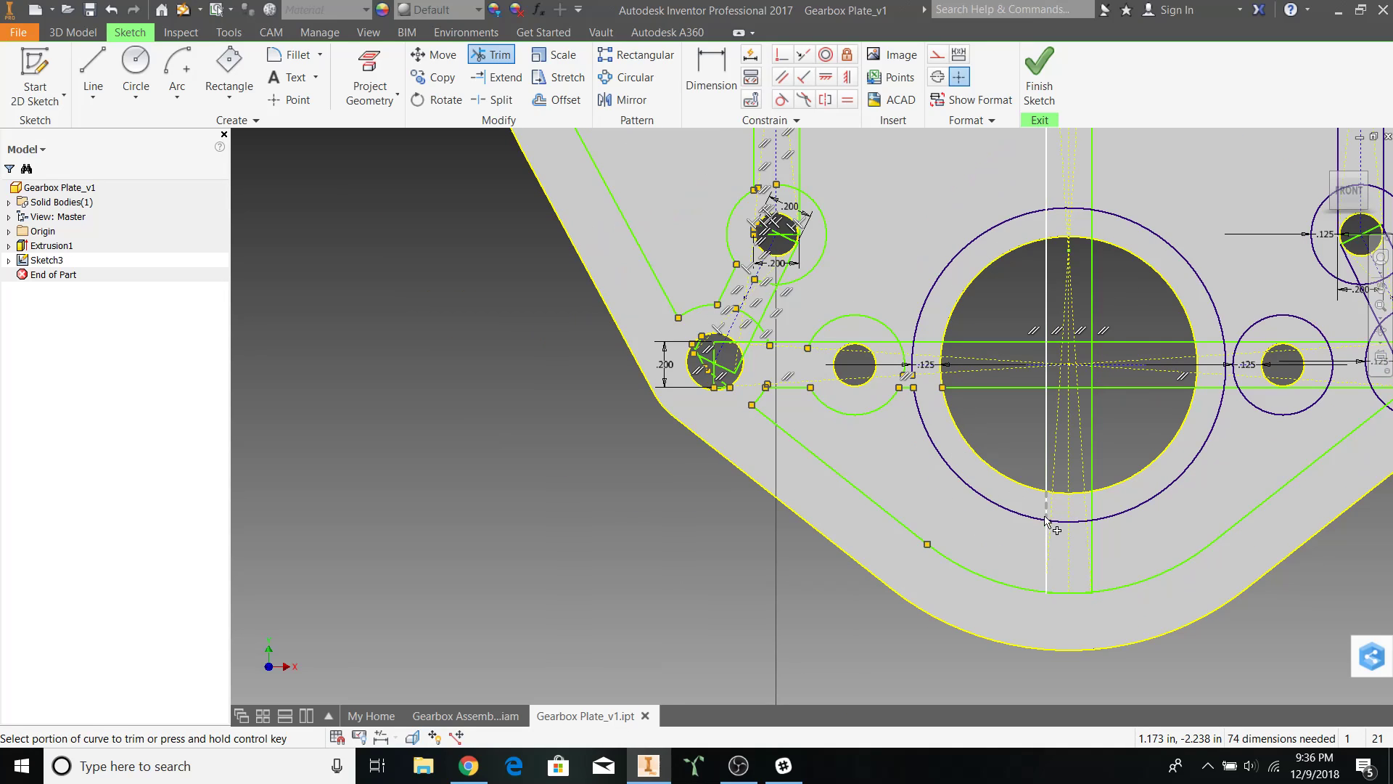
pyautogui.scroll(4, 1039, 513)
pyautogui.moveTo(1039, 513)
pyautogui.mouseDown()
pyautogui.moveTo(1076, 536)
pyautogui.moveTo(1084, 590)
pyautogui.moveTo(1051, 681)
pyautogui.mouseUp()
# - Trim the horizontal line inside the circle and arcs around the small lower-left circle
pyautogui.scroll(5, 1051, 674)
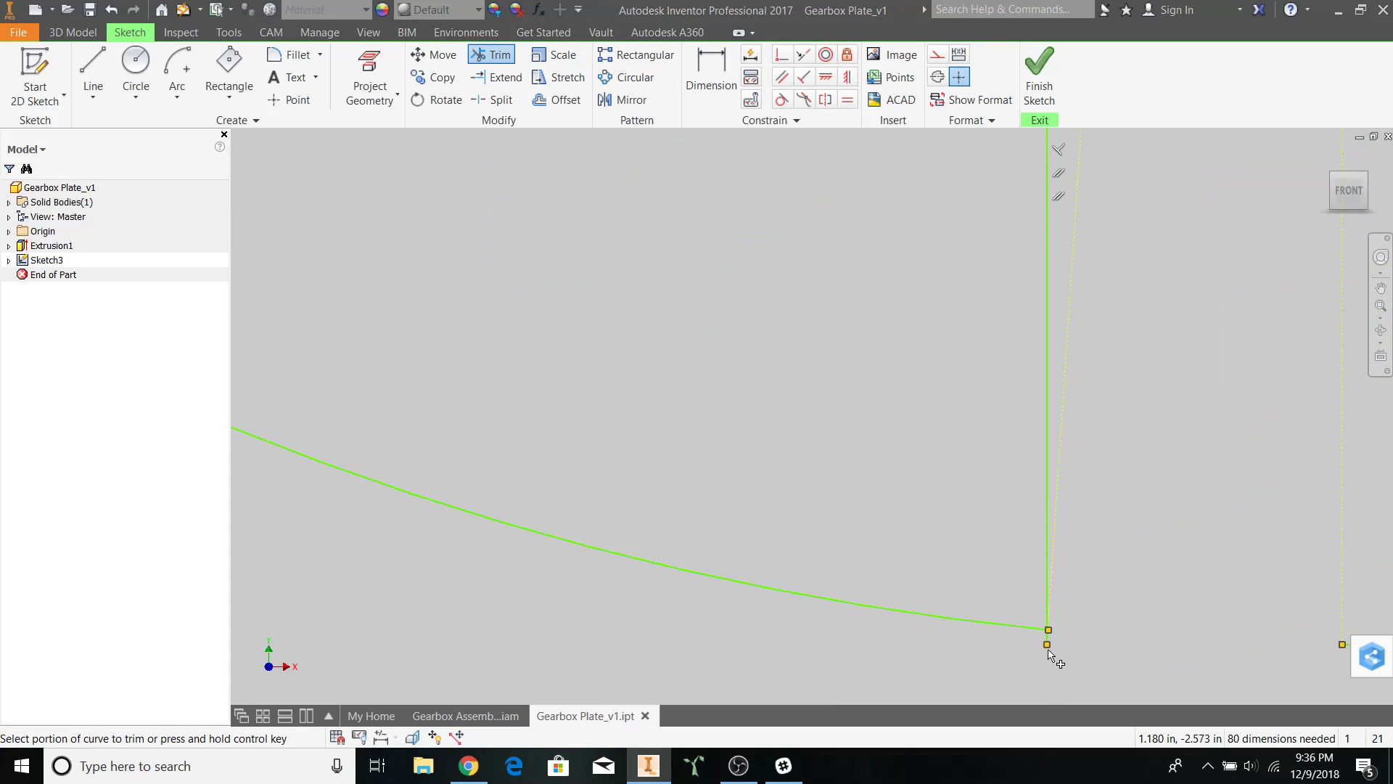
pyautogui.scroll(-3, 1058, 637)
pyautogui.scroll(3, 1077, 602)
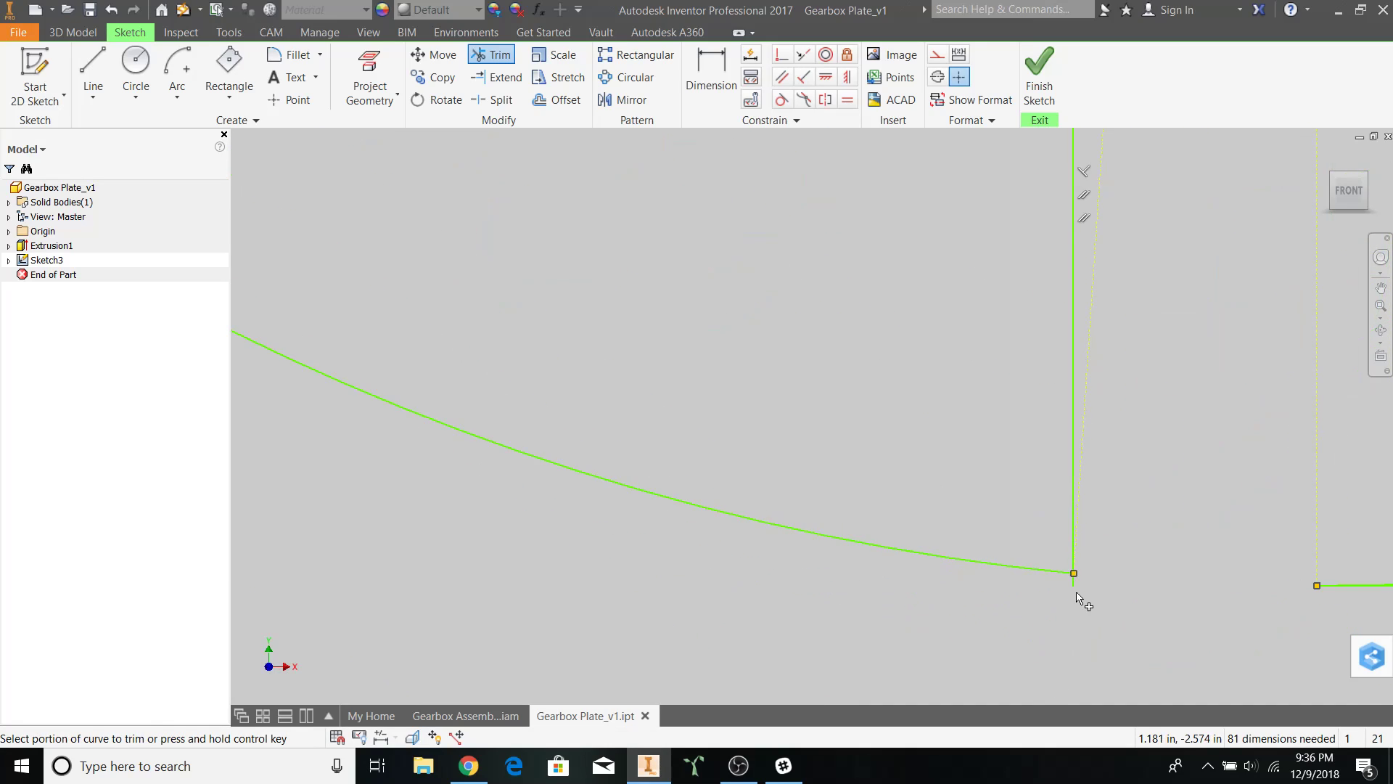
pyautogui.scroll(-5, 1077, 589)
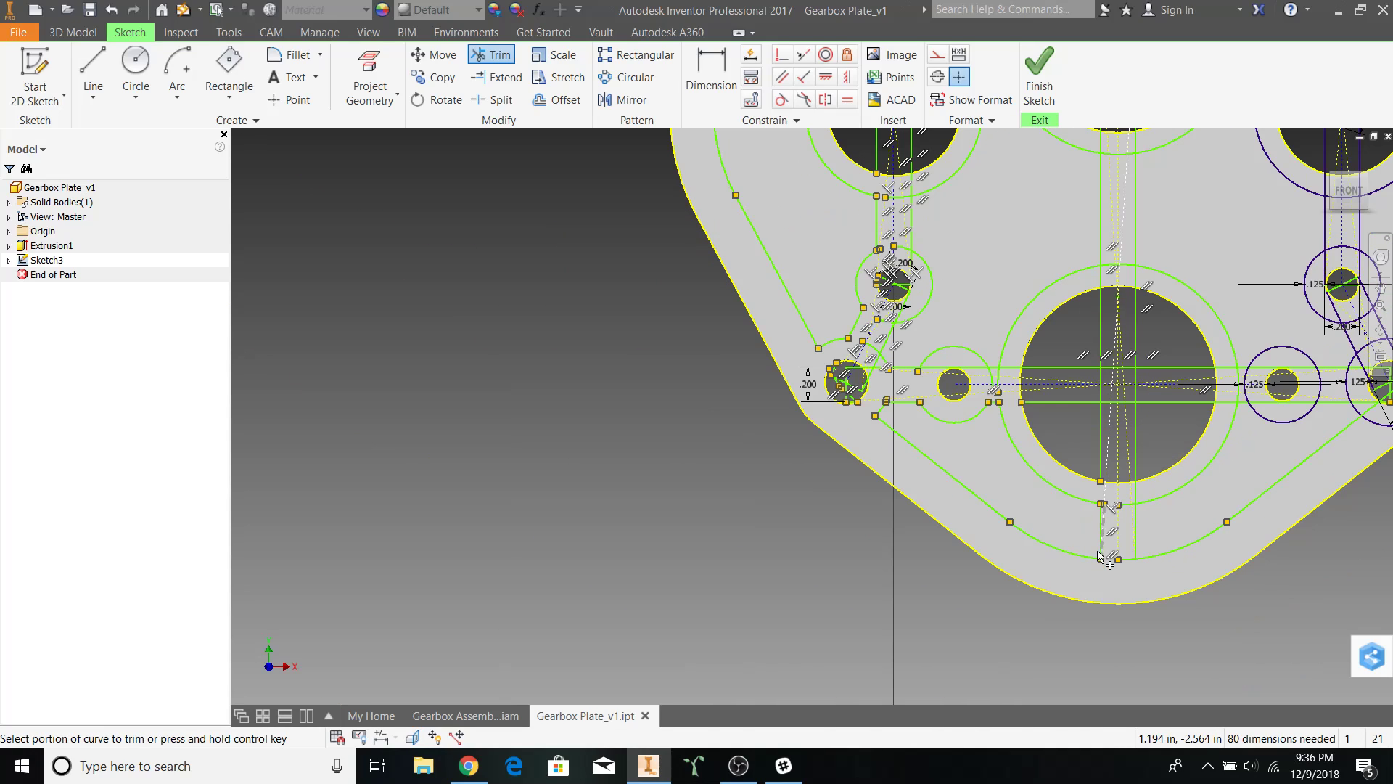
pyautogui.scroll(-4, 1078, 445)
pyautogui.scroll(6, 796, 450)
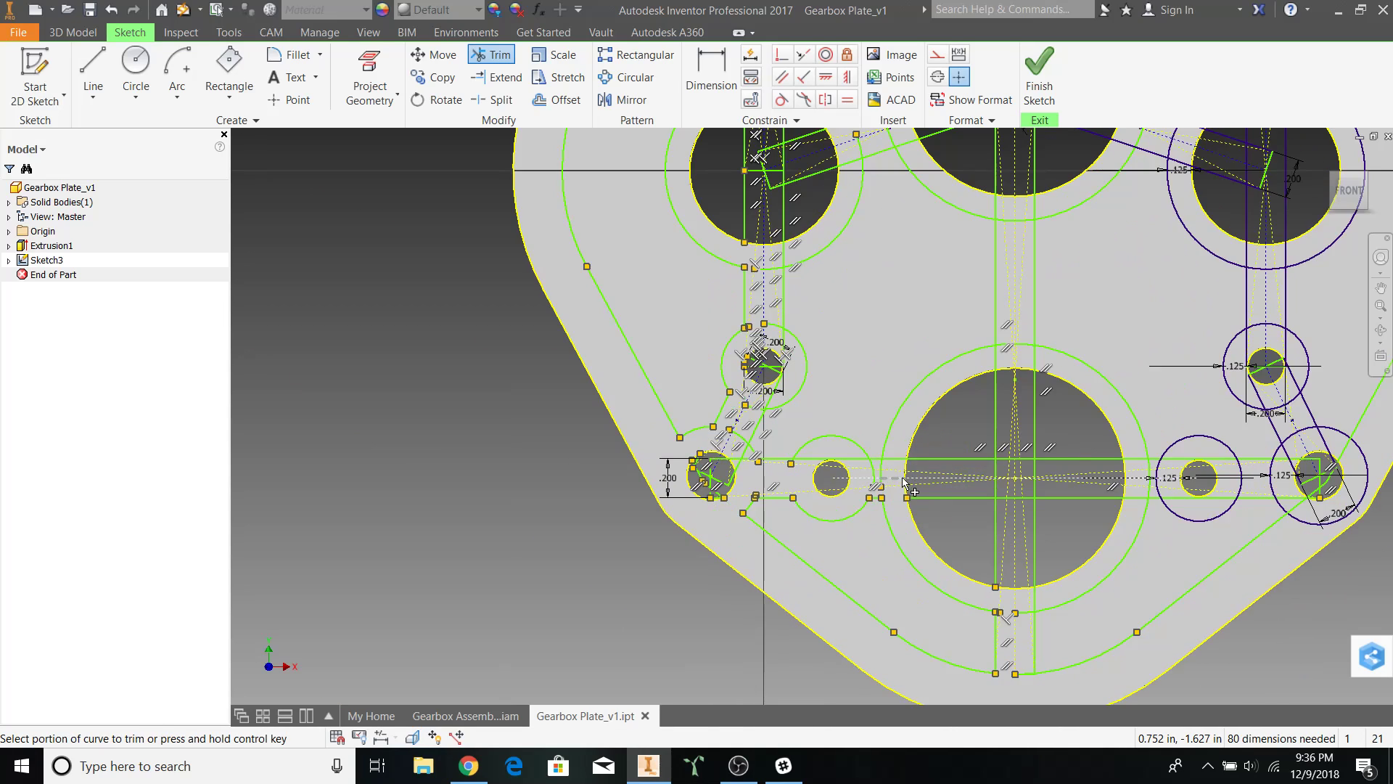
pyautogui.click(795, 445)
pyautogui.moveTo(624, 389)
pyautogui.mouseDown()
pyautogui.moveTo(606, 417)
pyautogui.moveTo(618, 449)
pyautogui.mouseUp()
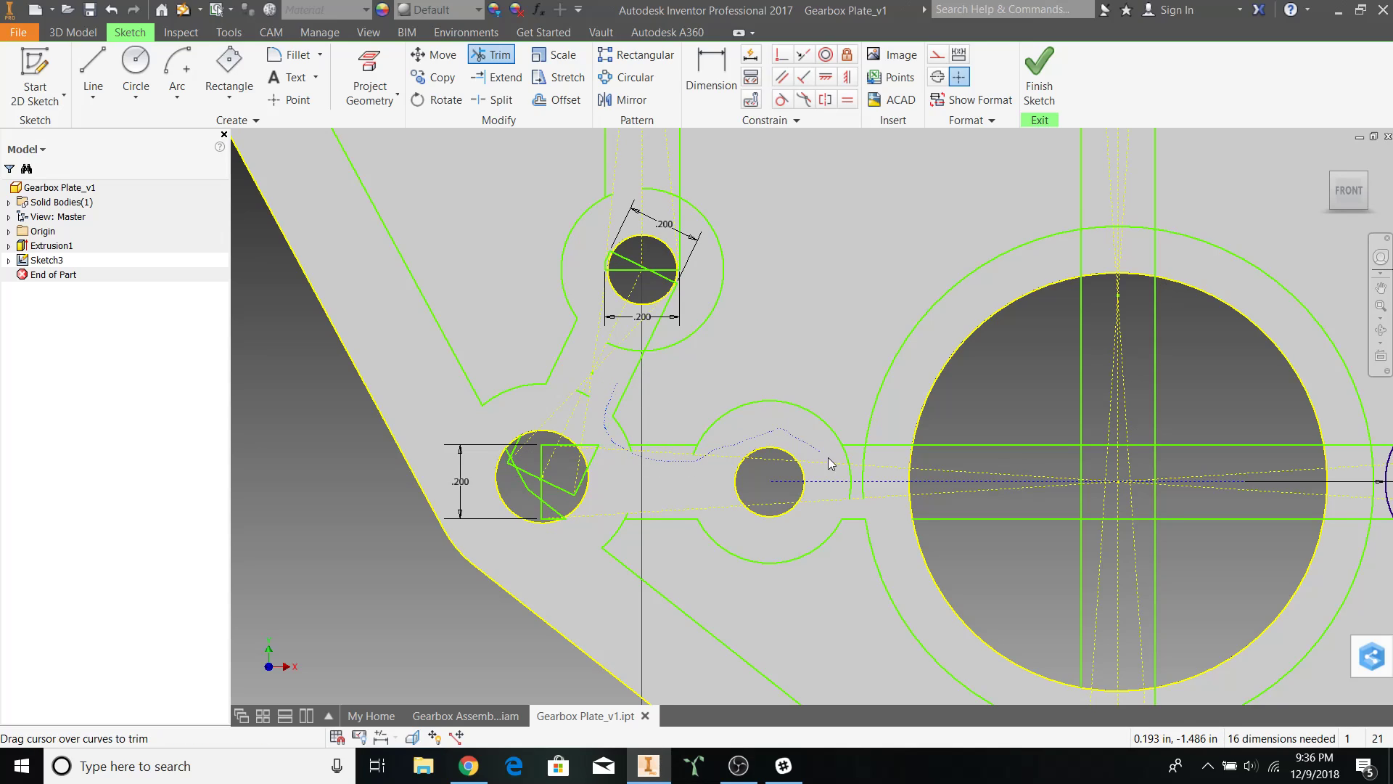
pyautogui.moveTo(936, 395)
pyautogui.mouseDown()
pyautogui.moveTo(936, 360)
pyautogui.moveTo(900, 421)
pyautogui.mouseUp()
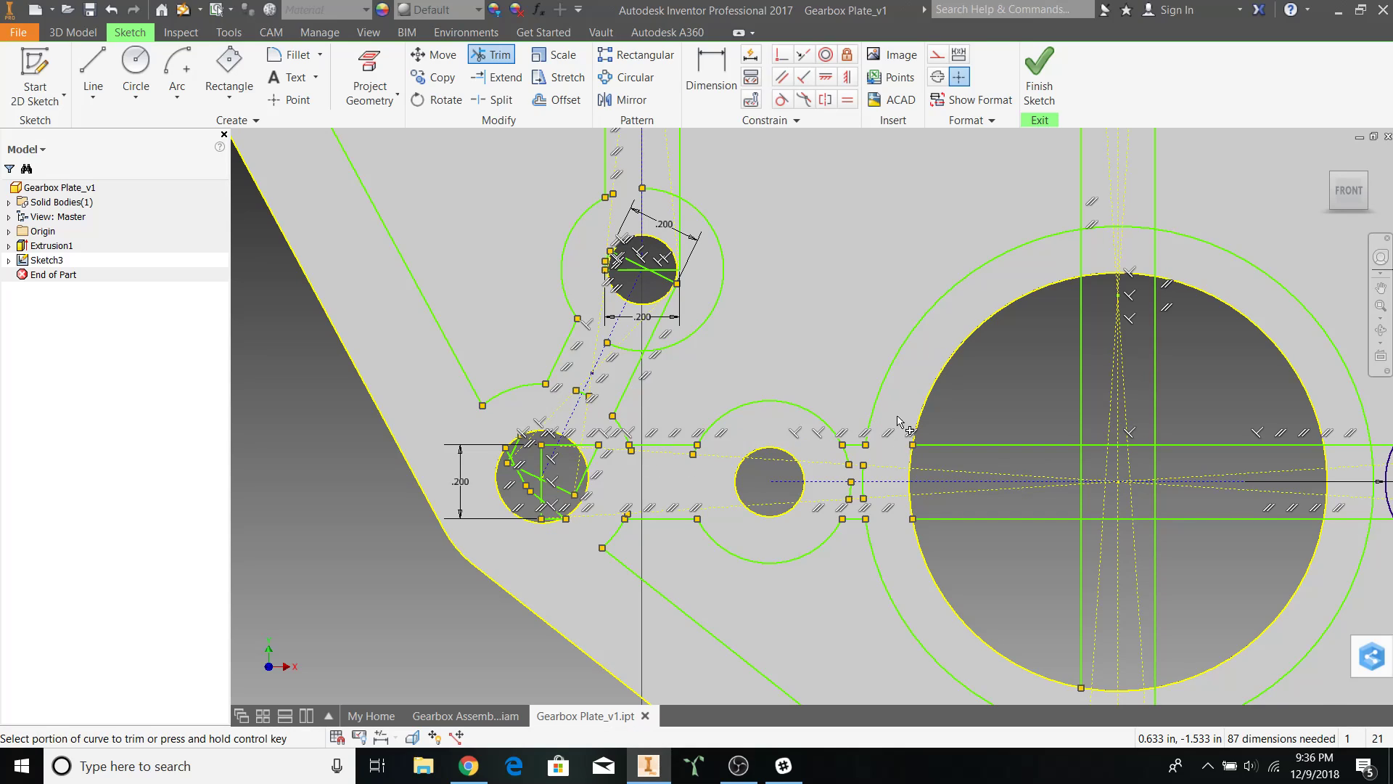
# - Trim the overlapping segments, slot walls and arc where the lower circle meets the bottom slot
pyautogui.moveTo(936, 348); pyautogui.dragTo(825, 587, button='middle')
pyautogui.moveTo(993, 447); pyautogui.dragTo(996, 464)
pyautogui.scroll(-3, 1003, 464)
pyautogui.scroll(5, 969, 315)
pyautogui.moveTo(965, 312)
pyautogui.mouseDown()
pyautogui.moveTo(993, 322)
pyautogui.moveTo(1012, 366)
pyautogui.mouseUp()
pyautogui.moveTo(822, 212)
pyautogui.mouseDown()
pyautogui.moveTo(691, 212)
pyautogui.moveTo(712, 202)
pyautogui.mouseUp()
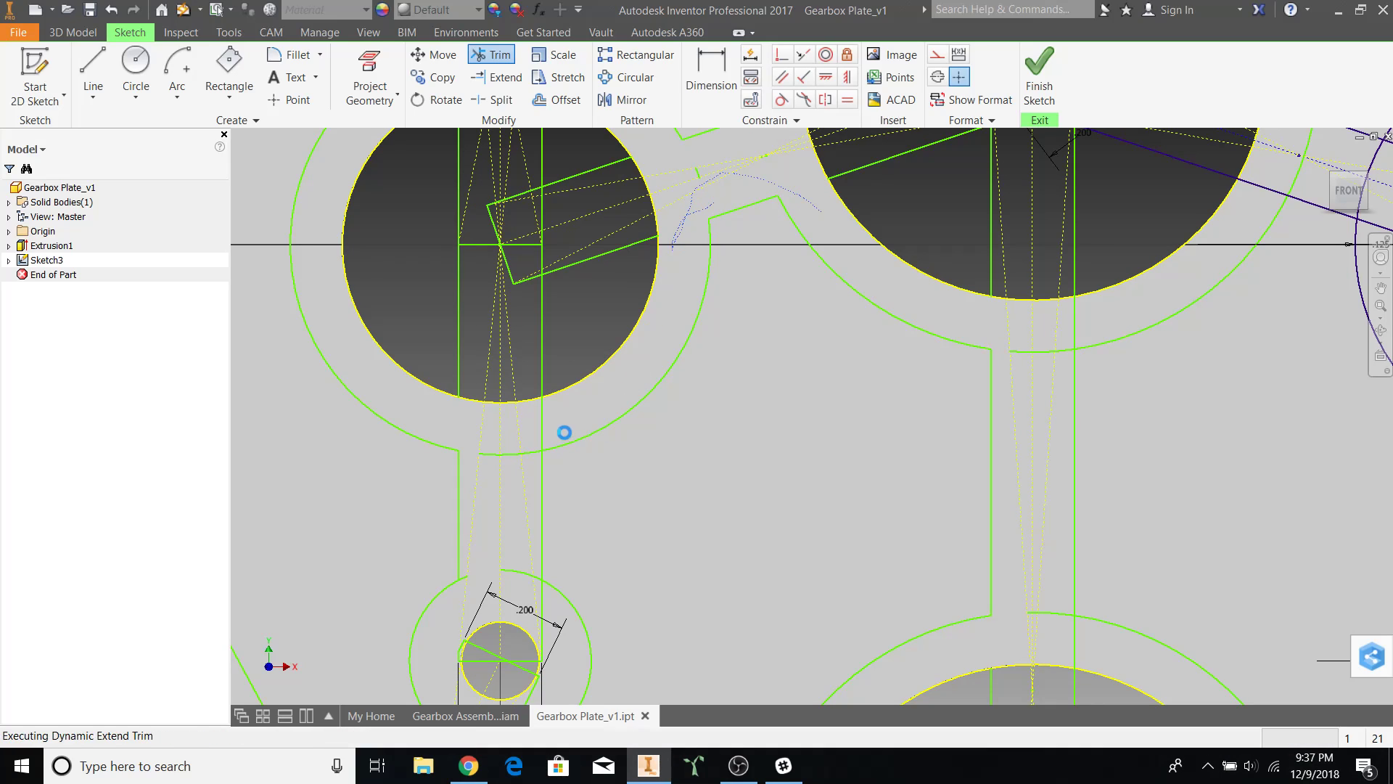
pyautogui.moveTo(565, 420); pyautogui.dragTo(524, 487)
pyautogui.scroll(-3, 524, 487)
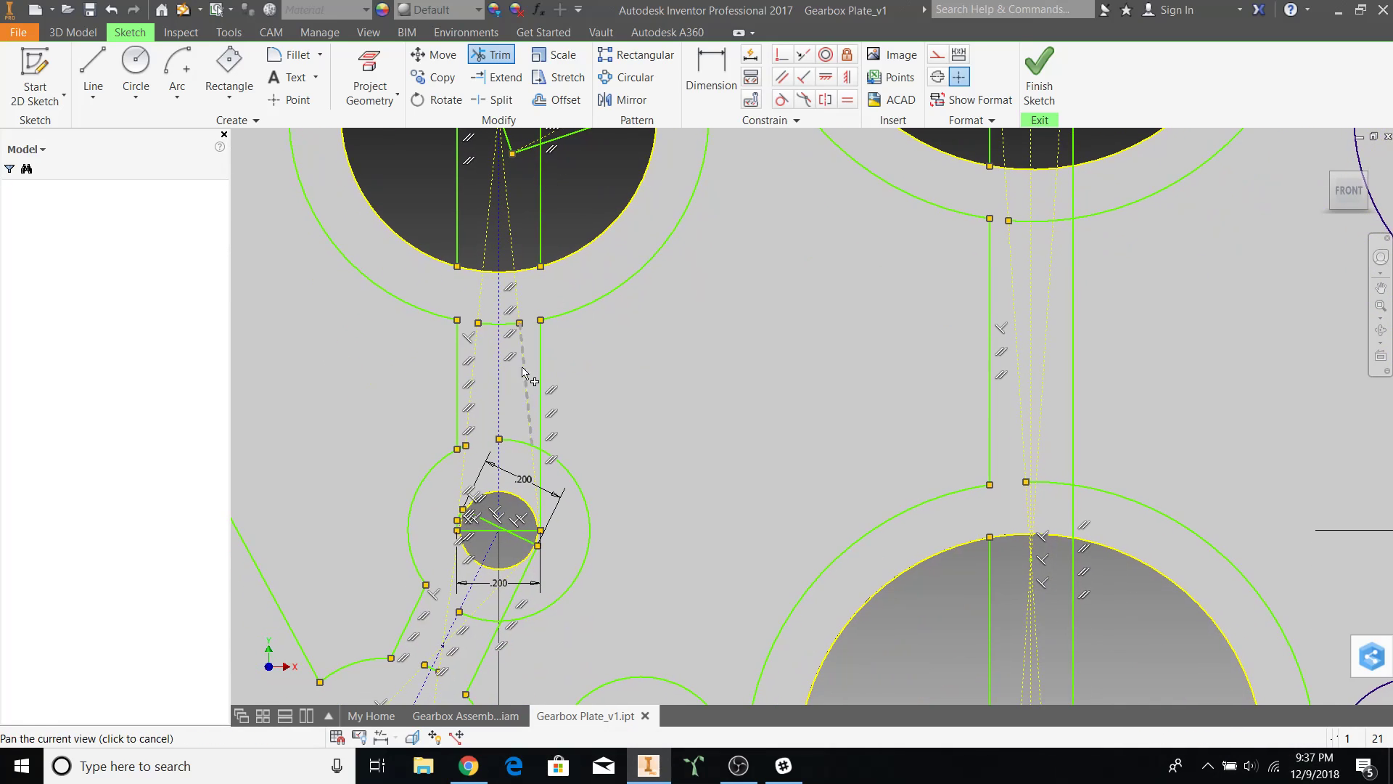
pyautogui.scroll(3, 526, 464)
pyautogui.moveTo(515, 428); pyautogui.dragTo(571, 540)
pyautogui.scroll(-4, 552, 508)
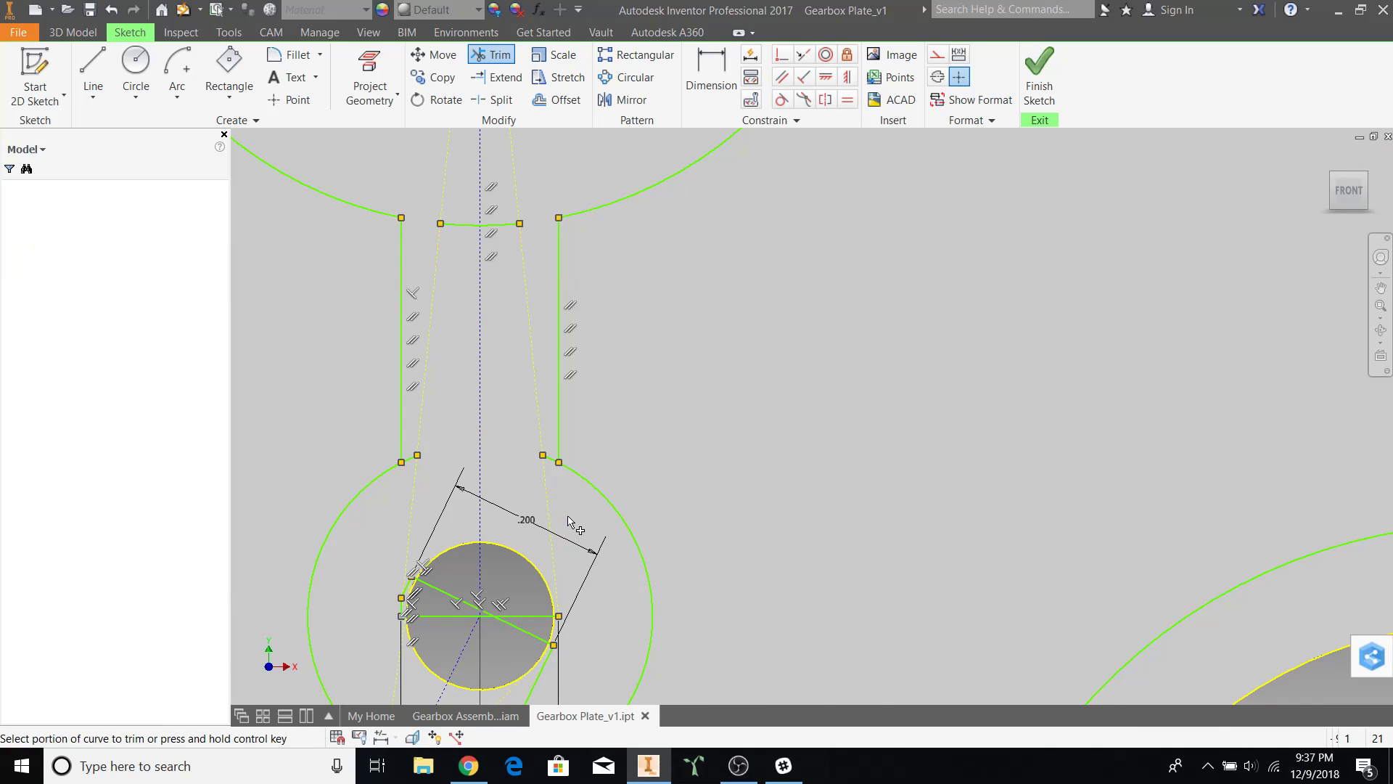
pyautogui.scroll(4, 527, 483)
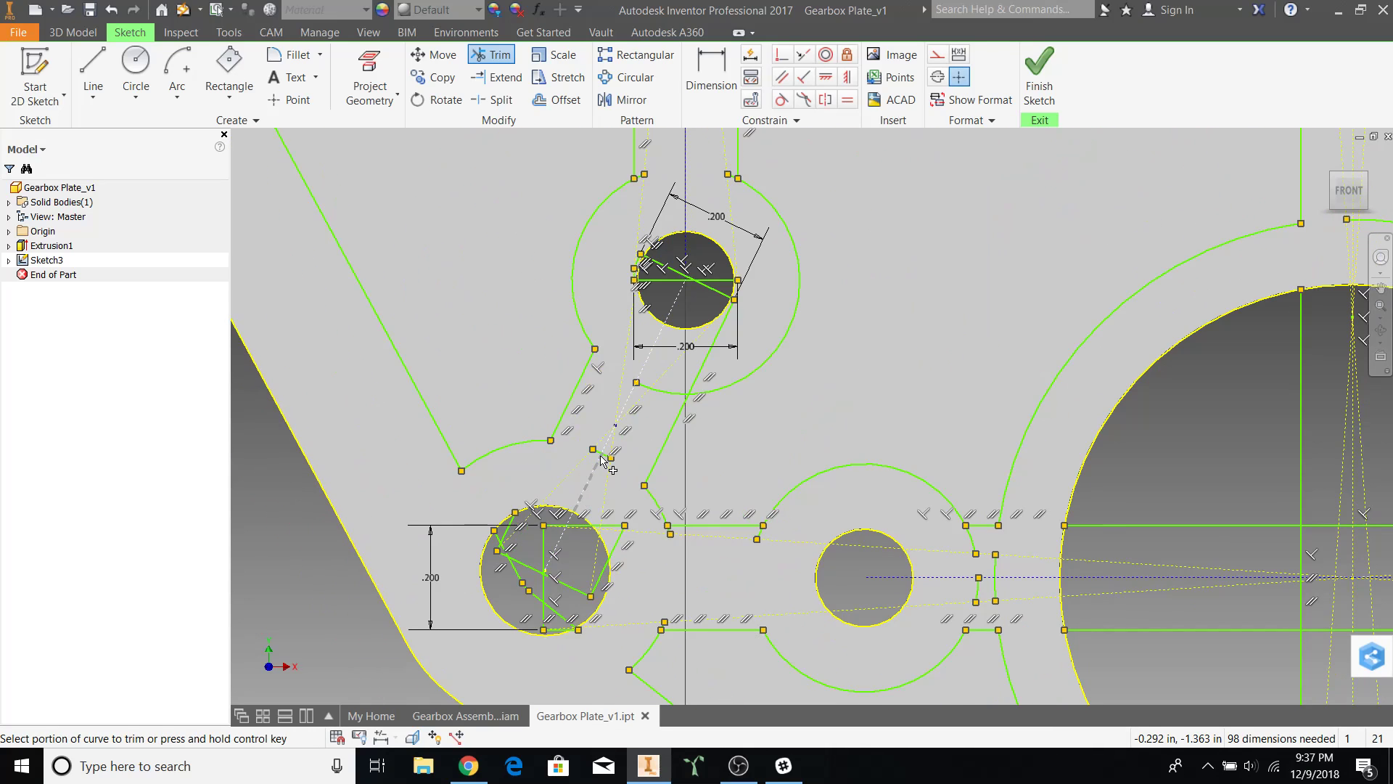
pyautogui.scroll(-4, 663, 454)
# - Trim the construction line and the arc beside the top-left hole's stem
pyautogui.press('Escape')
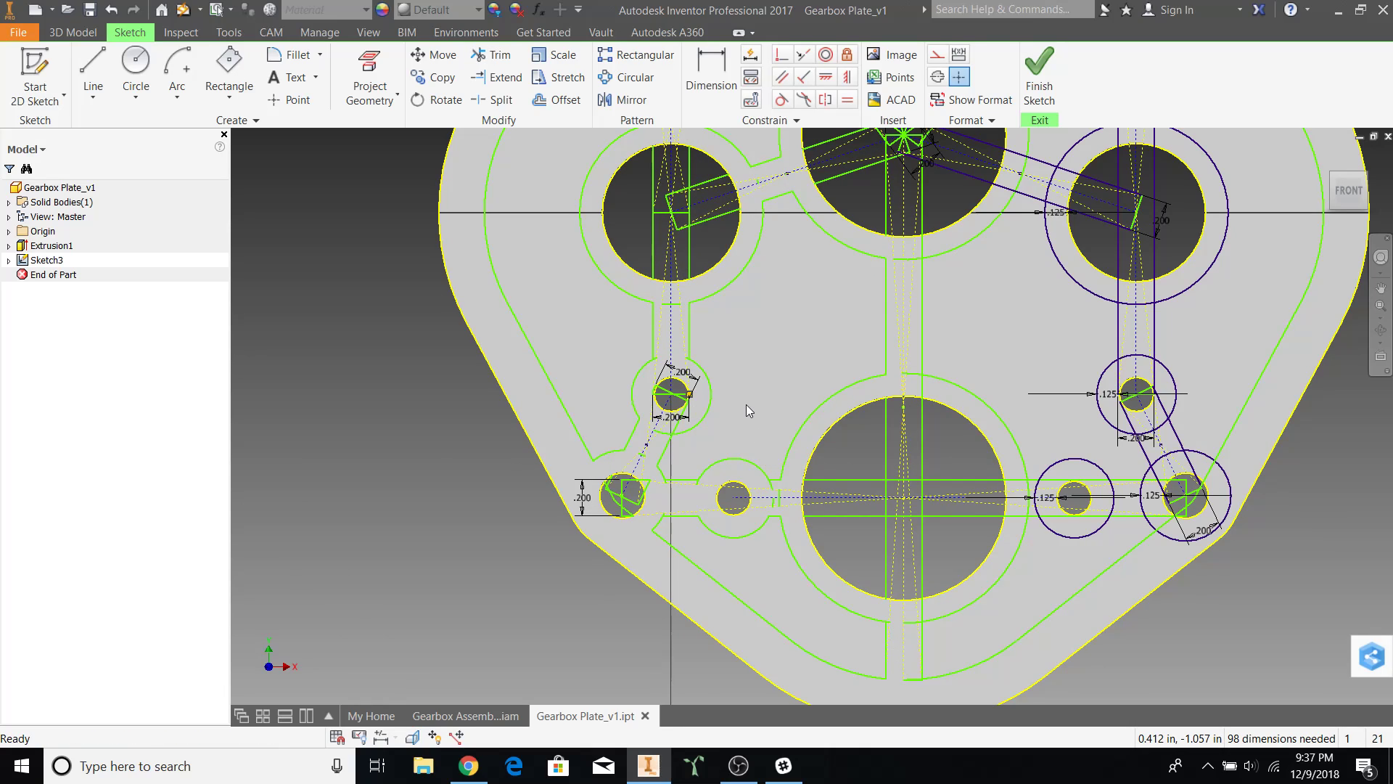
pyautogui.scroll(-2, 746, 403)
pyautogui.moveTo(754, 339); pyautogui.dragTo(737, 394, button='middle')
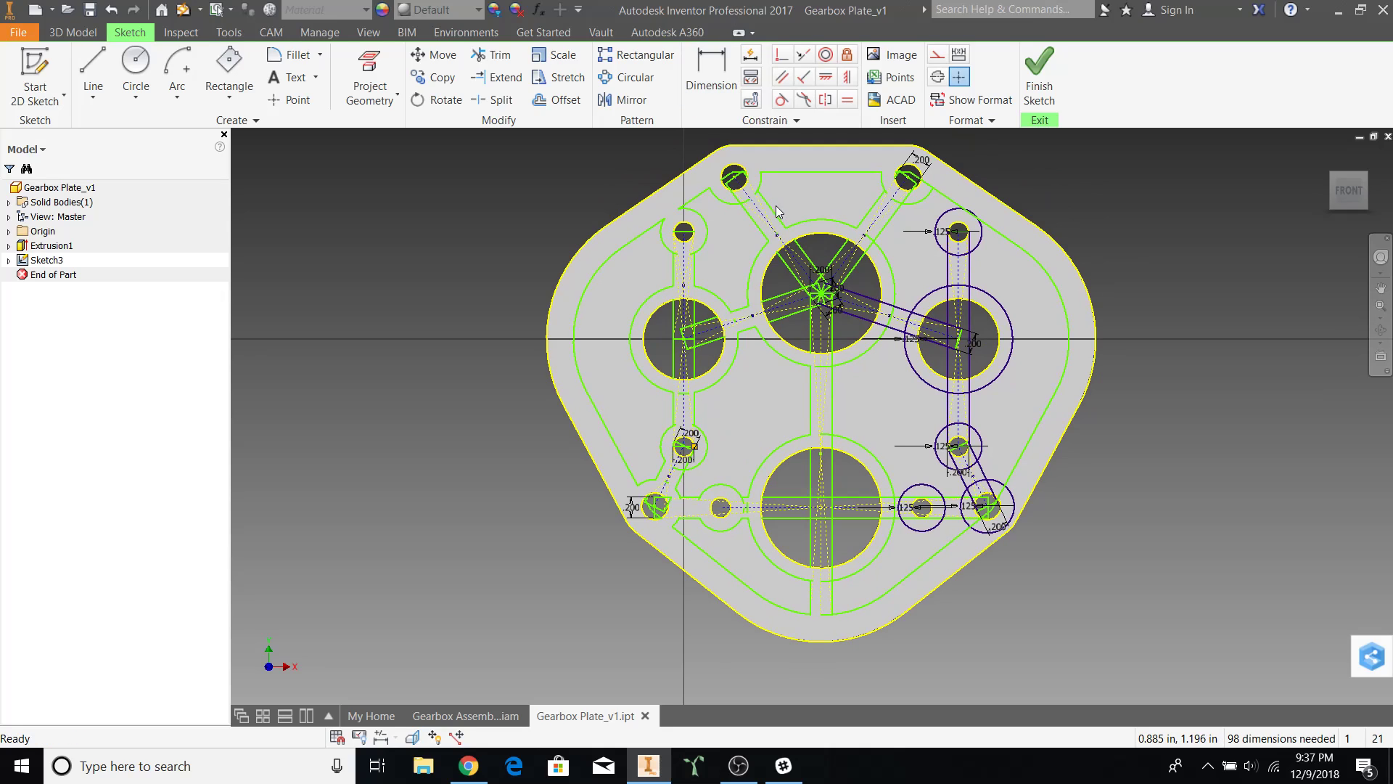
pyautogui.scroll(5, 776, 173)
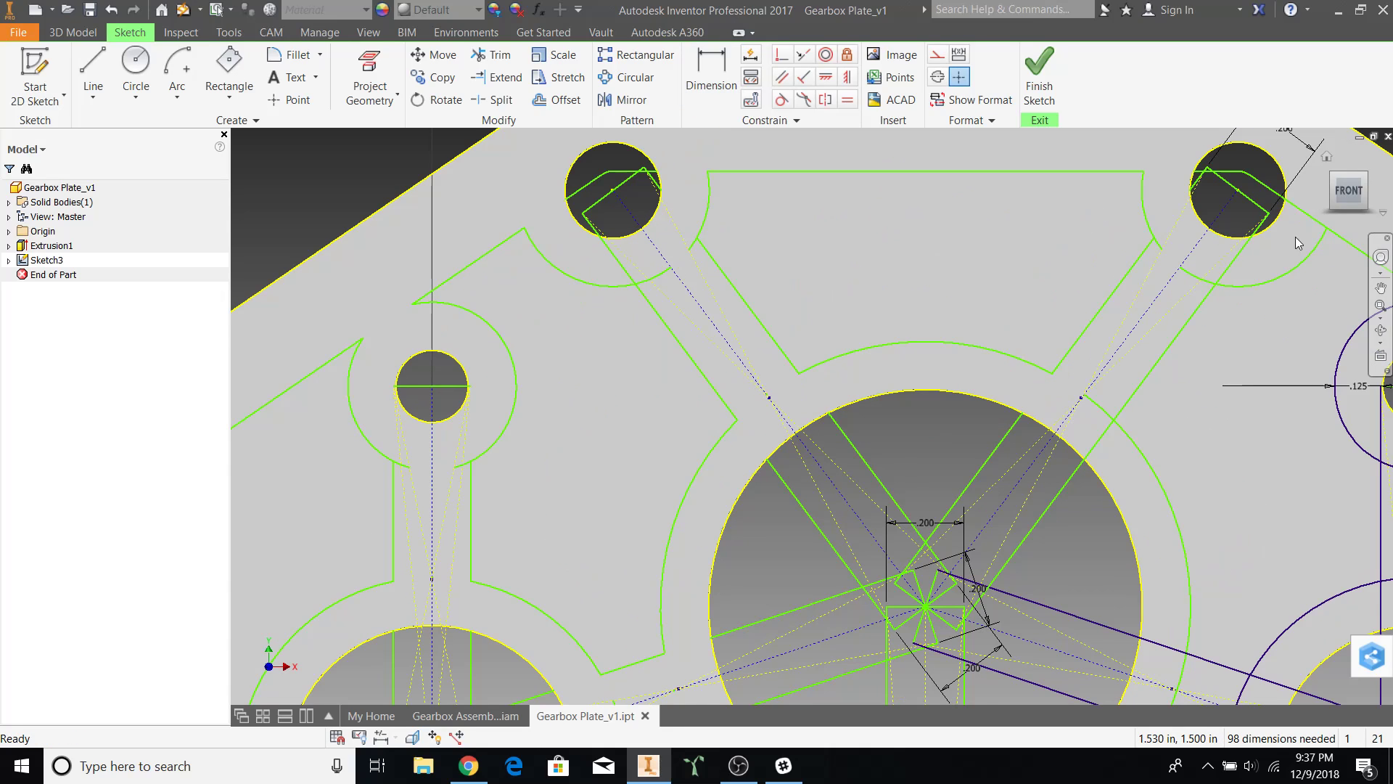
pyautogui.click(497, 73)
pyautogui.moveTo(657, 251)
pyautogui.mouseDown()
pyautogui.moveTo(605, 263)
pyautogui.moveTo(644, 273)
pyautogui.mouseUp()
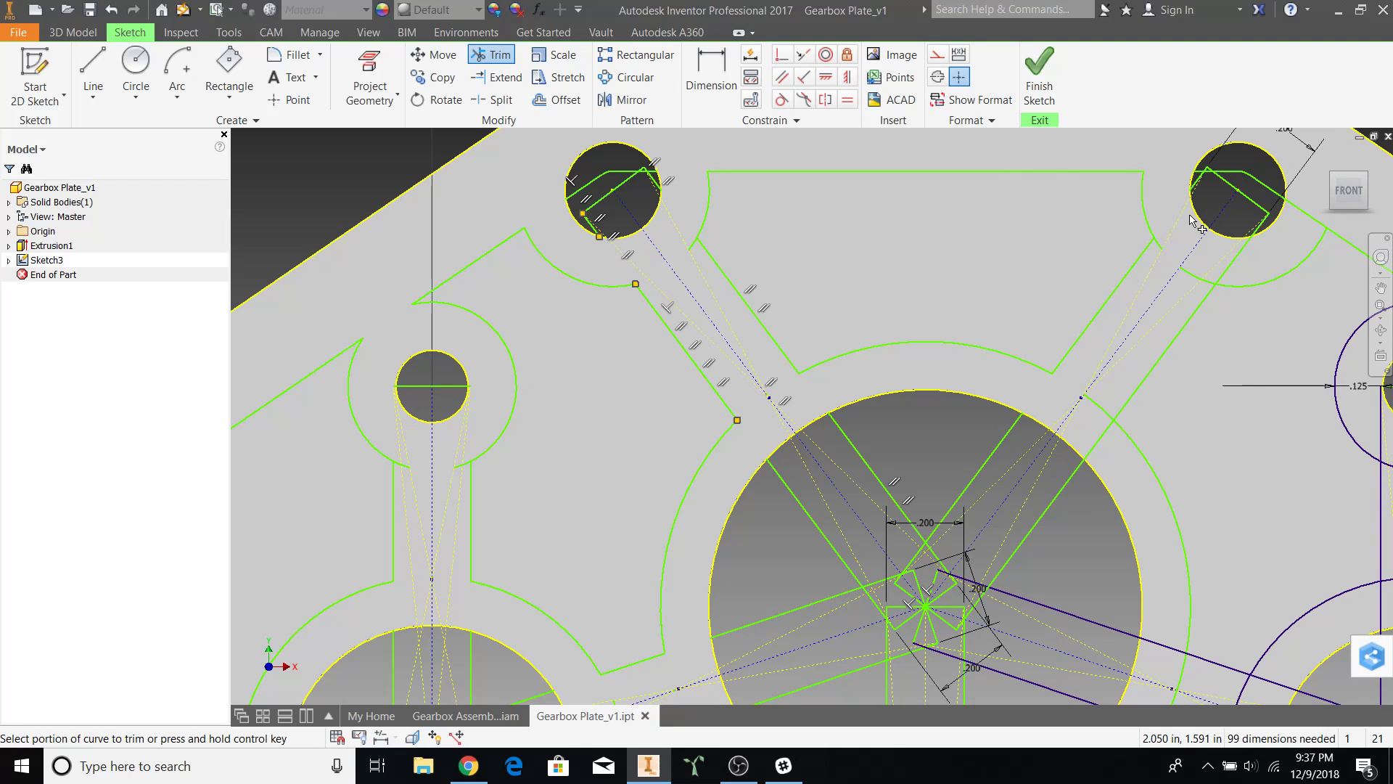
pyautogui.scroll(-5, 1161, 246)
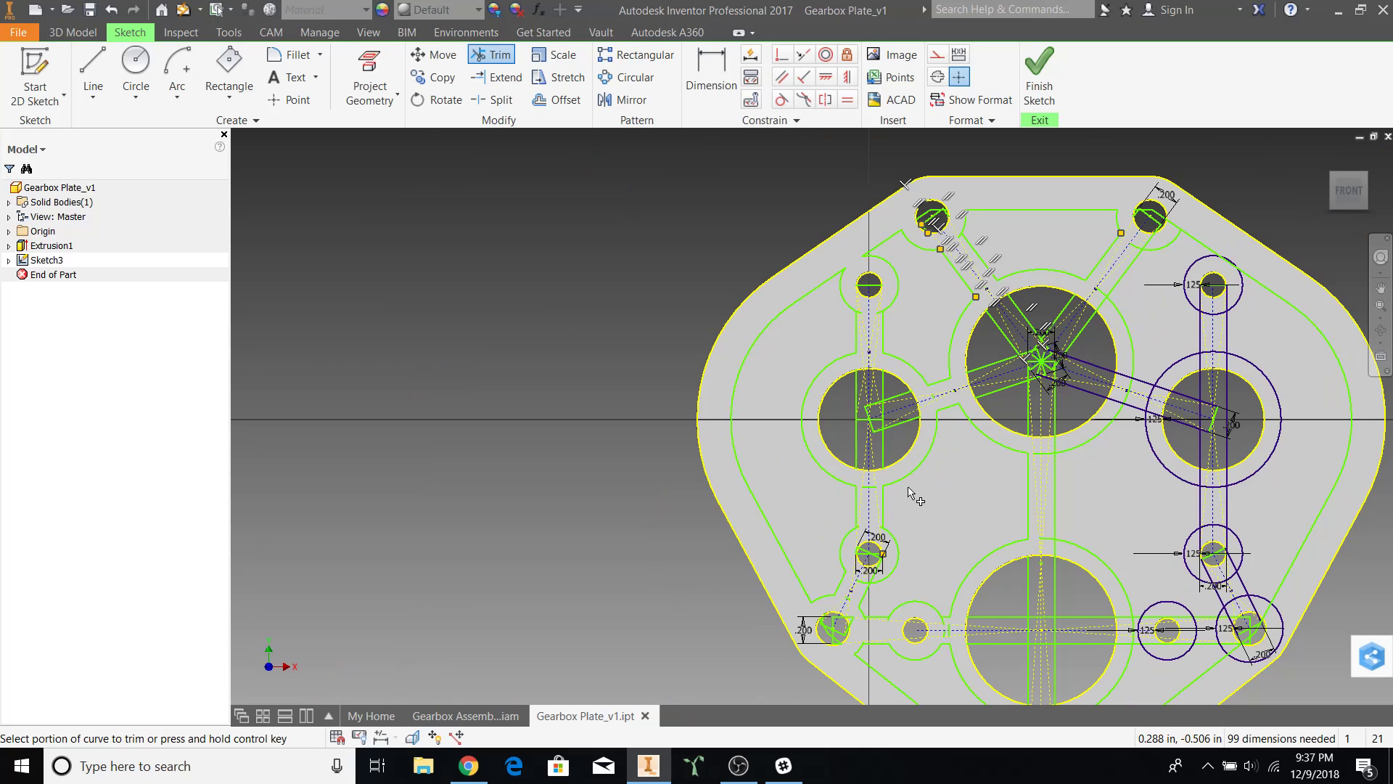
pyautogui.scroll(5, 833, 335)
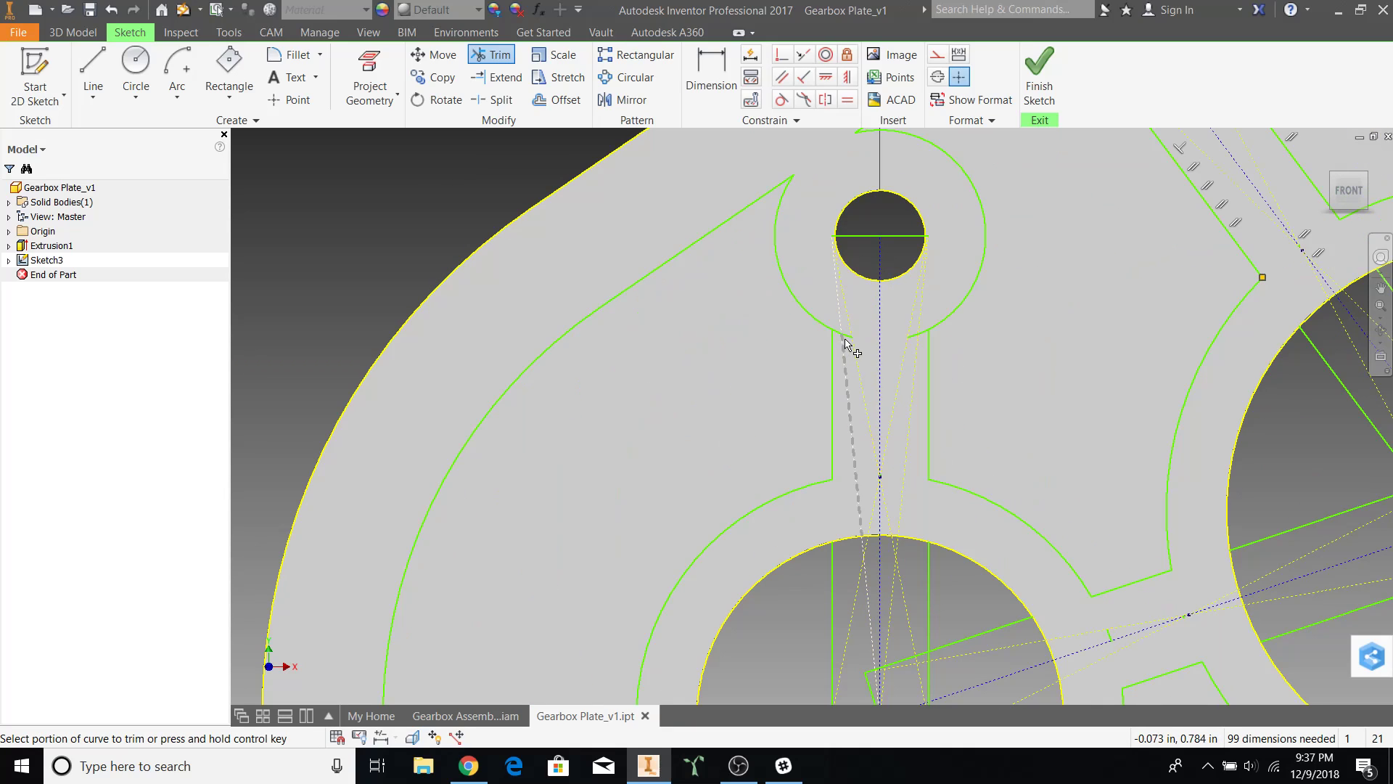
pyautogui.click(840, 338)
pyautogui.scroll(-5, 839, 339)
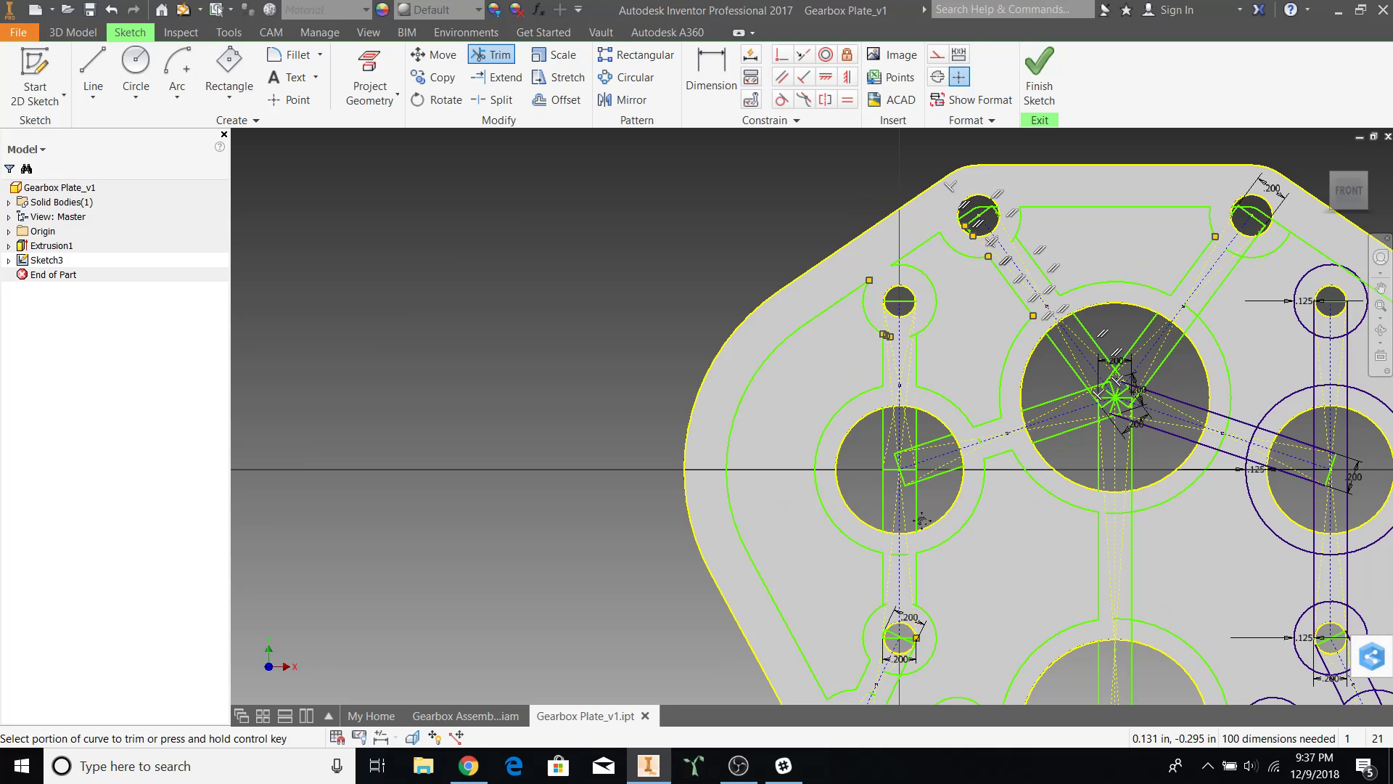
pyautogui.scroll(3, 679, 566)
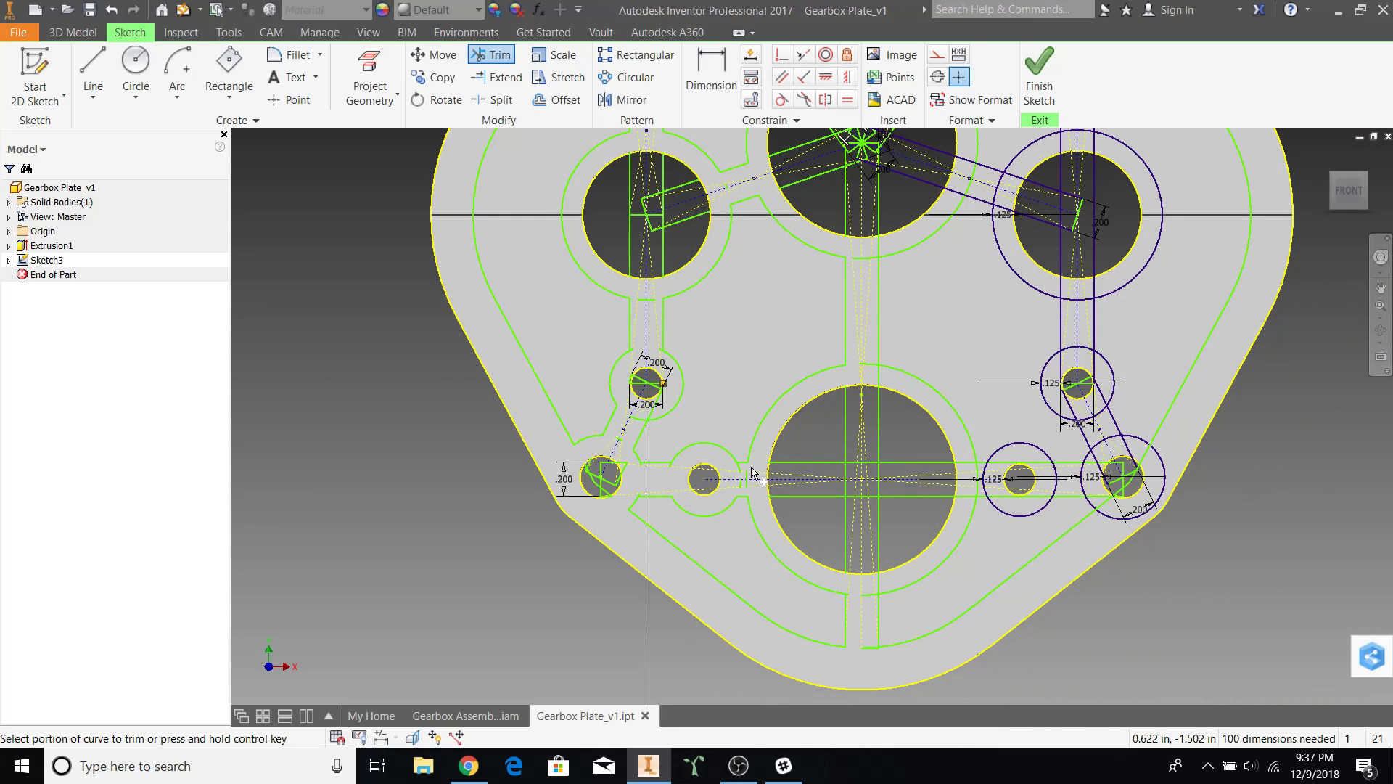
pyautogui.scroll(10, 675, 403)
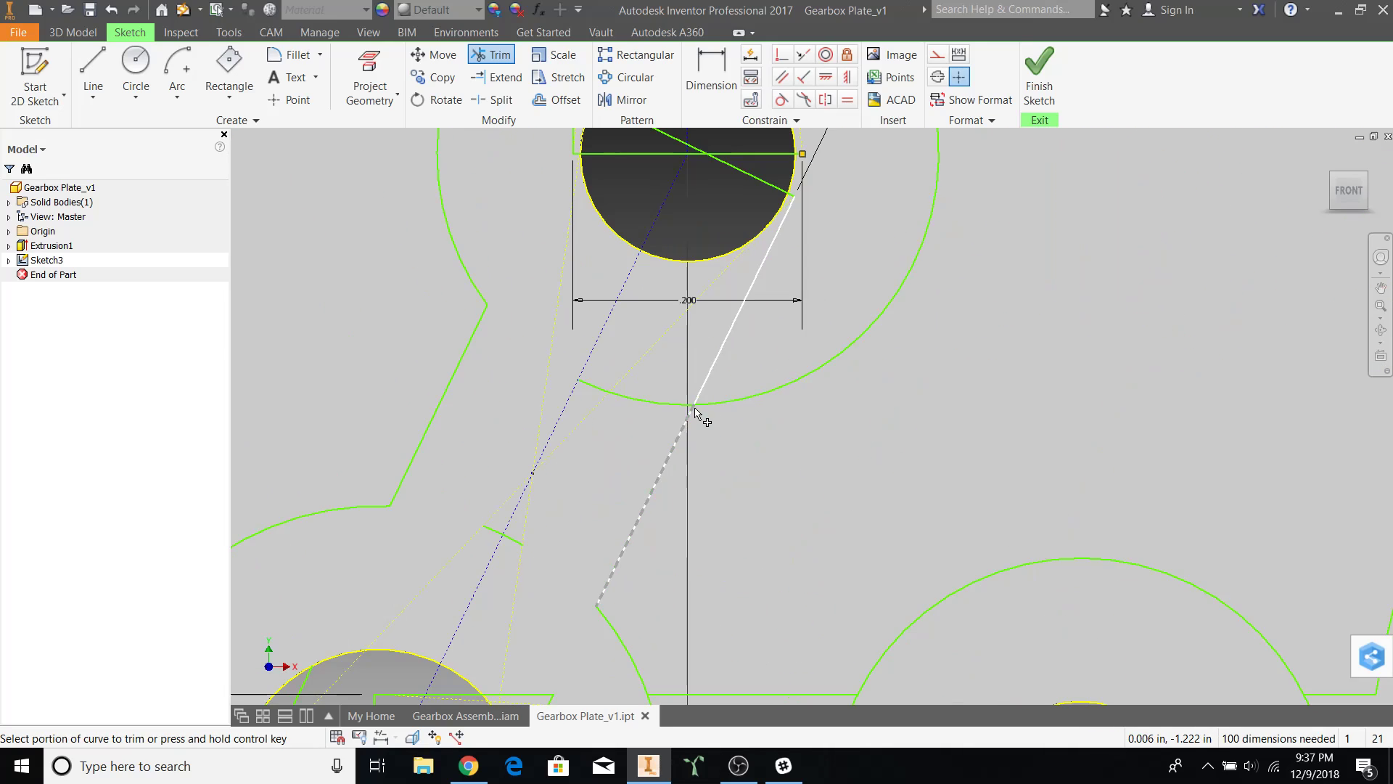
# - Trim the curves by the small circle, both slot-line stubs and the extra slot arc end
pyautogui.moveTo(756, 361); pyautogui.dragTo(638, 420)
pyautogui.scroll(-5, 661, 391)
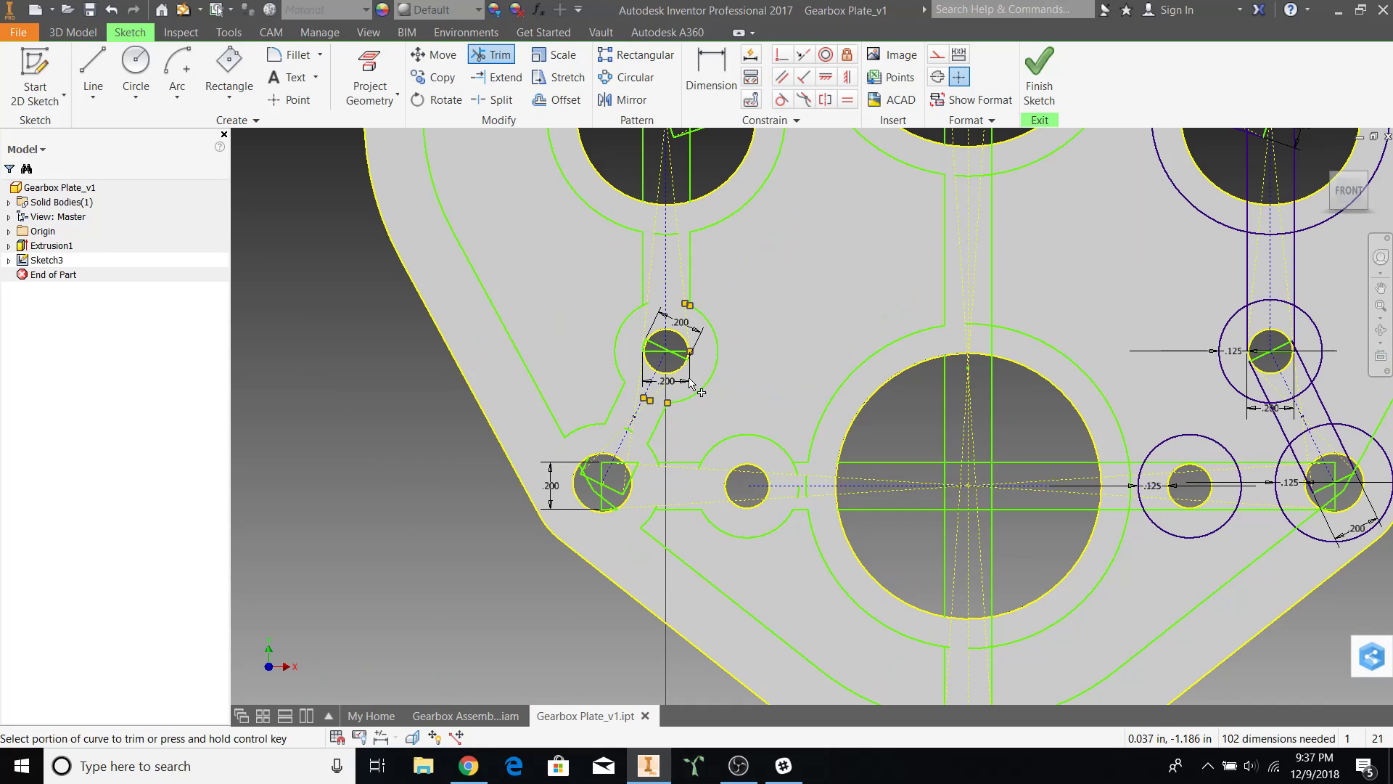
pyautogui.moveTo(807, 246)
pyautogui.mouseDown(button='middle')
pyautogui.moveTo(700, 285)
pyautogui.moveTo(569, 476)
pyautogui.mouseUp(button='middle')
pyautogui.scroll(5, 576, 493)
pyautogui.click(586, 487)
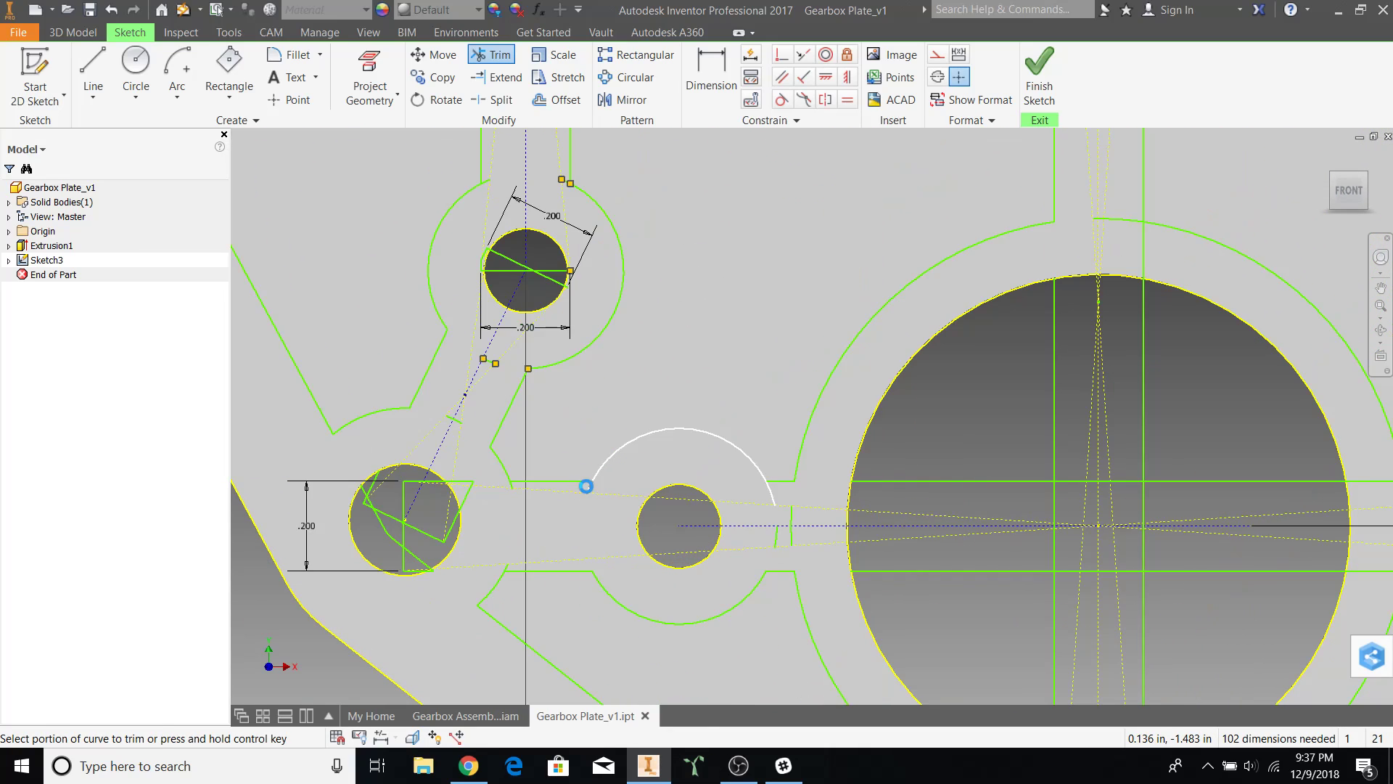
pyautogui.click(514, 490)
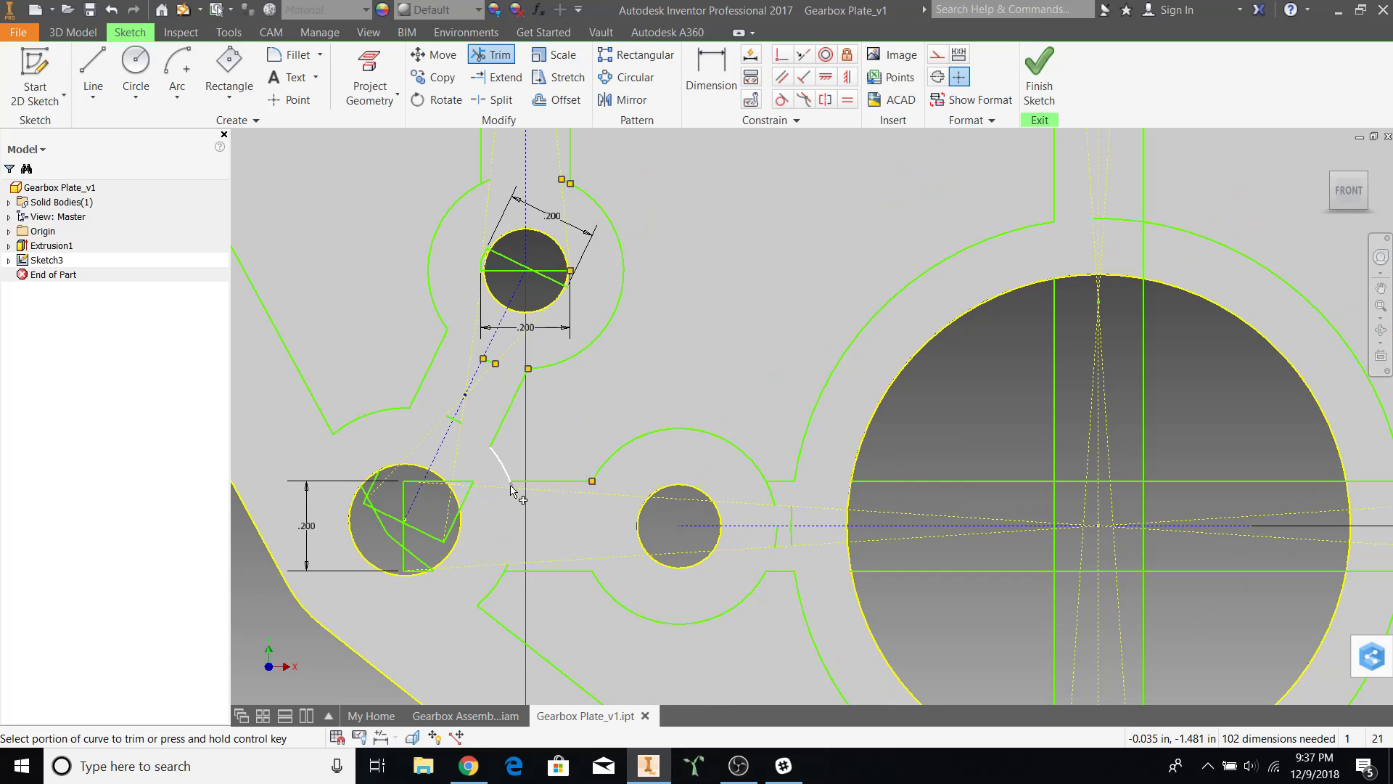
pyautogui.click(764, 497)
pyautogui.scroll(-3, 726, 508)
pyautogui.scroll(4, 635, 522)
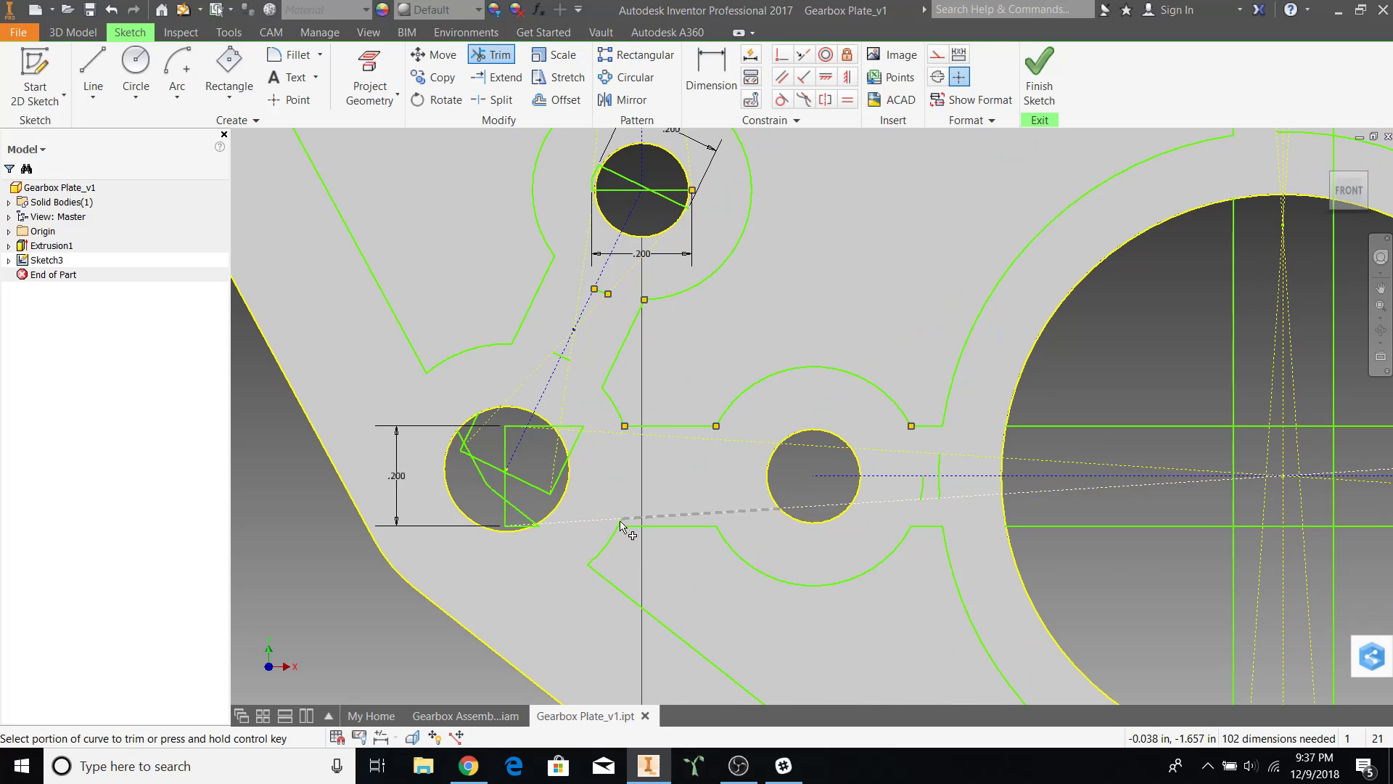
pyautogui.scroll(-6, 622, 524)
pyautogui.press('Escape')
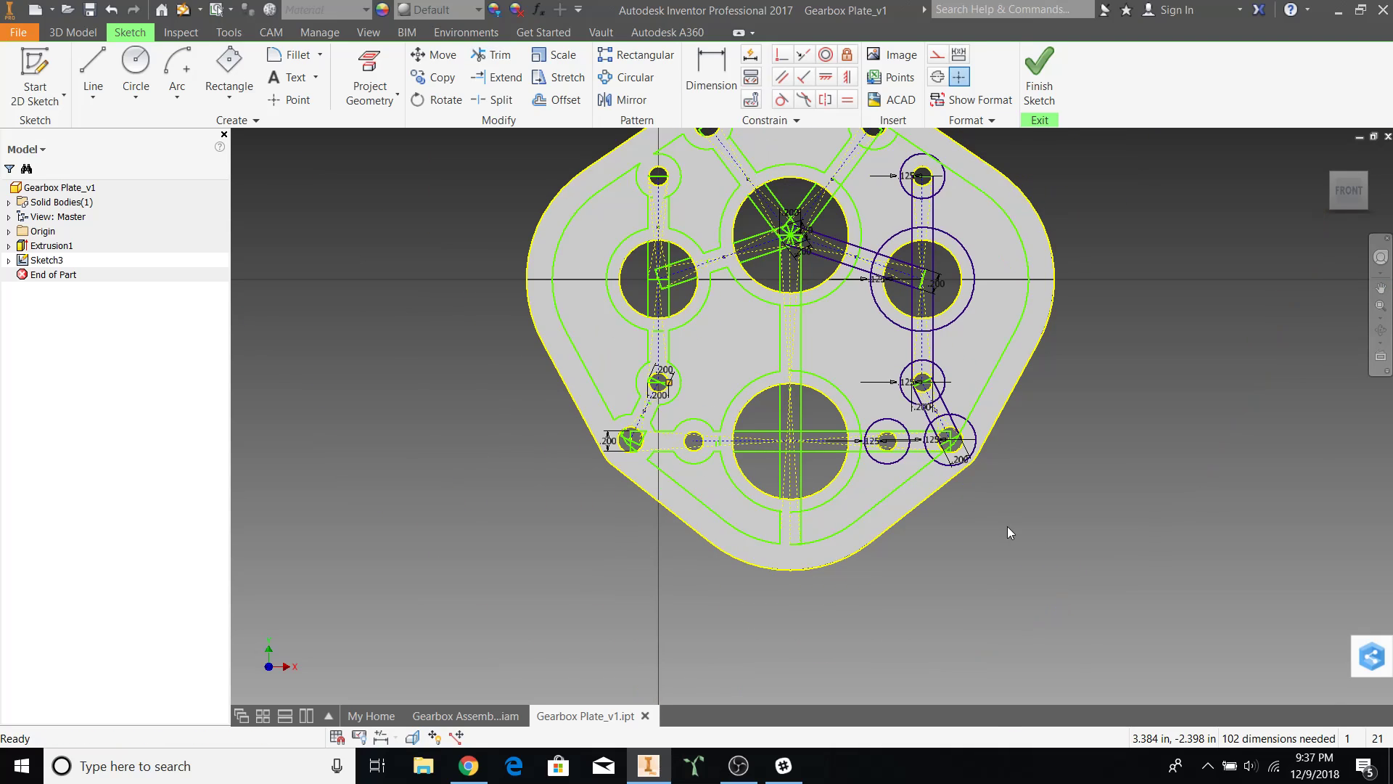
# - Finish Sketch3 and start an Extrude from its profiles
pyautogui.moveTo(1008, 530); pyautogui.dragTo(977, 588, button='middle')
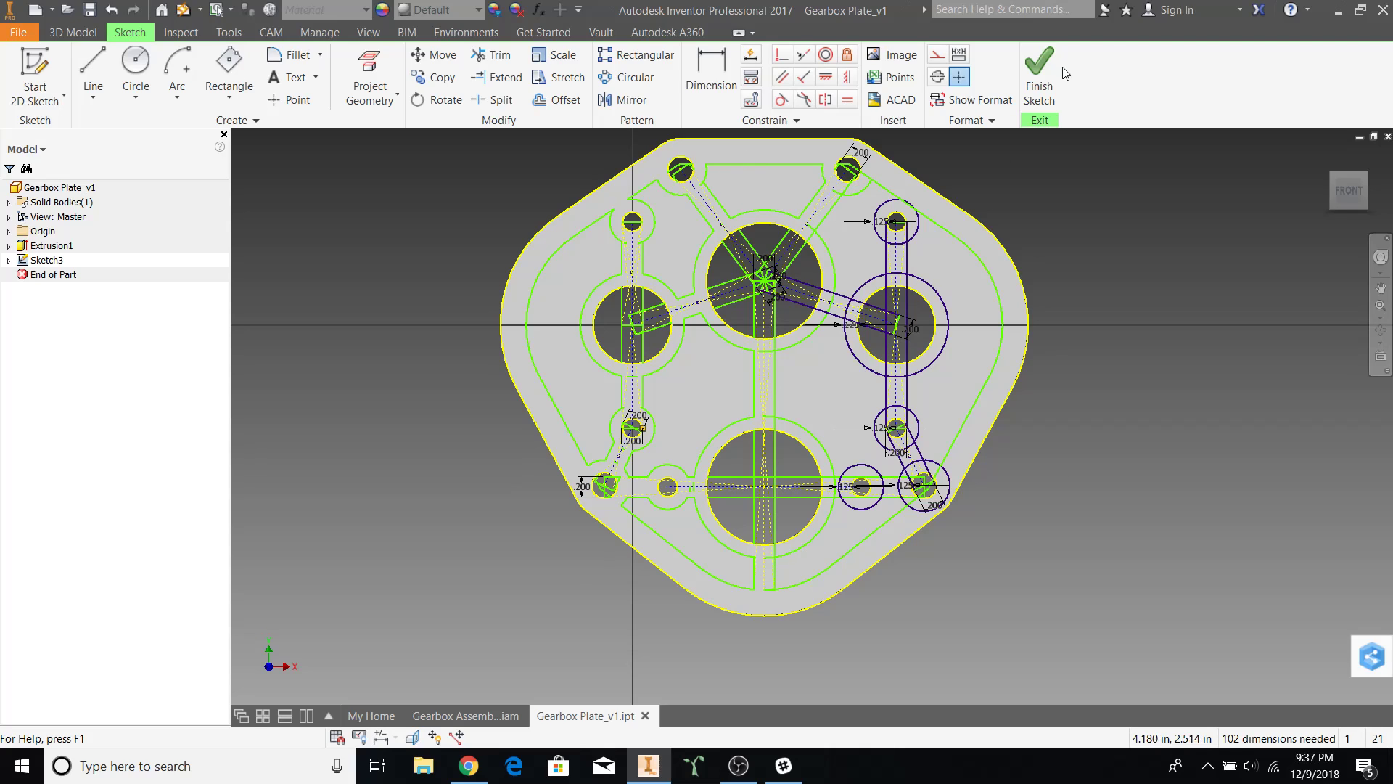
pyautogui.click(1039, 75)
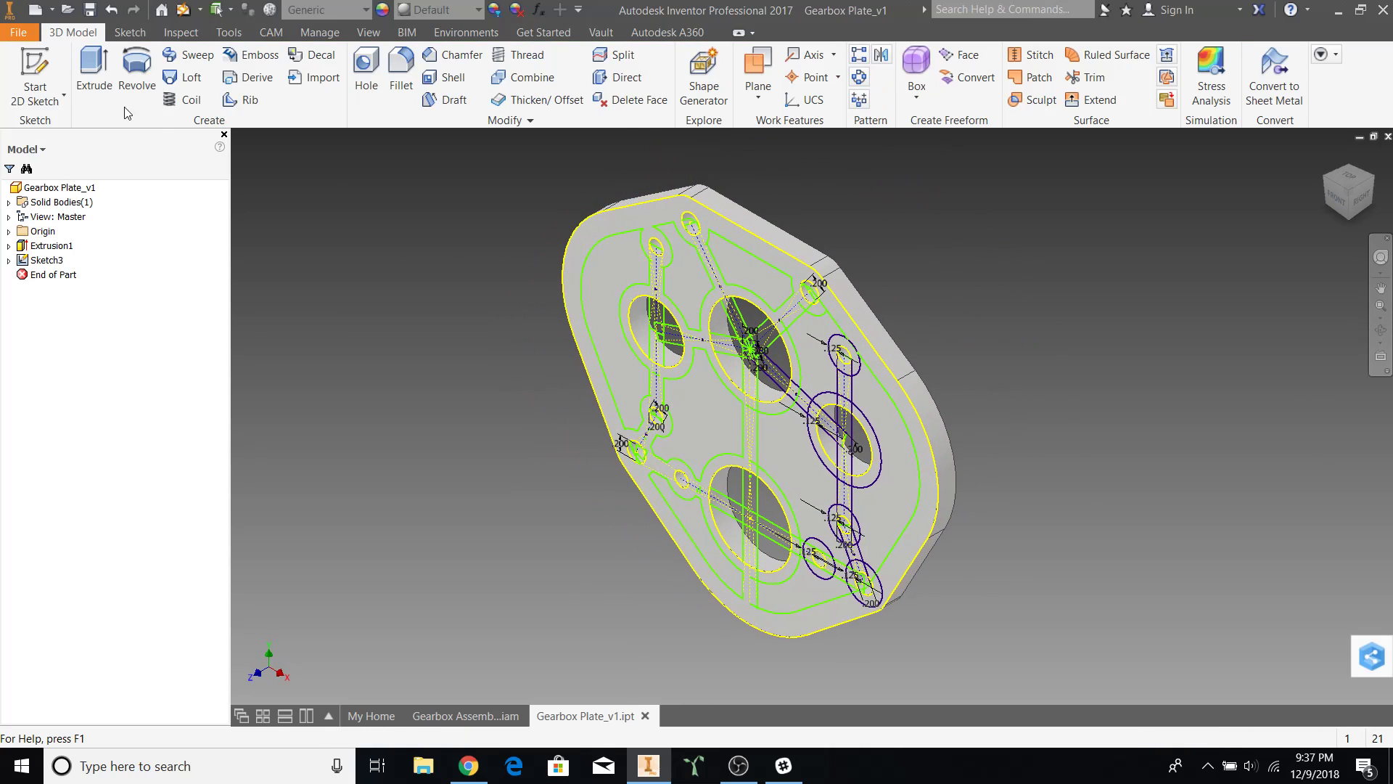
pyautogui.click(97, 94)
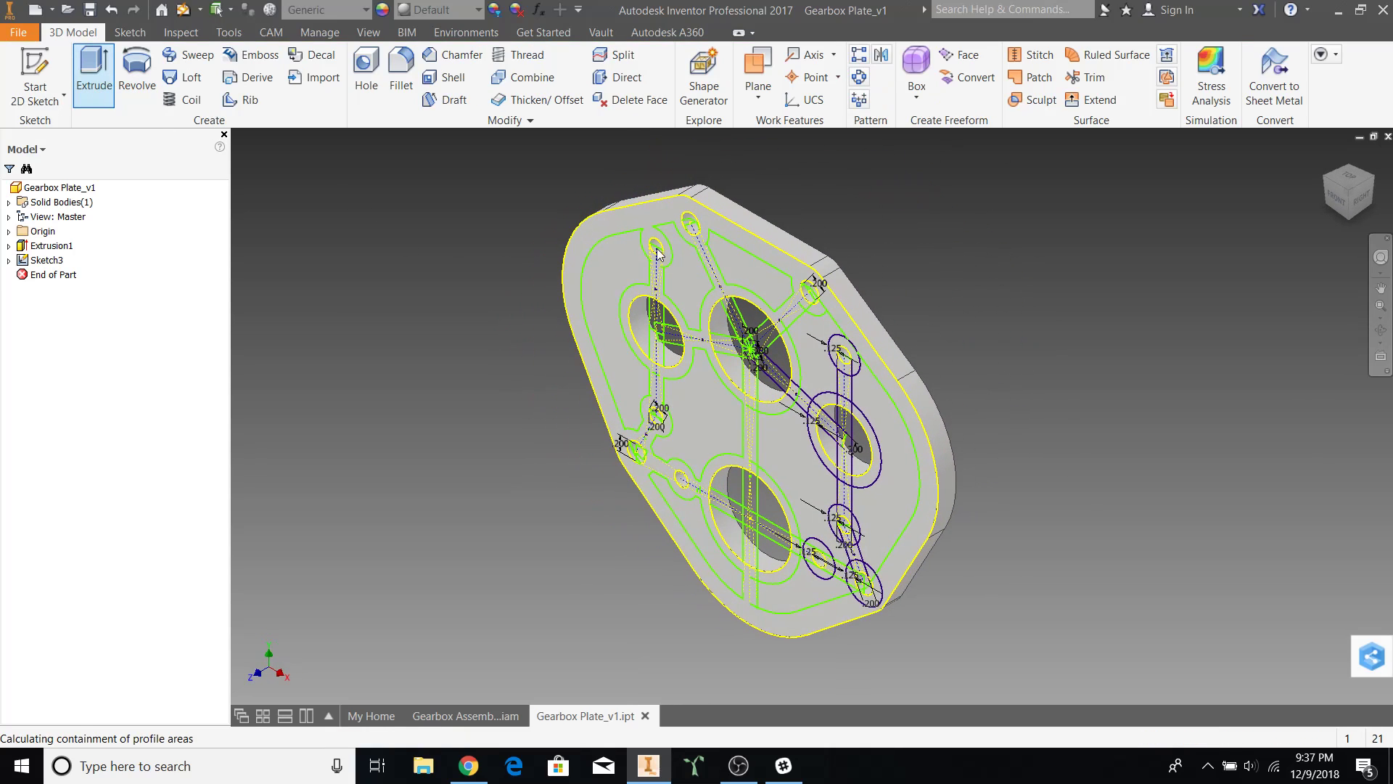
# - Abandon a first two-region extrusion attempt and restart Extrude
pyautogui.click(698, 282)
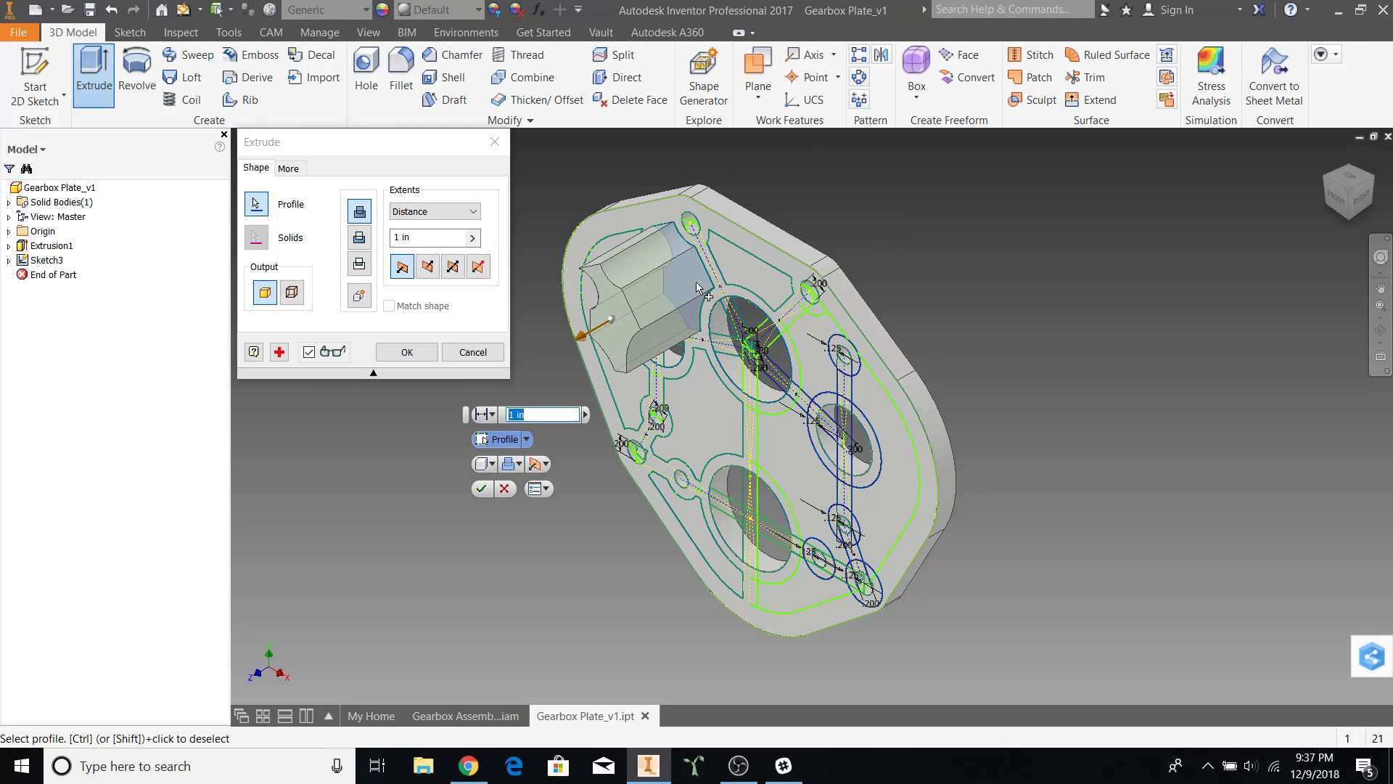
pyautogui.click(763, 270)
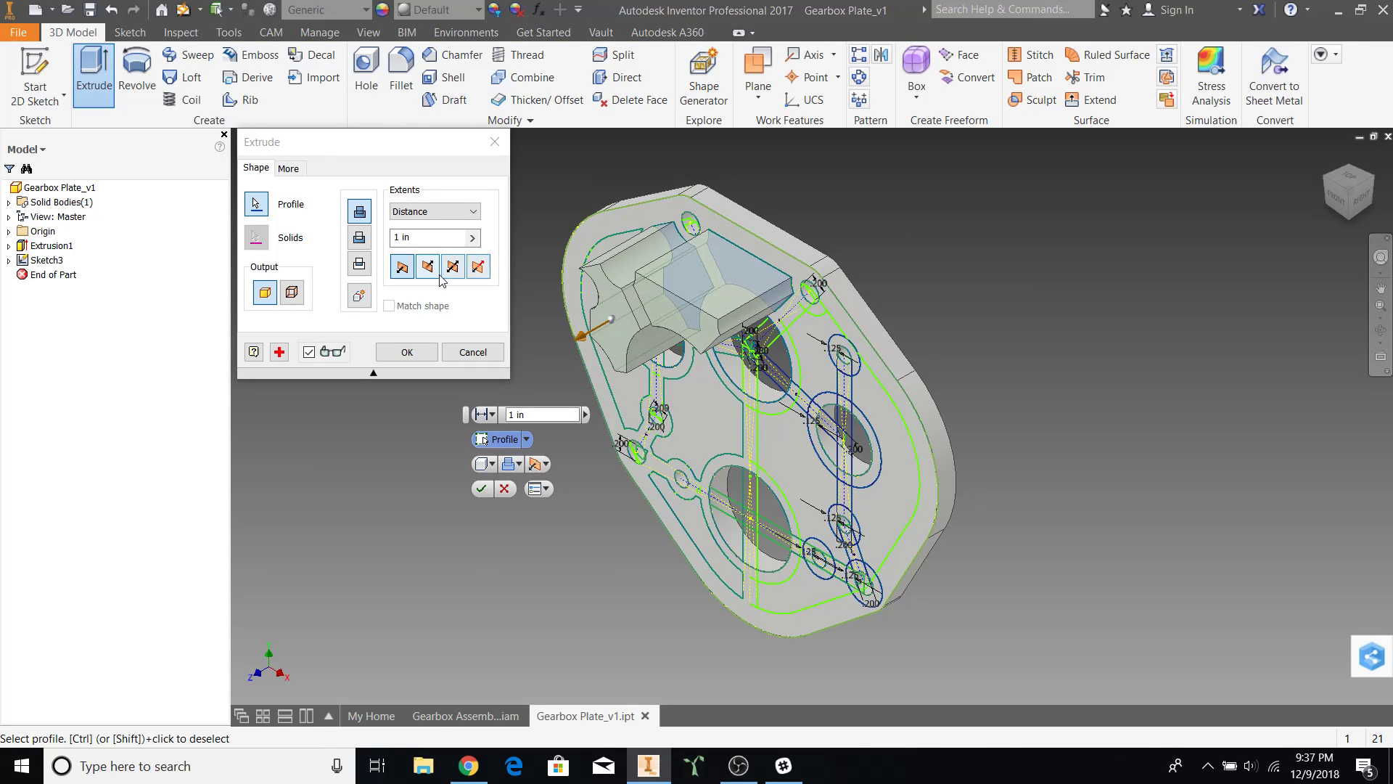
pyautogui.click(495, 141)
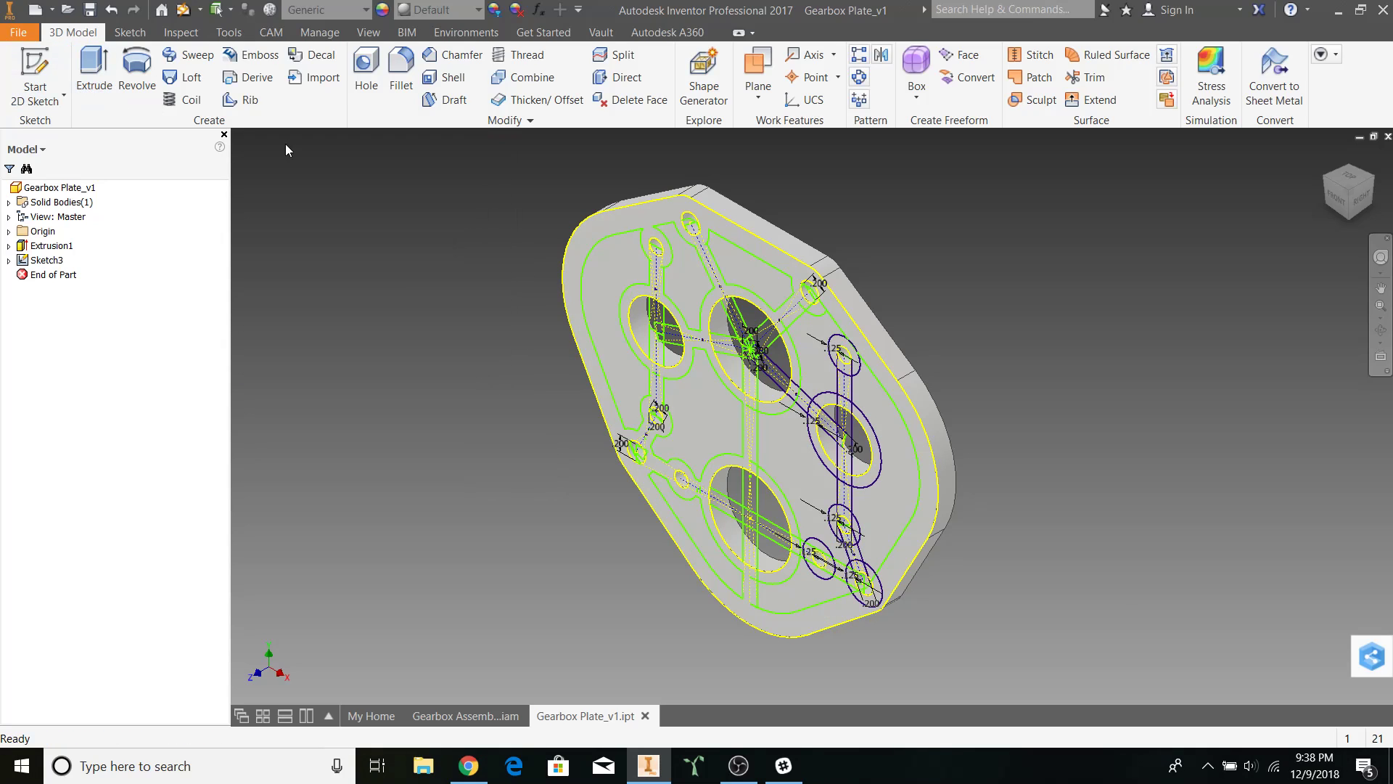
pyautogui.click(111, 88)
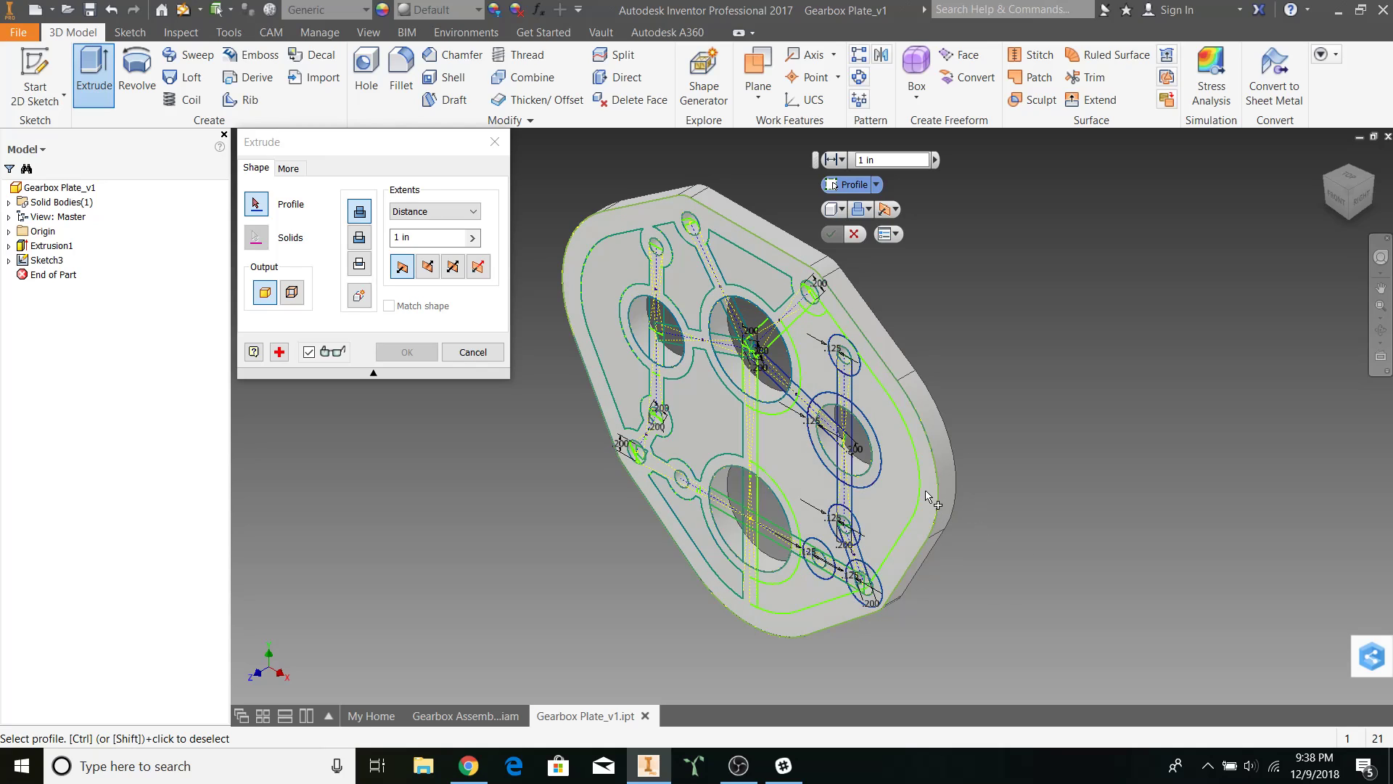
pyautogui.keyDown('shift'); pyautogui.moveTo(982, 499); pyautogui.dragTo(1015, 486, button='middle'); pyautogui.keyUp('shift')
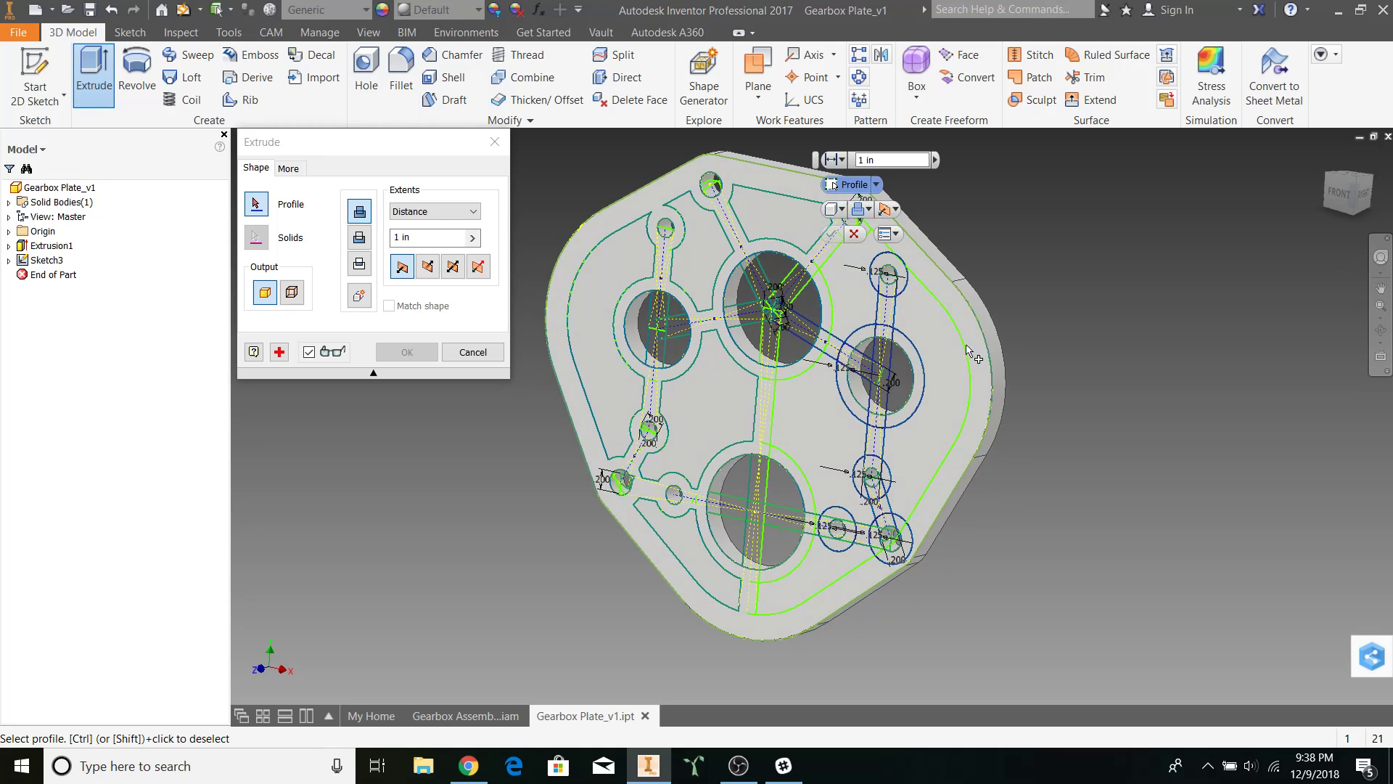
pyautogui.keyDown('shift'); pyautogui.moveTo(879, 468); pyautogui.dragTo(862, 478, button='middle'); pyautogui.keyUp('shift')
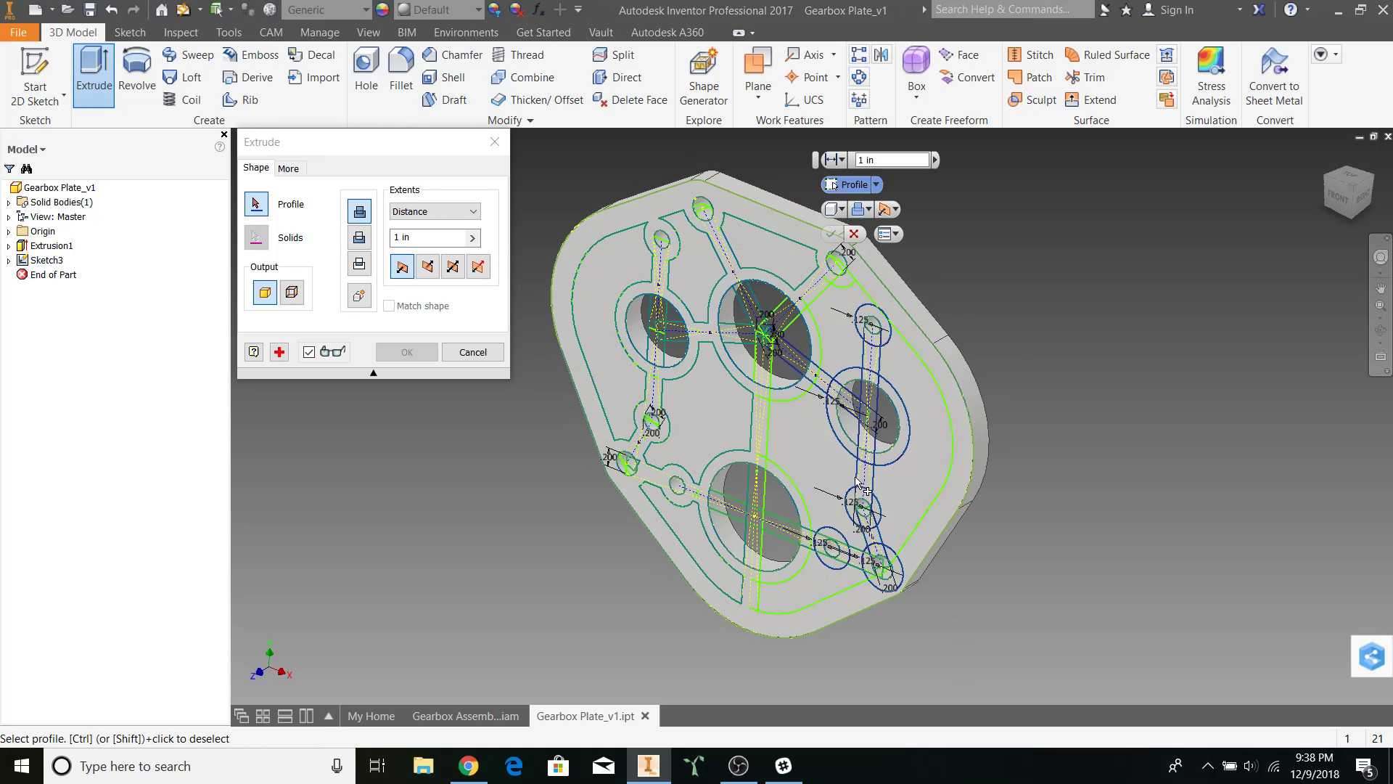
# - Select the five left-half pocket regions, flip the direction to cut, and create Extrusion2
pyautogui.click(631, 291)
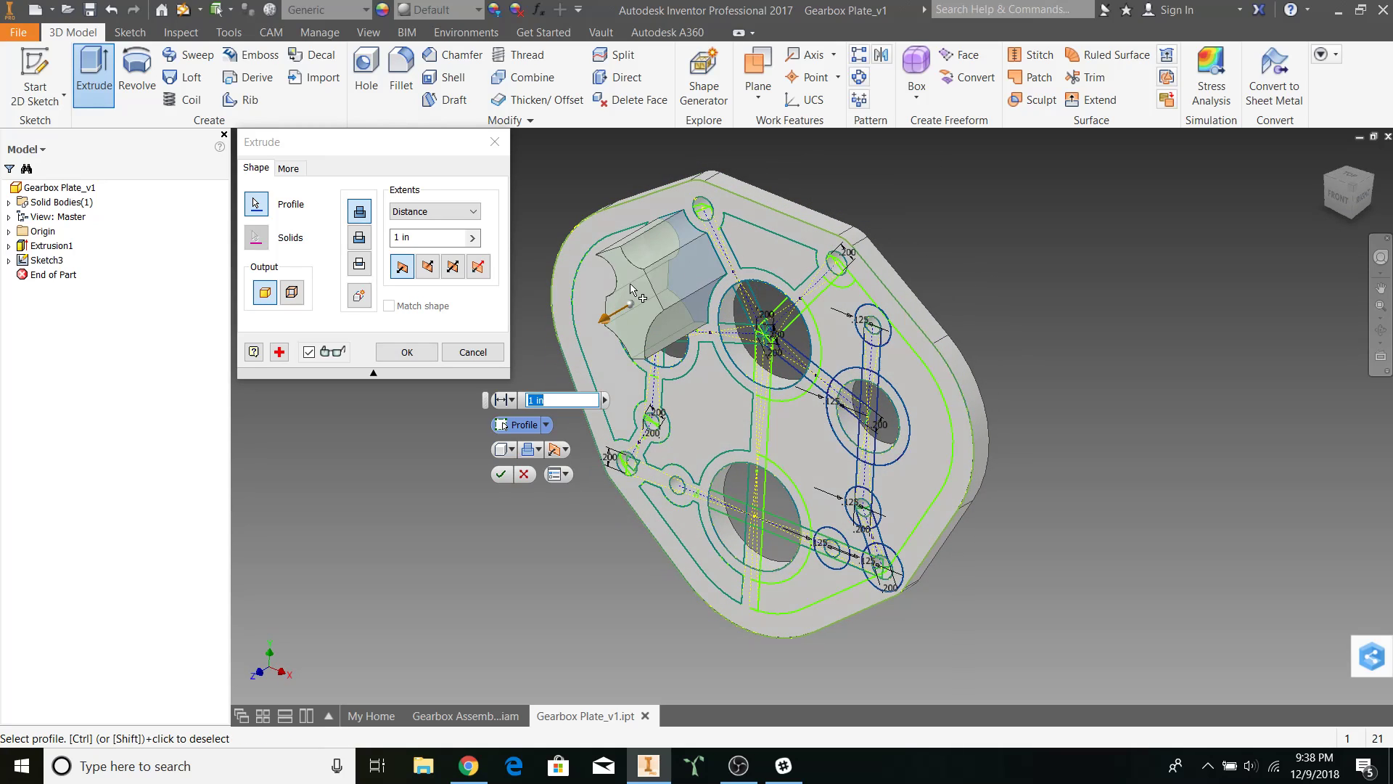
pyautogui.click(609, 299)
pyautogui.click(703, 411)
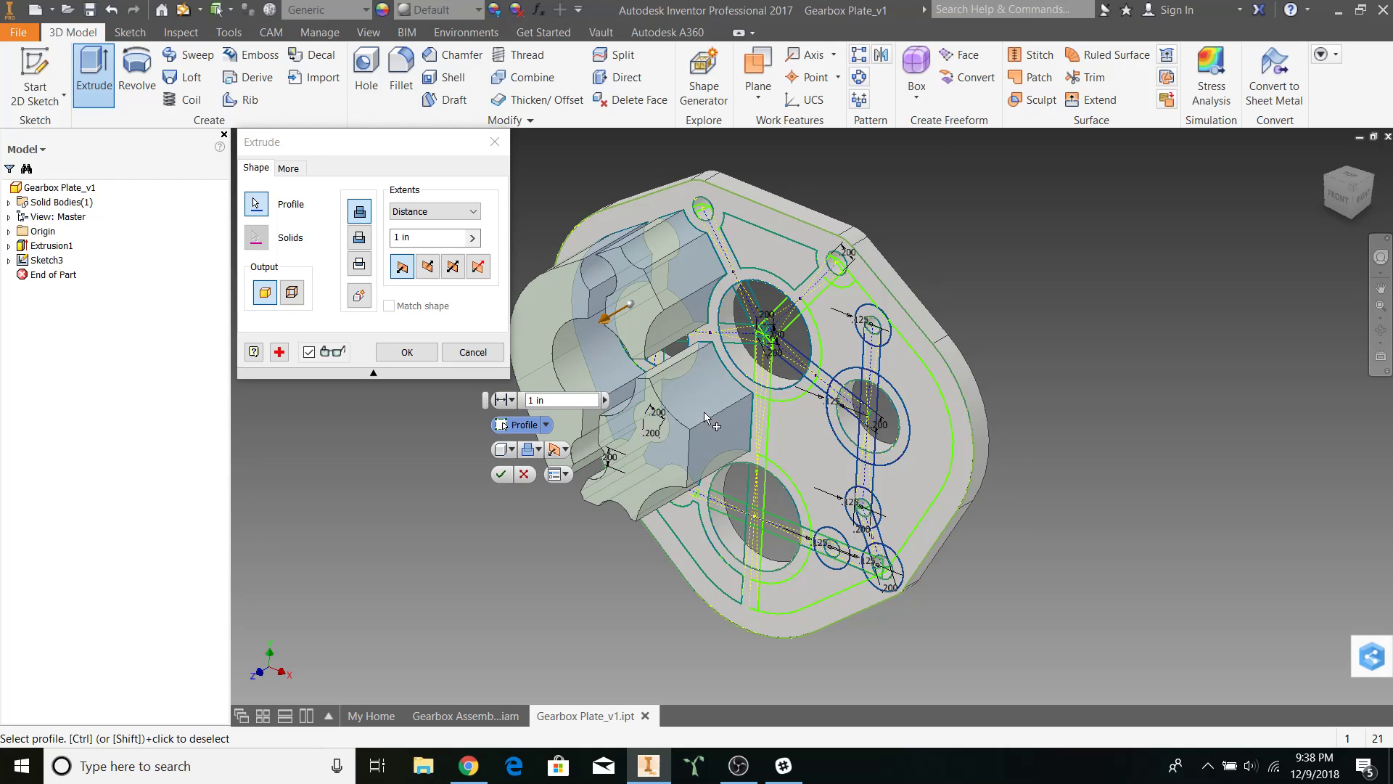
pyautogui.click(693, 542)
pyautogui.click(693, 281)
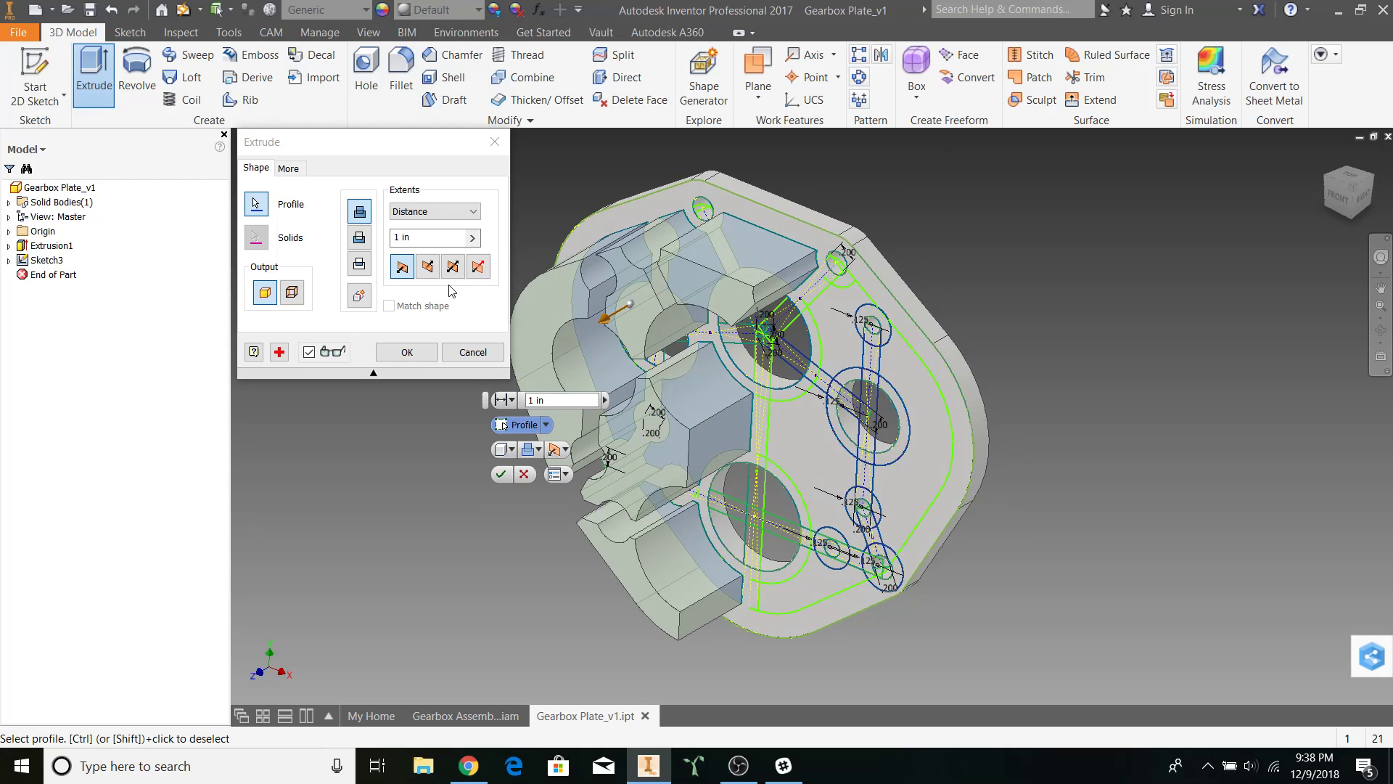
pyautogui.click(428, 266)
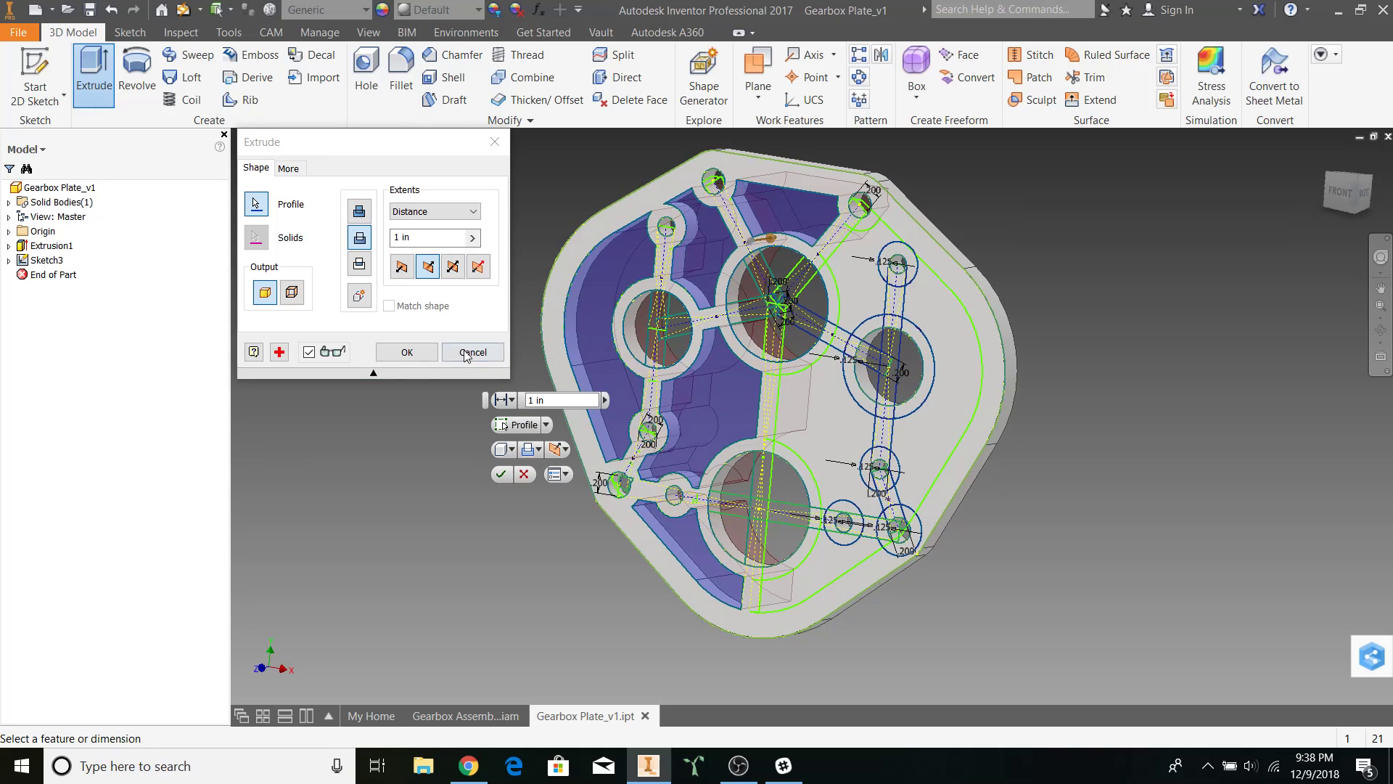
pyautogui.click(399, 353)
pyautogui.keyDown('shift'); pyautogui.moveTo(532, 293); pyautogui.dragTo(573, 298, button='middle'); pyautogui.keyUp('shift')
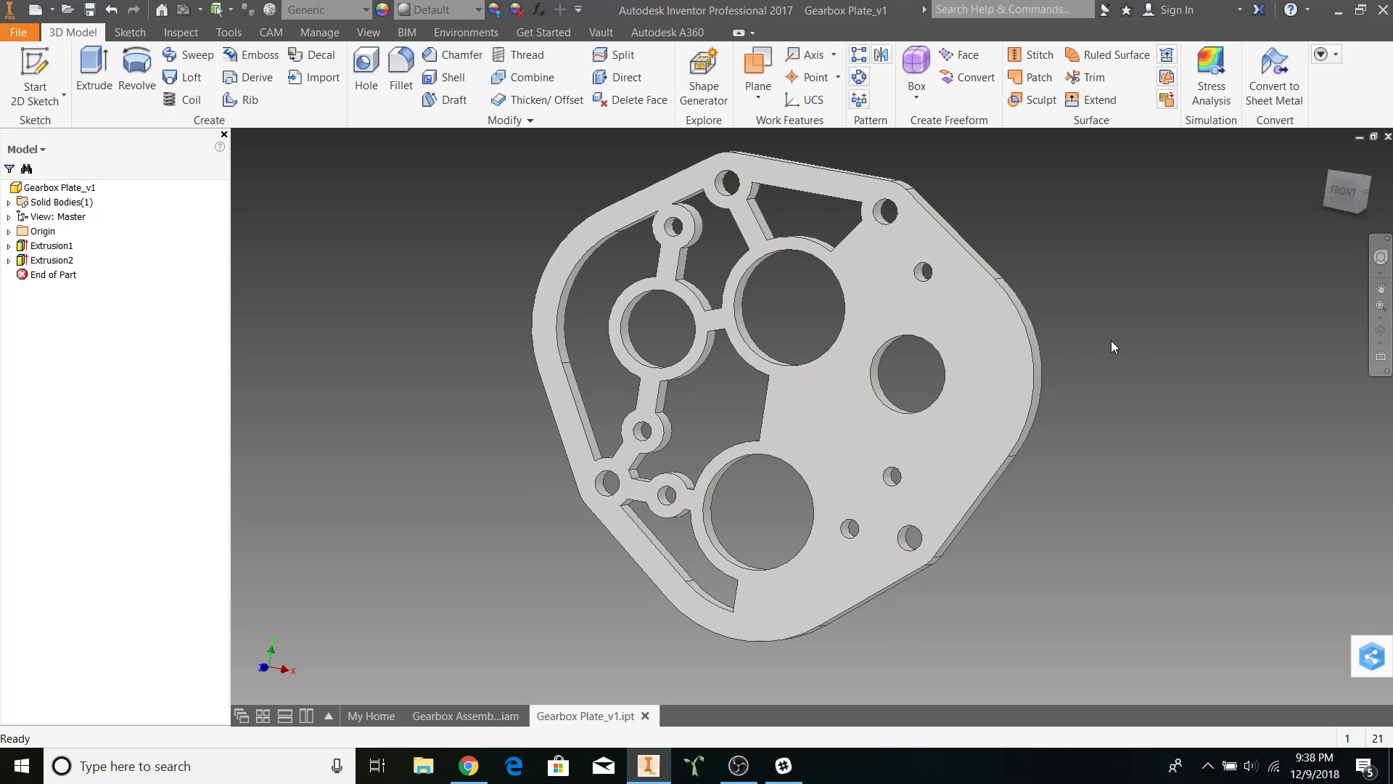
# - Create Work Plane1 midway between the plate's two opposite side faces
pyautogui.keyDown('shift'); pyautogui.moveTo(1112, 341); pyautogui.dragTo(1100, 363, button='middle'); pyautogui.keyUp('shift')
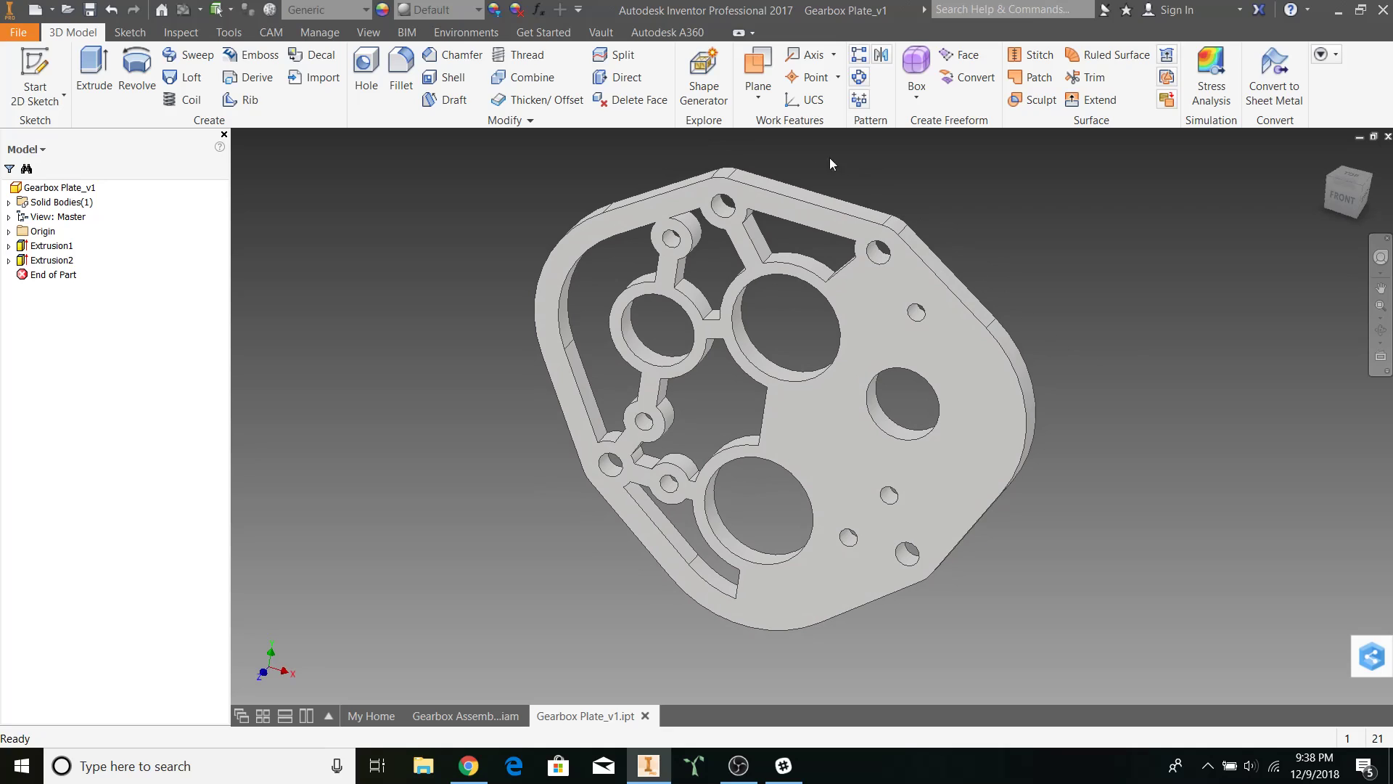
pyautogui.click(753, 103)
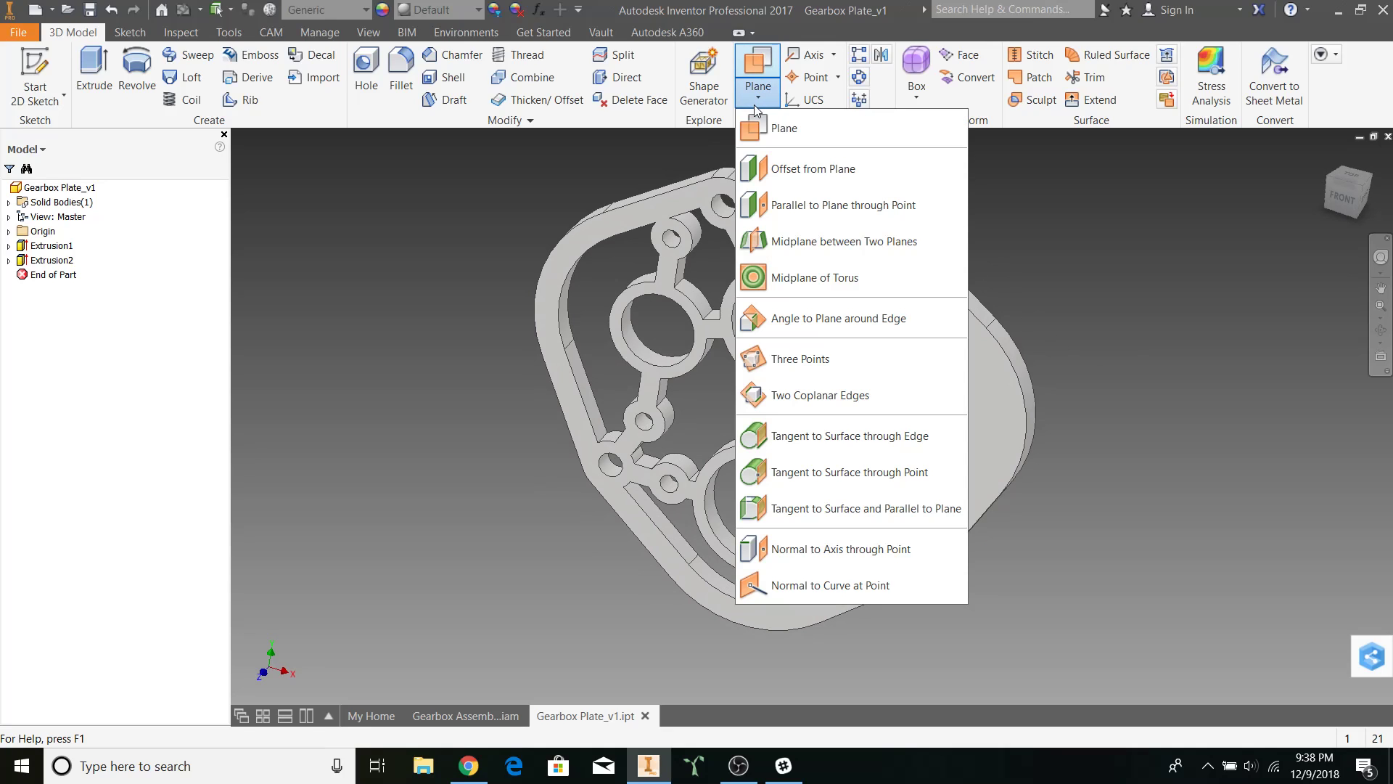
pyautogui.keyDown('shift'); pyautogui.moveTo(813, 245); pyautogui.dragTo(815, 242, button='middle'); pyautogui.keyUp('shift')
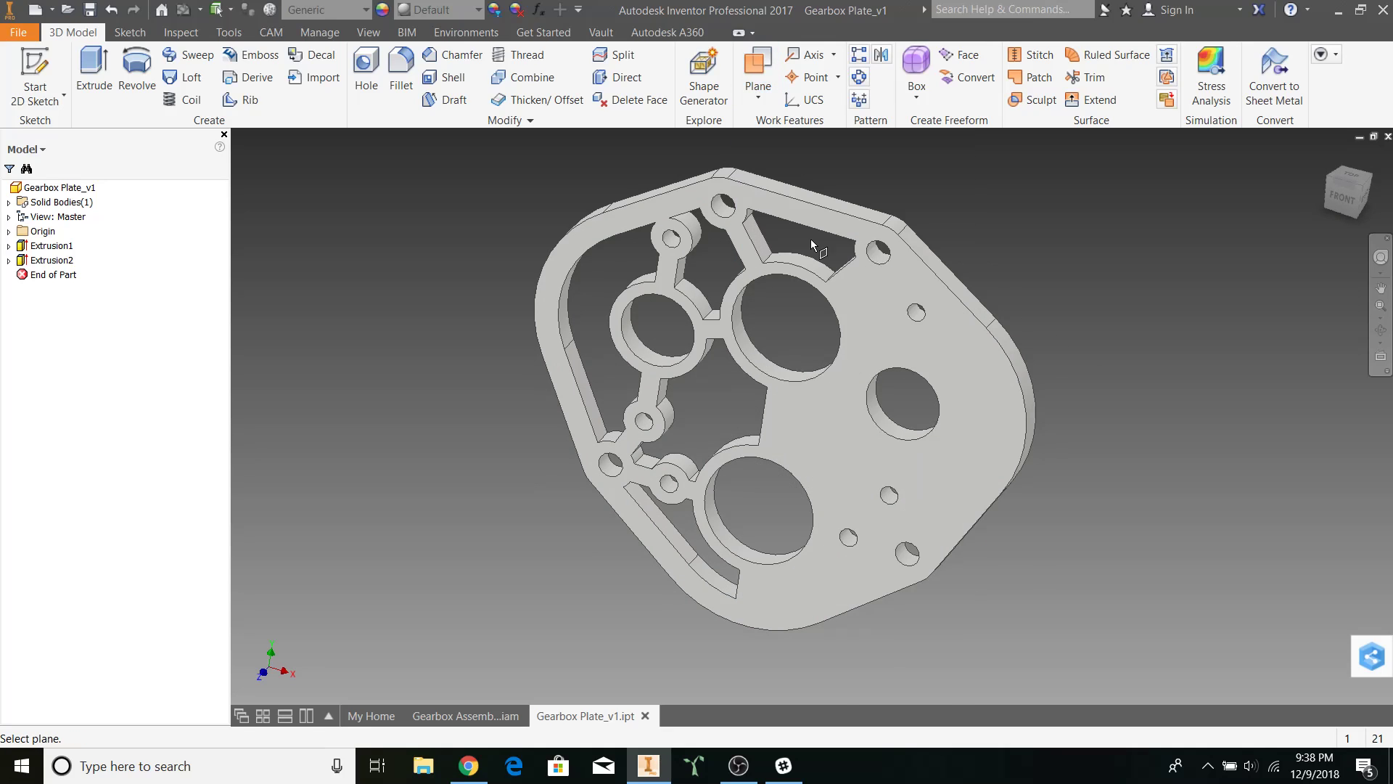
pyautogui.moveTo(958, 224)
pyautogui.keyDown('shift'); pyautogui.mouseDown(button='middle')
pyautogui.moveTo(924, 200)
pyautogui.moveTo(895, 203)
pyautogui.moveTo(935, 234)
pyautogui.mouseUp(button='middle'); pyautogui.keyUp('shift')
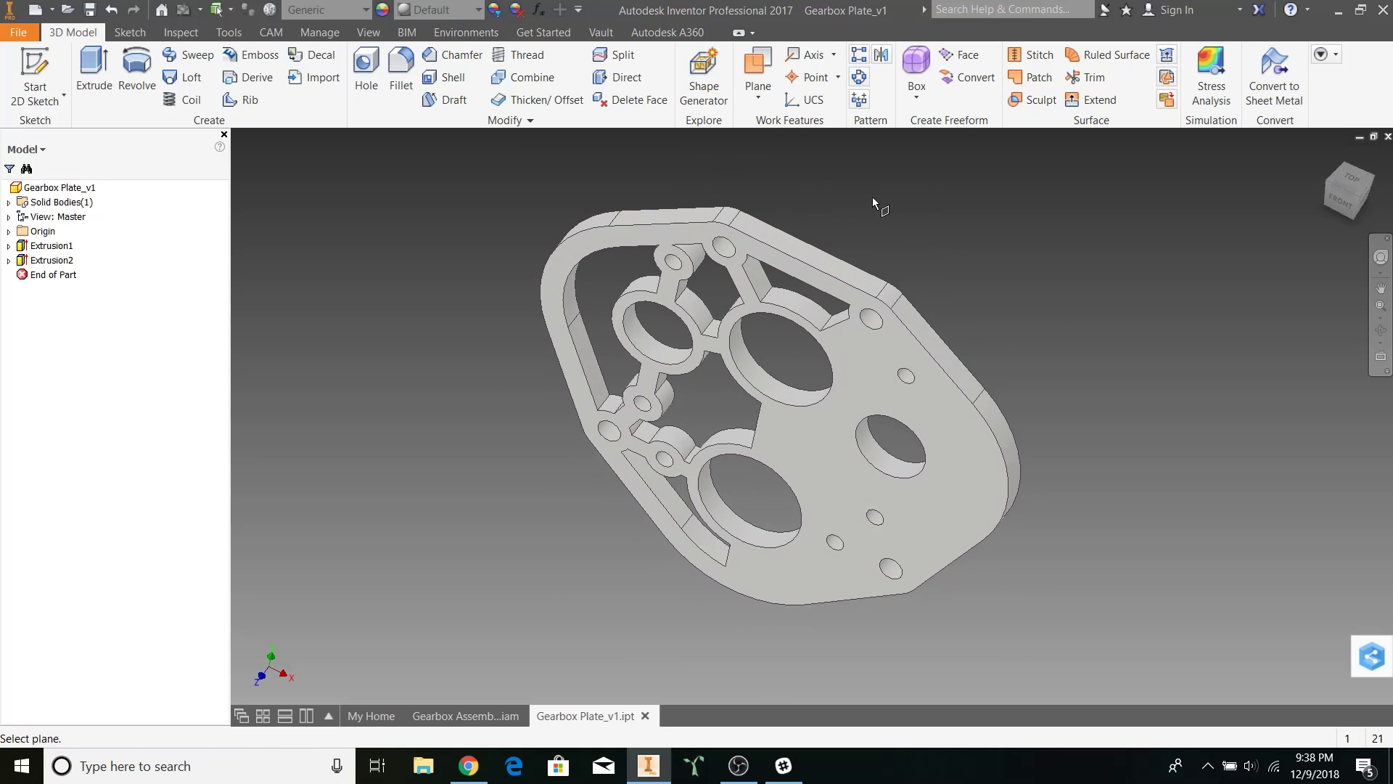
pyautogui.click(693, 222)
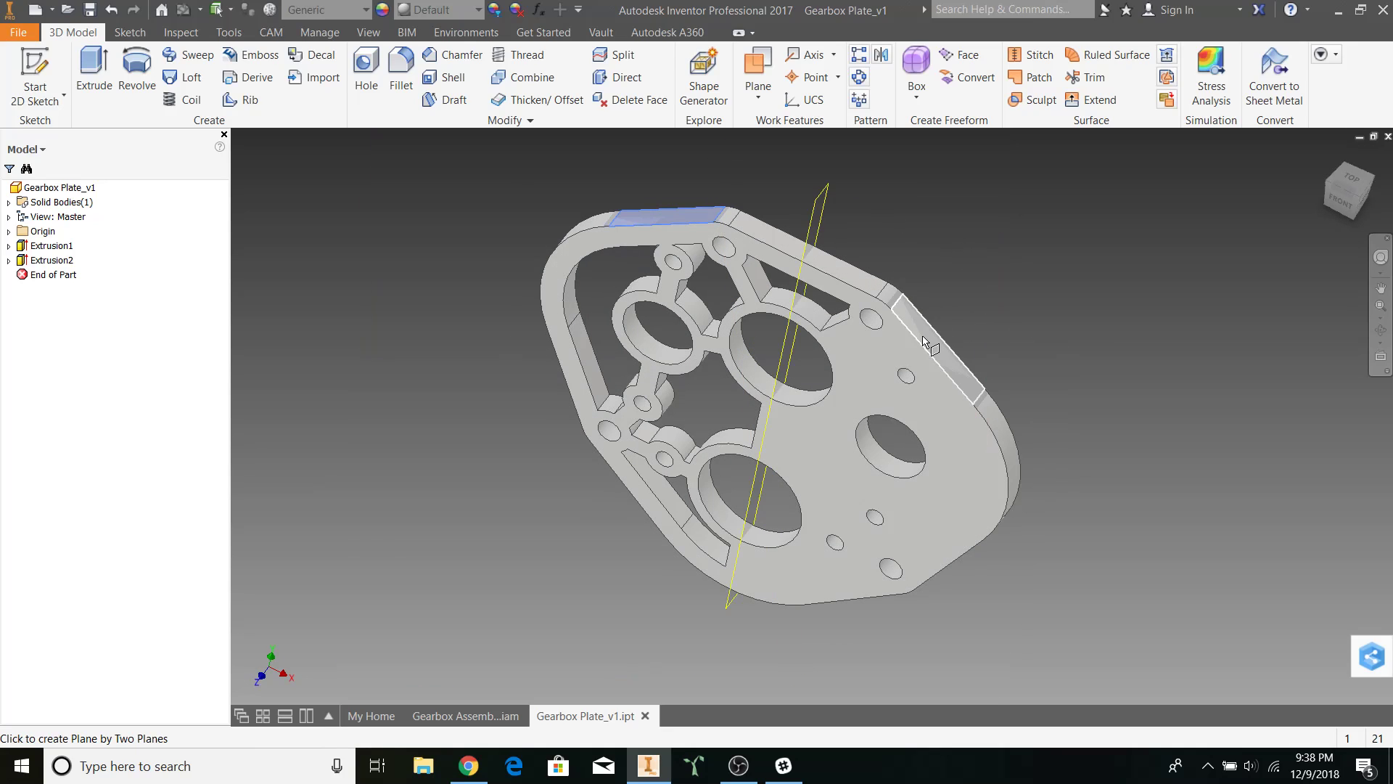
pyautogui.click(974, 289)
pyautogui.keyDown('shift'); pyautogui.moveTo(974, 289); pyautogui.dragTo(977, 255, button='middle'); pyautogui.keyUp('shift')
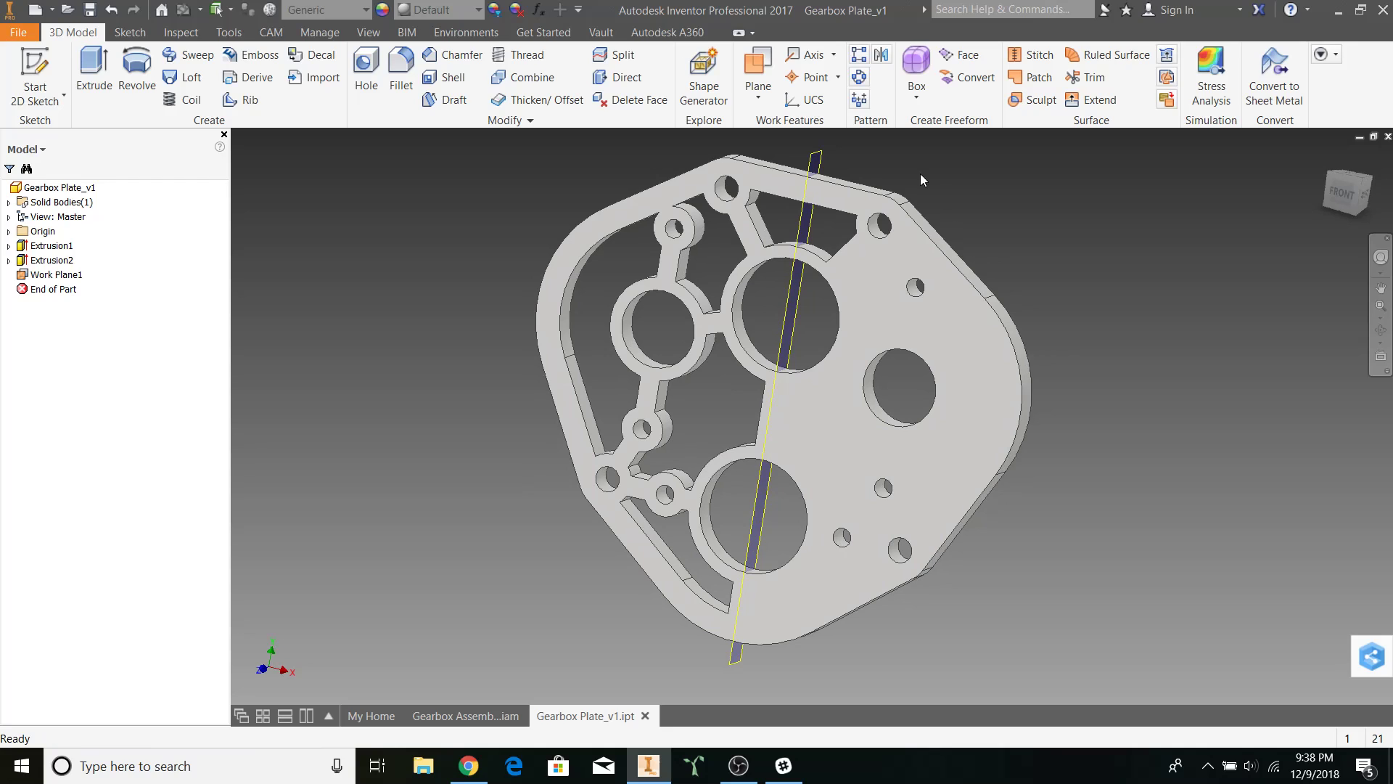
# - Mirror Extrusion2 across Work Plane1 to pocket the other half of the plate
pyautogui.click(882, 54)
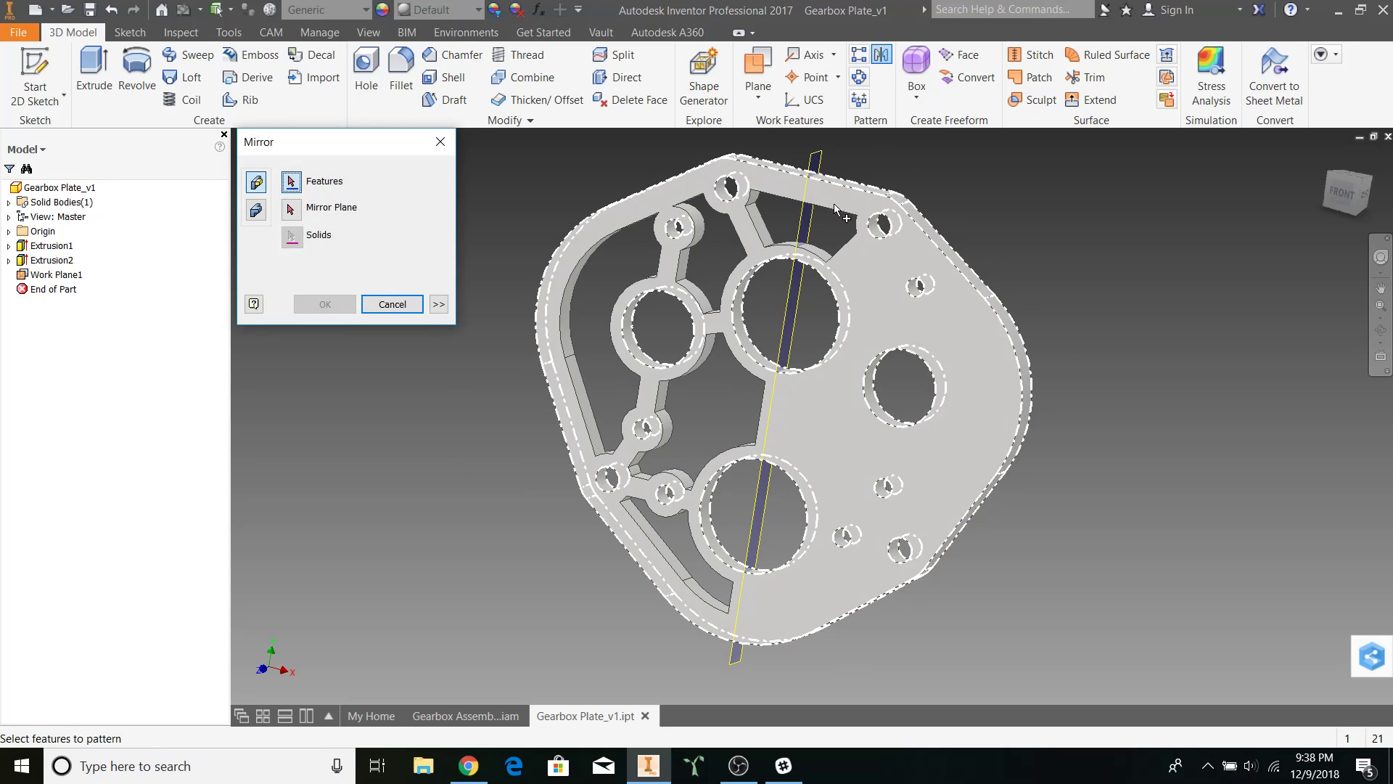
pyautogui.click(61, 263)
pyautogui.click(290, 209)
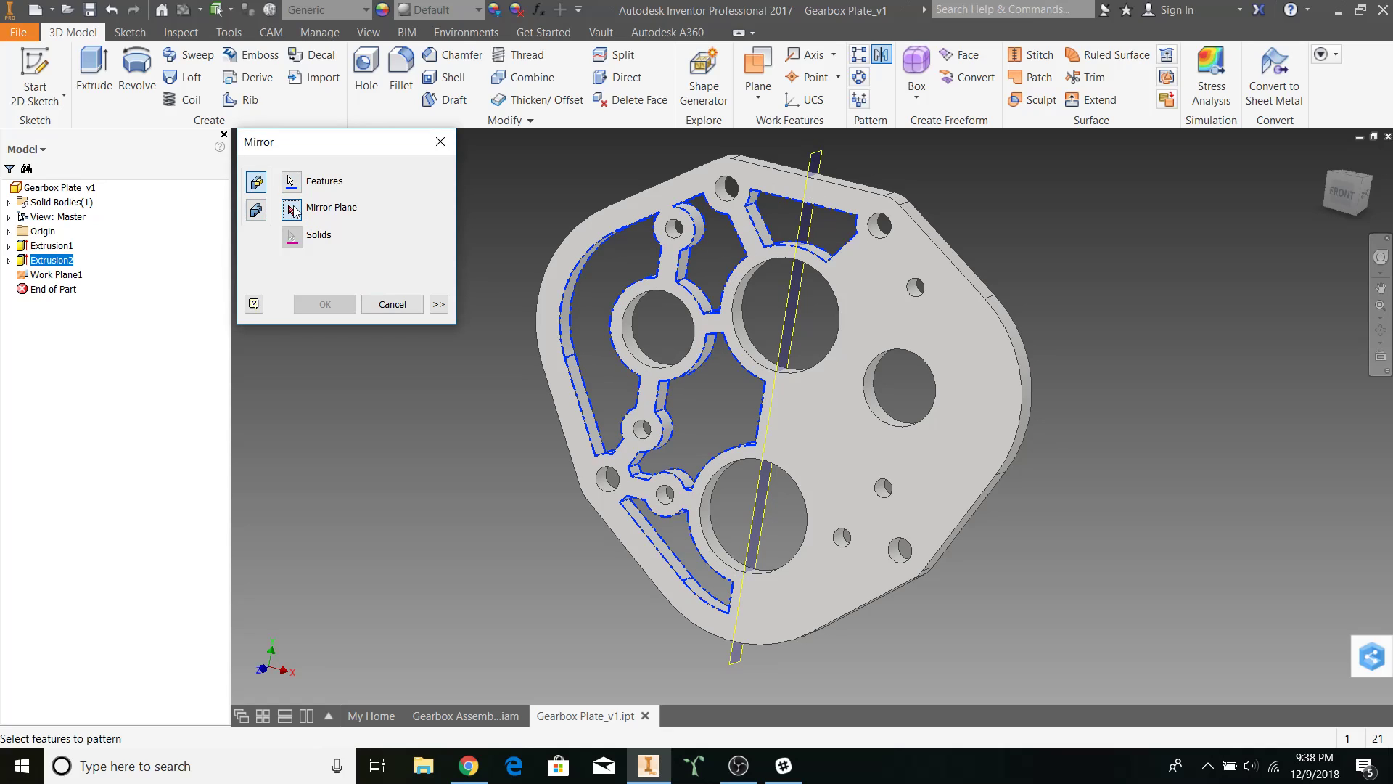
pyautogui.click(809, 157)
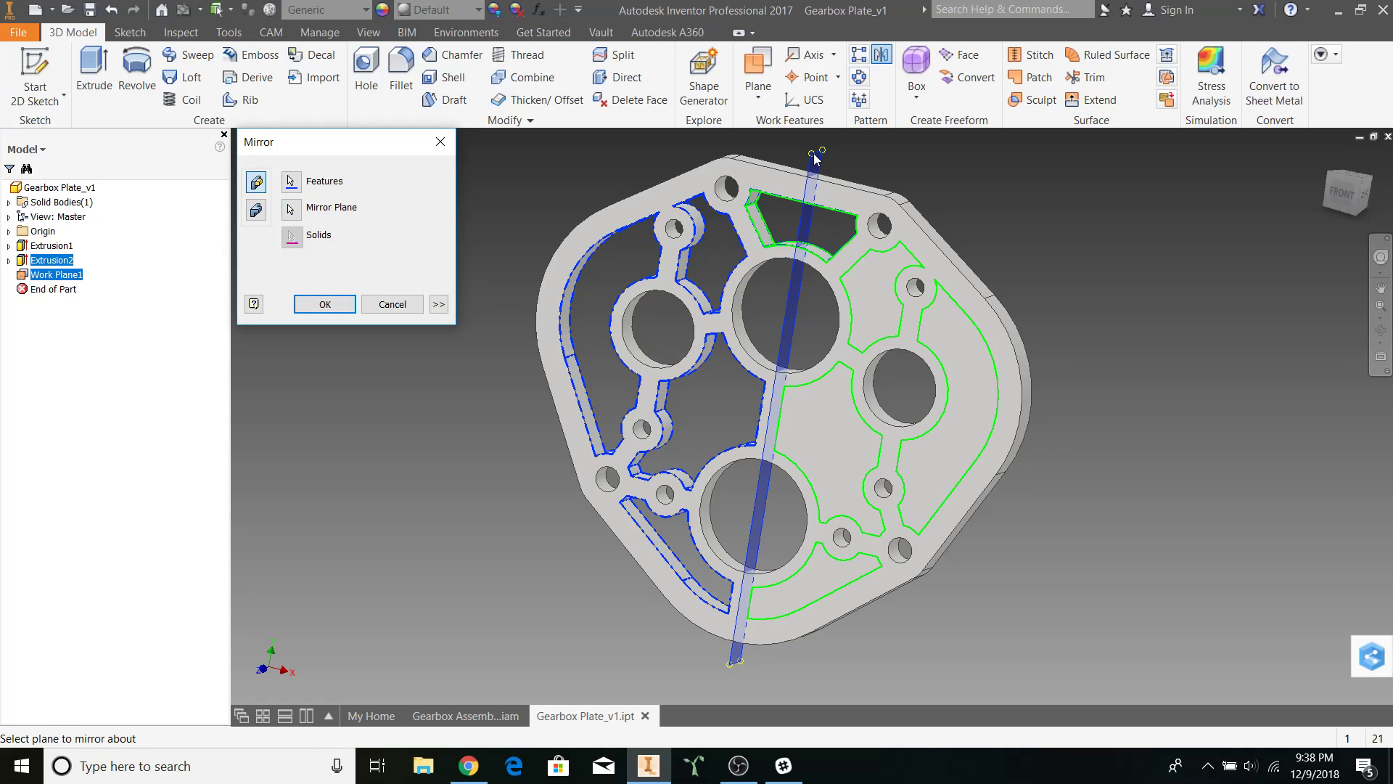
pyautogui.click(324, 304)
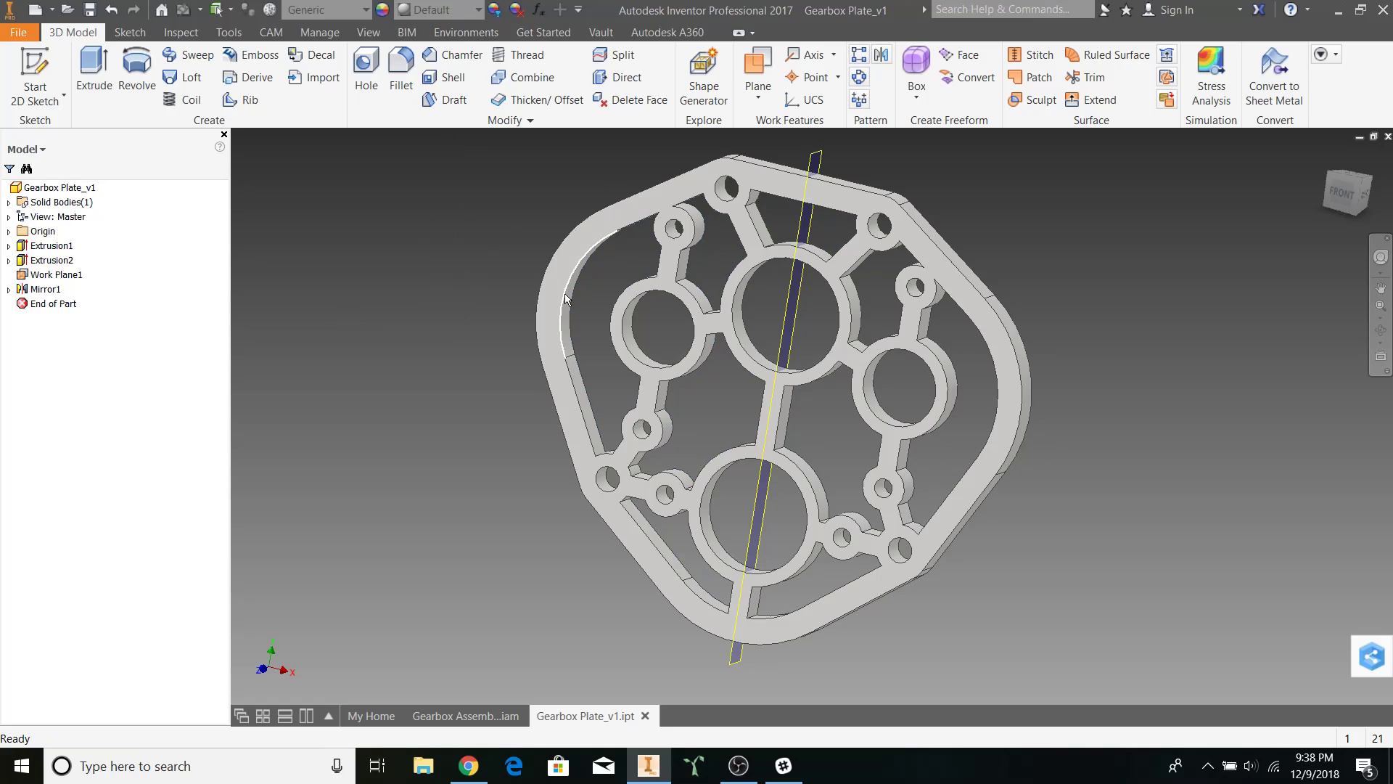
pyautogui.keyDown('shift'); pyautogui.moveTo(1042, 347); pyautogui.dragTo(1098, 378, button='middle'); pyautogui.keyUp('shift')
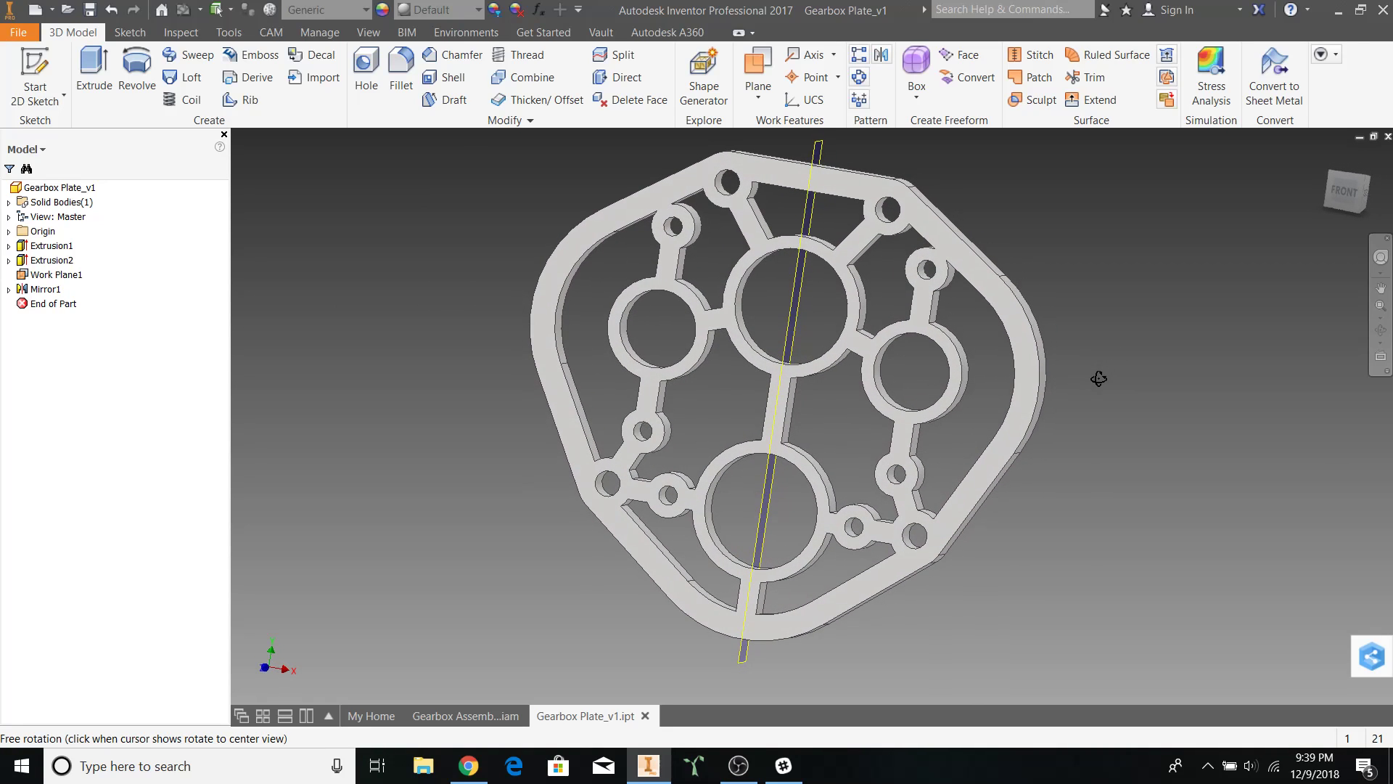
pyautogui.click(1343, 190)
pyautogui.scroll(3, 772, 346)
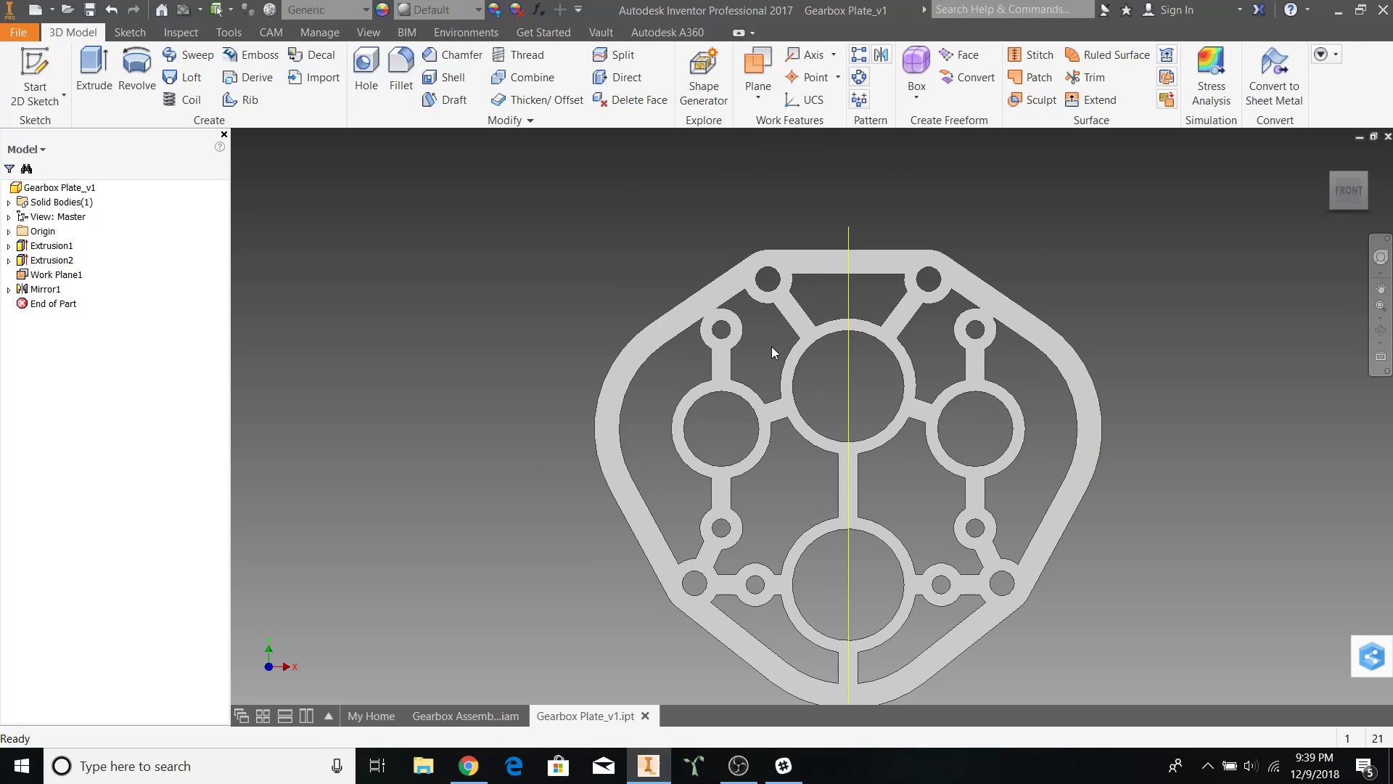
pyautogui.moveTo(770, 346); pyautogui.dragTo(642, 251, button='middle')
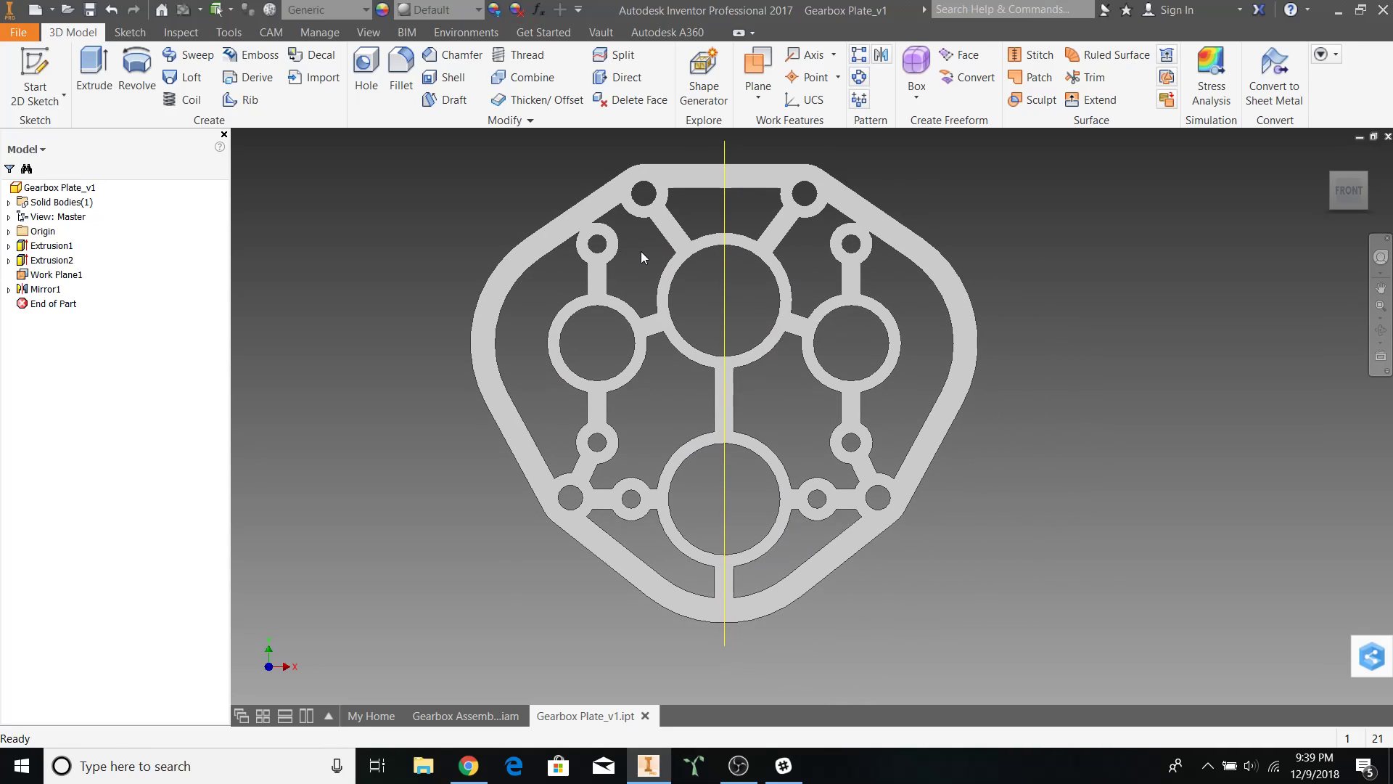
pyautogui.scroll(3, 576, 390)
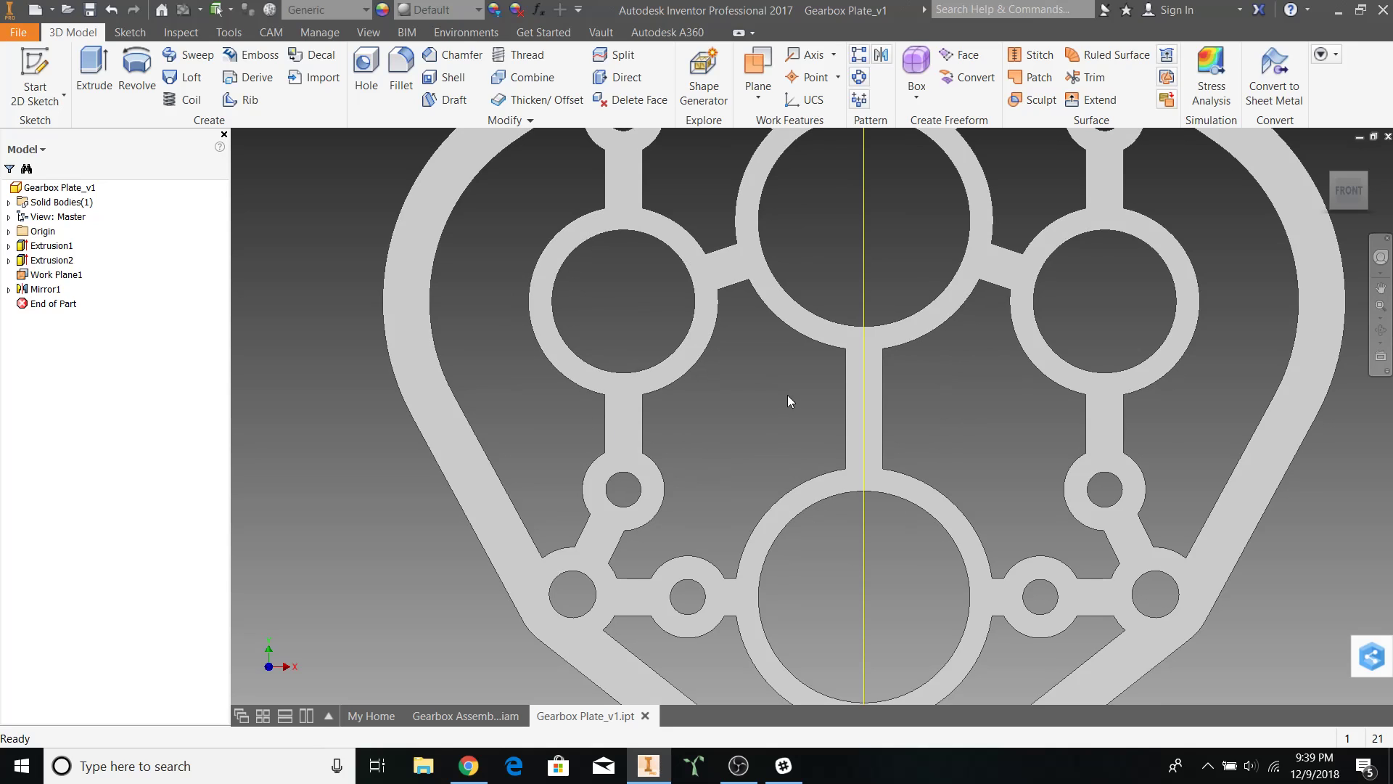
pyautogui.press('F6')
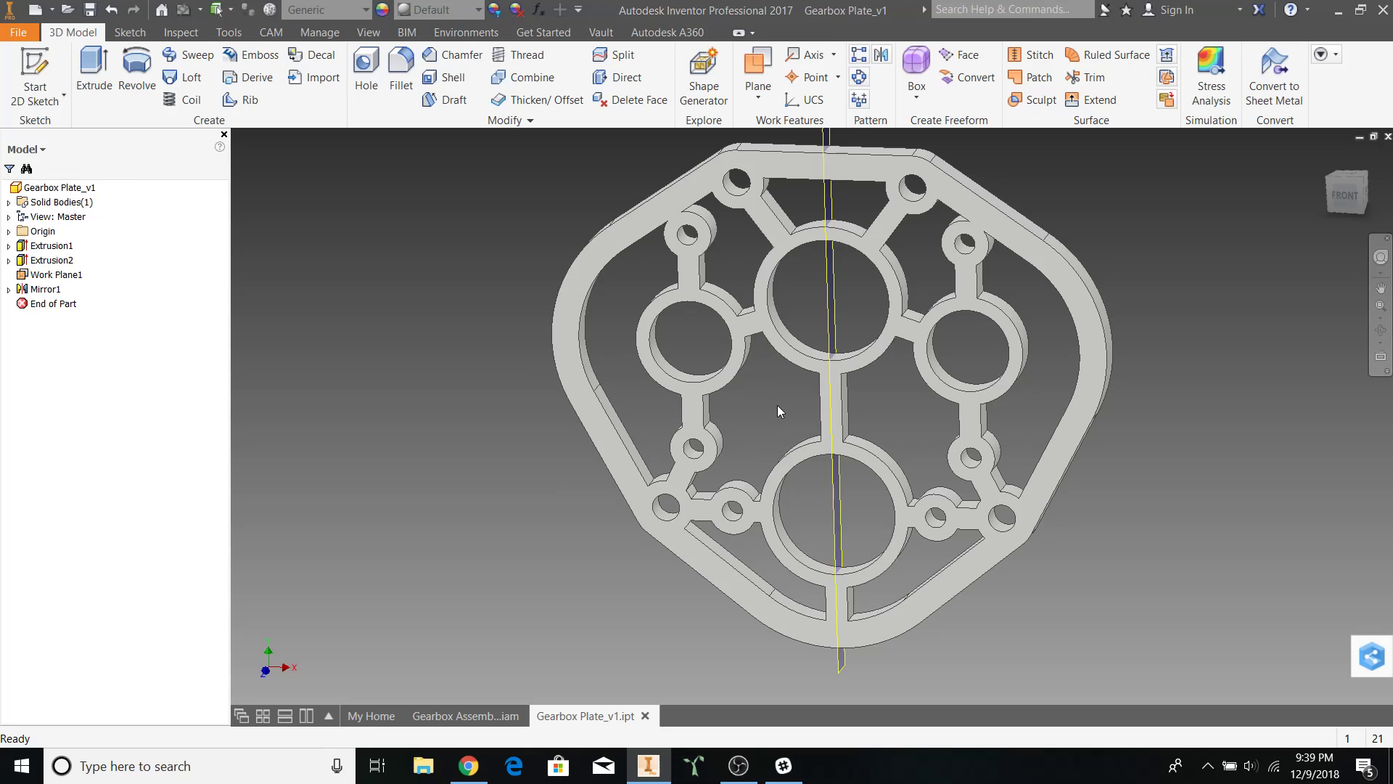
pyautogui.keyDown('shift'); pyautogui.moveTo(777, 405); pyautogui.dragTo(751, 381, button='middle'); pyautogui.keyUp('shift')
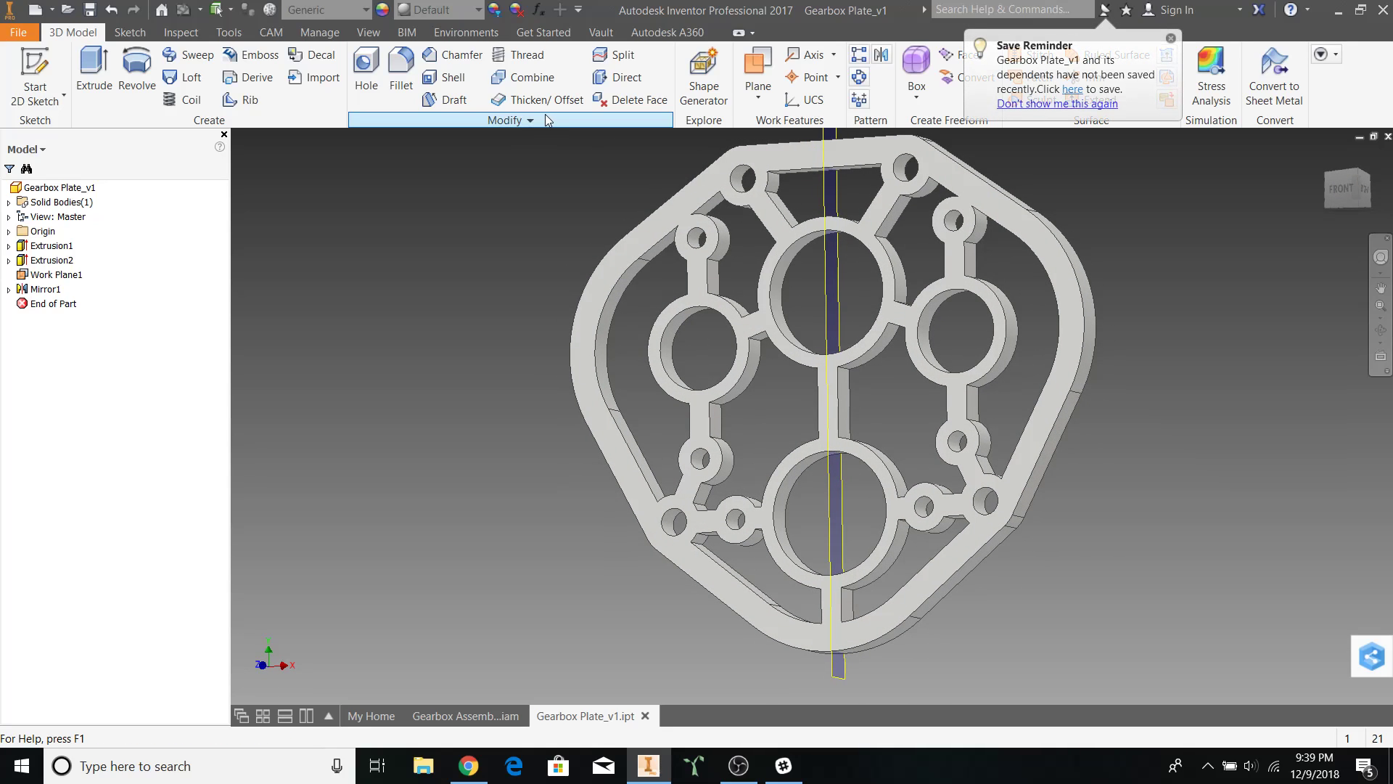
pyautogui.keyDown('shift'); pyautogui.moveTo(564, 190); pyautogui.dragTo(563, 211, button='middle'); pyautogui.keyUp('shift')
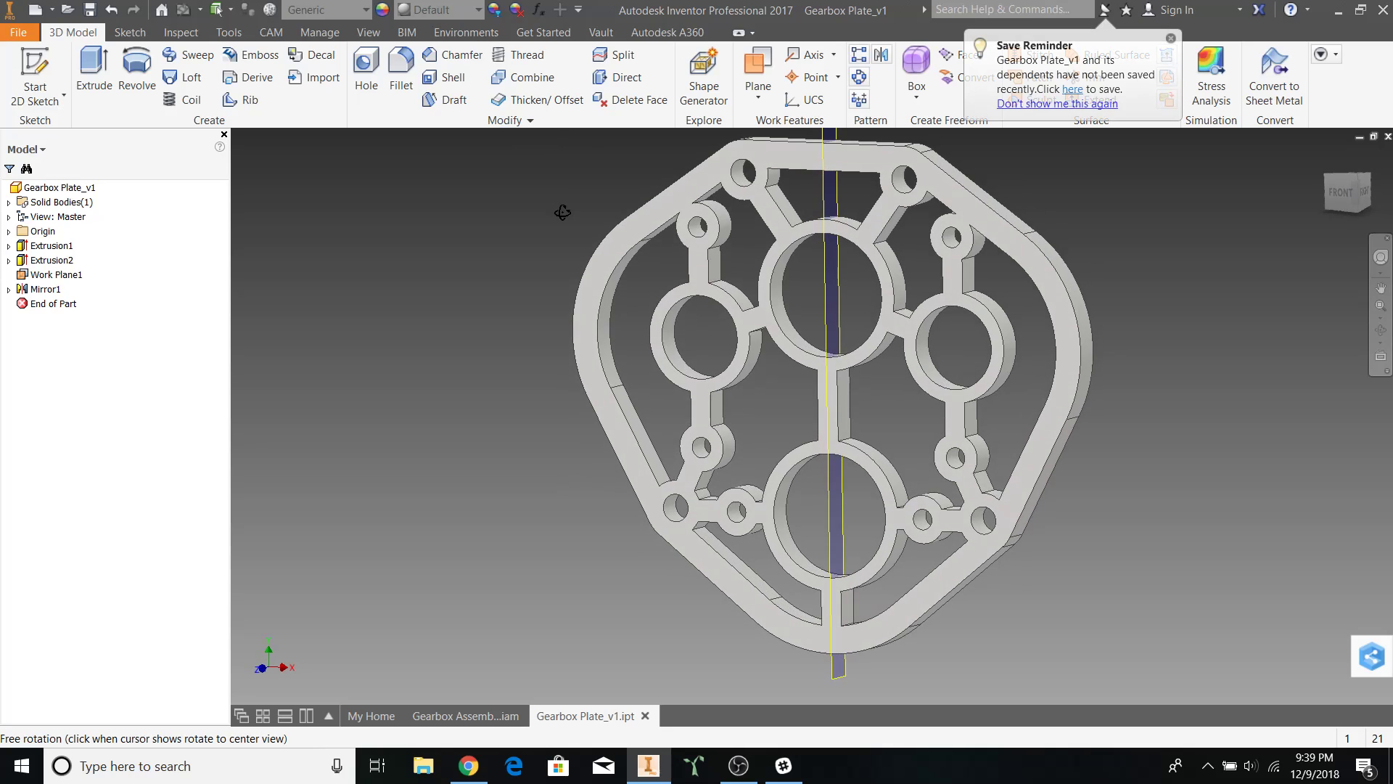
# - Round every inside pocket corner with 0.125 in fillets using All Fillets
pyautogui.click(408, 105)
pyautogui.scroll(3, 722, 431)
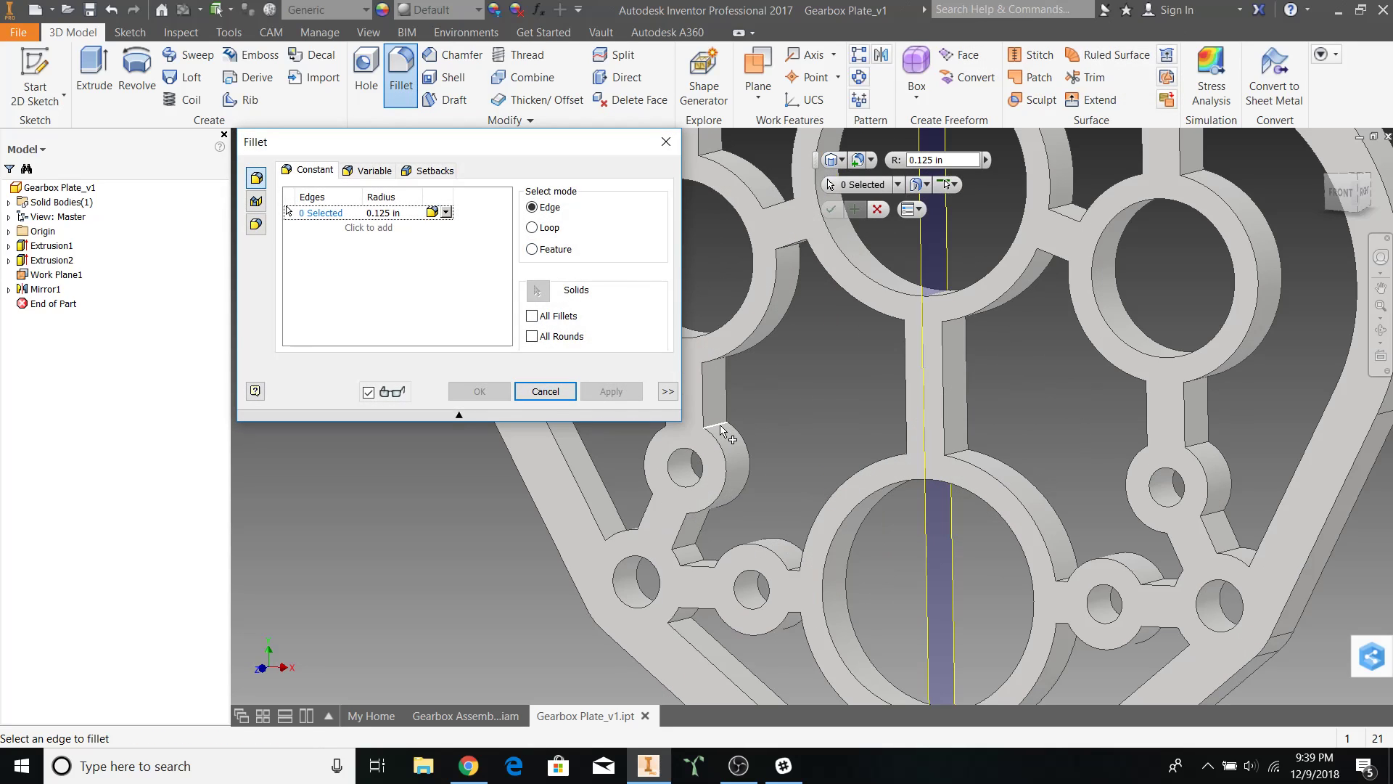
pyautogui.click(720, 429)
pyautogui.scroll(-4, 777, 468)
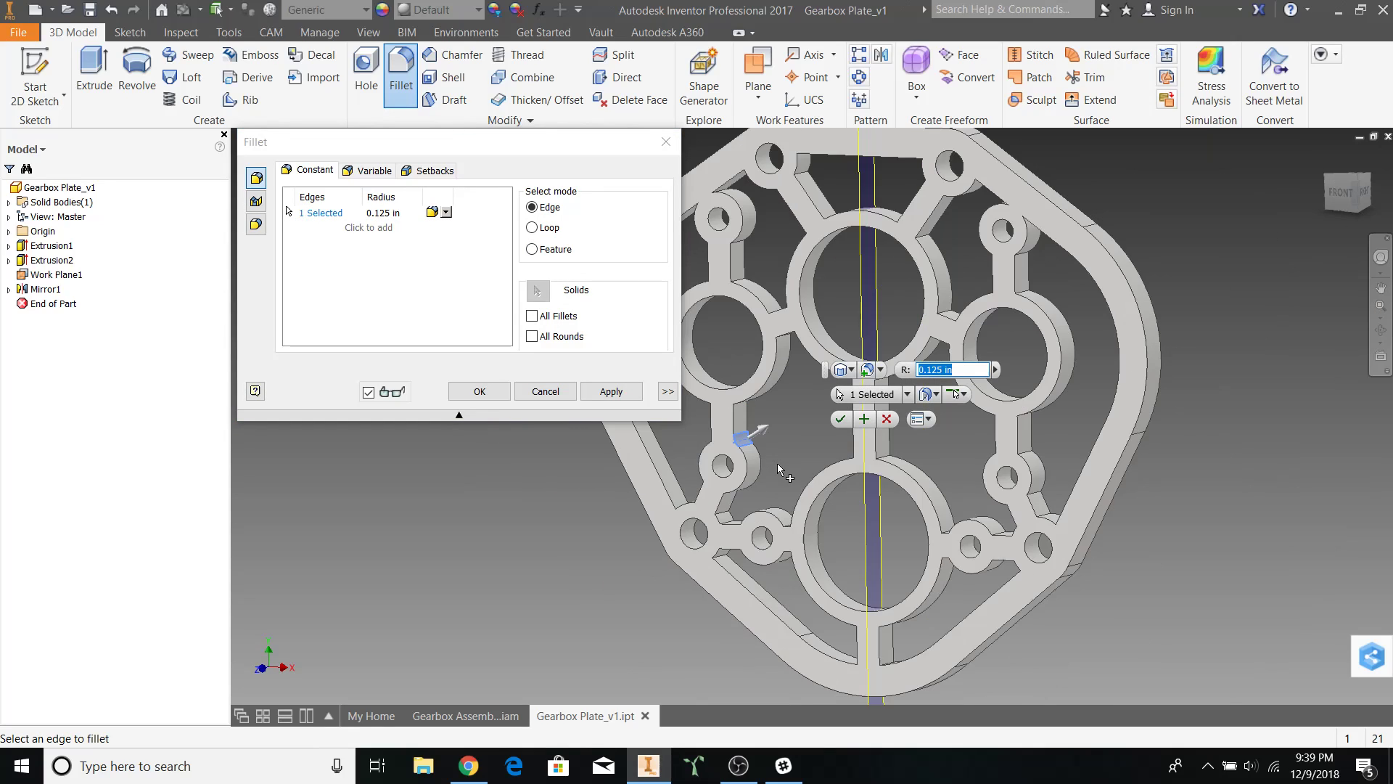
pyautogui.click(534, 319)
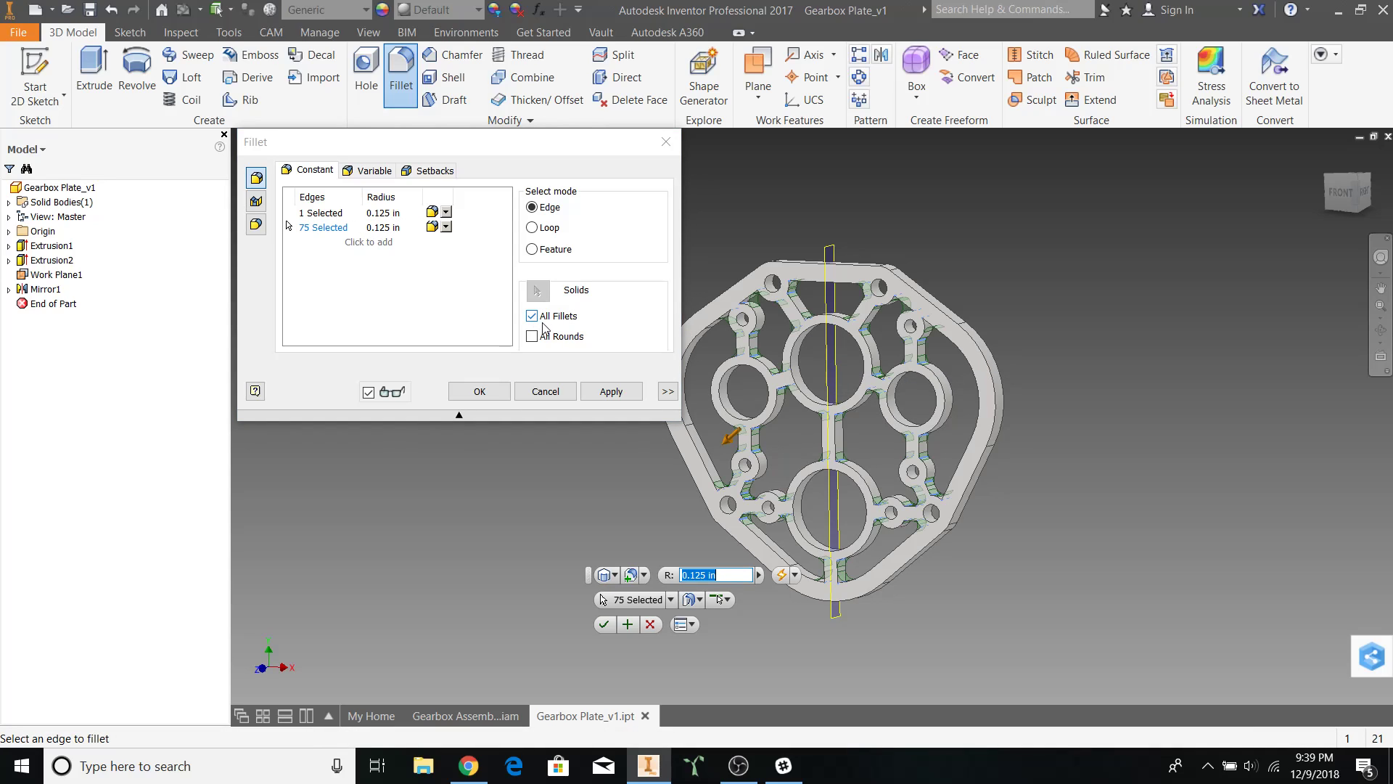
pyautogui.click(607, 396)
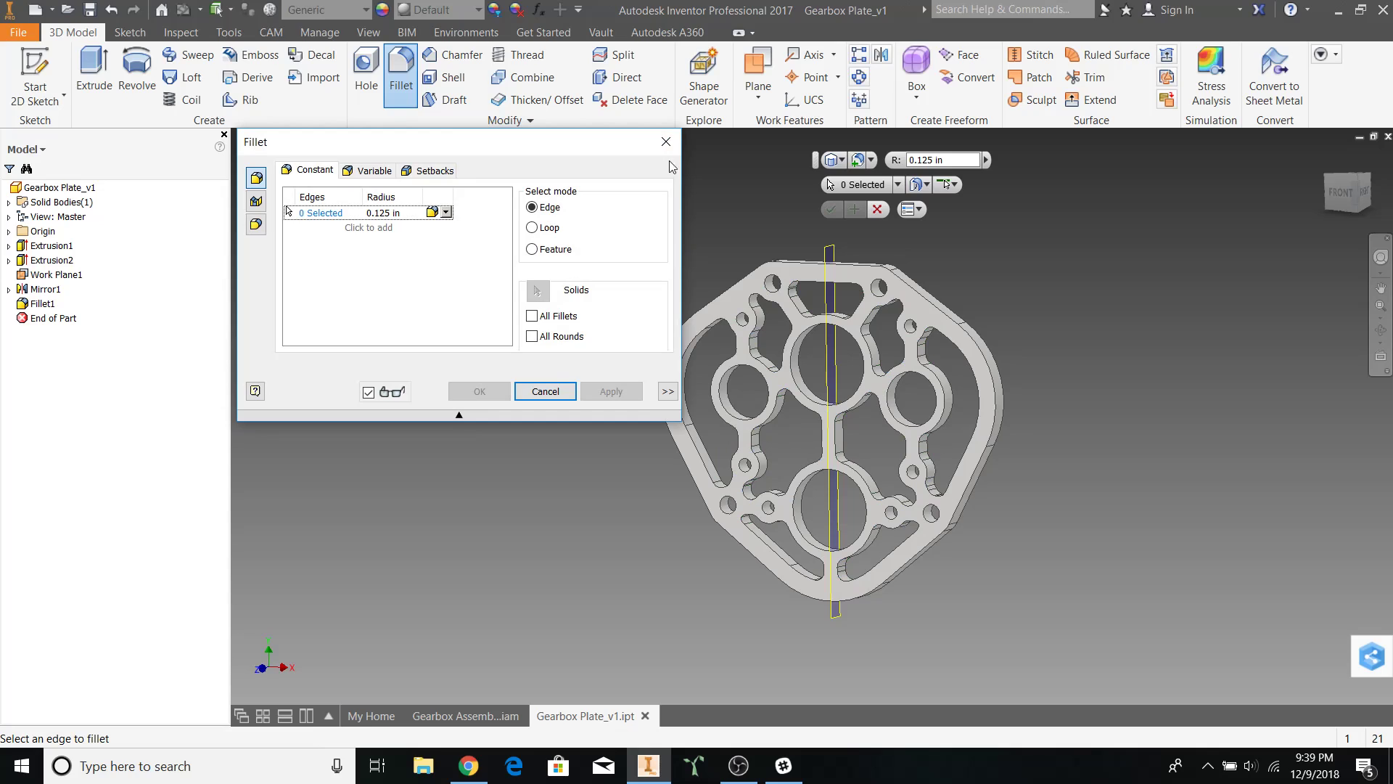
pyautogui.click(666, 141)
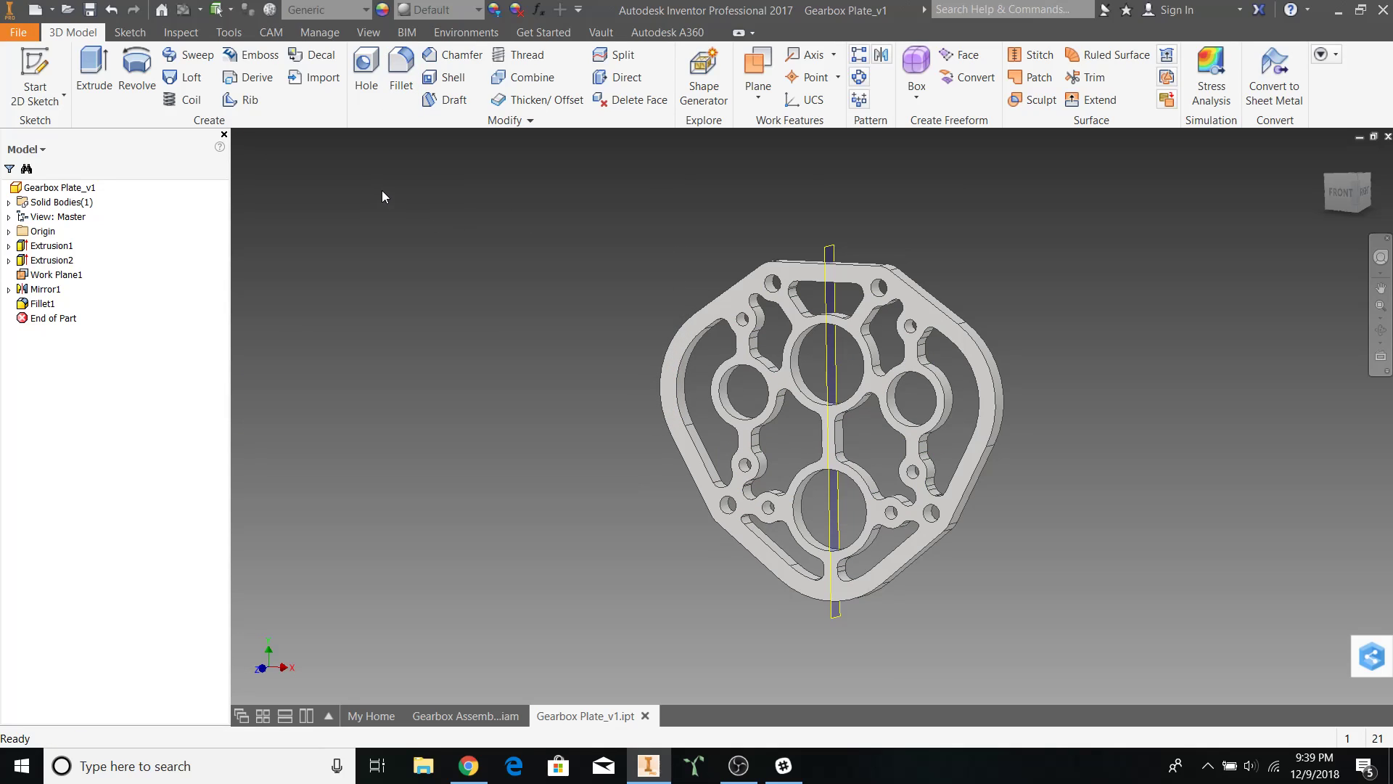
# - Turn off user work plane visibility so Work Plane1 is hidden
pyautogui.click(377, 37)
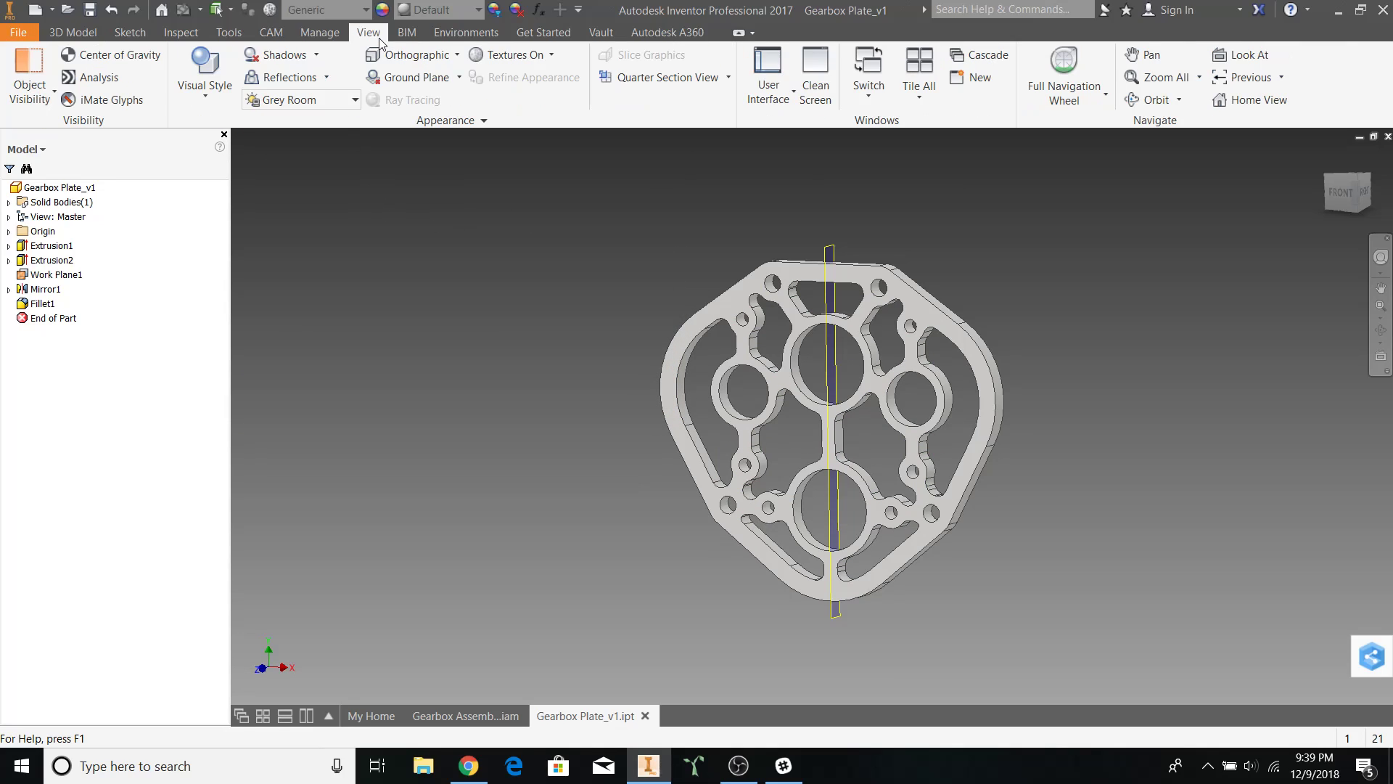
pyautogui.click(27, 87)
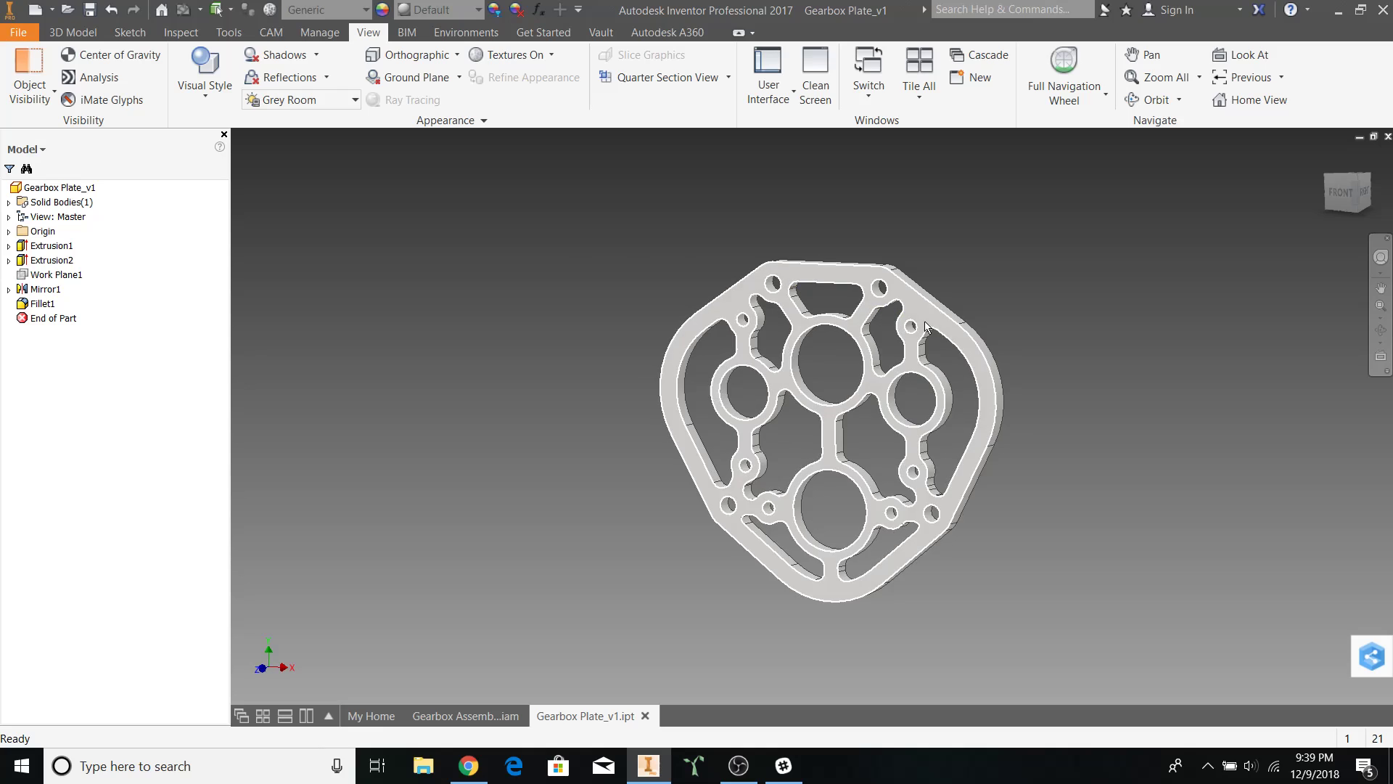
pyautogui.moveTo(996, 401)
pyautogui.keyDown('shift'); pyautogui.mouseDown(button='middle')
pyautogui.moveTo(970, 379)
pyautogui.moveTo(1017, 394)
pyautogui.mouseUp(button='middle'); pyautogui.keyUp('shift')
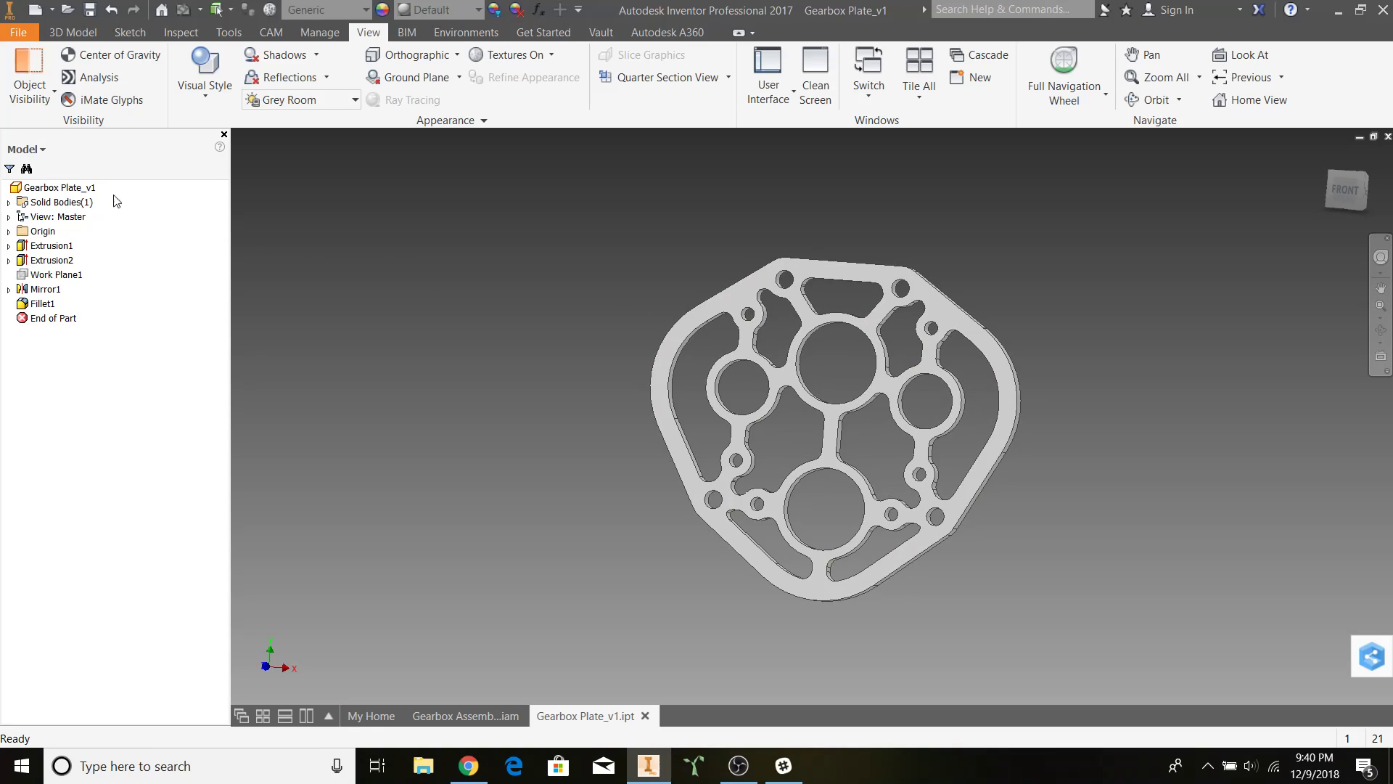
# - Give the plate the Aluminum - Dark appearance and open its colour adjustment
pyautogui.click(88, 190)
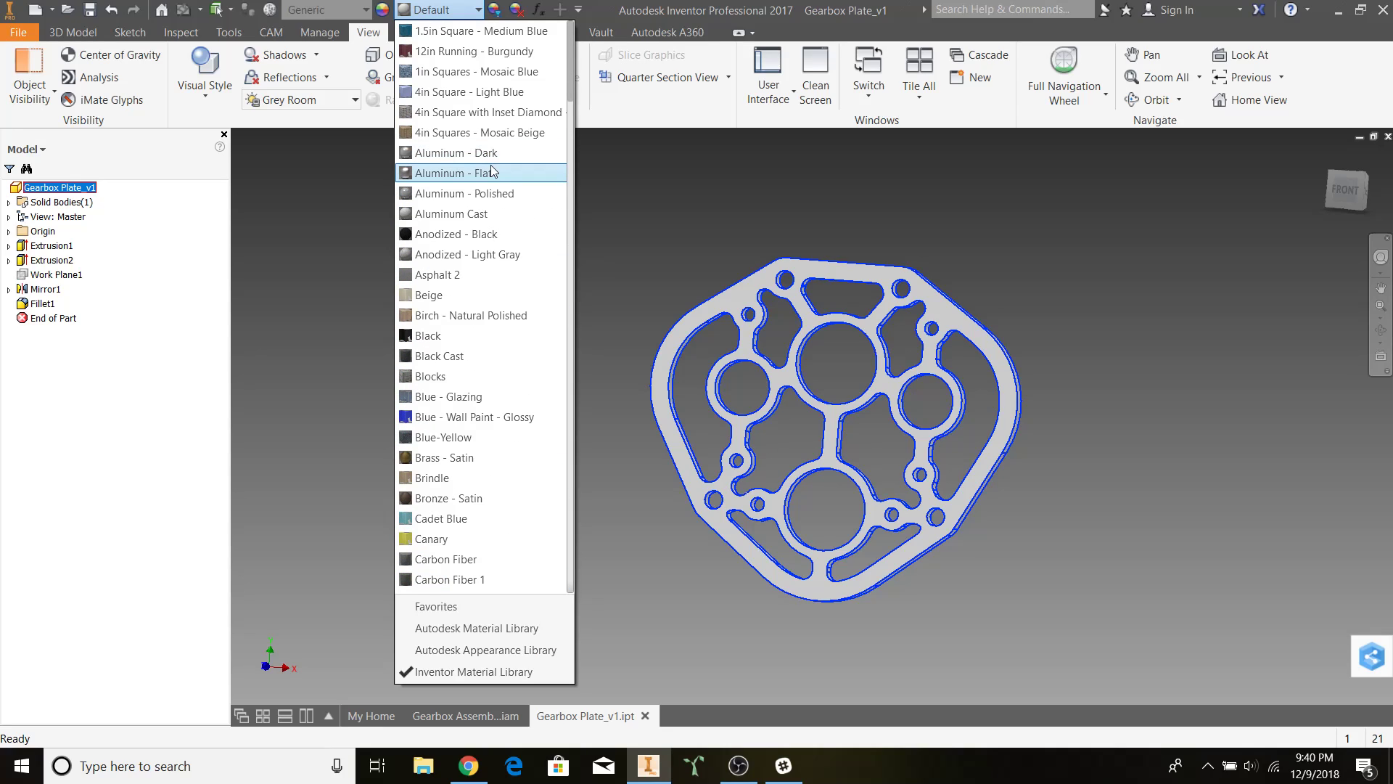
pyautogui.click(491, 172)
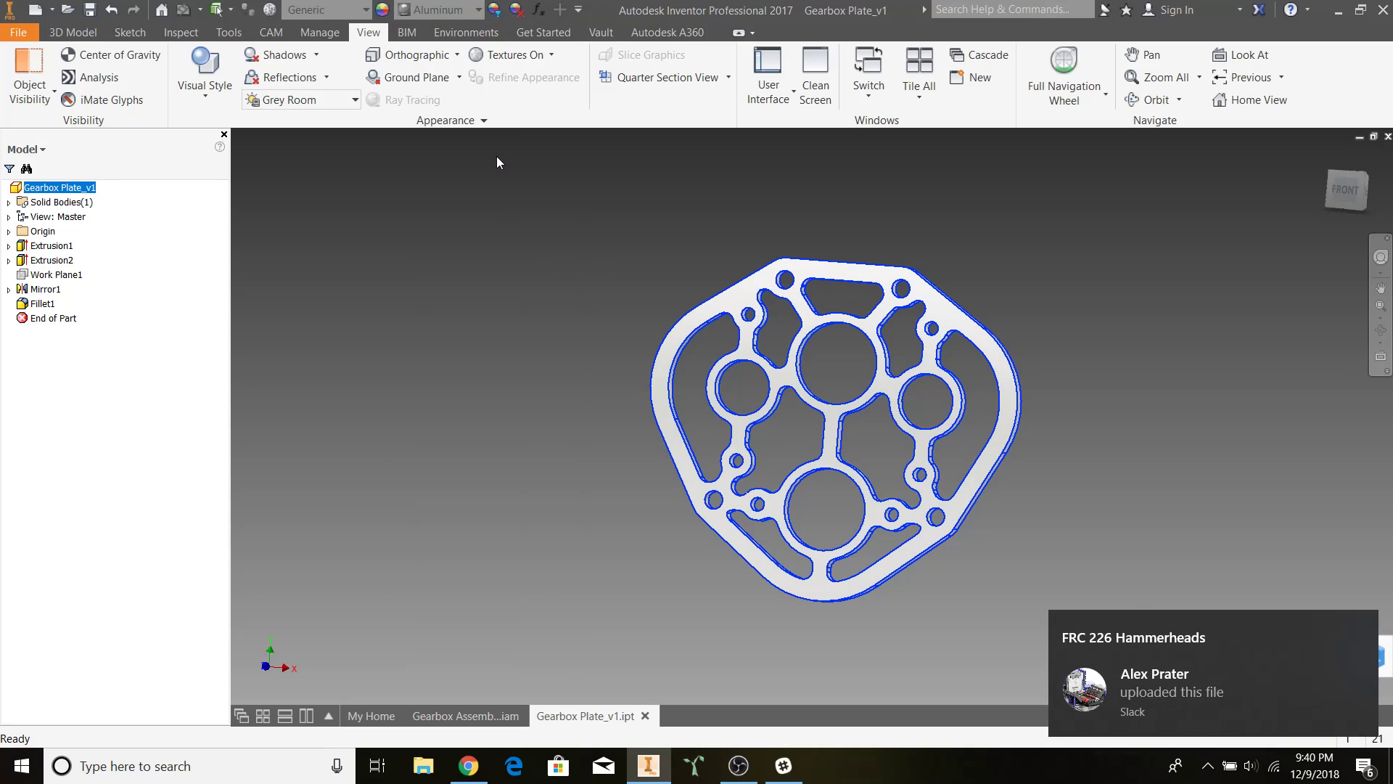
pyautogui.click(1360, 626)
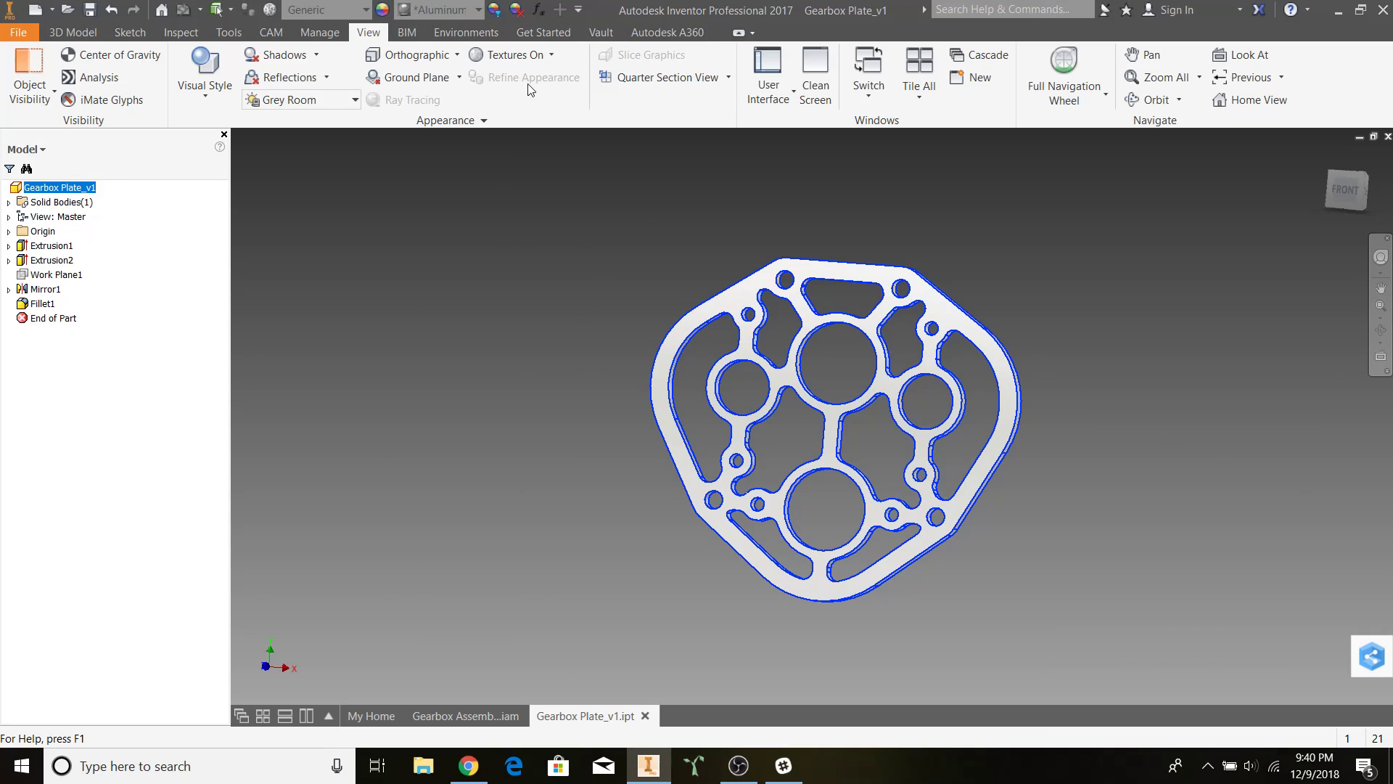
pyautogui.click(494, 9)
# - Recolour the appearance to blue with RGB 41, 66, 254
pyautogui.doubleClick(955, 185)
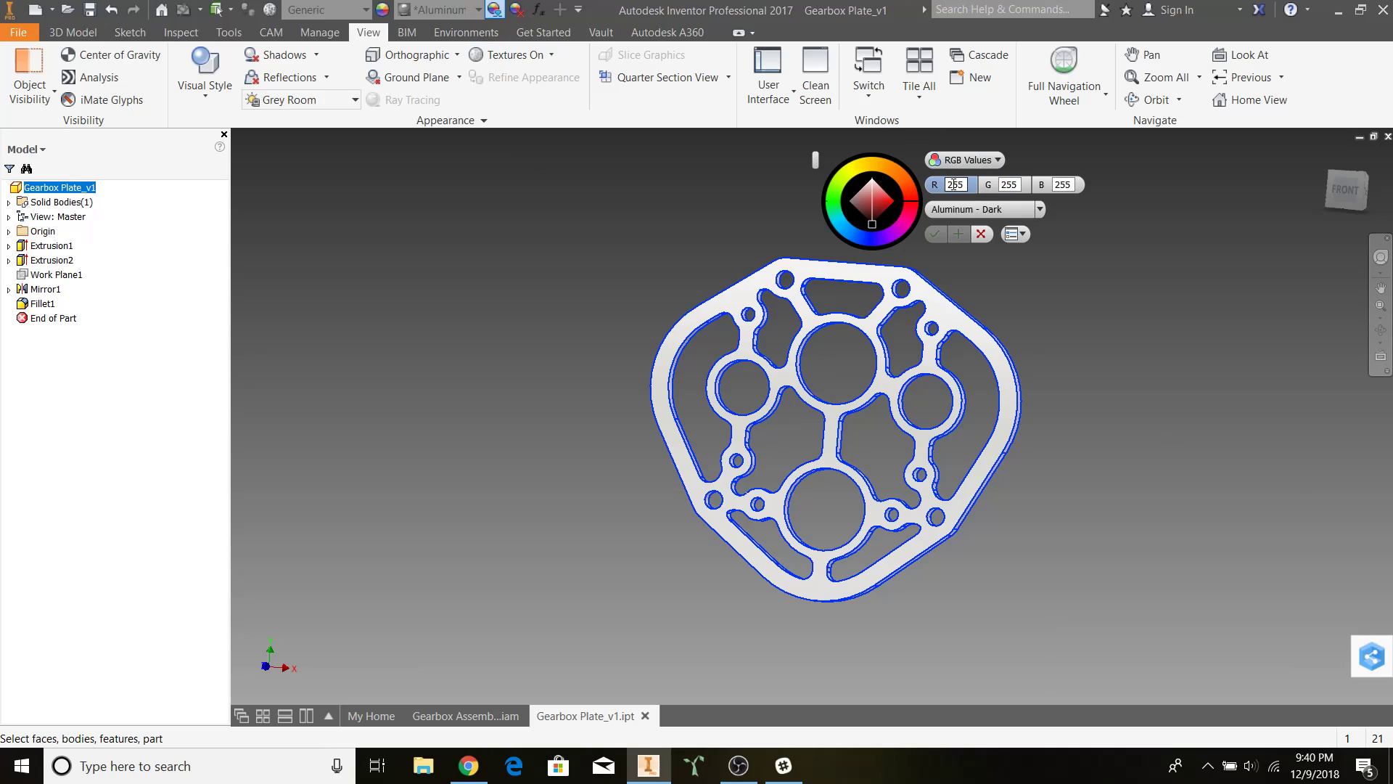
pyautogui.write('41')
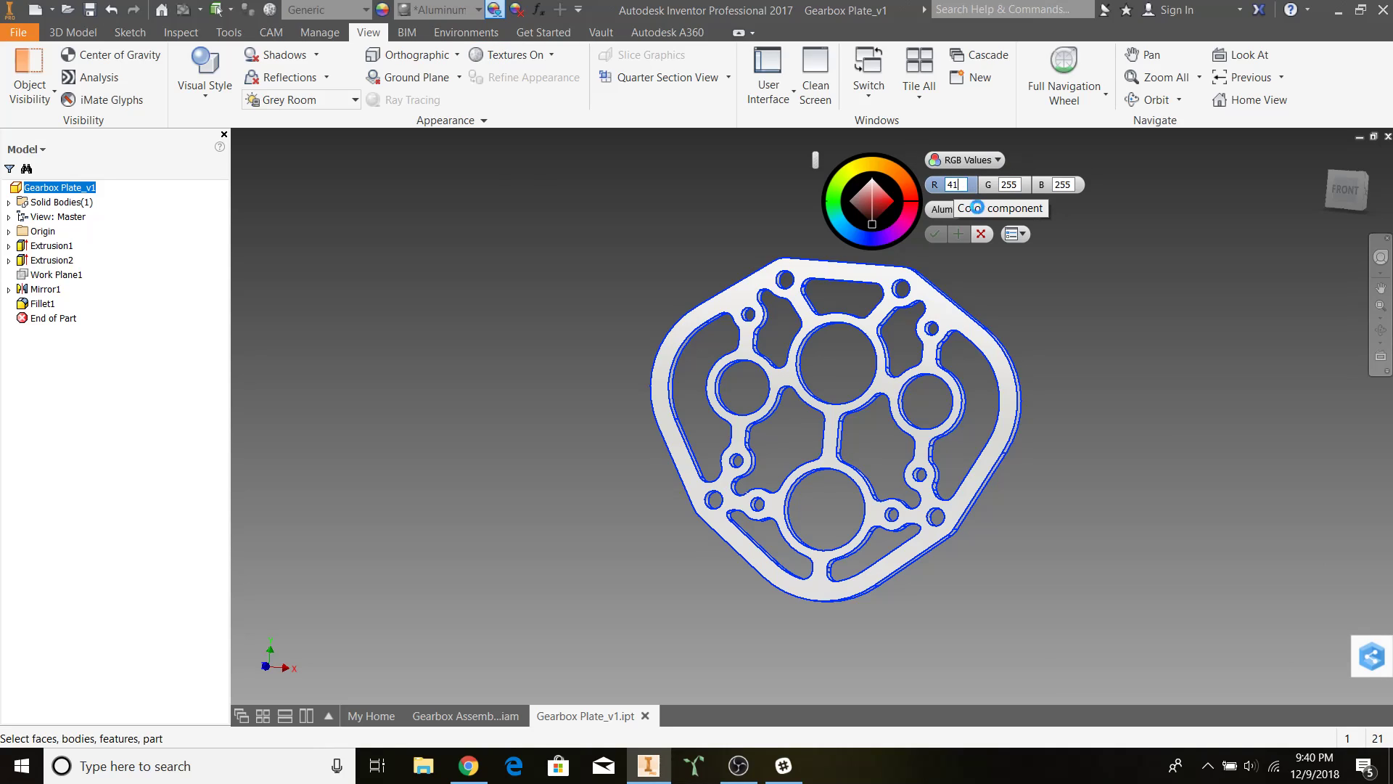
pyautogui.press('Tab')
pyautogui.write('6')
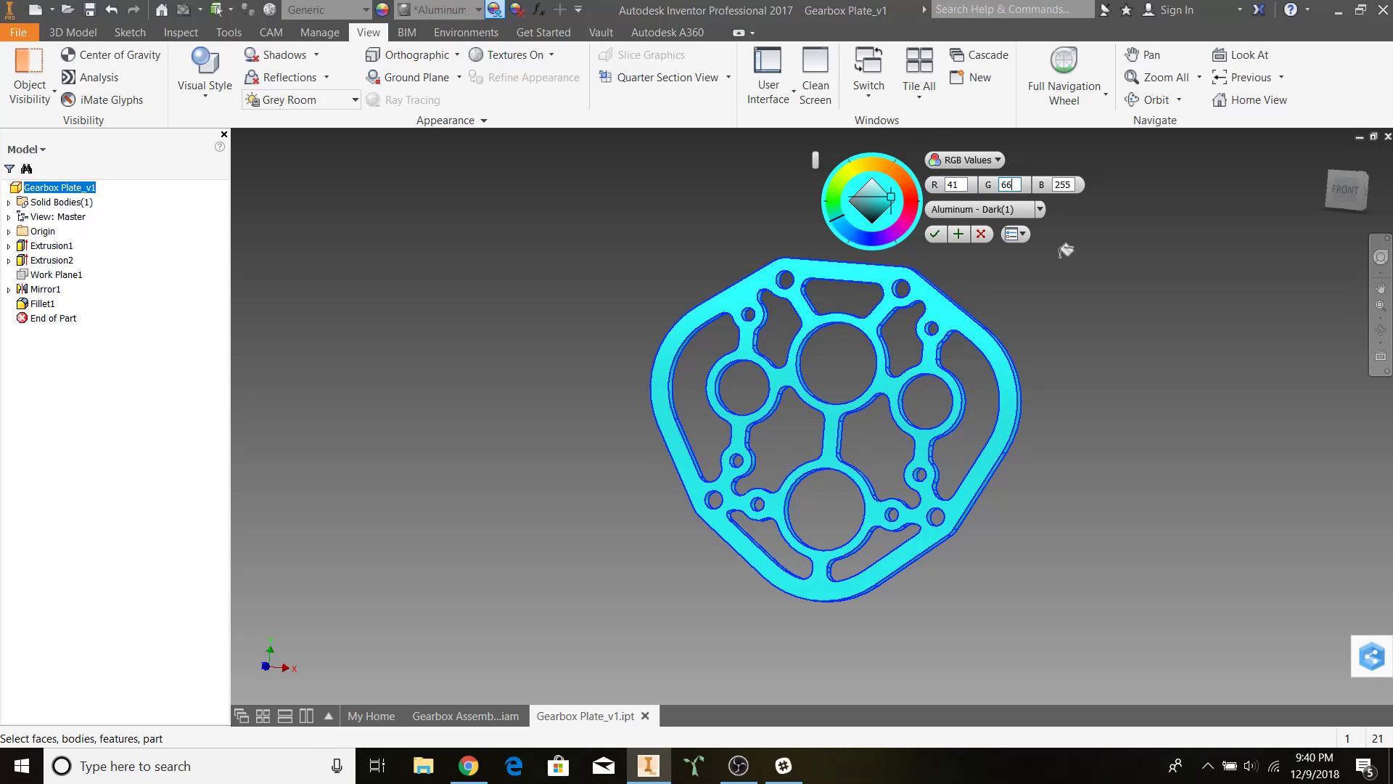
pyautogui.press('Tab')
pyautogui.write('254')
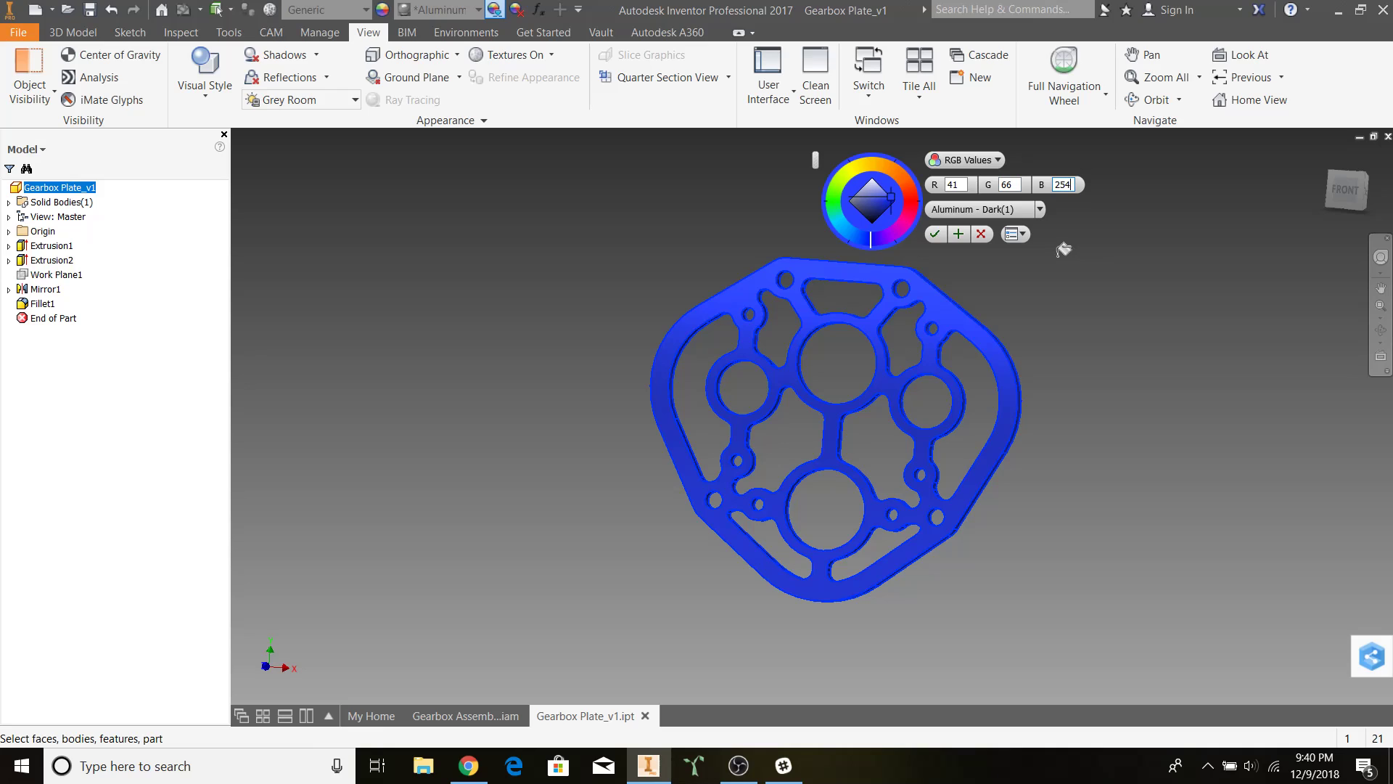
pyautogui.click(936, 234)
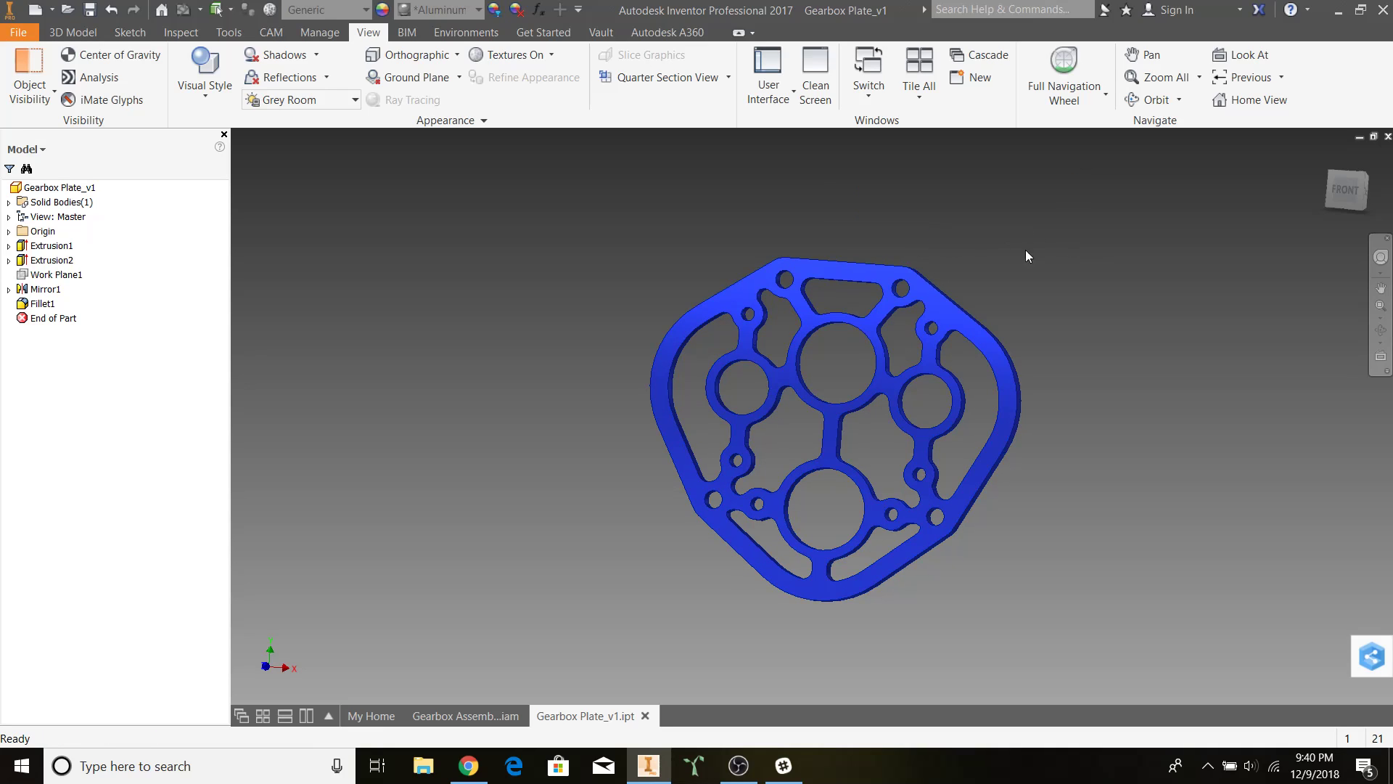
pyautogui.keyDown('shift'); pyautogui.moveTo(1064, 259); pyautogui.dragTo(1051, 280, button='middle'); pyautogui.keyUp('shift')
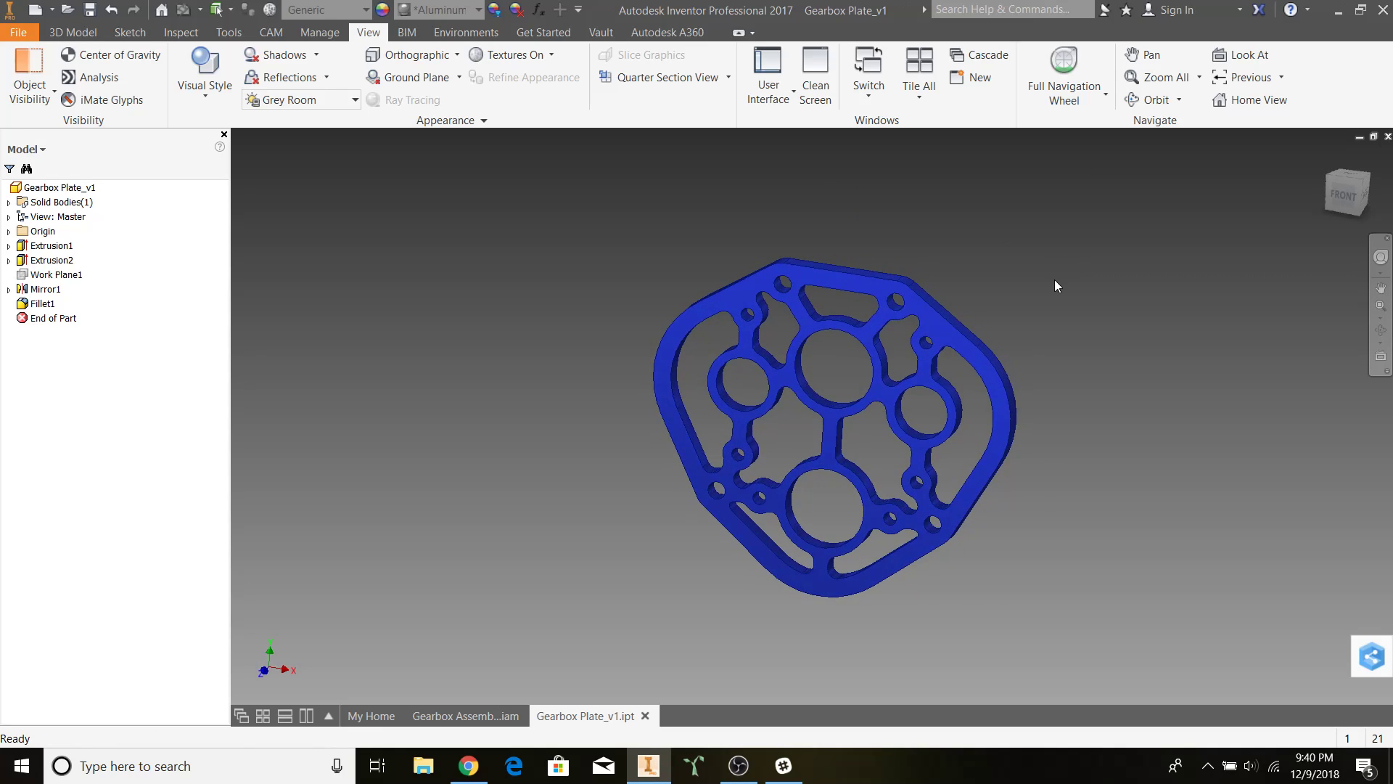